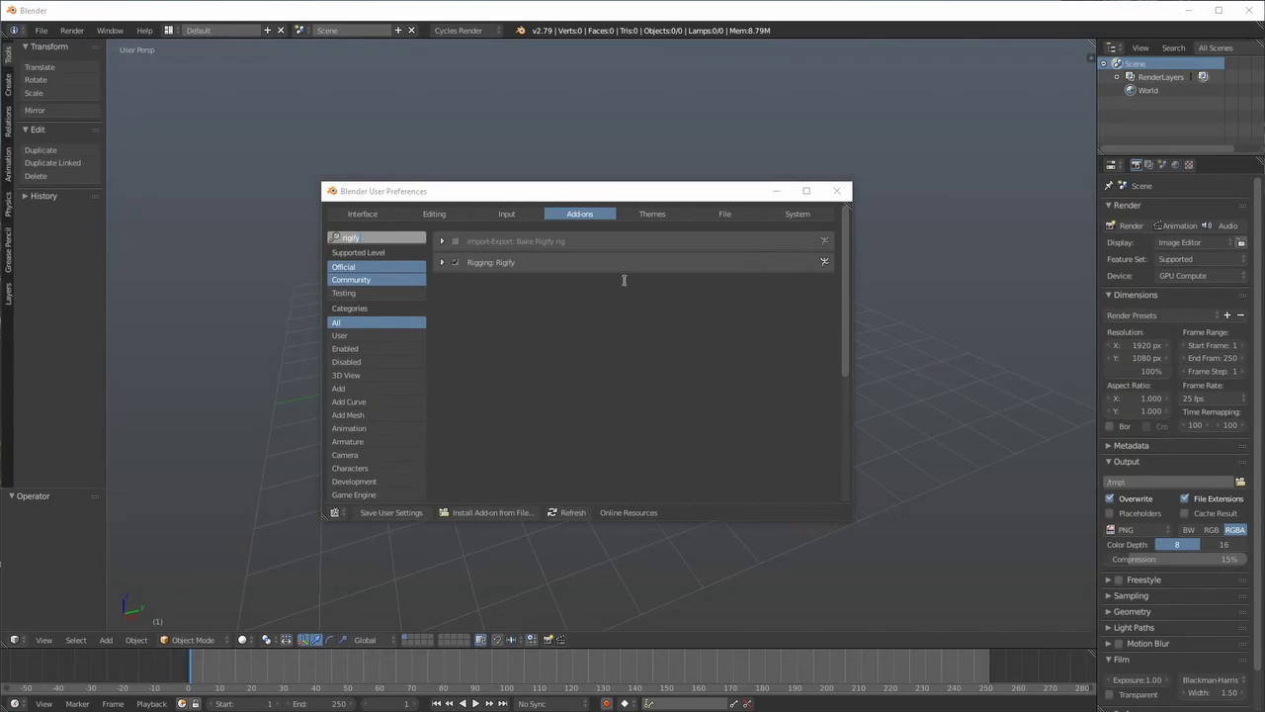
# Close the user preferences and add a Shark (Meta-Rig) armature to the empty scene
pyautogui.click(837, 191)
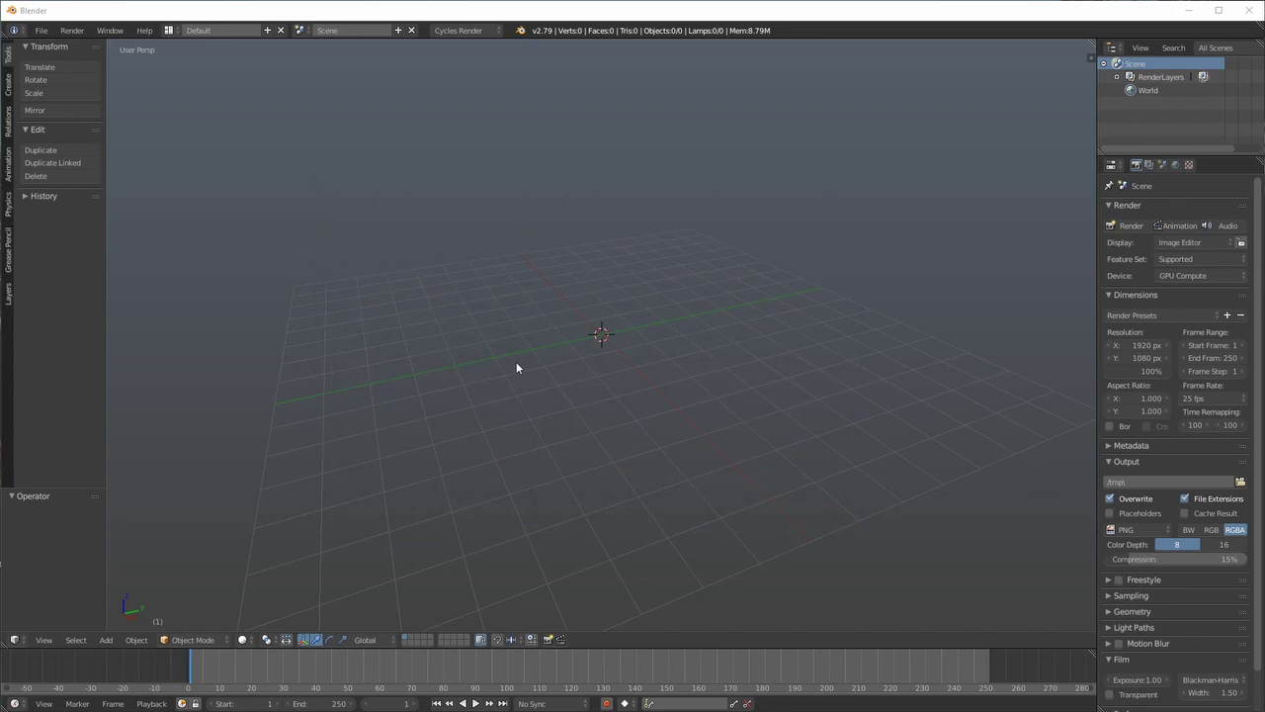
pyautogui.hotkey('shift', 'a')
pyautogui.moveTo(573, 341)
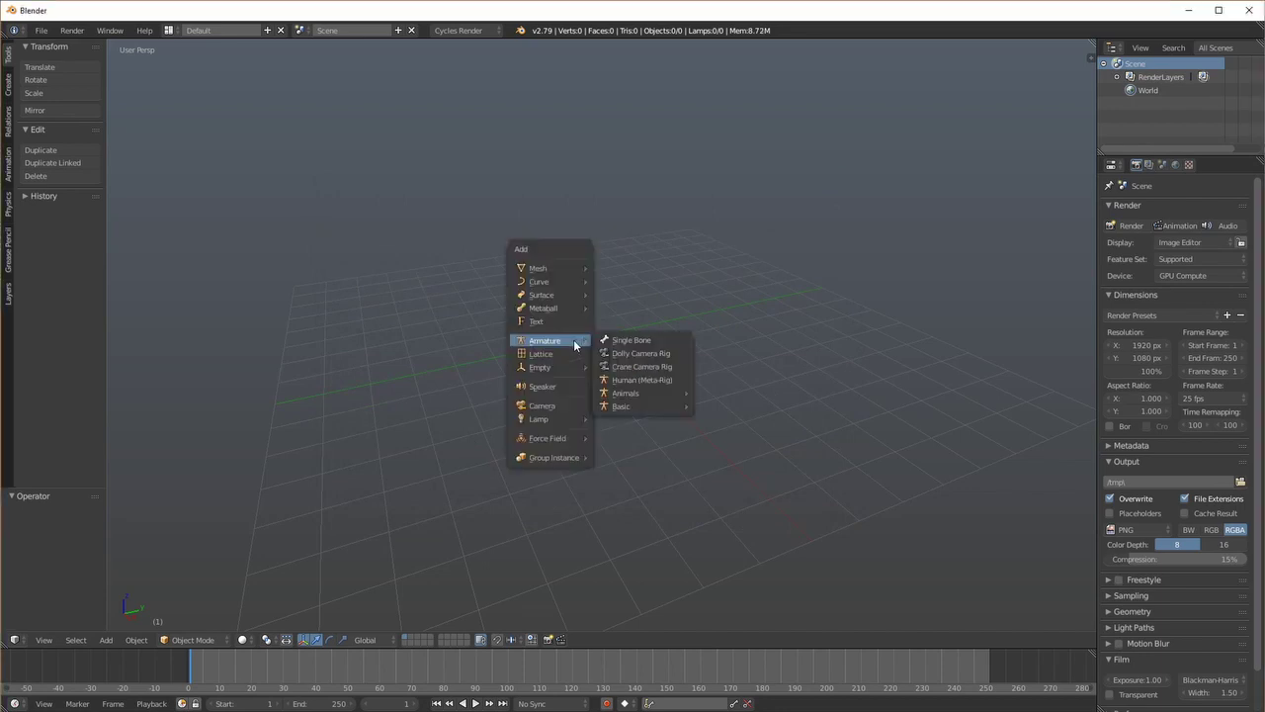
pyautogui.moveTo(616, 394)
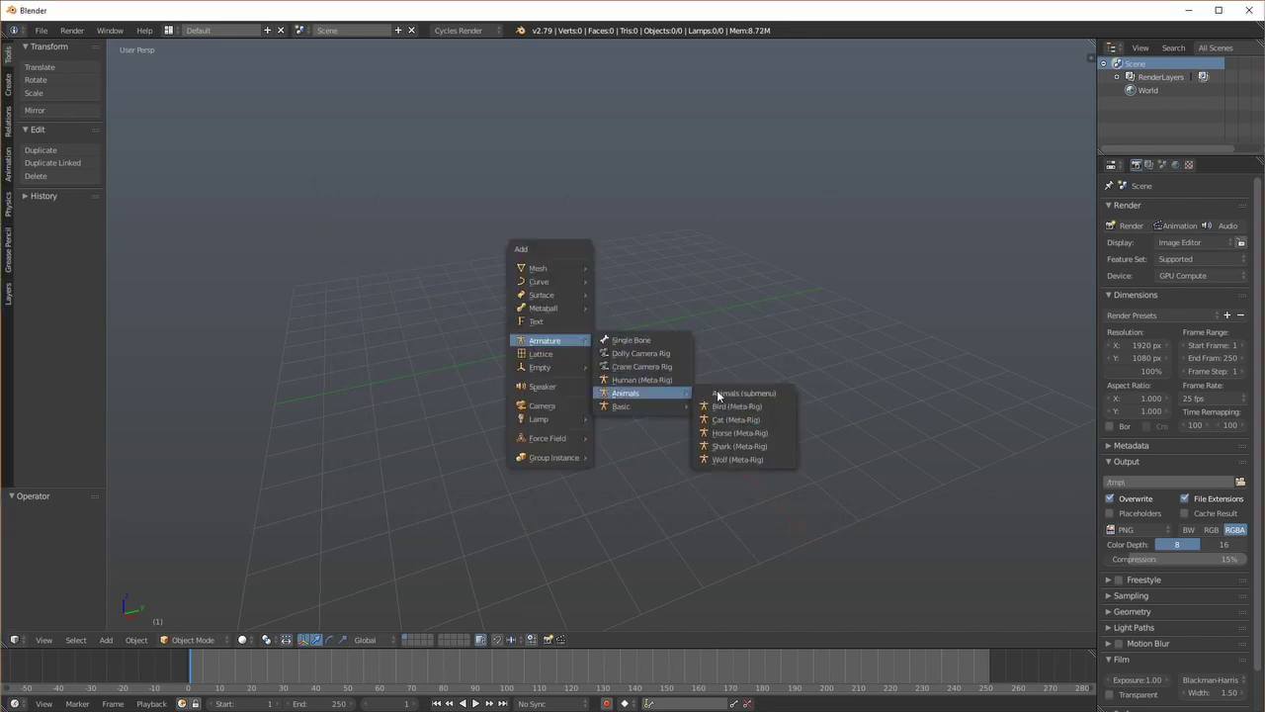
pyautogui.click(742, 443)
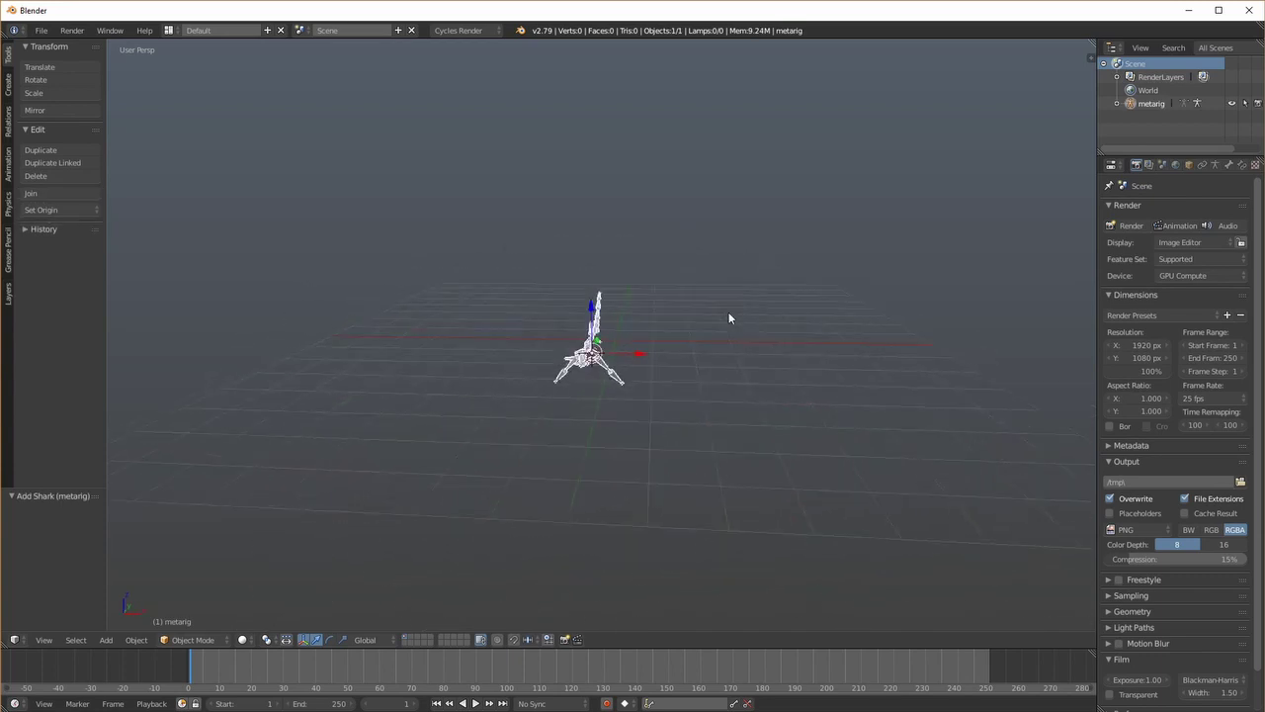
pyautogui.moveTo(729, 317); pyautogui.dragTo(652, 344, button='middle')
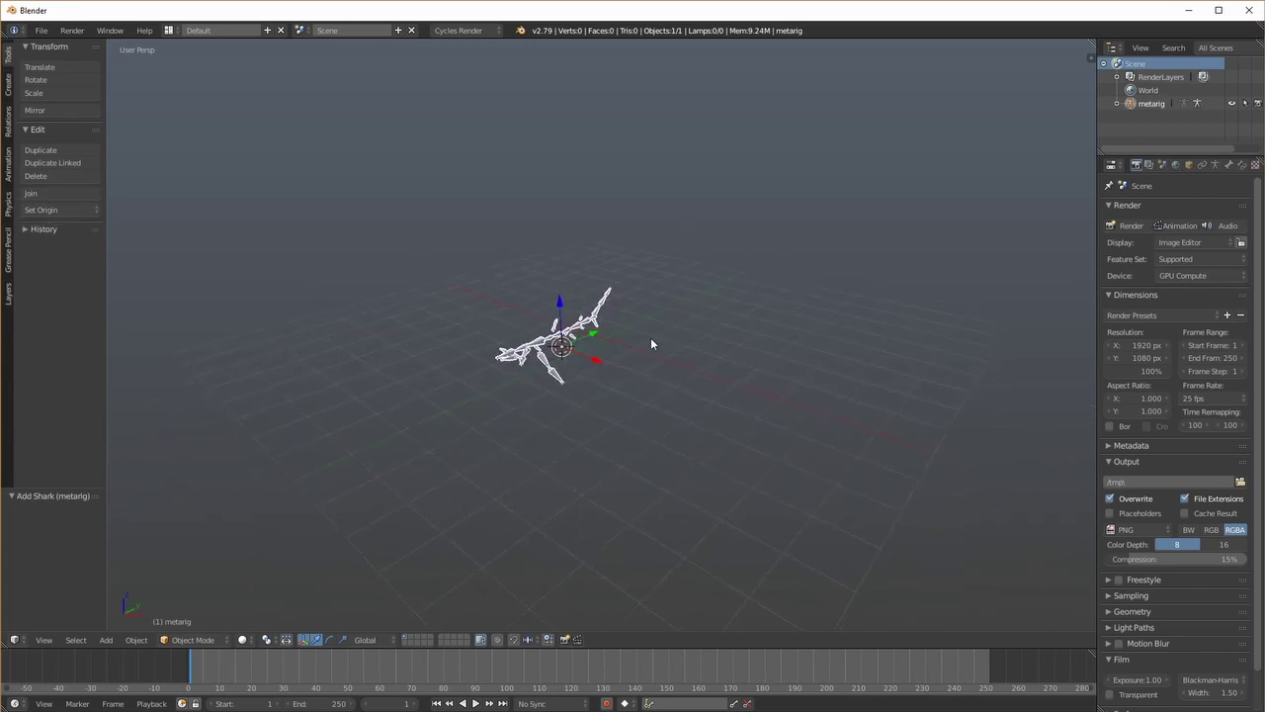
# Turn off the 3D manipulator and inspect the shark meta-rig's bones from several angles
pyautogui.click(308, 640)
pyautogui.moveTo(507, 391); pyautogui.dragTo(555, 405, button='middle')
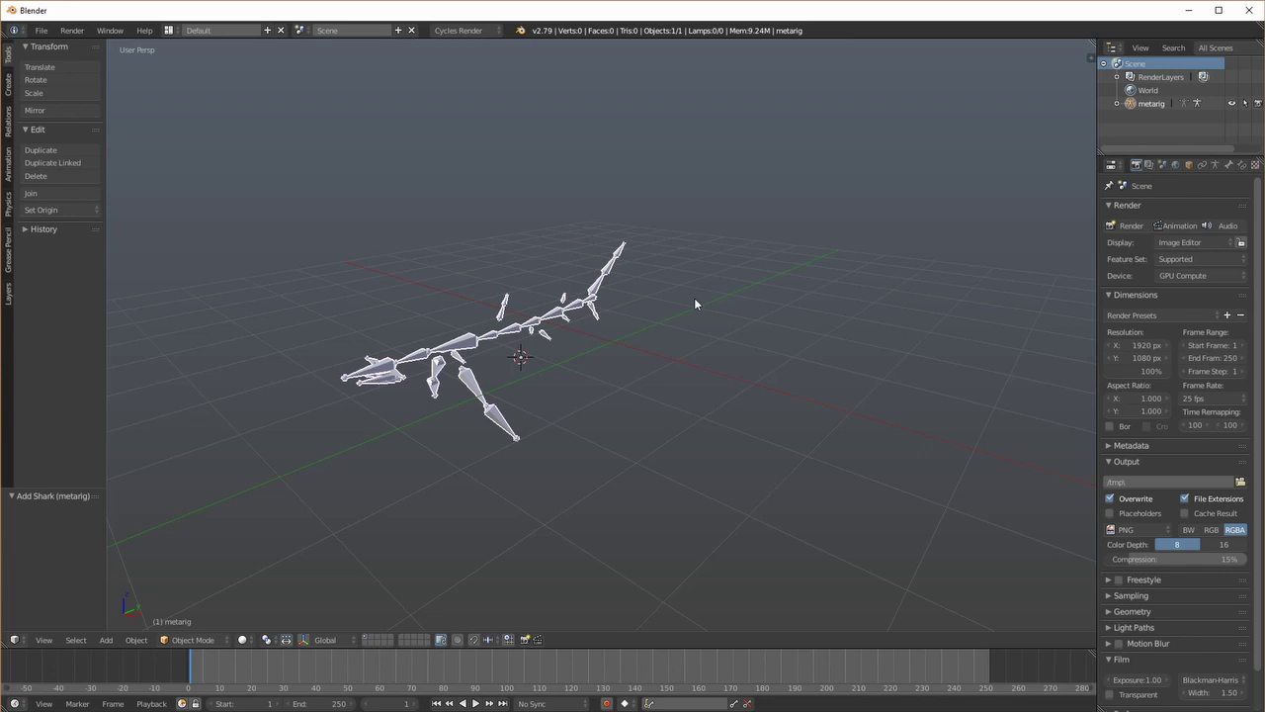
pyautogui.moveTo(695, 303); pyautogui.dragTo(672, 342, button='middle')
pyautogui.moveTo(725, 387); pyautogui.dragTo(700, 398, button='middle')
pyautogui.moveTo(562, 398); pyautogui.dragTo(601, 416, button='middle')
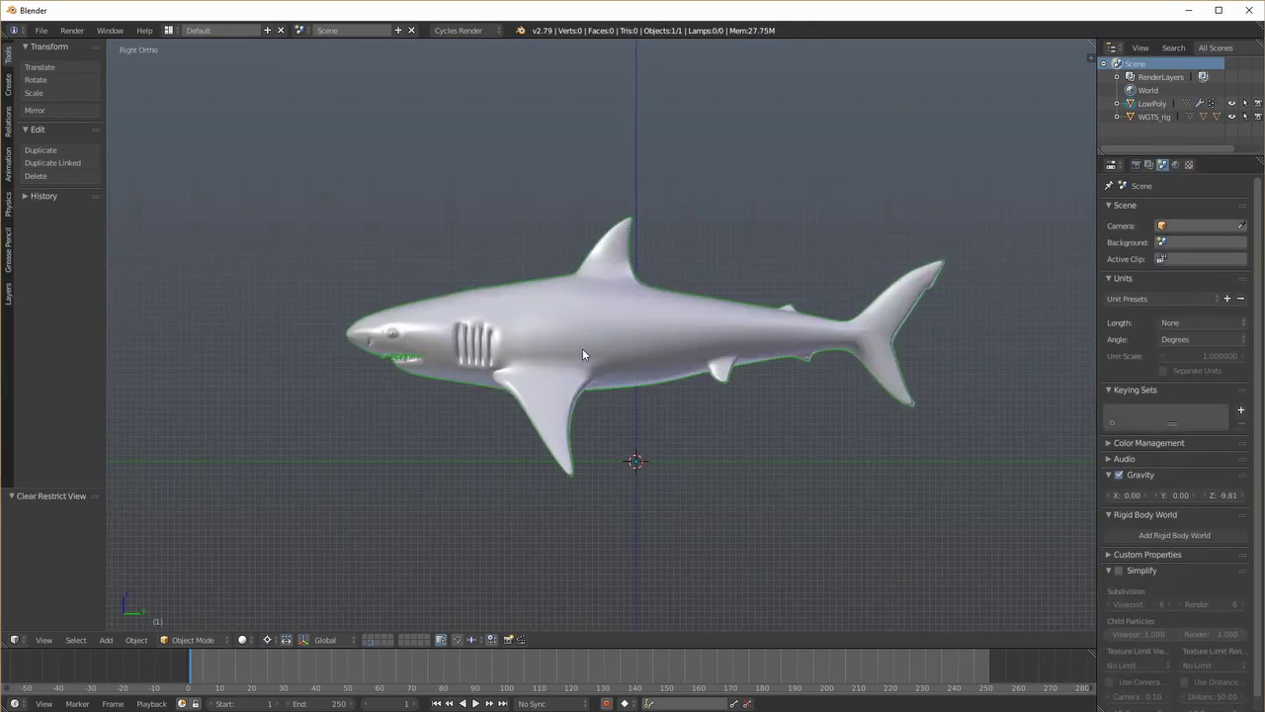
# Add a Shark (Meta-Rig) armature to the scene containing the shark mesh
pyautogui.hotkey('shift', 'a')
pyautogui.moveTo(590, 346)
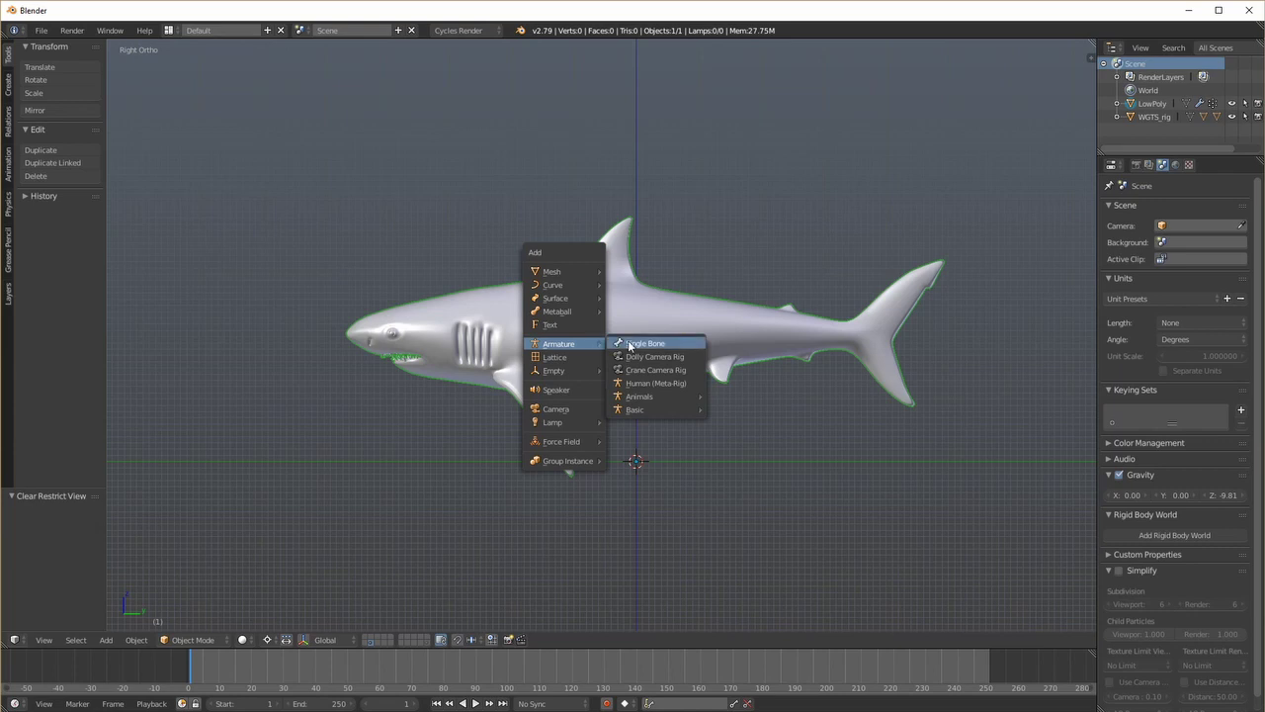
pyautogui.moveTo(652, 396)
pyautogui.click(751, 436)
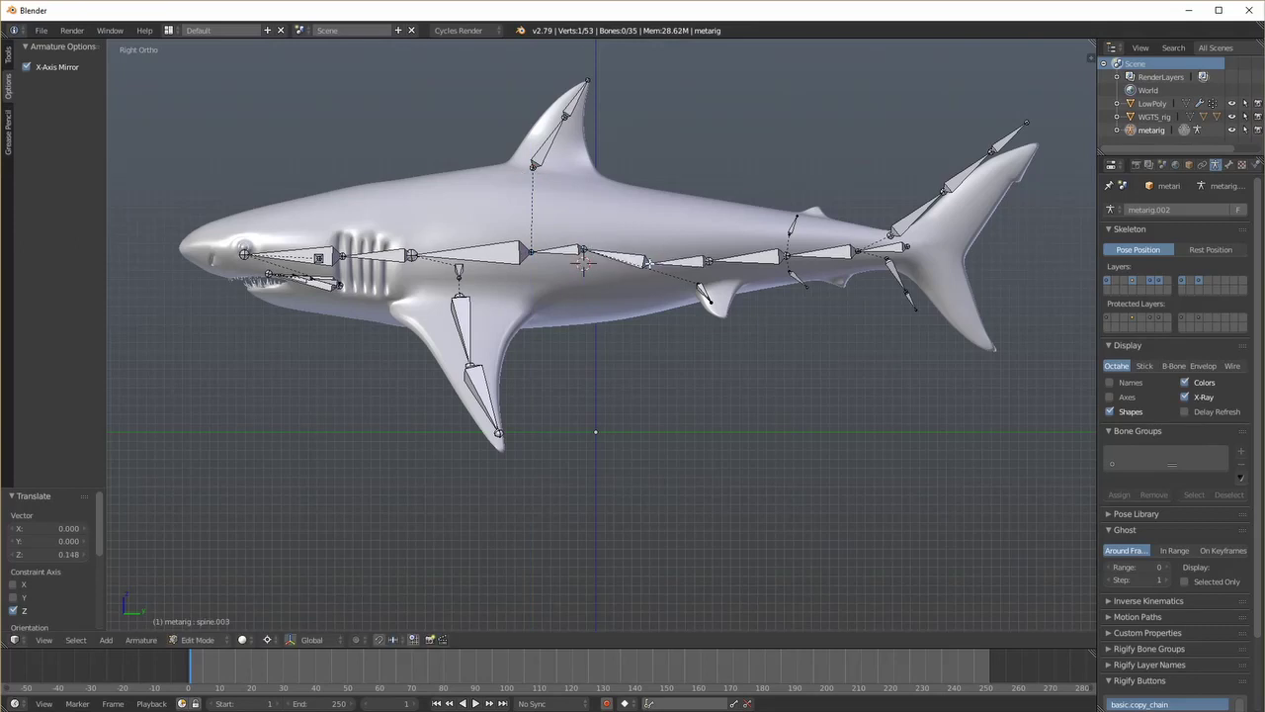
# Align the rear spine joints along the shark's body and fit the back fin bones inside the tail fin
pyautogui.press('g')
pyautogui.click(724, 255)
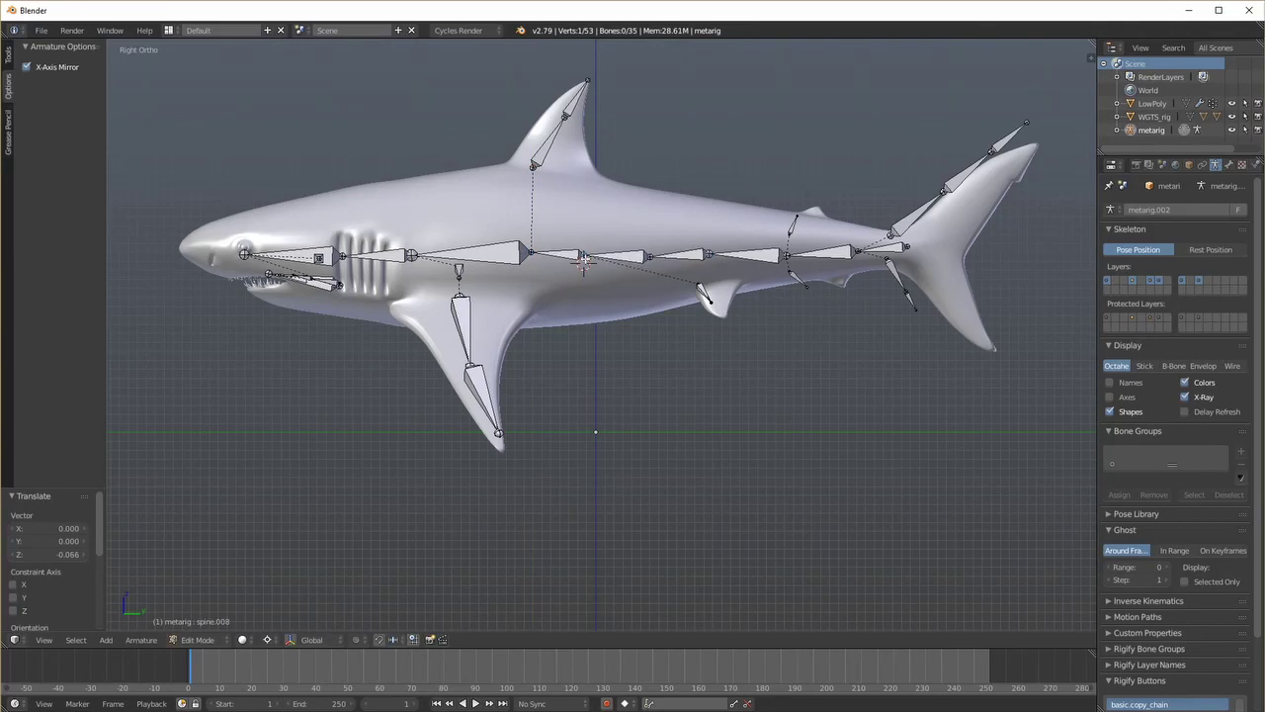
pyautogui.press('g')
pyautogui.press('s')
pyautogui.press('r')
pyautogui.click(969, 318)
# Move and scale the two small mid fin bones into the small fins just ahead of the tail
pyautogui.rightClick(822, 286)
pyautogui.press('g')
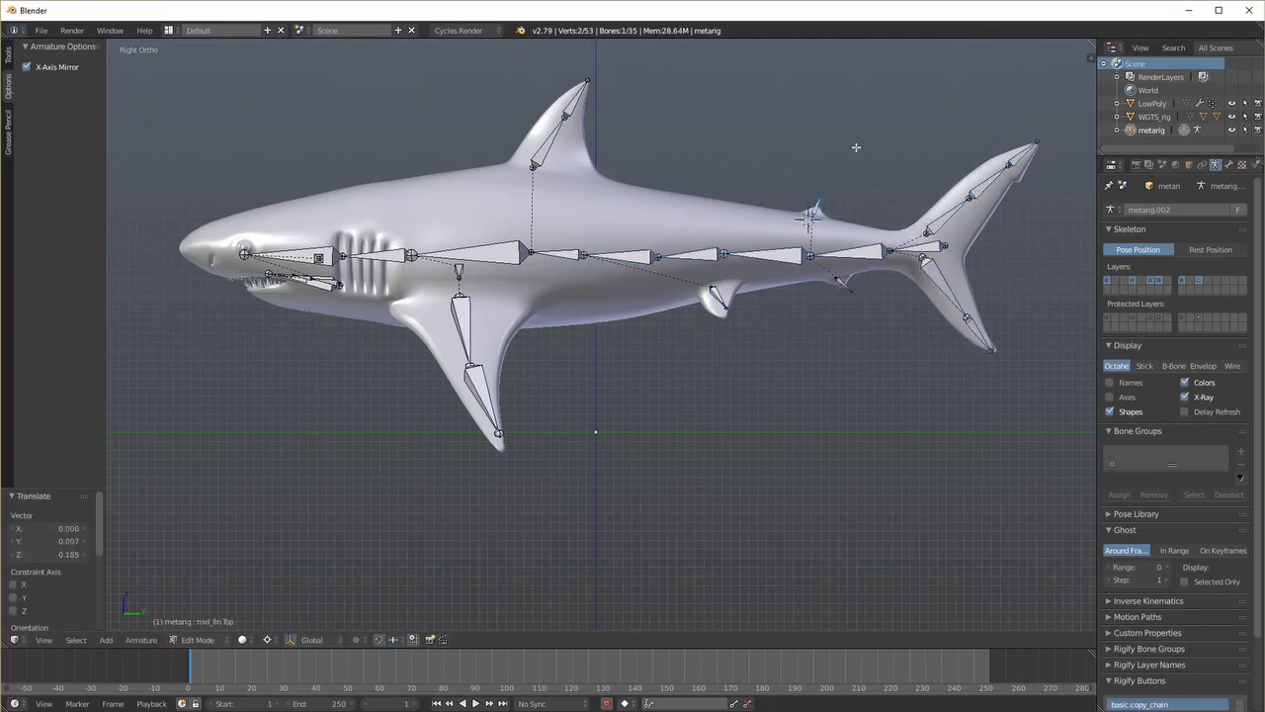
pyautogui.press('s')
pyautogui.moveTo(856, 147); pyautogui.dragTo(1028, 168, button='middle')
# Move the chest_fin.Bot.L bone into the shark's small lower fin and scale it to fit
pyautogui.rightClick(742, 283)
pyautogui.scroll(4, 863, 356)
pyautogui.press('g')
pyautogui.press('x')
pyautogui.press('g')
pyautogui.press('y')
pyautogui.moveTo(864, 356); pyautogui.dragTo(978, 341, button='middle')
pyautogui.press('s')
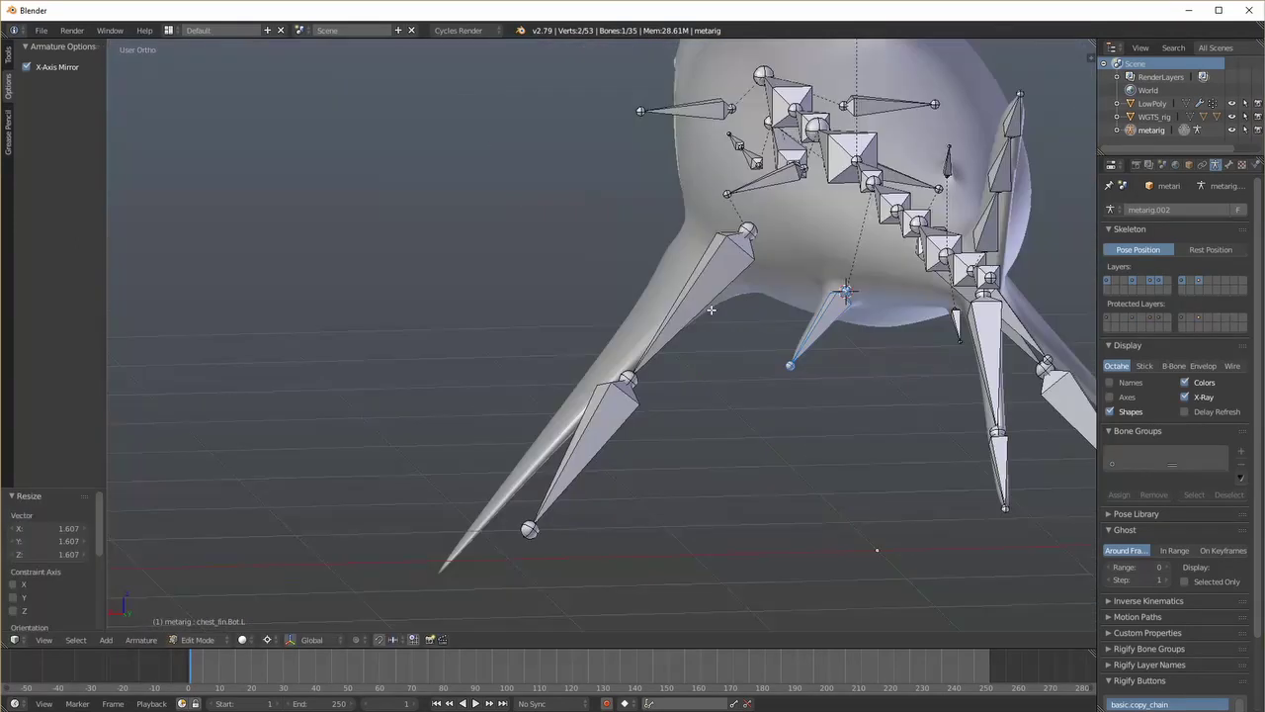
# Move and scale the side fin bones so that they follow the pectoral fins out to their tips
pyautogui.hotkey('shift', 's')
pyautogui.scroll(-3, 268, 381)
pyautogui.press('KP_1')
pyautogui.rightClick(649, 418)
pyautogui.press('g')
pyautogui.press('ctrl+KP_7')
pyautogui.press('s')
pyautogui.rightClick(757, 398)
pyautogui.press('g')
pyautogui.click(757, 421)
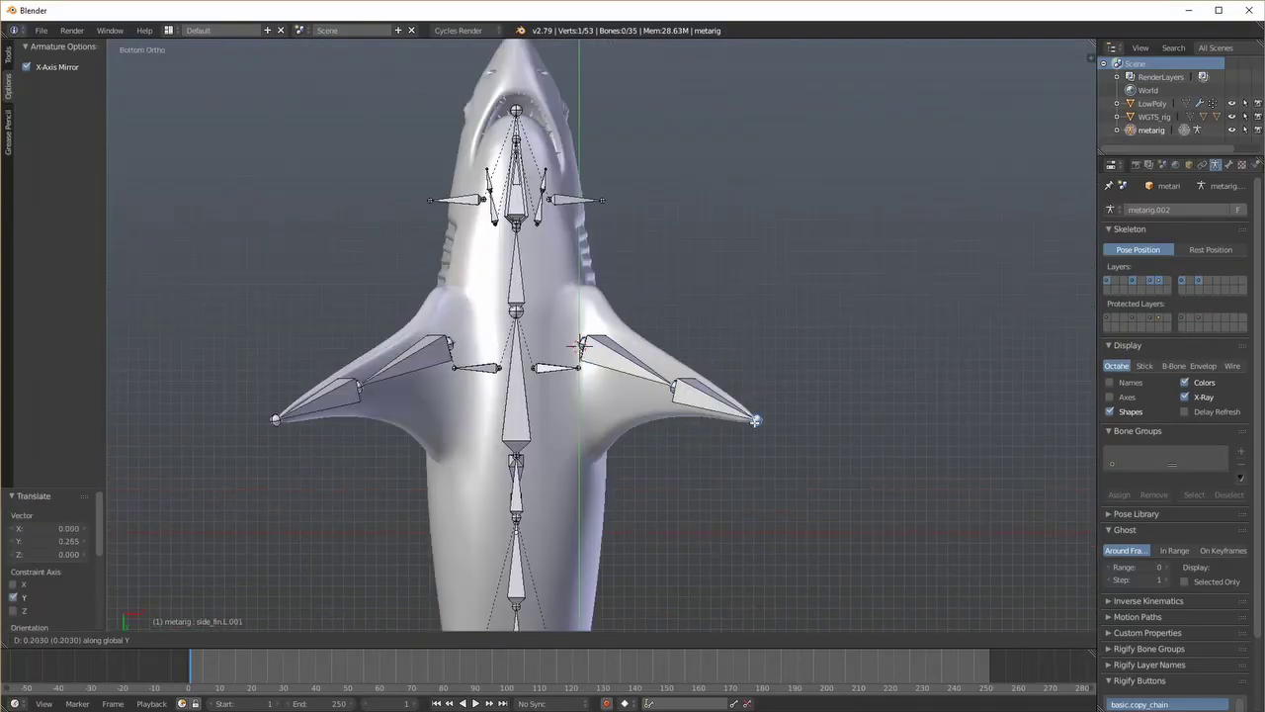
# Snap the 3D cursor to the spine joint behind the gills, rotate the head bones and place the head tip at the snout
pyautogui.moveTo(757, 421); pyautogui.dragTo(593, 326, button='middle')
pyautogui.hotkey('shift', 's')
pyautogui.click(675, 283)
pyautogui.rightClick(533, 280)
pyautogui.press('r')
pyautogui.click(458, 240)
pyautogui.rightClick(451, 274)
pyautogui.press('g')
pyautogui.click(385, 271)
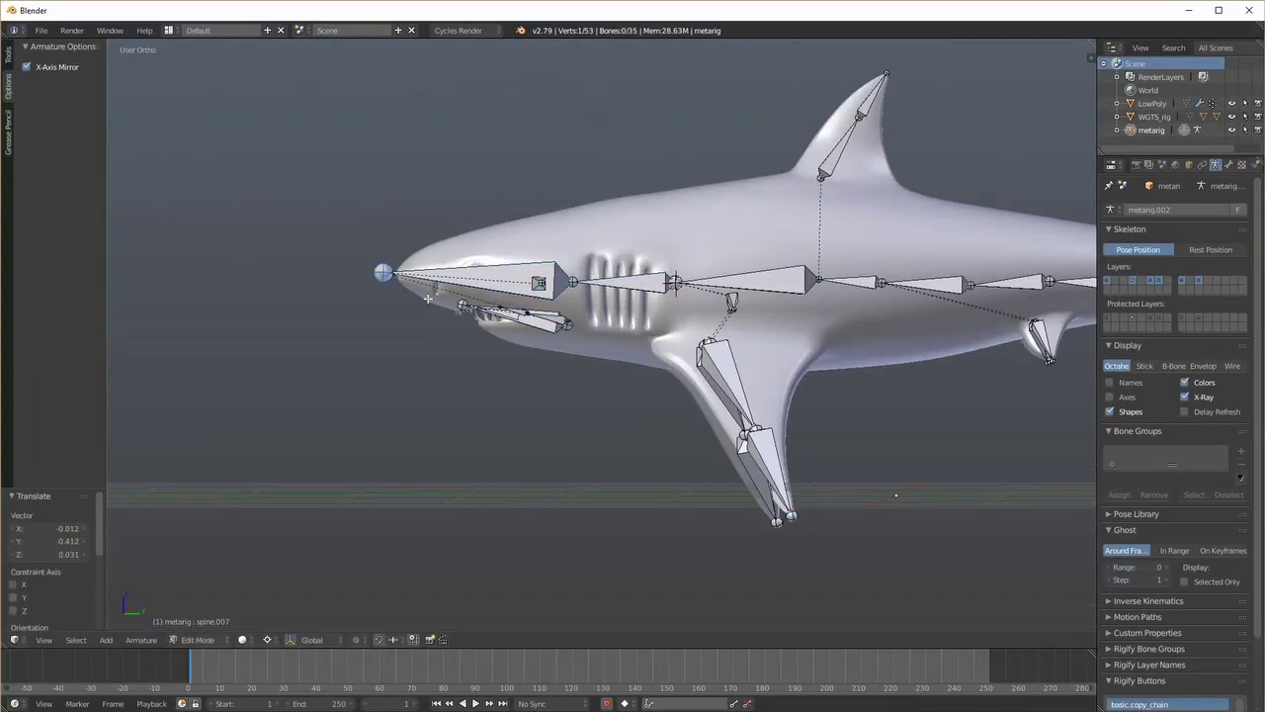
# Position the eye.L bone at the shark's eye, adjusting it along the X axis with mirroring
pyautogui.scroll(4, 458, 297)
pyautogui.press('KP_3')
pyautogui.press('h')
pyautogui.press('g')
pyautogui.moveTo(336, 204); pyautogui.dragTo(458, 268, button='middle')
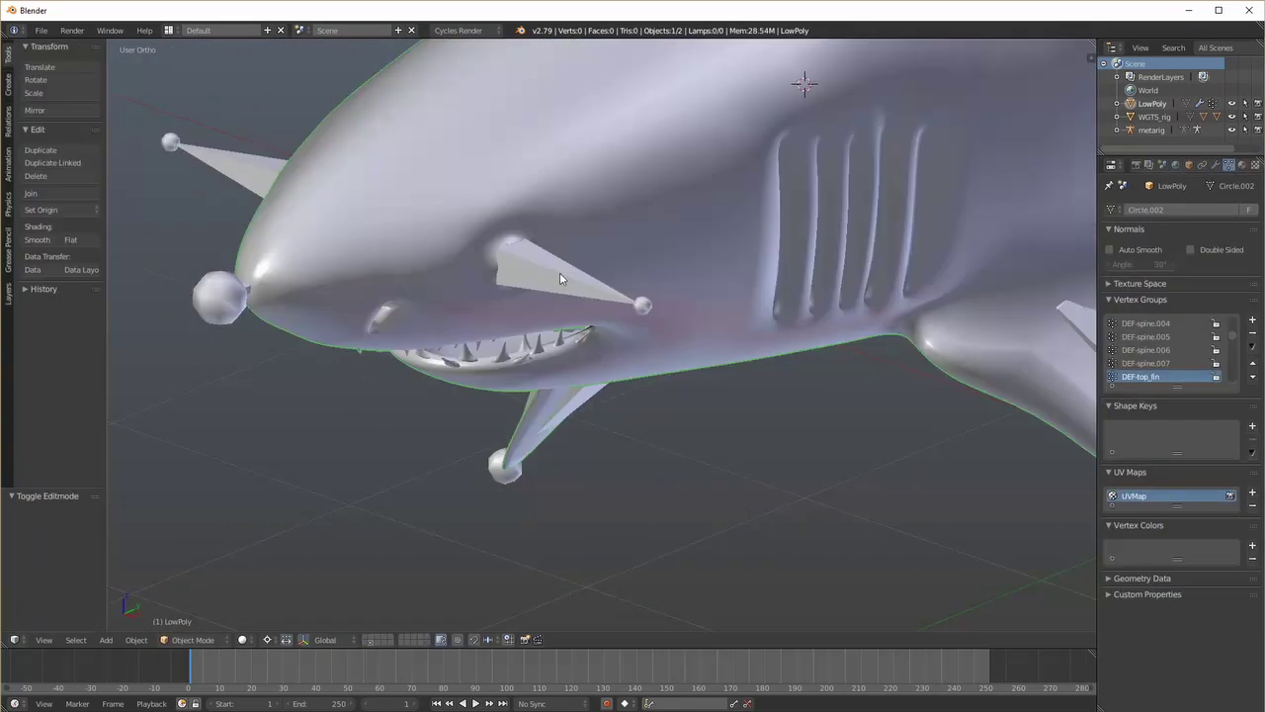
pyautogui.rightClick(559, 272)
pyautogui.press('Tab')
pyautogui.hotkey('alt', 'h')
pyautogui.press('g')
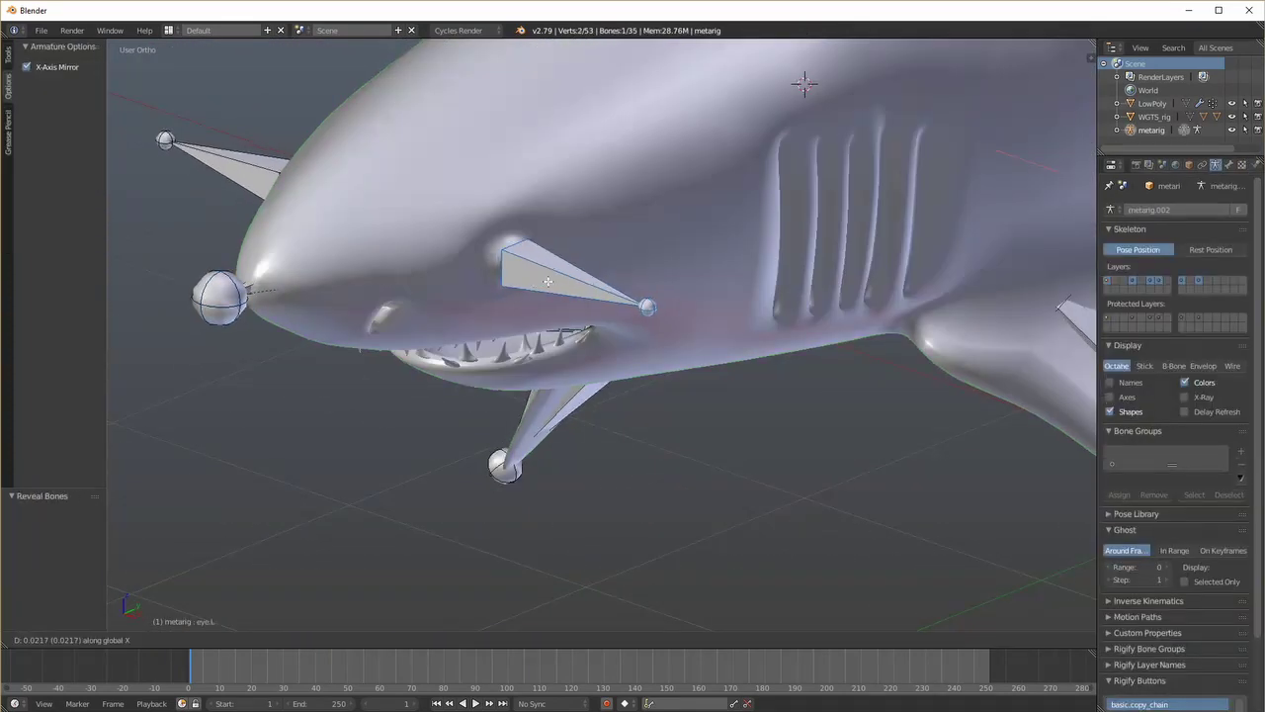
pyautogui.click(564, 271)
# Move the jaw bones into the shark's lower jaw and scale them along Y to match its length
pyautogui.press('Tab')
pyautogui.press('Tab')
pyautogui.hotkey('shift', 'c')
pyautogui.scroll(5, 534, 297)
pyautogui.moveTo(537, 356); pyautogui.dragTo(513, 249, button='middle')
pyautogui.press('KP_3')
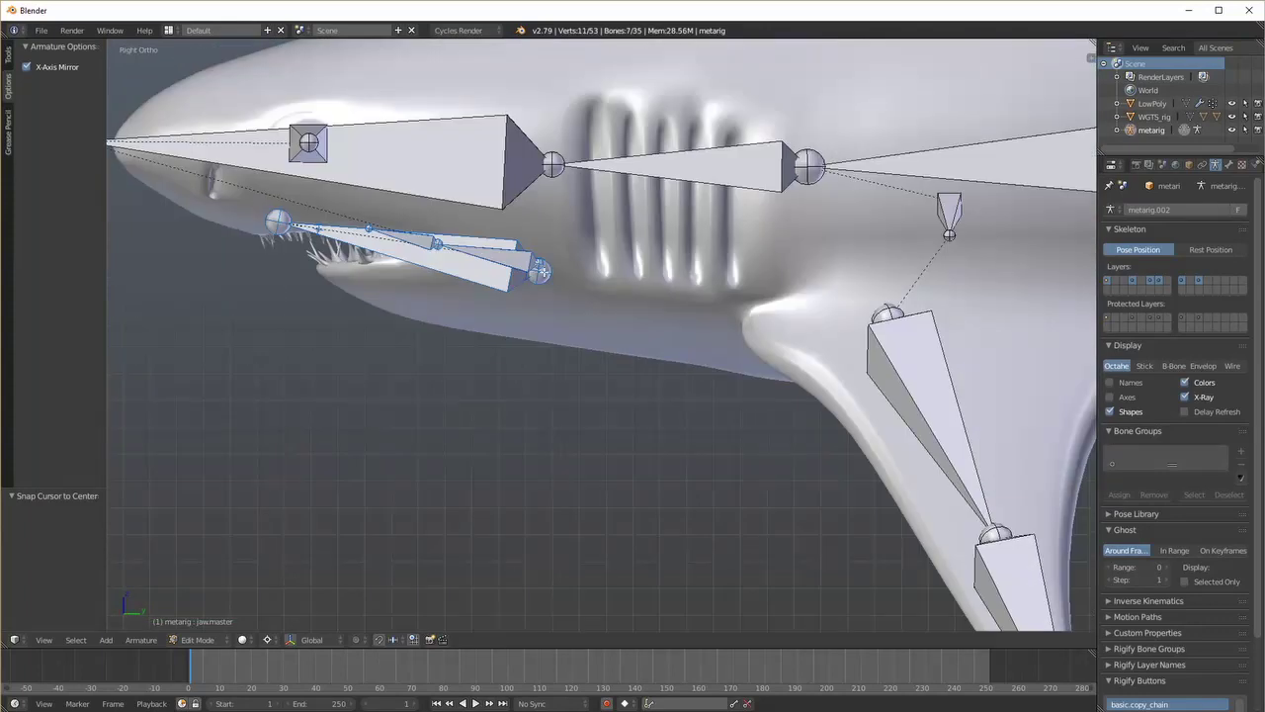
pyautogui.press('g')
pyautogui.click(492, 252)
# Leave Edit Mode and generate the Rigify rig from the fitted meta-rig
pyautogui.scroll(-9, 490, 251)
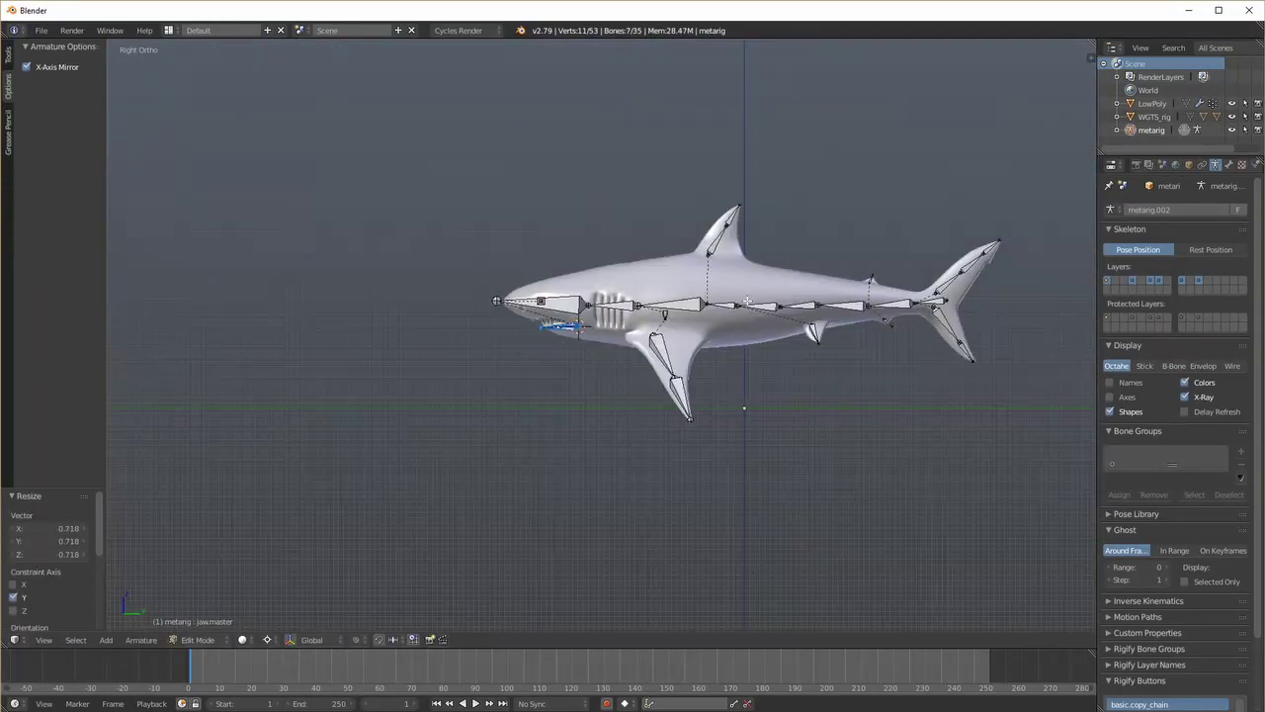
pyautogui.scroll(2, 490, 251)
pyautogui.keyDown('shift'); pyautogui.moveTo(743, 406); pyautogui.dragTo(587, 460, button='middle'); pyautogui.keyUp('shift')
pyautogui.press('Tab')
pyautogui.scroll(-1, 1201, 462)
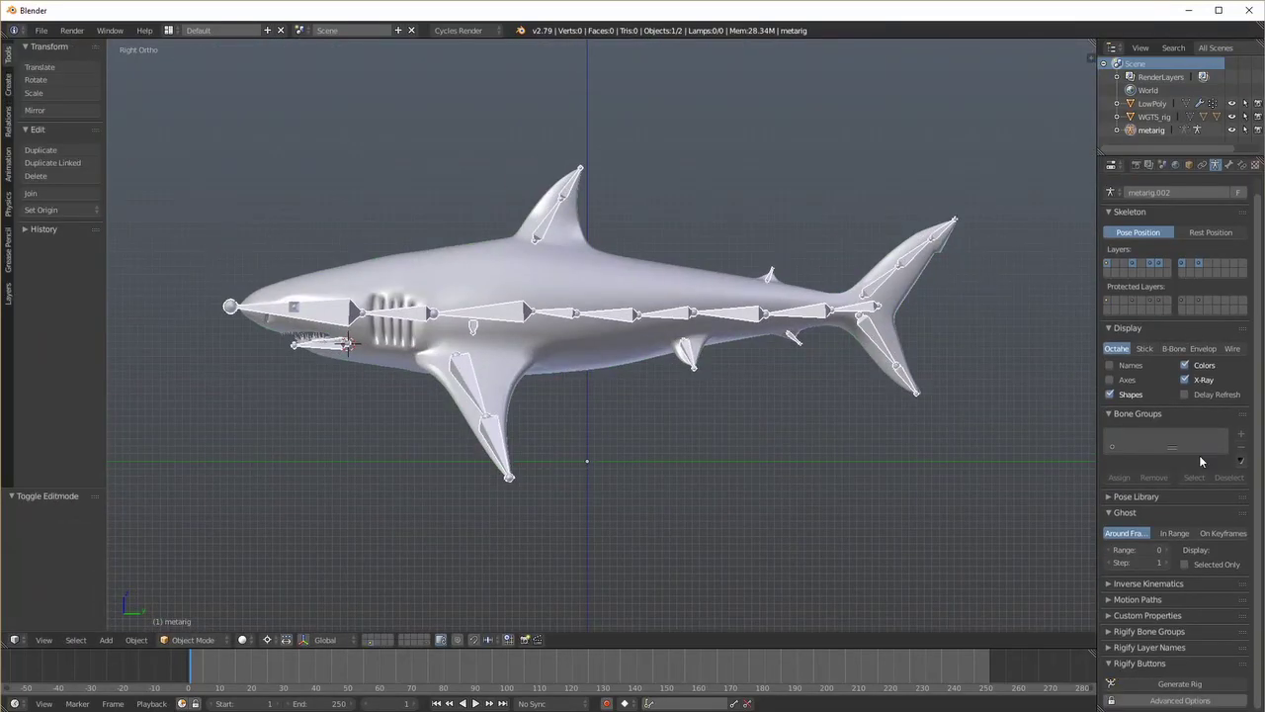
pyautogui.click(1180, 683)
# Delete the original metarig armature from the scene
pyautogui.rightClick(518, 314)
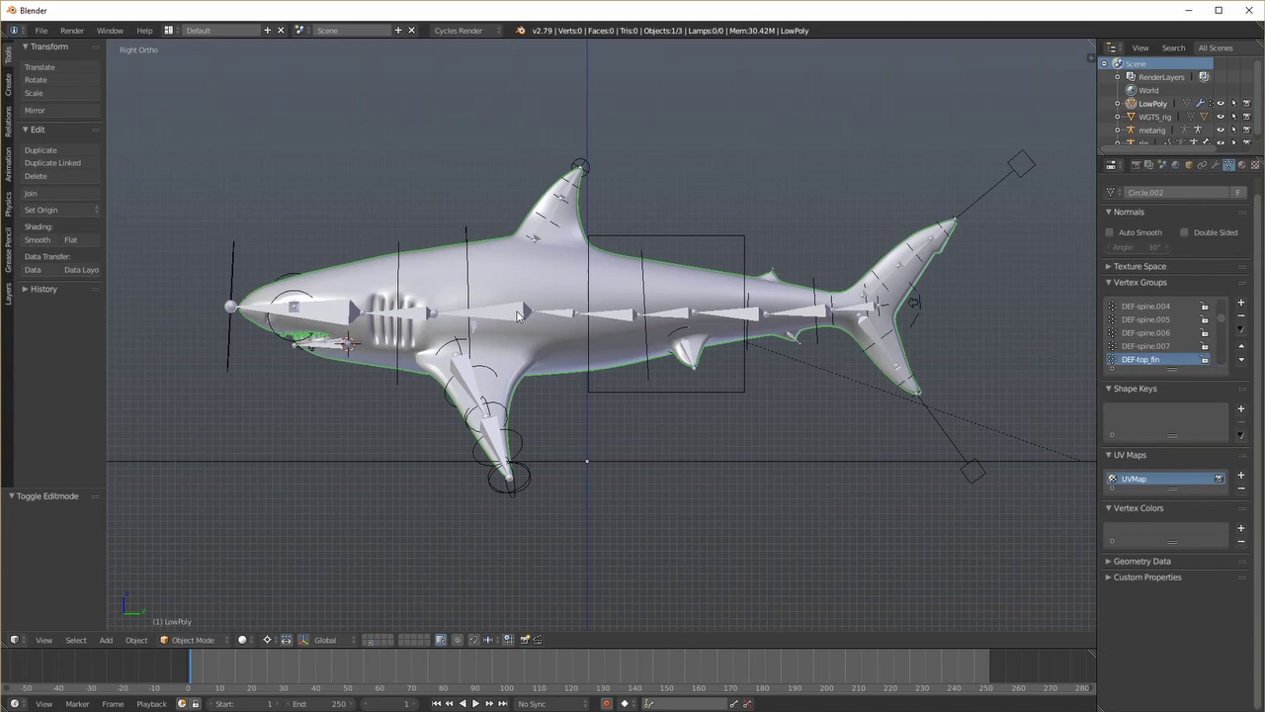
pyautogui.rightClick(518, 314)
pyautogui.press('x')
pyautogui.click(518, 312)
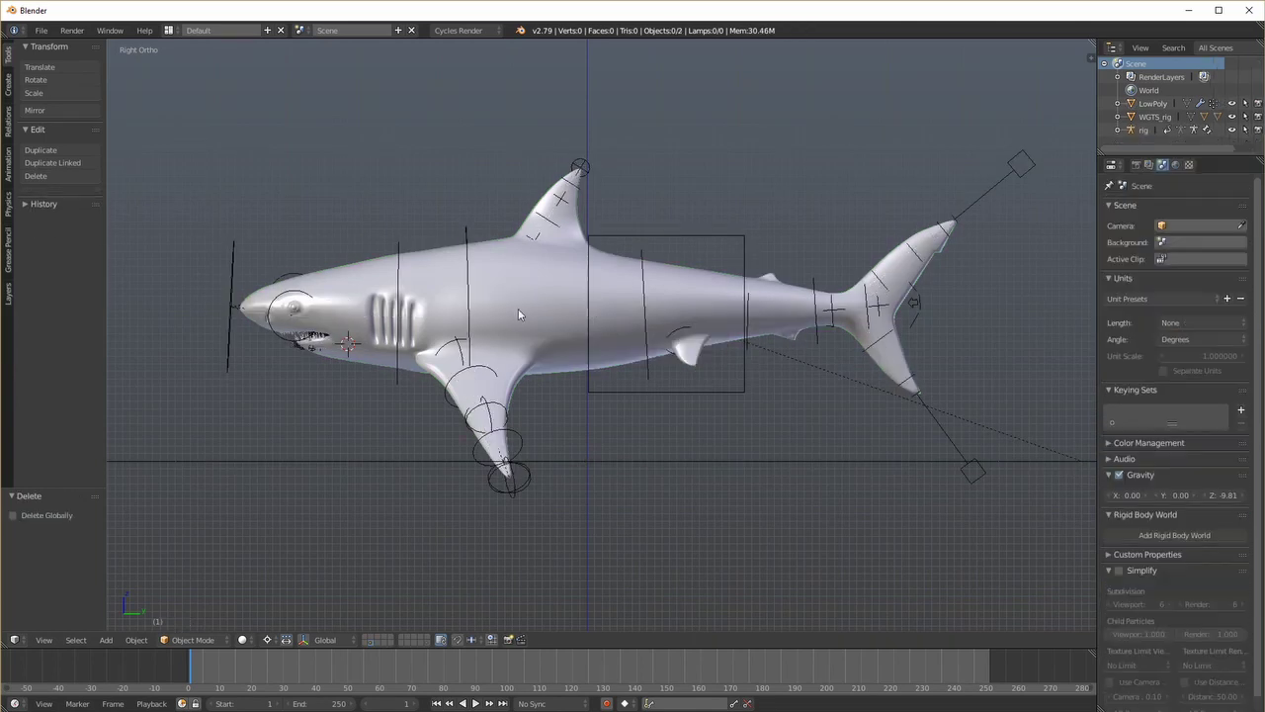
# Enable X-Ray display on the generated rig and also show its deform bone layer
pyautogui.rightClick(942, 439)
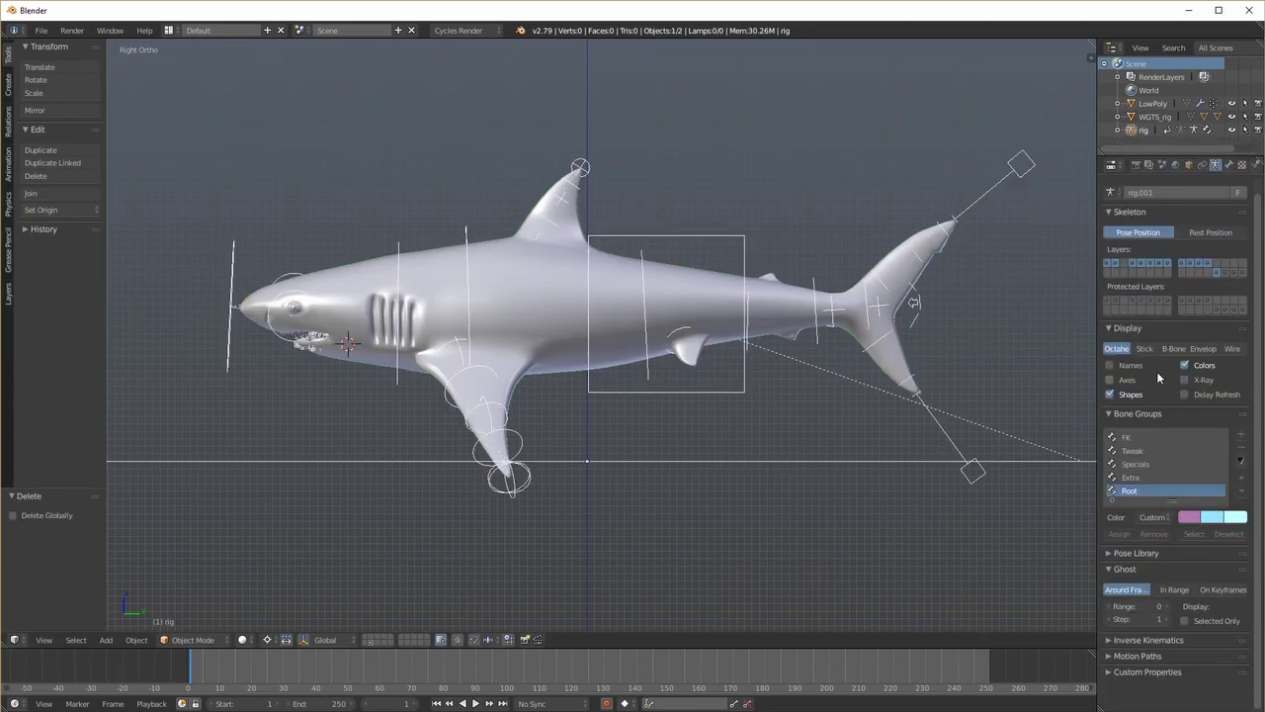
pyautogui.click(1190, 378)
pyautogui.scroll(1, 1186, 326)
pyautogui.keyDown('shift'); pyautogui.click(1234, 289); pyautogui.keyUp('shift')
# Parent the shark mesh to the rig with automatic weights, with the rig in Pose Mode
pyautogui.moveTo(689, 334); pyautogui.dragTo(727, 342, button='middle')
pyautogui.hotkey('ctrl', 'Tab')
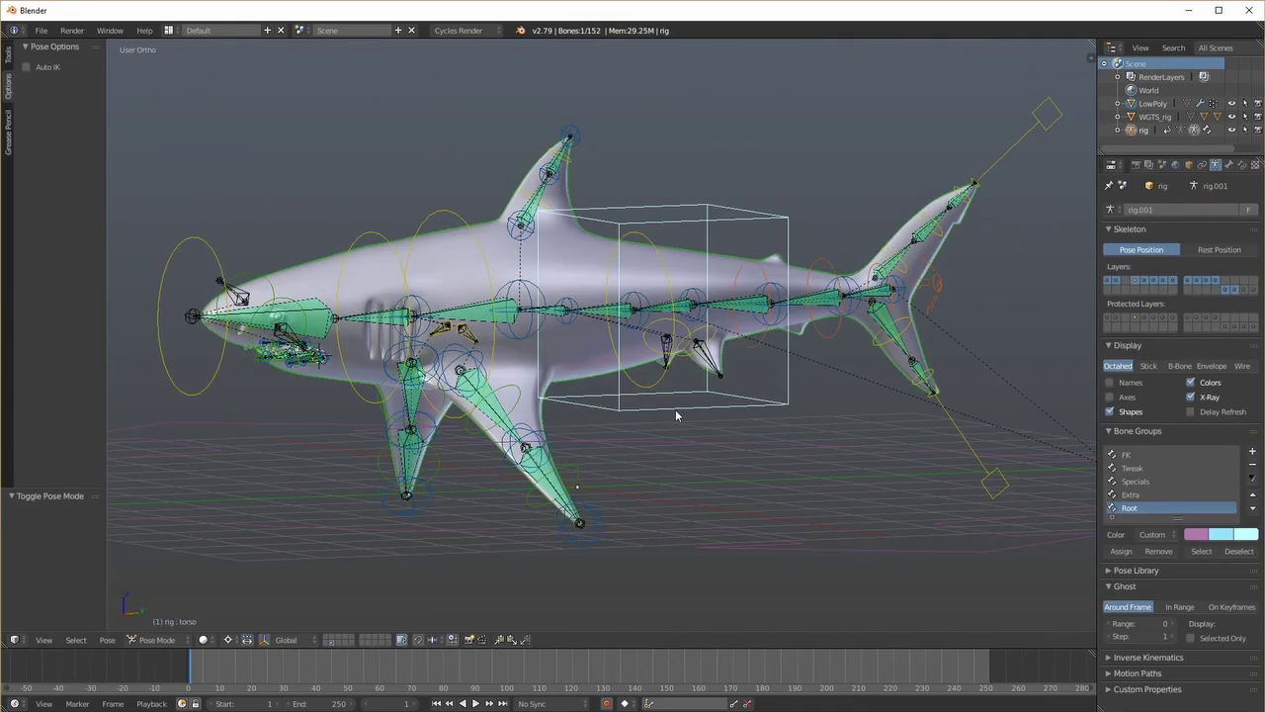
pyautogui.hotkey('ctrl', 'p')
pyautogui.click(648, 484)
pyautogui.moveTo(649, 372); pyautogui.dragTo(613, 372, button='middle')
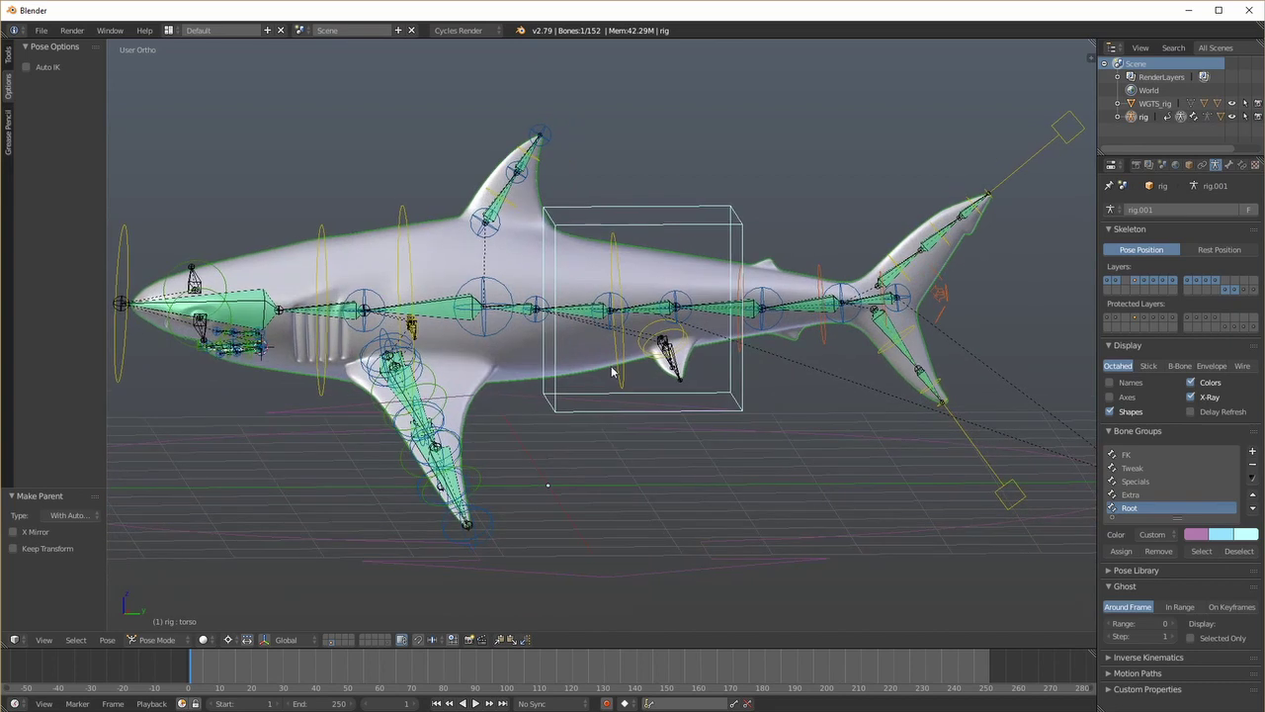
# Put the shark mesh in Weight Paint mode and examine the weights of the spine and tail fin bones
pyautogui.rightClick(587, 316)
pyautogui.keyDown('shift'); pyautogui.rightClick(441, 248); pyautogui.keyUp('shift')
pyautogui.hotkey('ctrl', 'Tab')
pyautogui.moveTo(608, 296); pyautogui.dragTo(596, 280, button='middle')
pyautogui.rightClick(650, 312)
pyautogui.rightClick(810, 312)
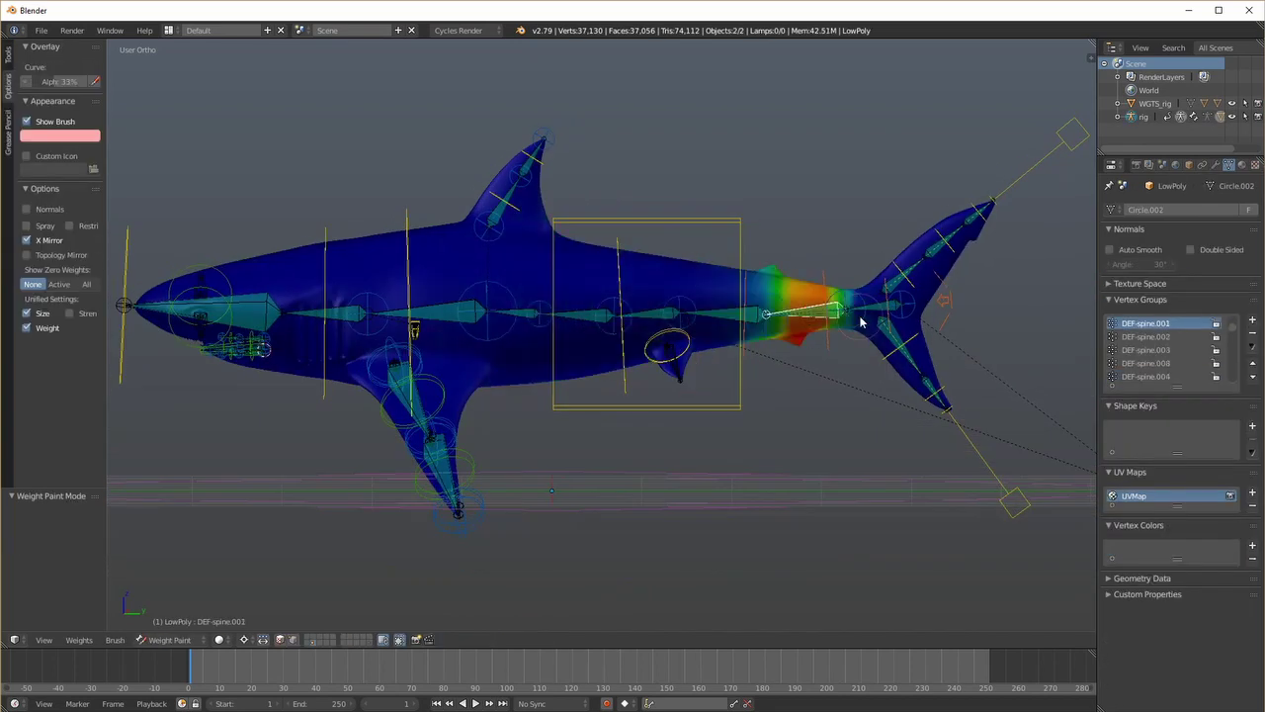
pyautogui.rightClick(872, 313)
pyautogui.rightClick(900, 343)
pyautogui.rightClick(934, 395)
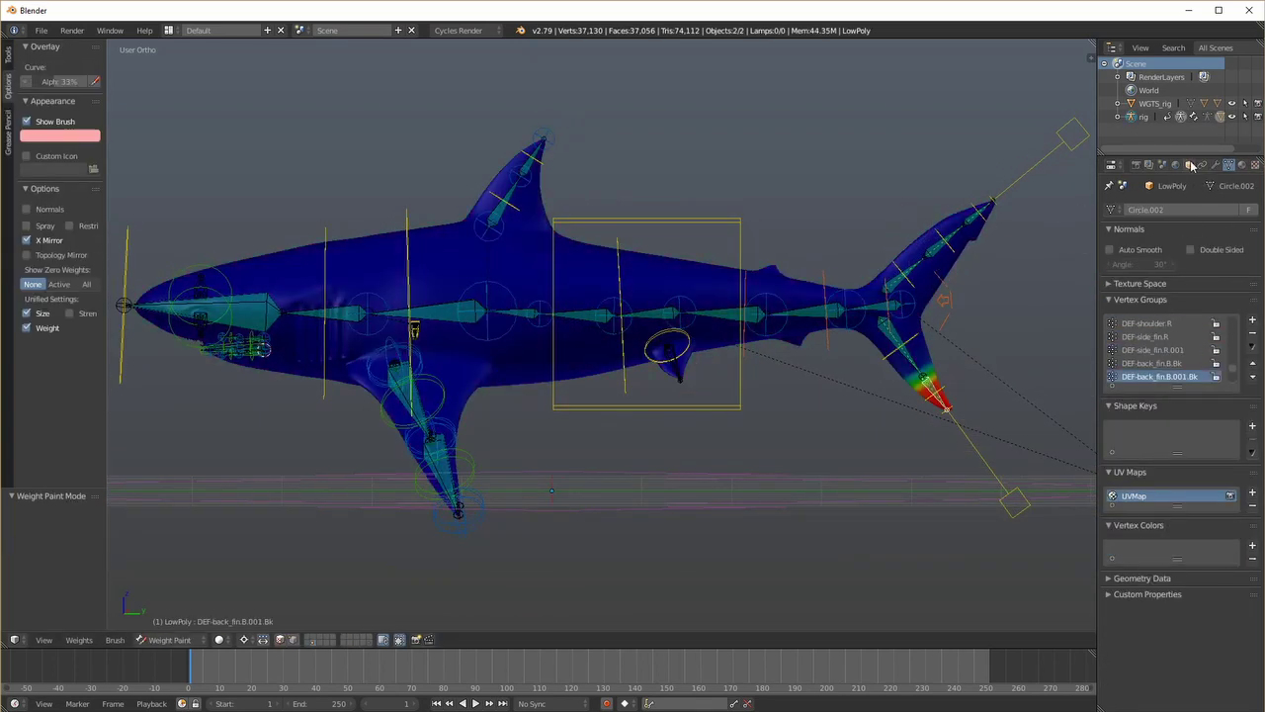
pyautogui.moveTo(380, 404); pyautogui.dragTo(429, 359, button='middle')
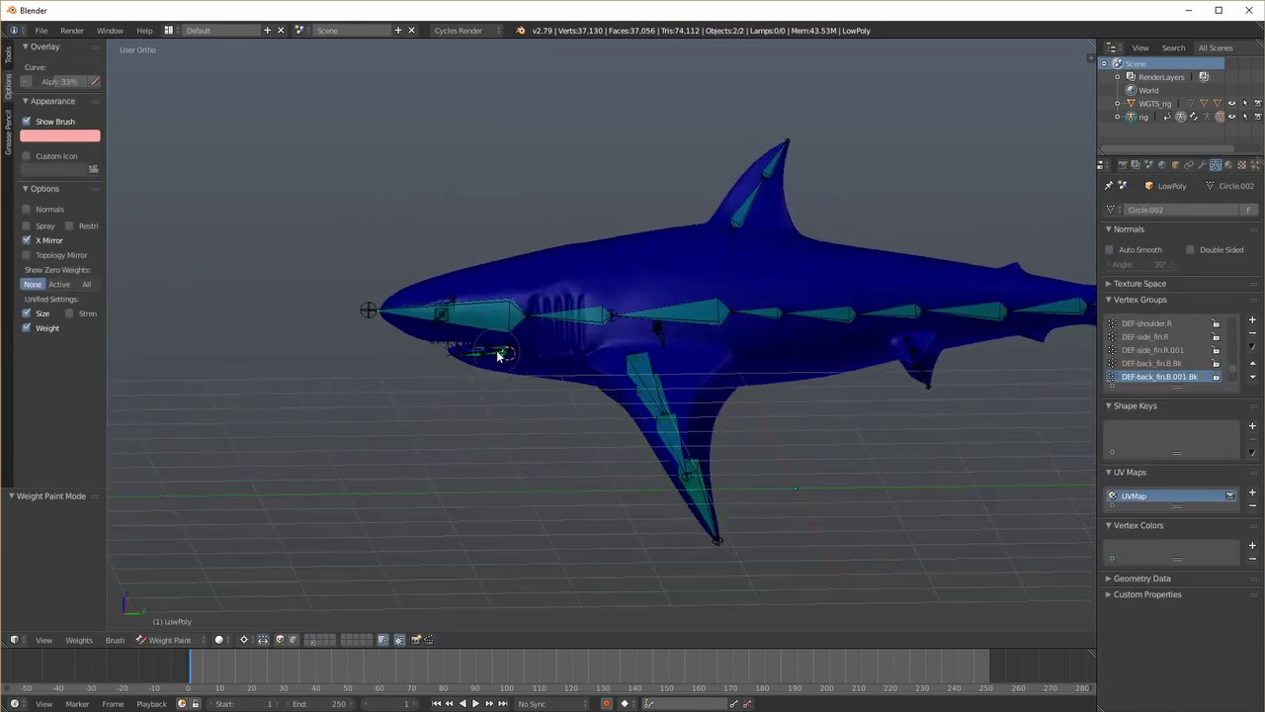
# Check the jaw and head bone weights with only the deform bones shown, and leave Weight Paint mode
pyautogui.rightClick(499, 354)
pyautogui.moveTo(499, 354); pyautogui.dragTo(977, 268, button='middle')
pyautogui.rightClick(516, 310)
pyautogui.hotkey('ctrl', 'Tab')
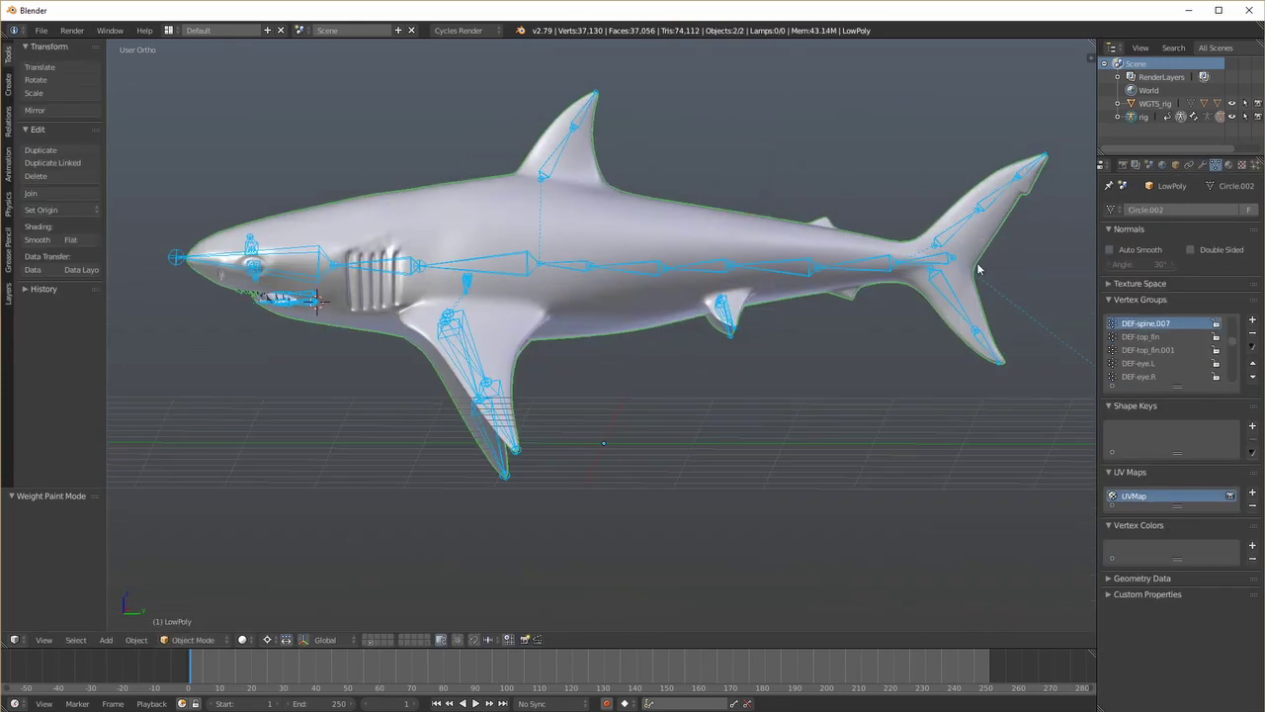
# Turn off the rig's X-Ray display and show the Face, Spine, Tail, Fins.L, Fins.R, Fins and Root rig layers
pyautogui.scroll(-3, 795, 377)
pyautogui.press('KP_3')
pyautogui.scroll(1, 795, 377)
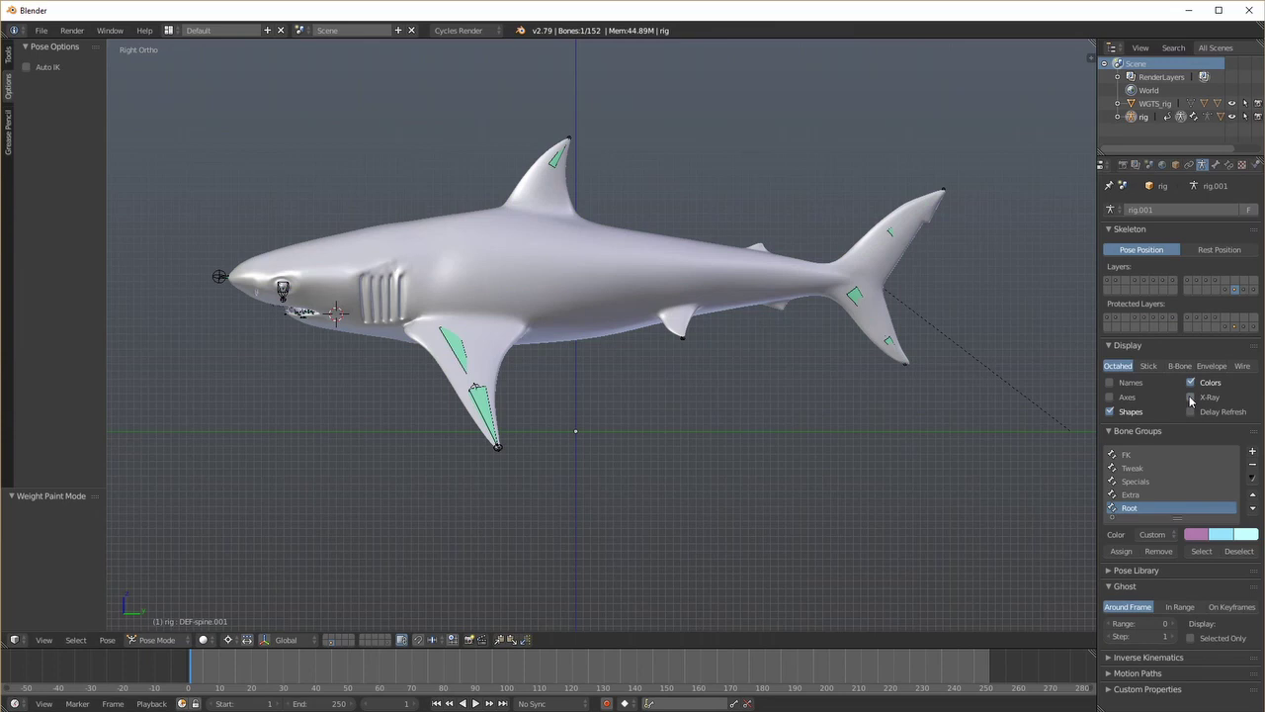
pyautogui.press('n')
pyautogui.scroll(-10, 978, 395)
pyautogui.click(977, 477)
pyautogui.click(977, 506)
pyautogui.click(977, 536)
pyautogui.click(925, 551)
pyautogui.click(1029, 551)
pyautogui.click(977, 579)
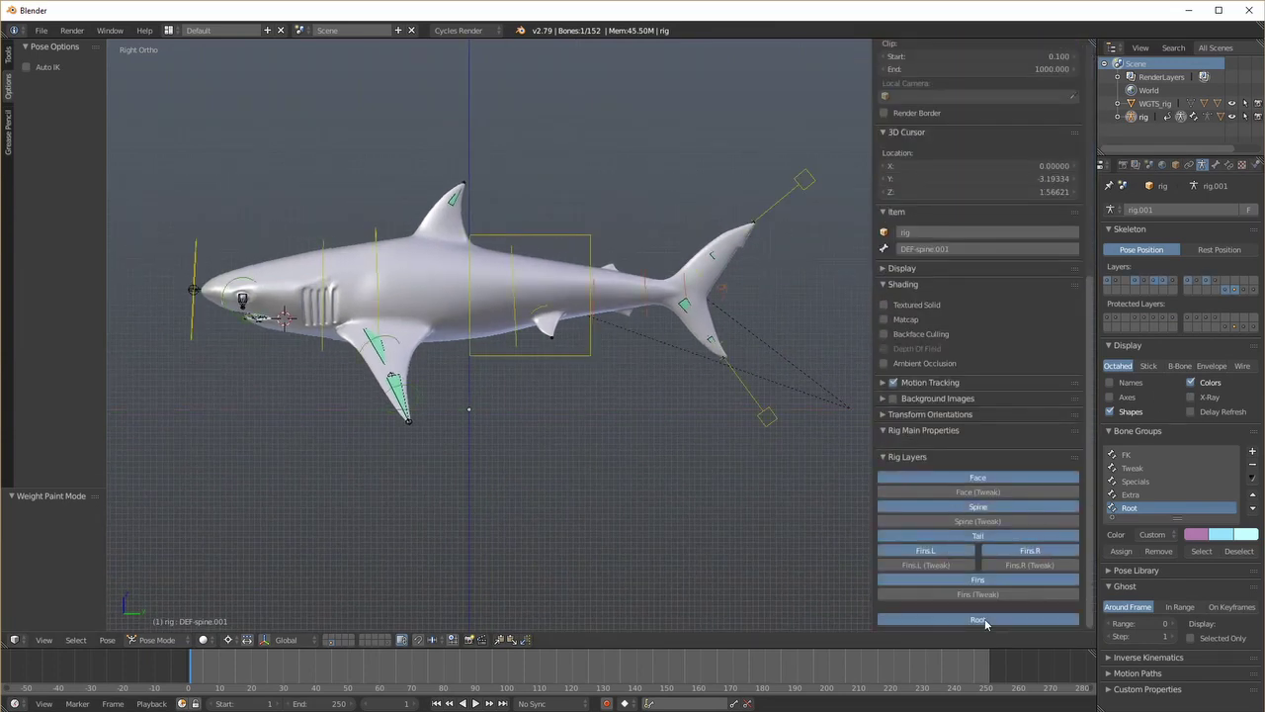
pyautogui.click(964, 620)
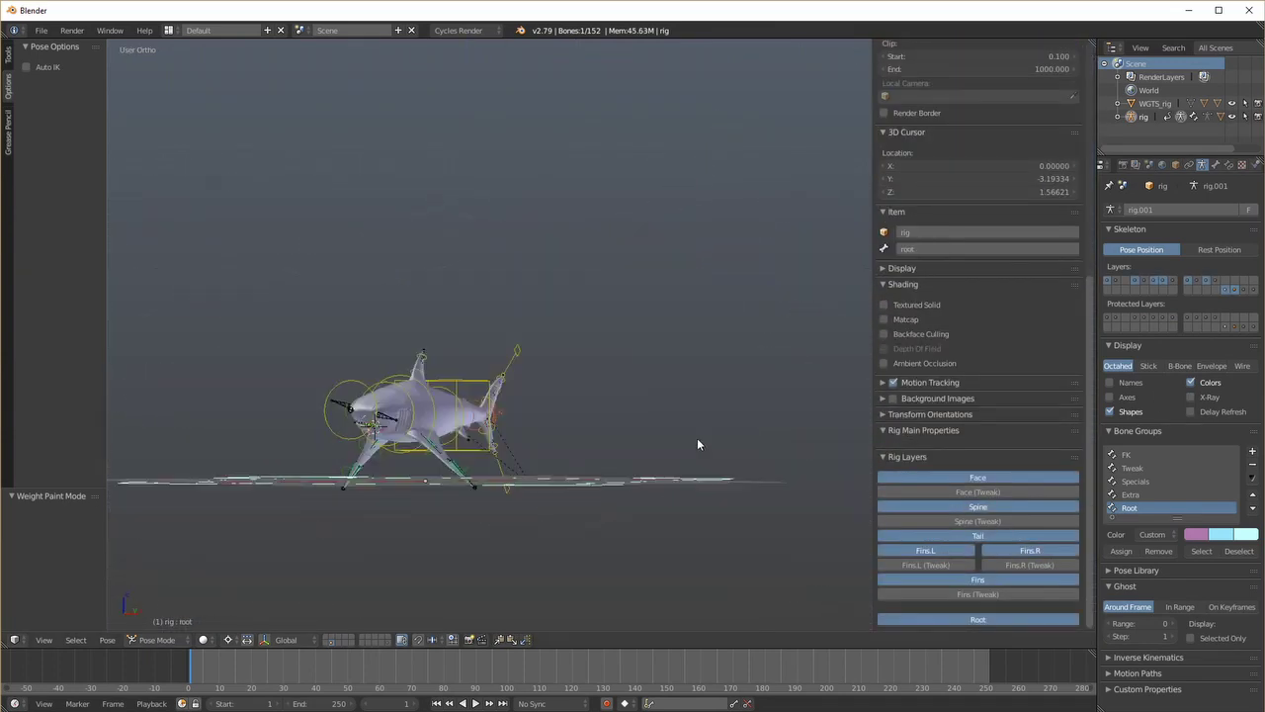
# Set the root bone's custom shape scale to 0.620
pyautogui.moveTo(697, 438); pyautogui.dragTo(644, 482, button='middle')
pyautogui.click(1214, 166)
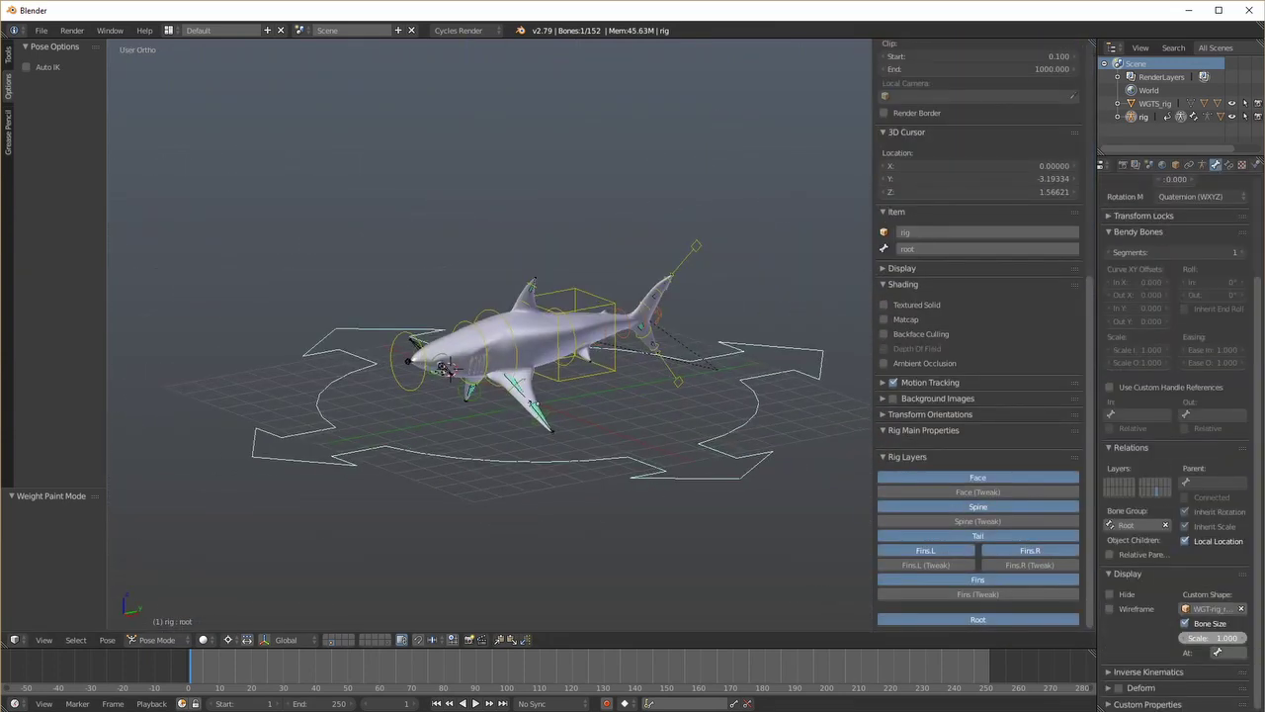
pyautogui.moveTo(1213, 637); pyautogui.dragTo(1176, 637)
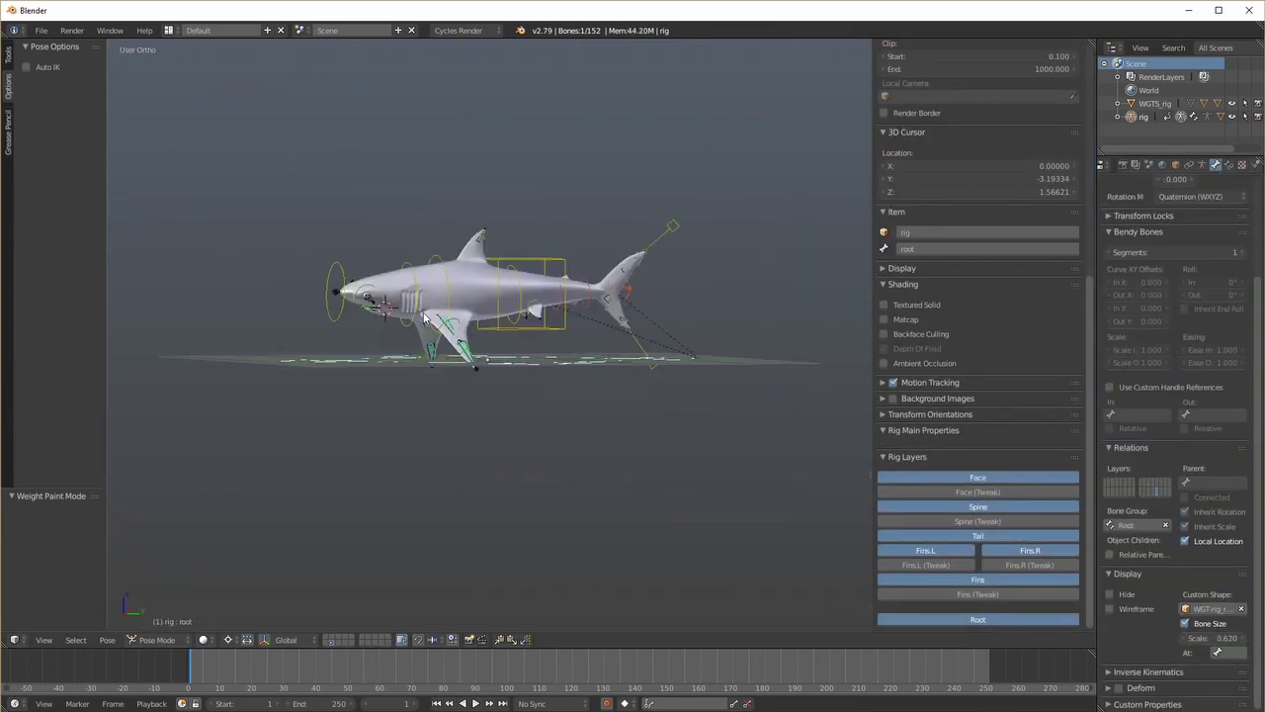
# Select the chest and upper tail fin controls to examine their rig main properties
pyautogui.scroll(2, 463, 327)
pyautogui.rightClick(462, 327)
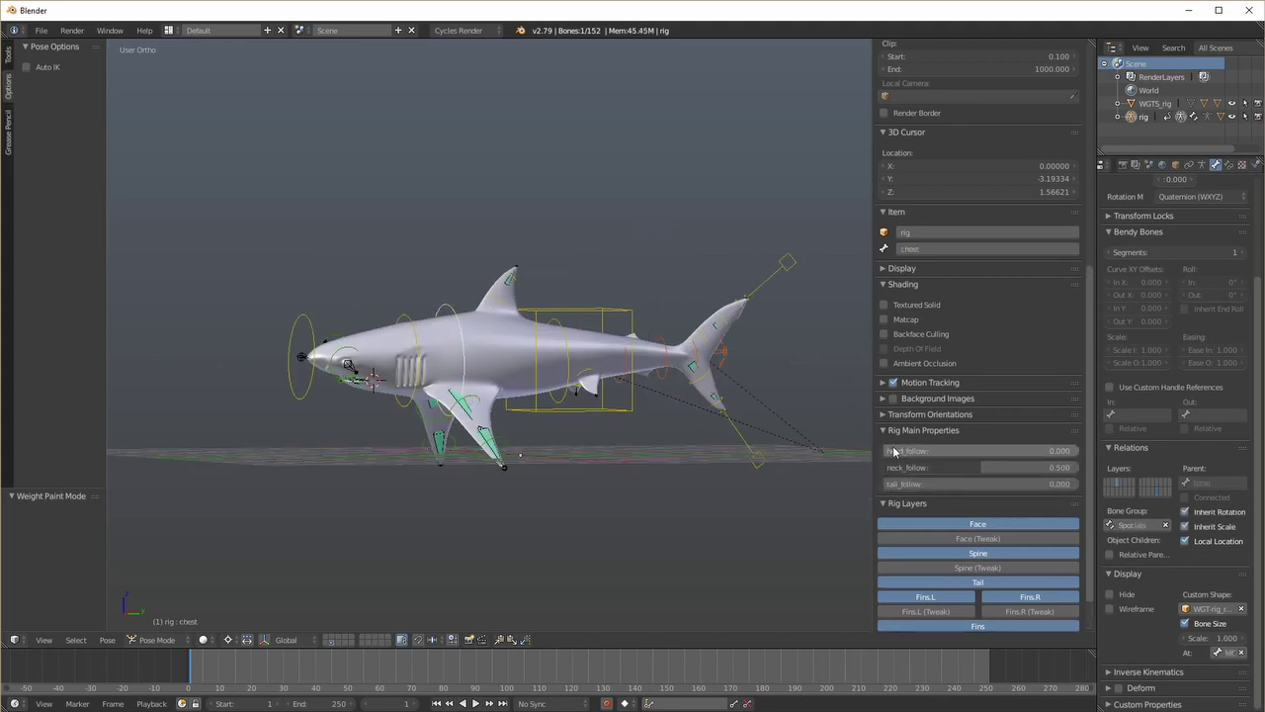
pyautogui.rightClick(799, 262)
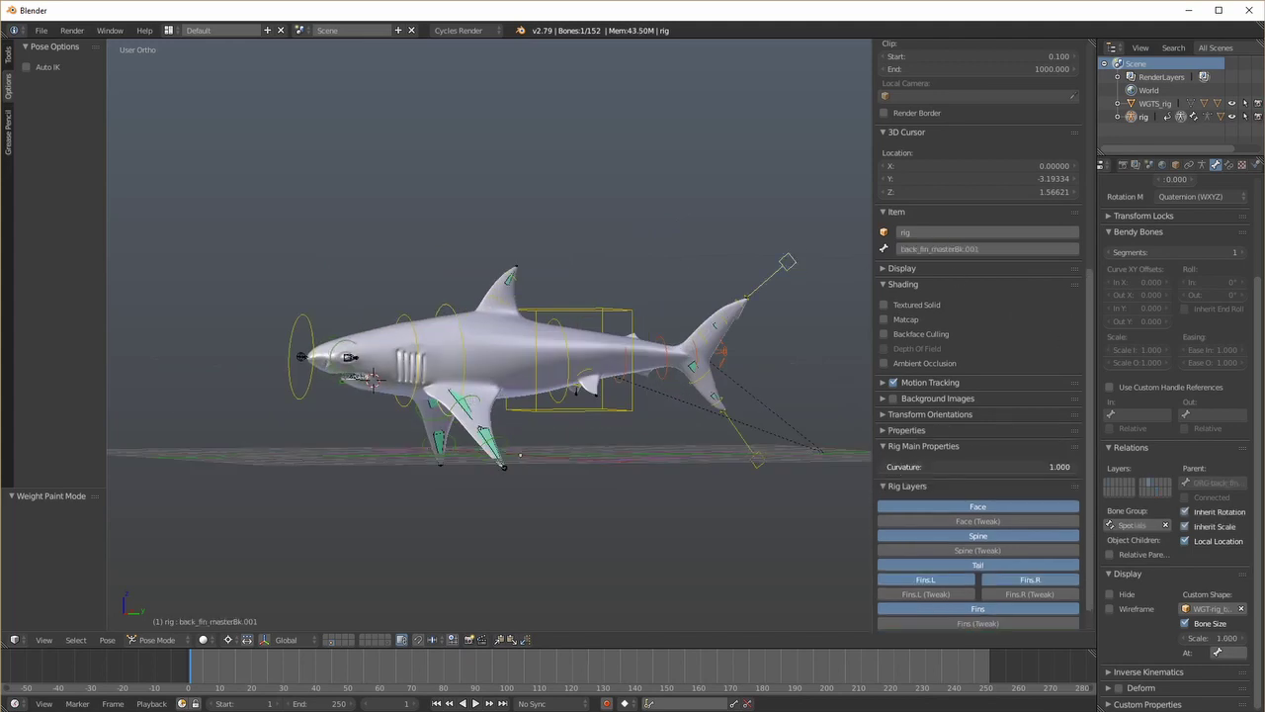
pyautogui.scroll(-3, 790, 477)
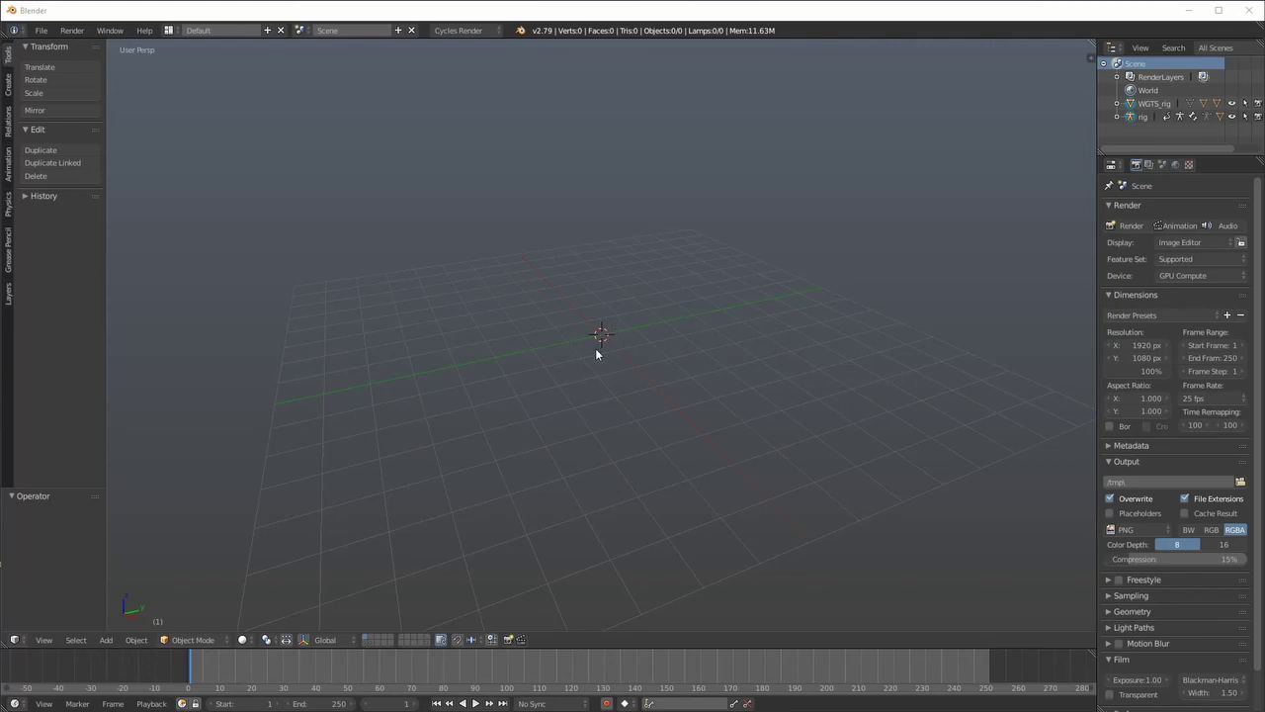
# Show the first two scene layers with the shark and its rig in a right orthographic view
pyautogui.click(365, 640)
pyautogui.keyDown('shift'); pyautogui.click(370, 642); pyautogui.keyUp('shift')
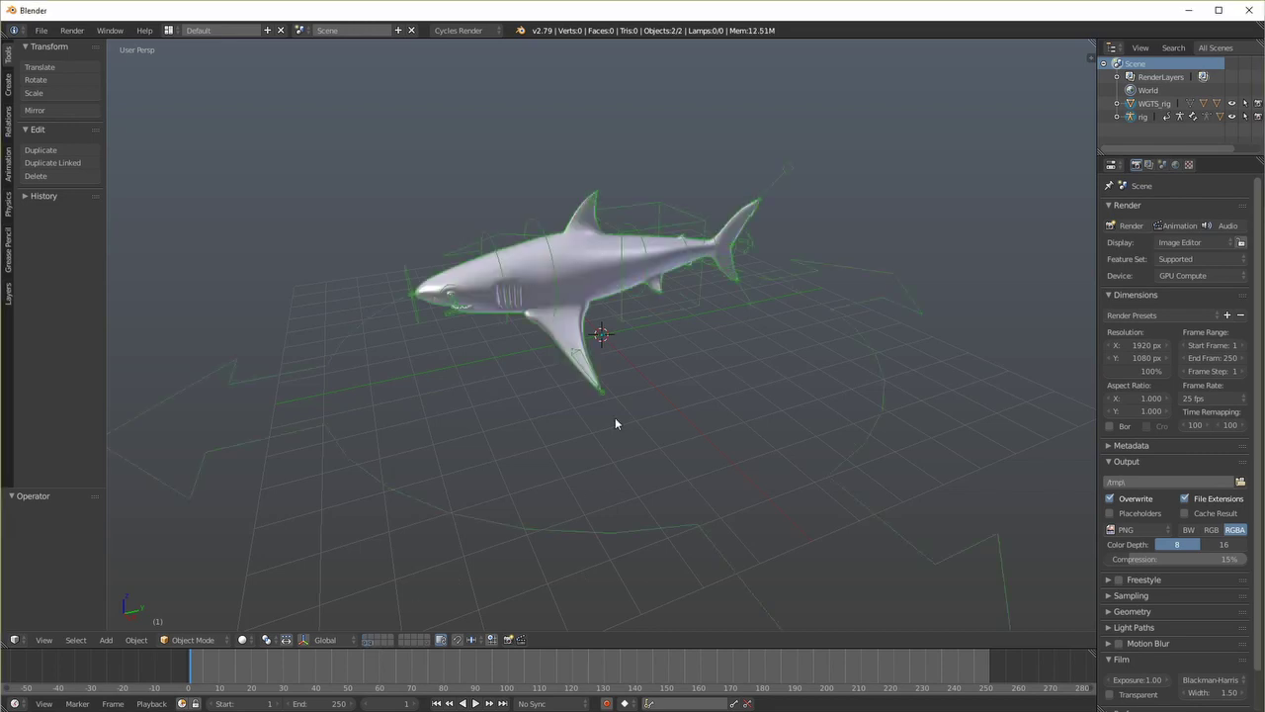
pyautogui.press('KP_3')
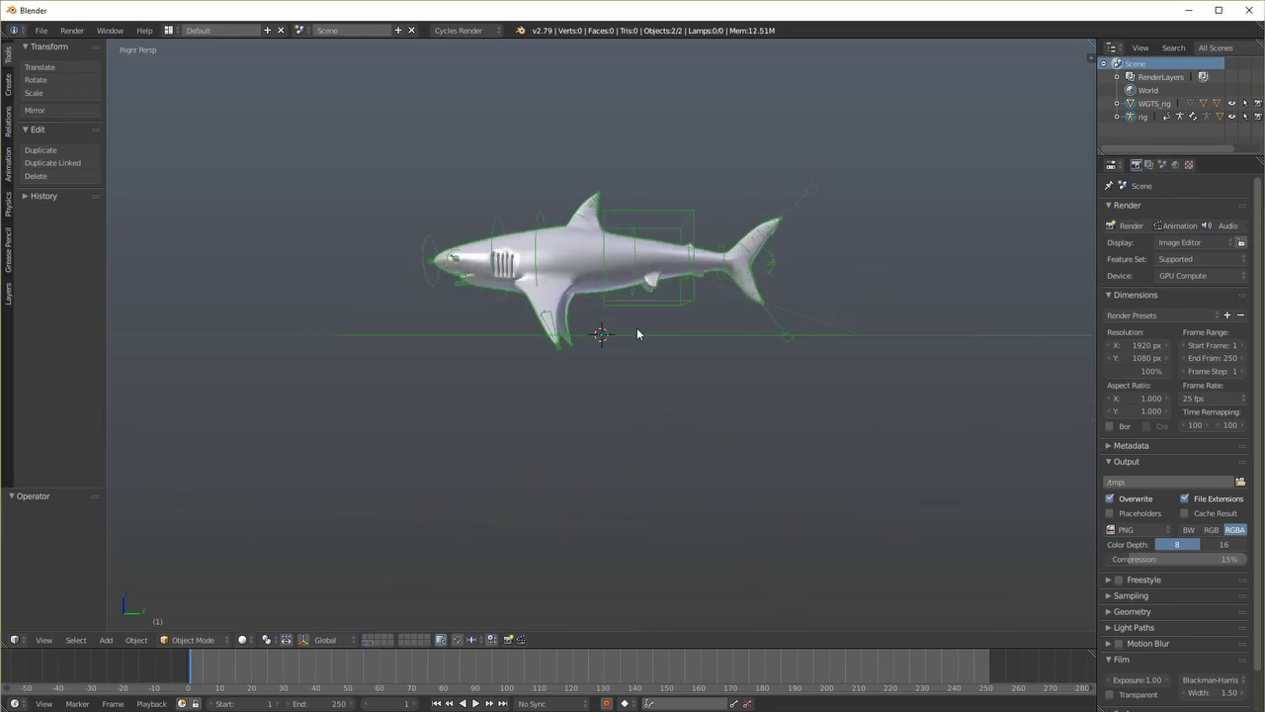
pyautogui.press('KP_5')
pyautogui.keyDown('shift'); pyautogui.moveTo(738, 352); pyautogui.dragTo(863, 433, button='middle'); pyautogui.keyUp('shift')
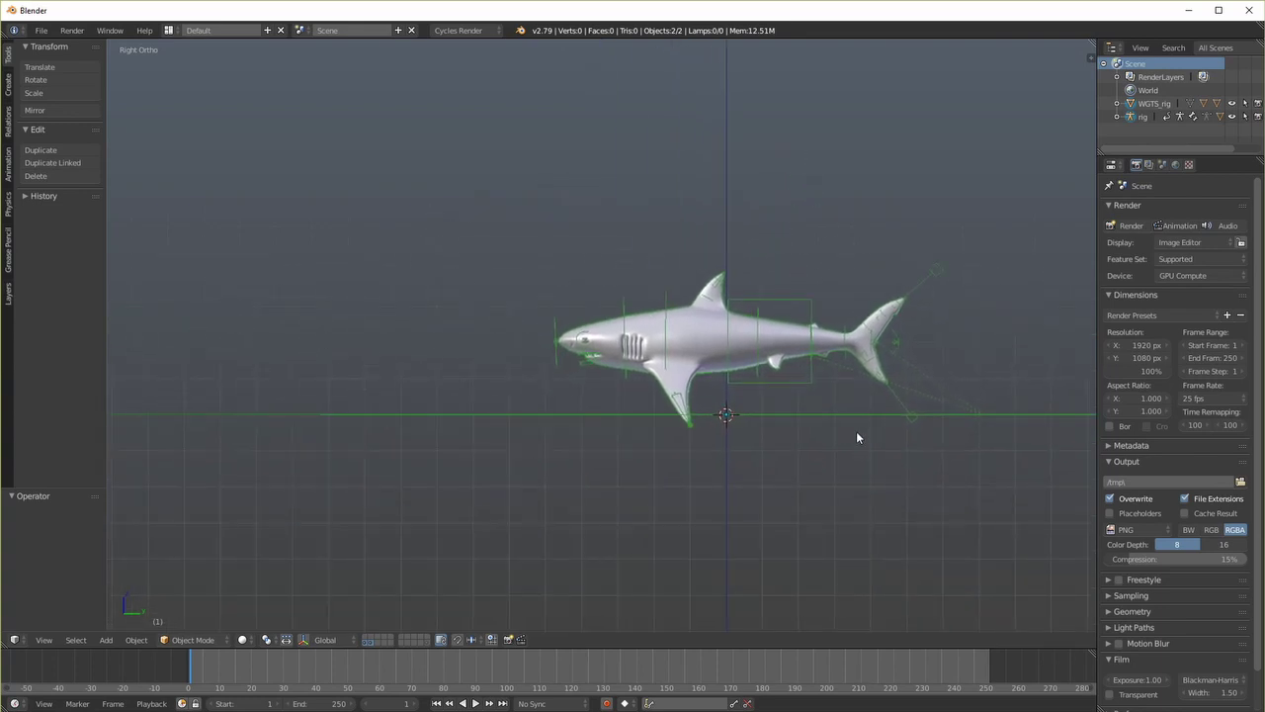
# Install the FishSim.zip add-on from the GitHub folder through the user preferences
pyautogui.hotkey('ctrl', 'alt', 'u')
pyautogui.moveTo(907, 292); pyautogui.dragTo(670, 182)
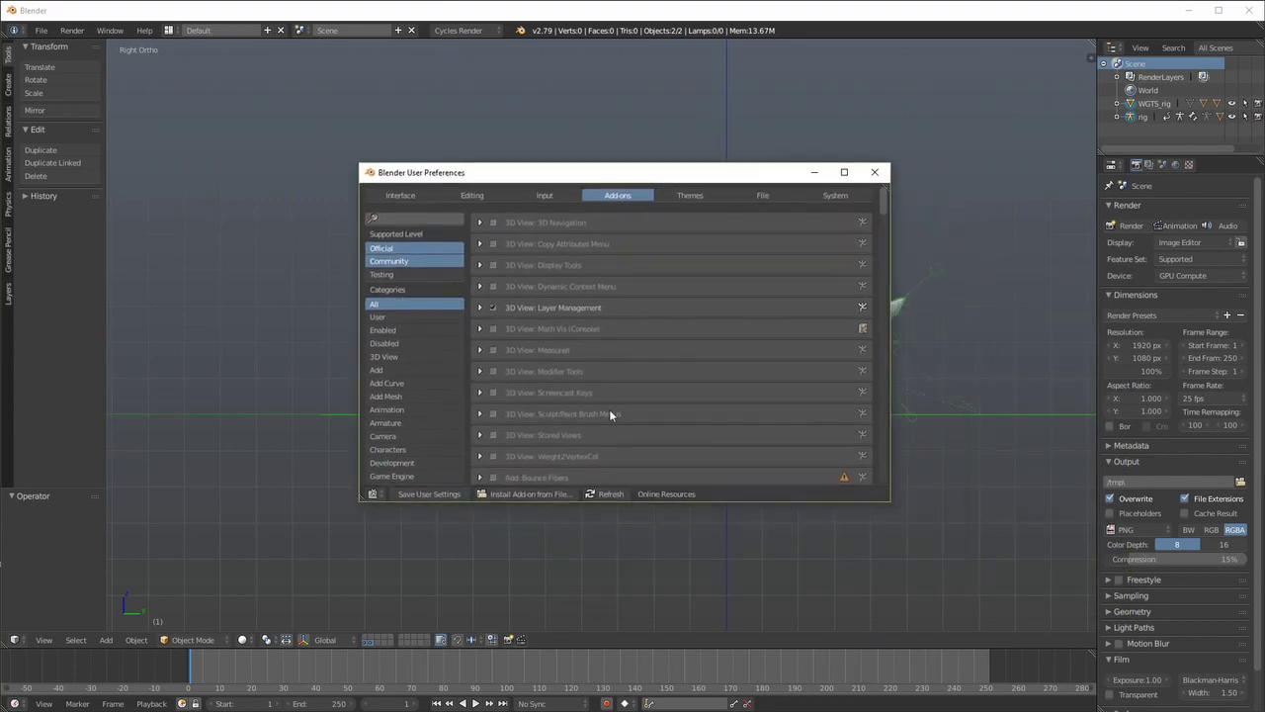
pyautogui.click(540, 493)
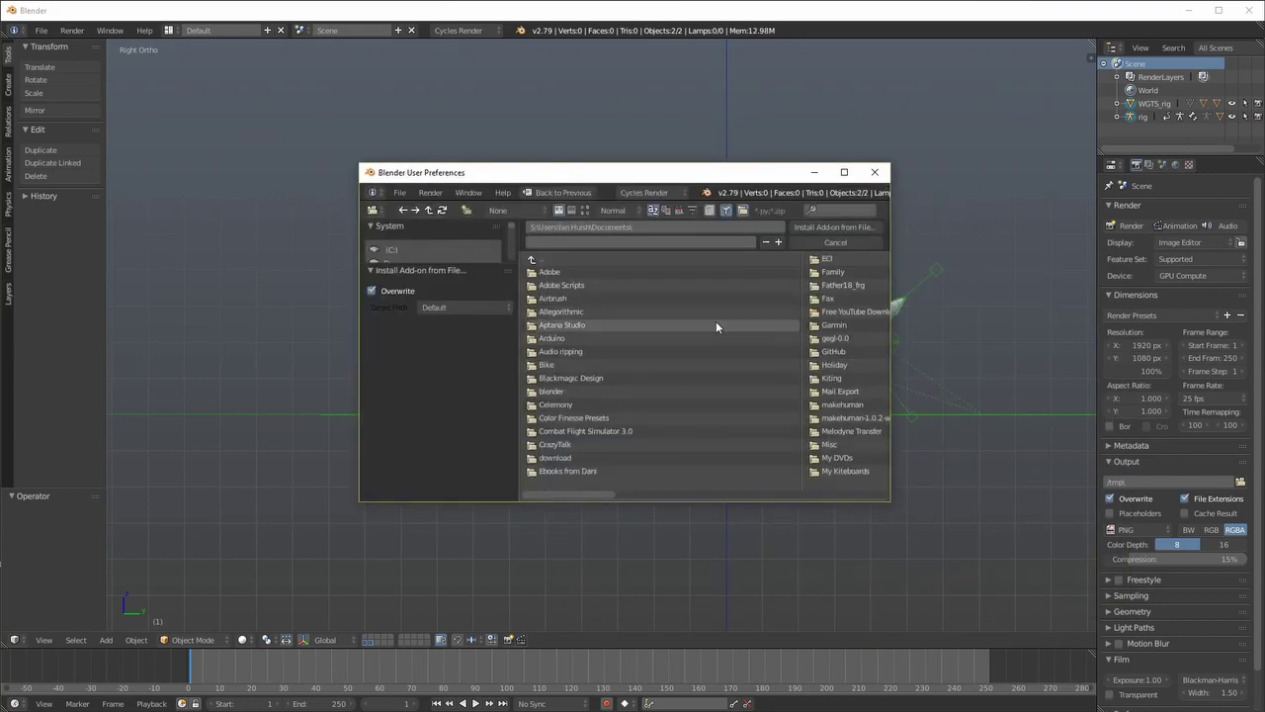
pyautogui.click(830, 351)
pyautogui.doubleClick(565, 308)
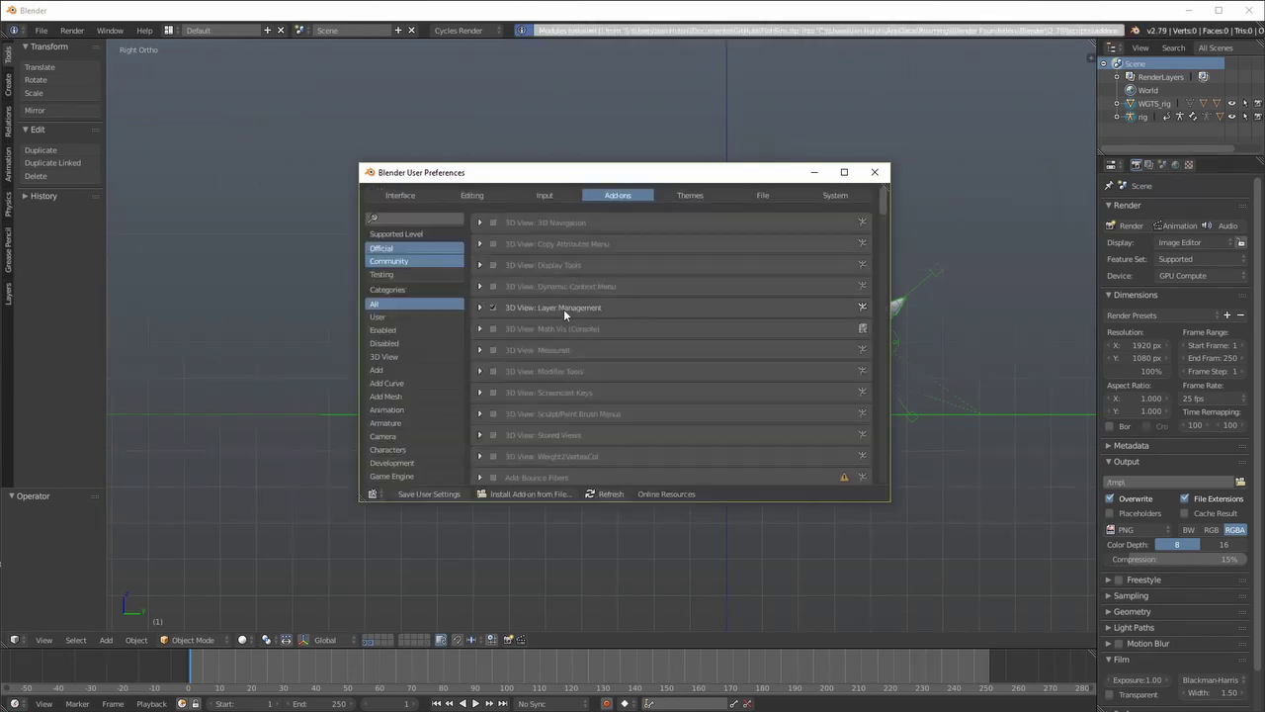
# Search the add-ons for "fish", enable Animation: FishSim and close the preferences
pyautogui.click(406, 219)
pyautogui.write('fish')
pyautogui.press('Return')
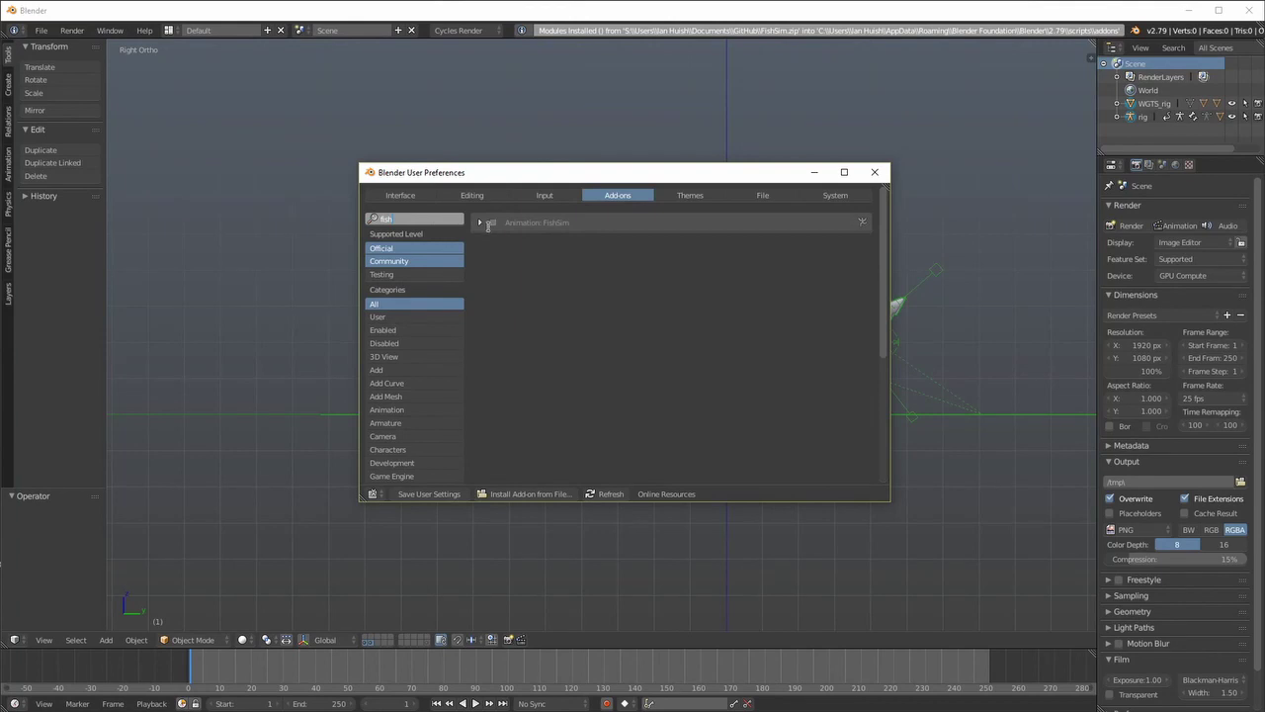
pyautogui.click(494, 221)
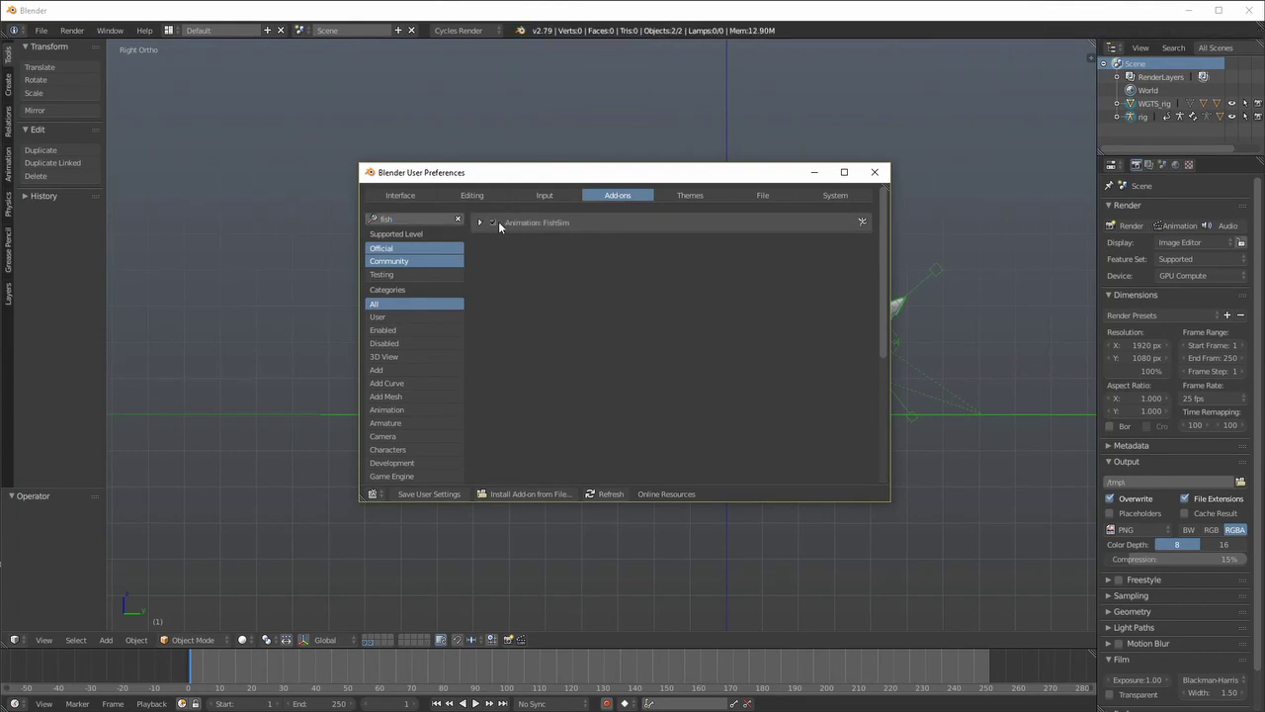
pyautogui.click(884, 173)
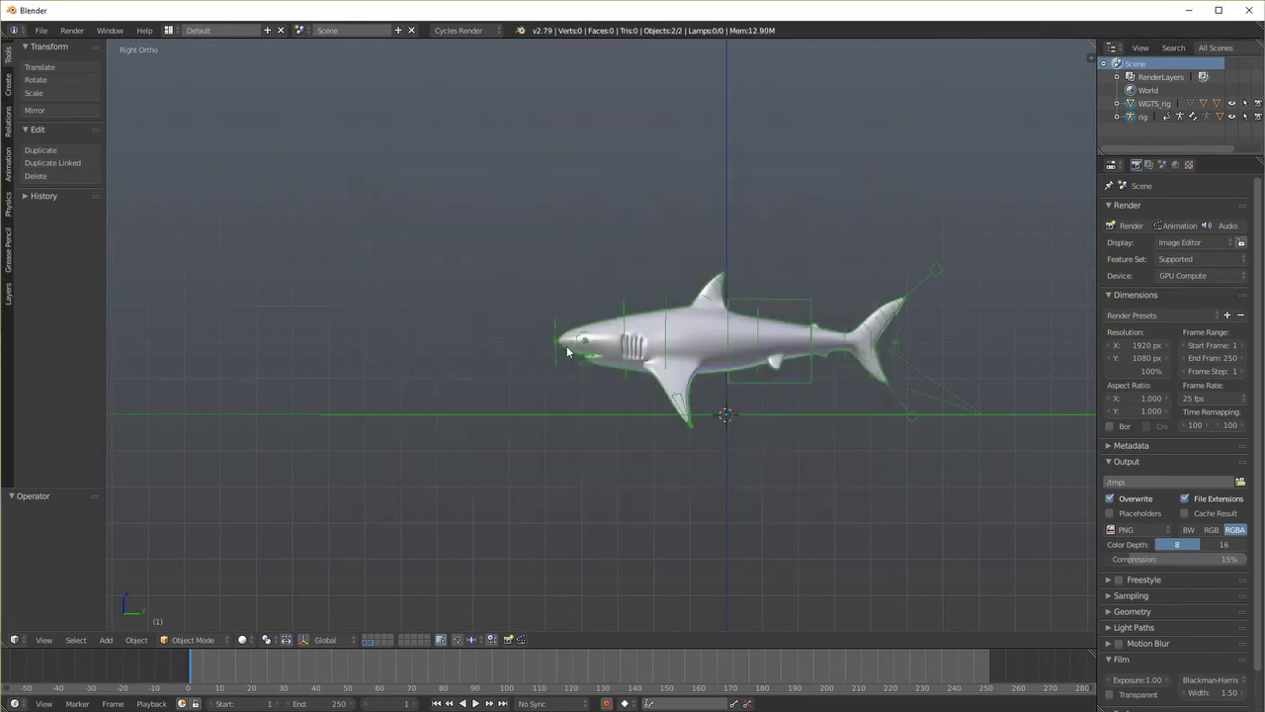
# Put the shark rig in Pose Mode and show the FishSim tools with Simulation Properties collapsed
pyautogui.moveTo(744, 405); pyautogui.dragTo(804, 464, button='middle')
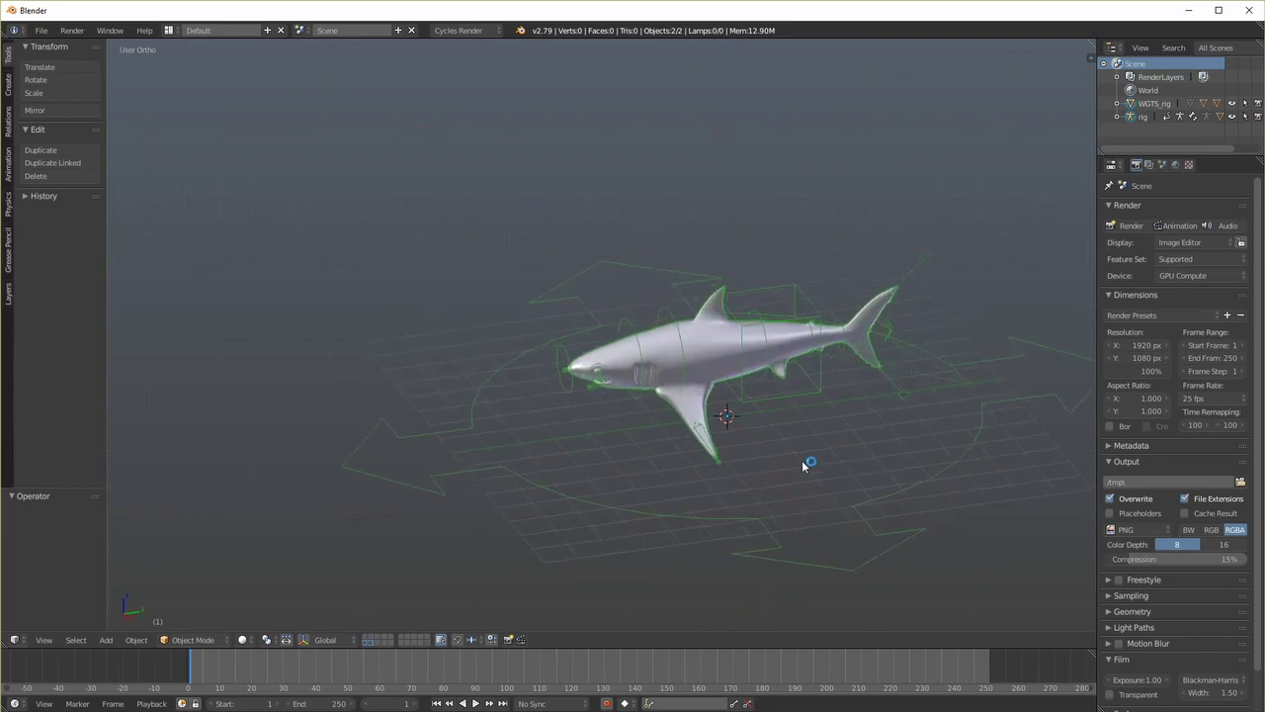
pyautogui.rightClick(873, 504)
pyautogui.scroll(-4, 875, 502)
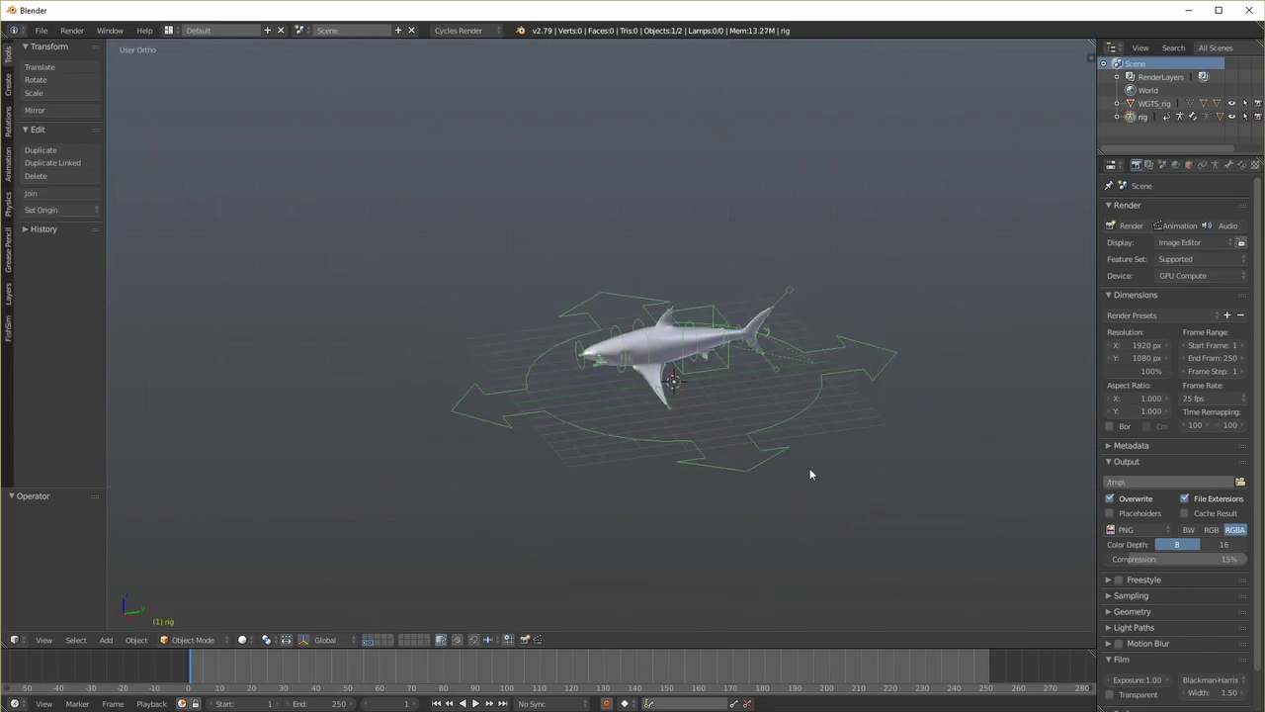
pyautogui.hotkey('ctrl', 'Tab')
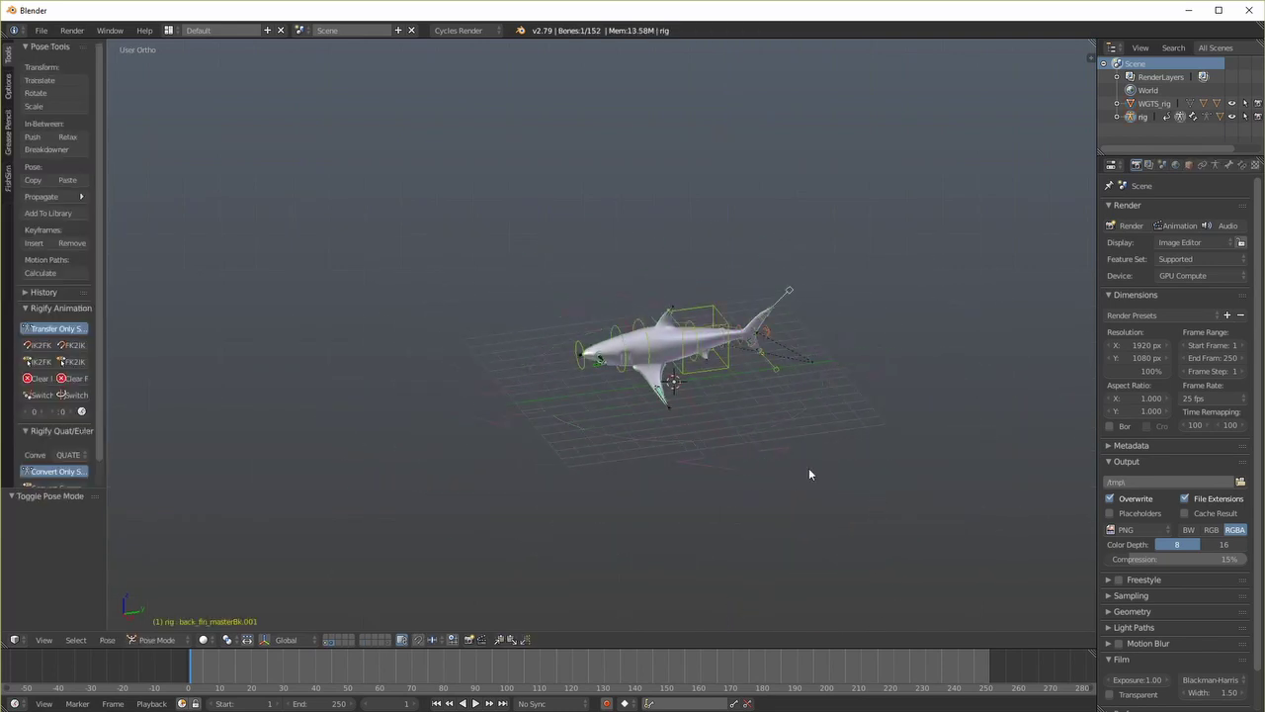
pyautogui.moveTo(104, 198); pyautogui.dragTo(158, 198)
pyautogui.click(9, 178)
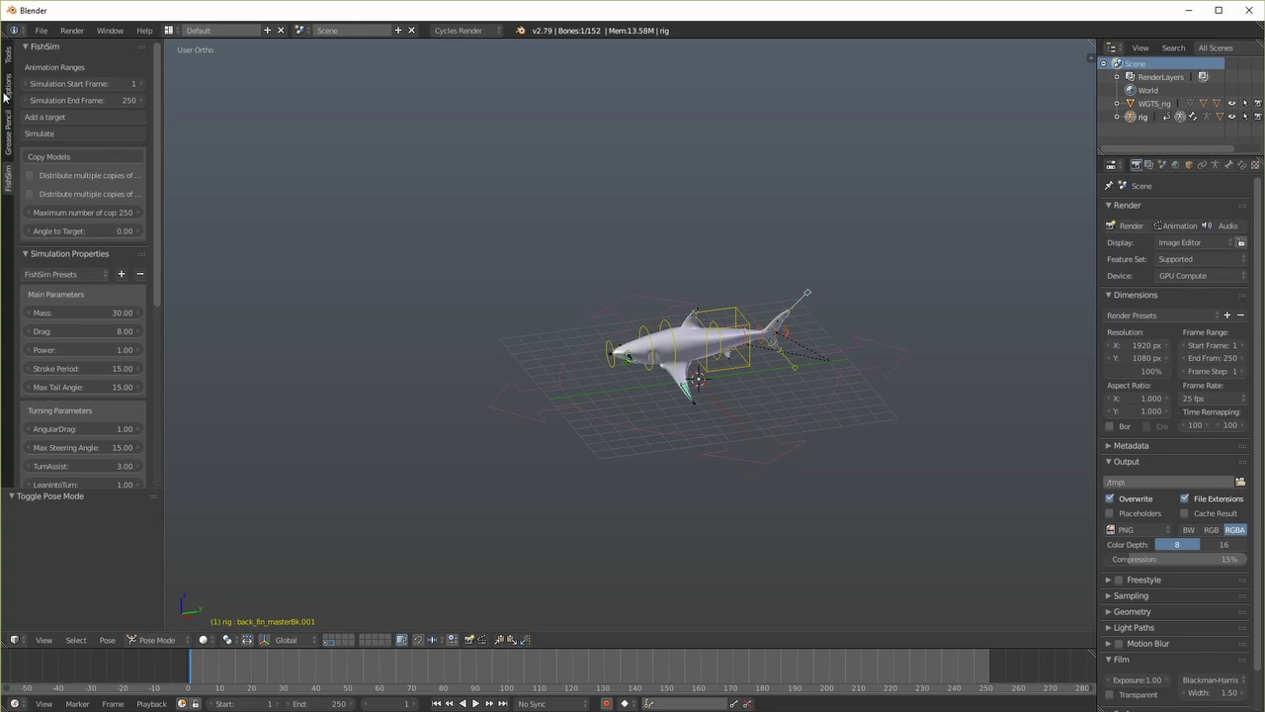
pyautogui.click(26, 255)
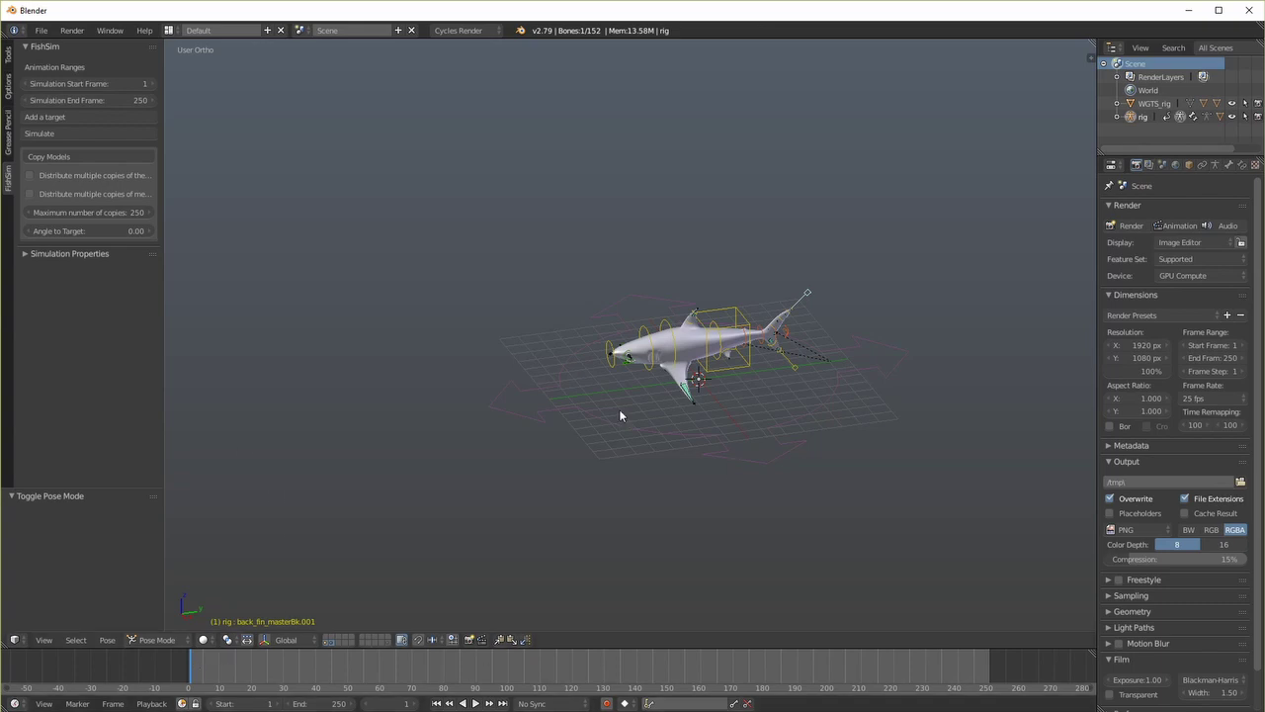
# Add a FishSim target for the shark rig and select the new target box
pyautogui.click(45, 118)
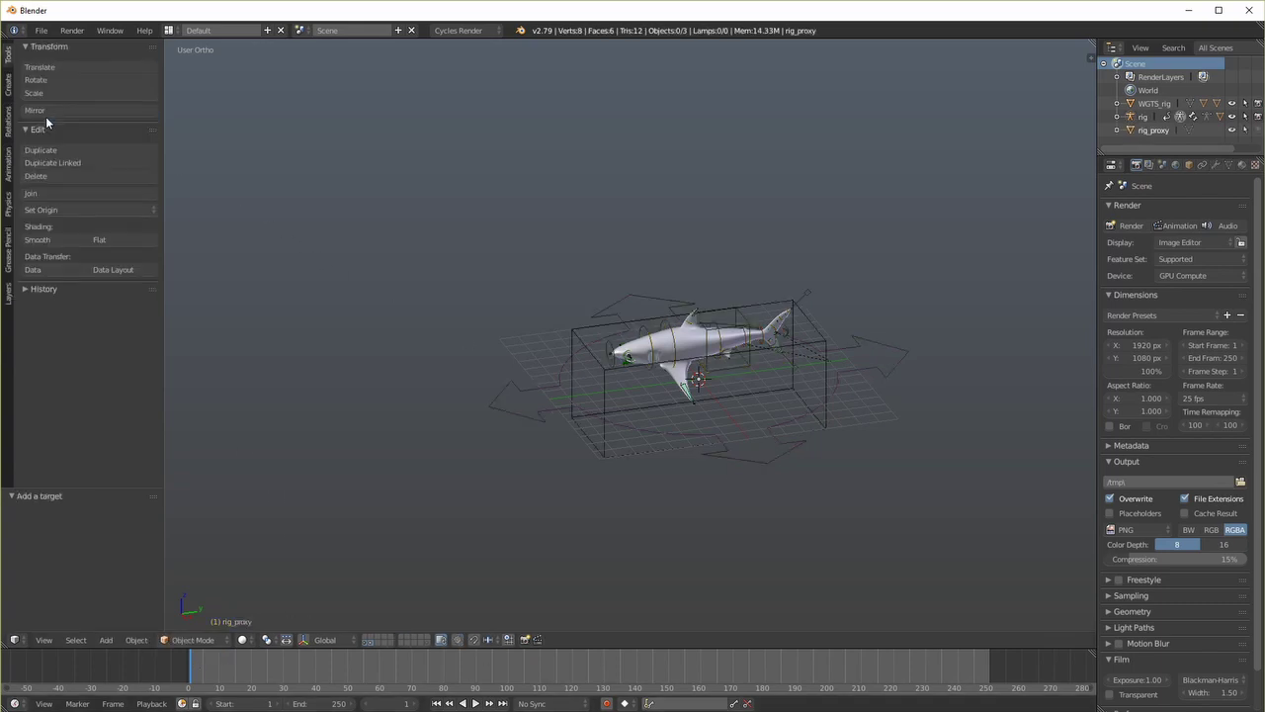
pyautogui.moveTo(660, 387); pyautogui.dragTo(696, 455, button='middle')
pyautogui.rightClick(620, 459)
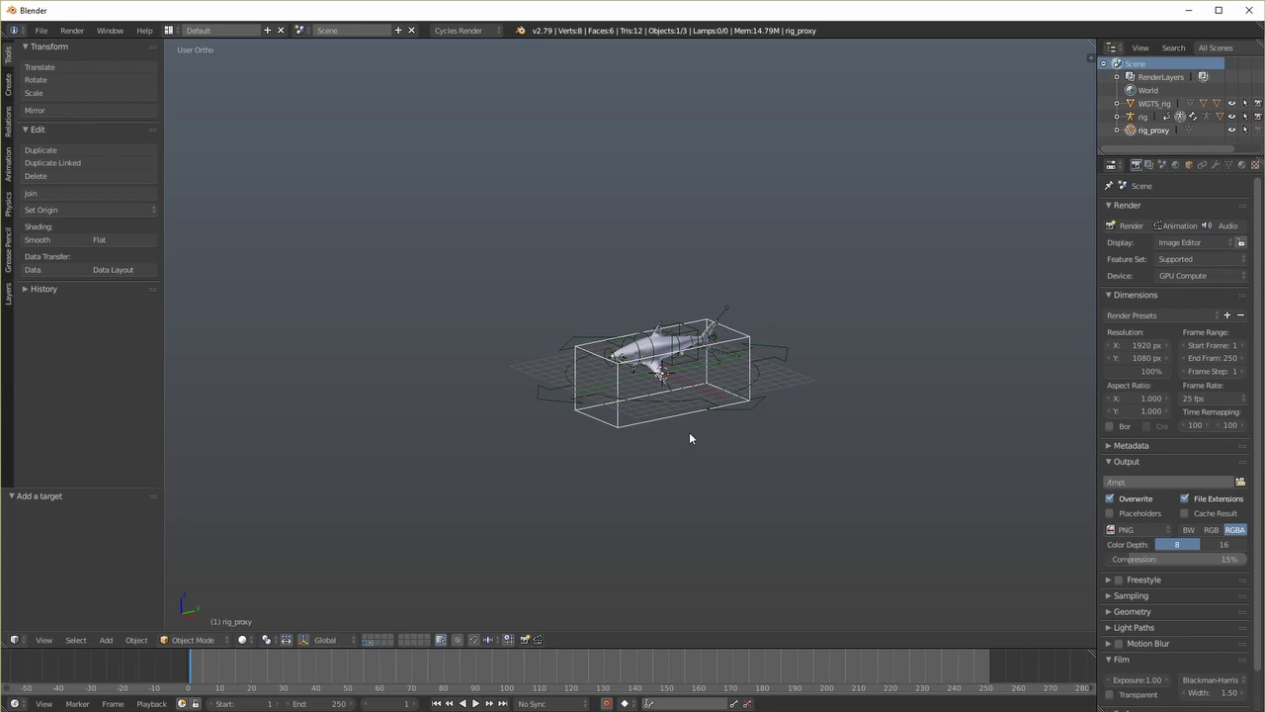
# Raise the target box's mesh about 1.72 units along Z in Edit Mode and scale it to about 0.68
pyautogui.press('Tab')
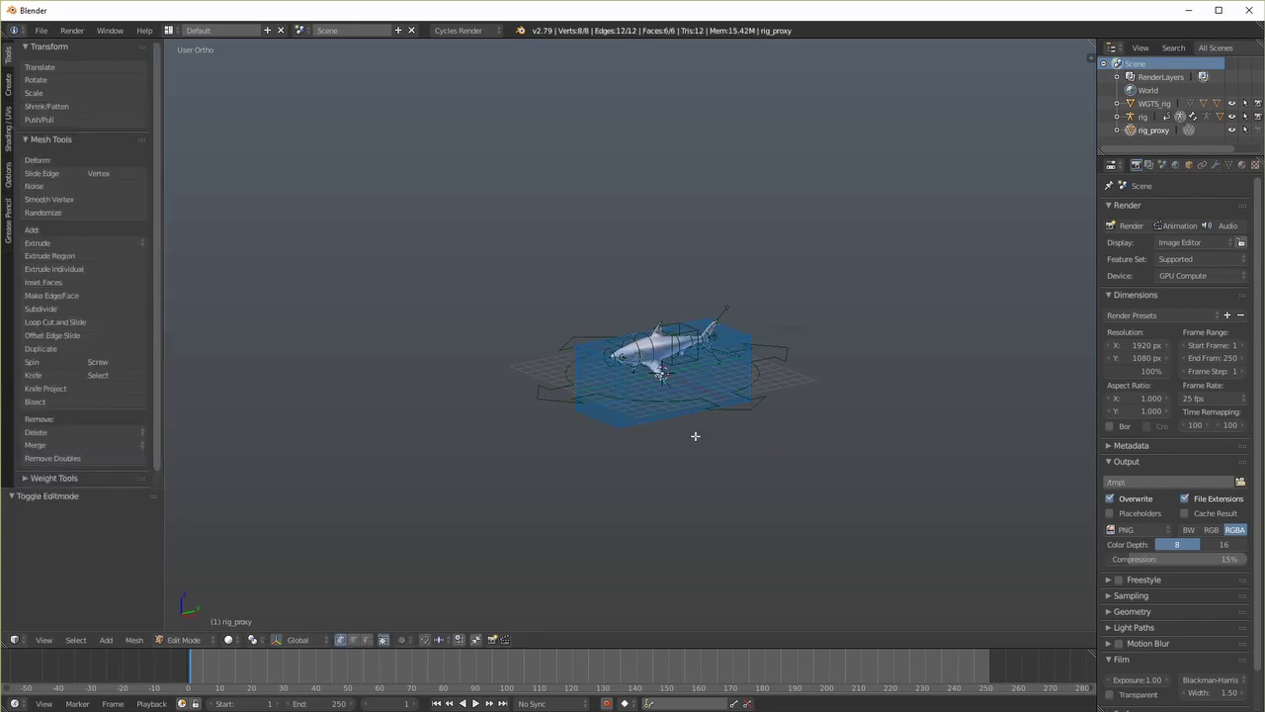
pyautogui.press('g')
pyautogui.press('z')
pyautogui.click(699, 413)
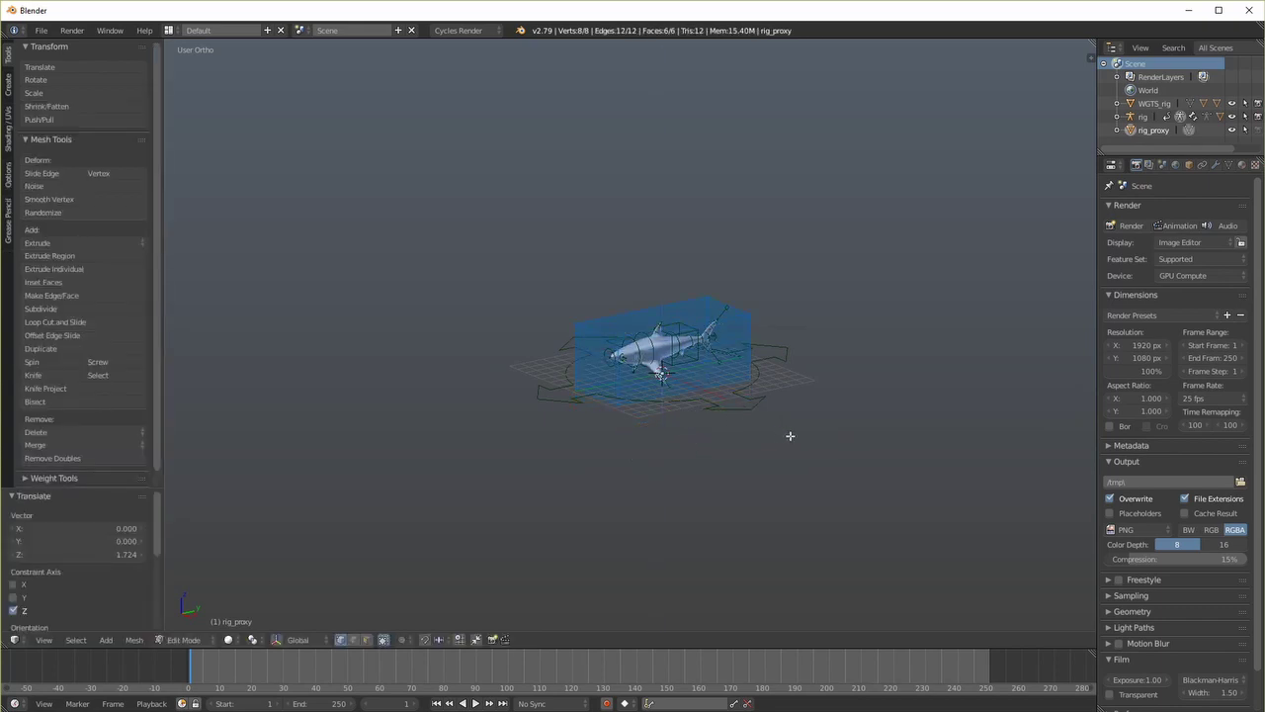
pyautogui.press('s')
pyautogui.click(732, 427)
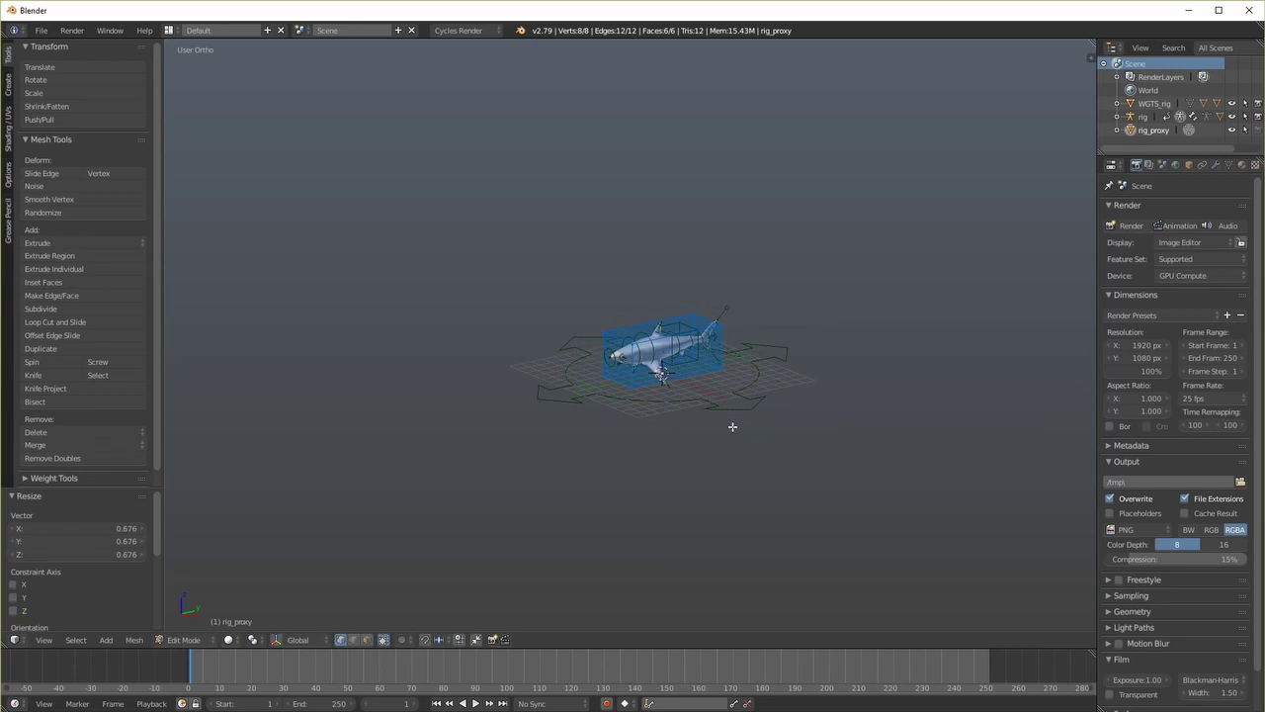
# Add one crosswise loop cut to the target box, widen that loop and return to Object Mode
pyautogui.hotkey('ctrl', 'r')
pyautogui.click(662, 352)
pyautogui.rightClick(654, 354)
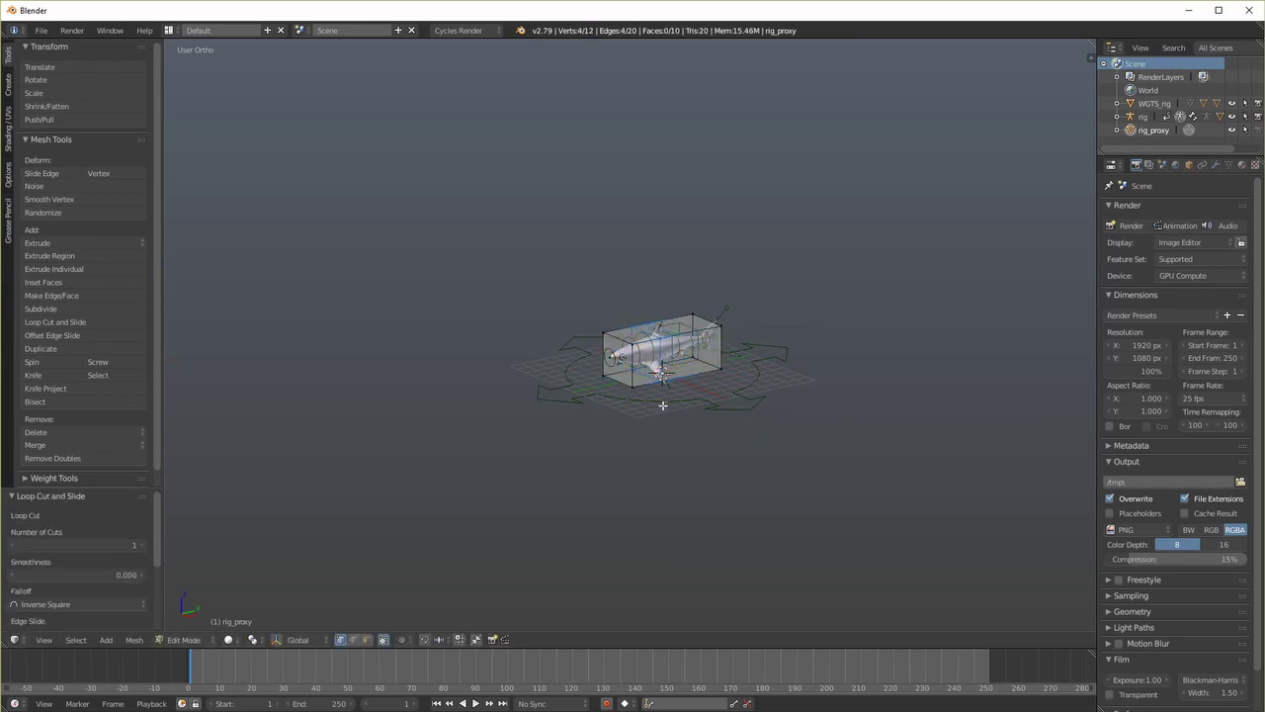
pyautogui.press('Tab')
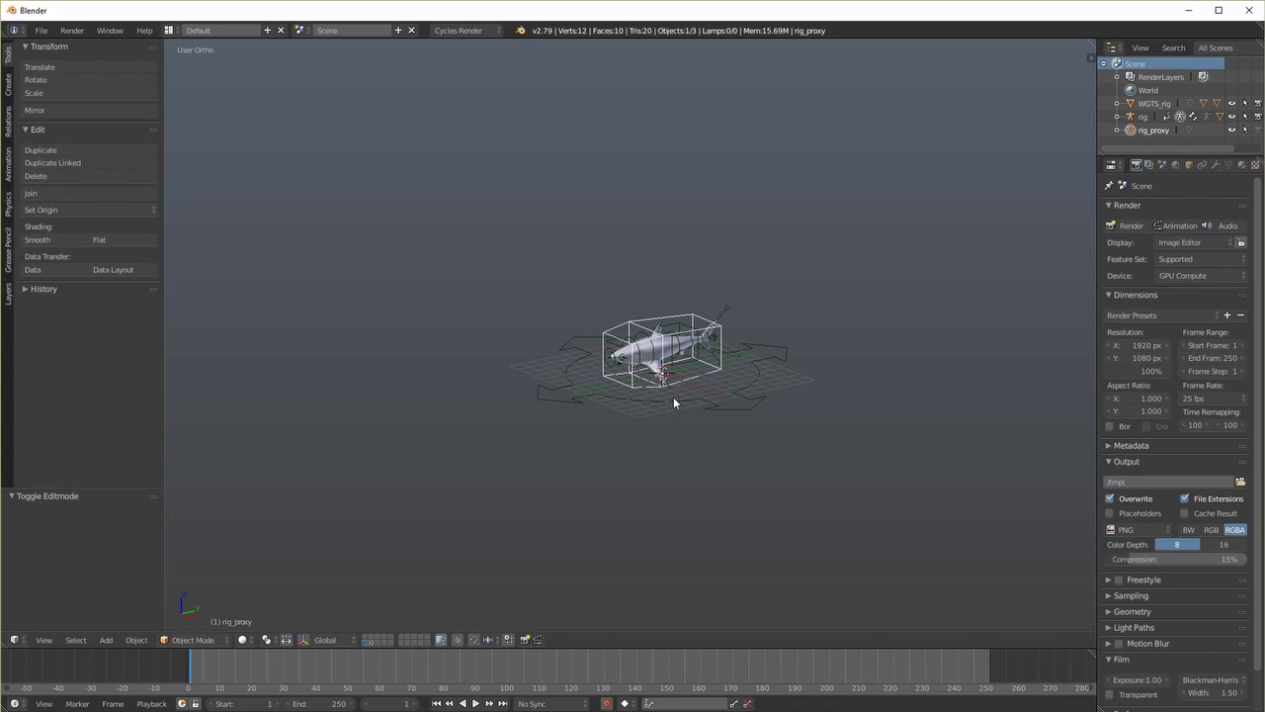
# Move the target box about 41.6 units along negative Y, ahead of the shark
pyautogui.scroll(-1, 673, 396)
pyautogui.moveTo(673, 396); pyautogui.dragTo(785, 428, button='middle')
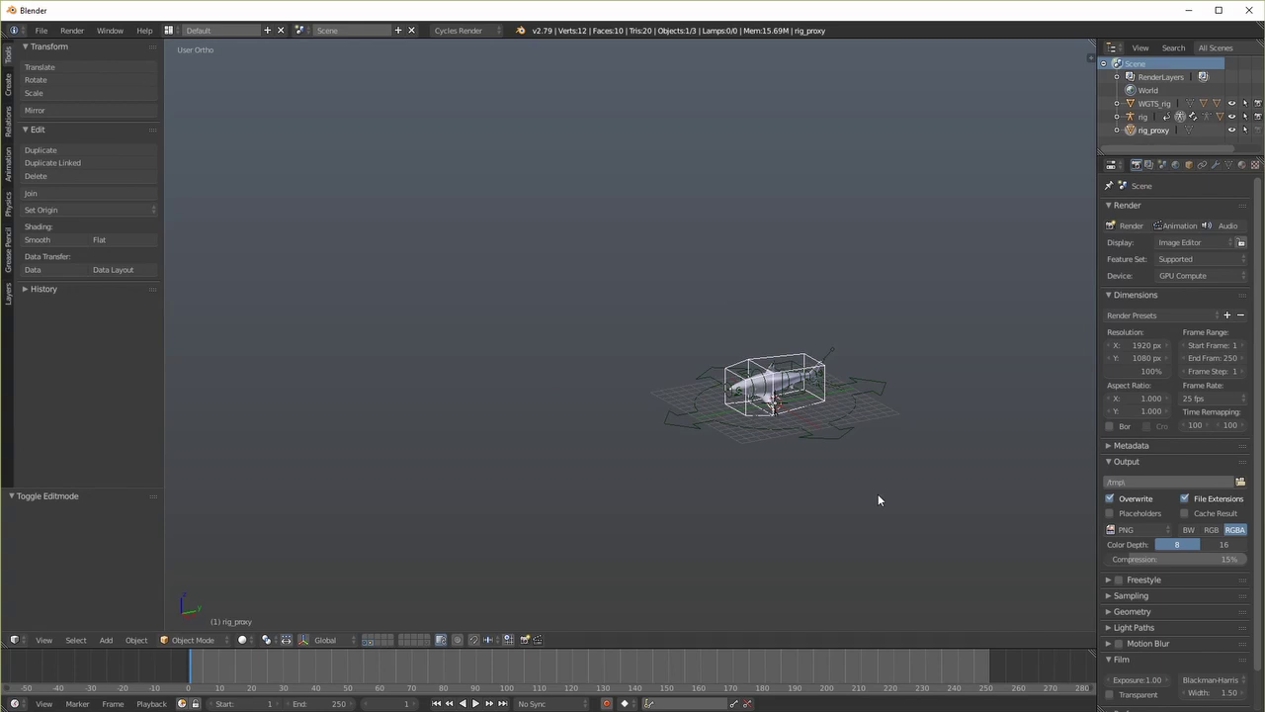
pyautogui.press('g')
pyautogui.press('y')
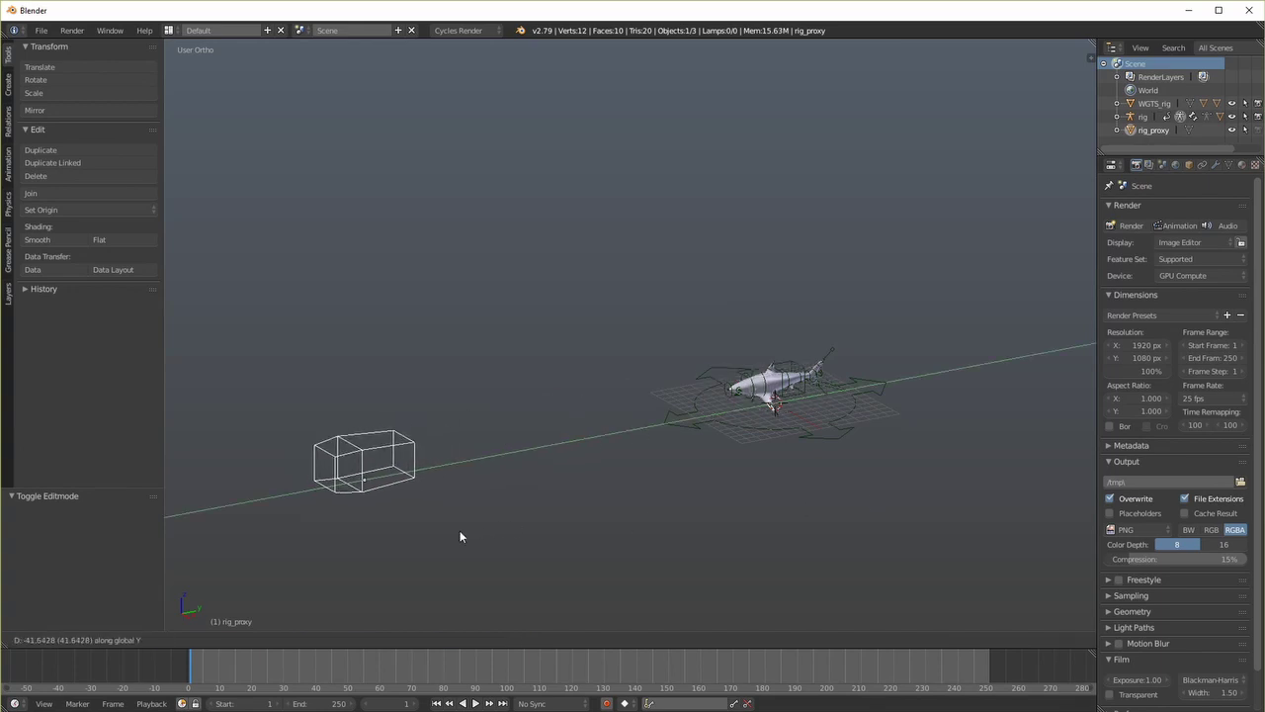
pyautogui.click(460, 537)
# Run the FishSim simulation on the shark rig over frames 1 to 250 and play back the swimming animation
pyautogui.rightClick(728, 420)
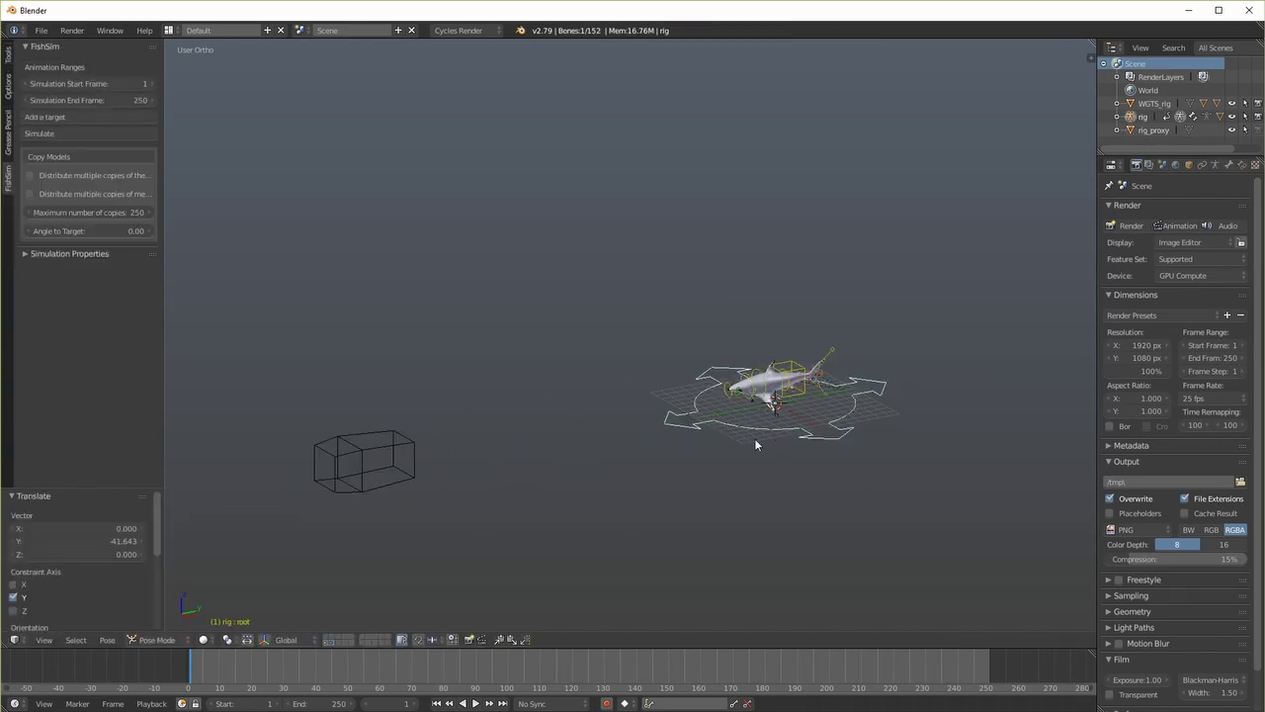
pyautogui.click(45, 133)
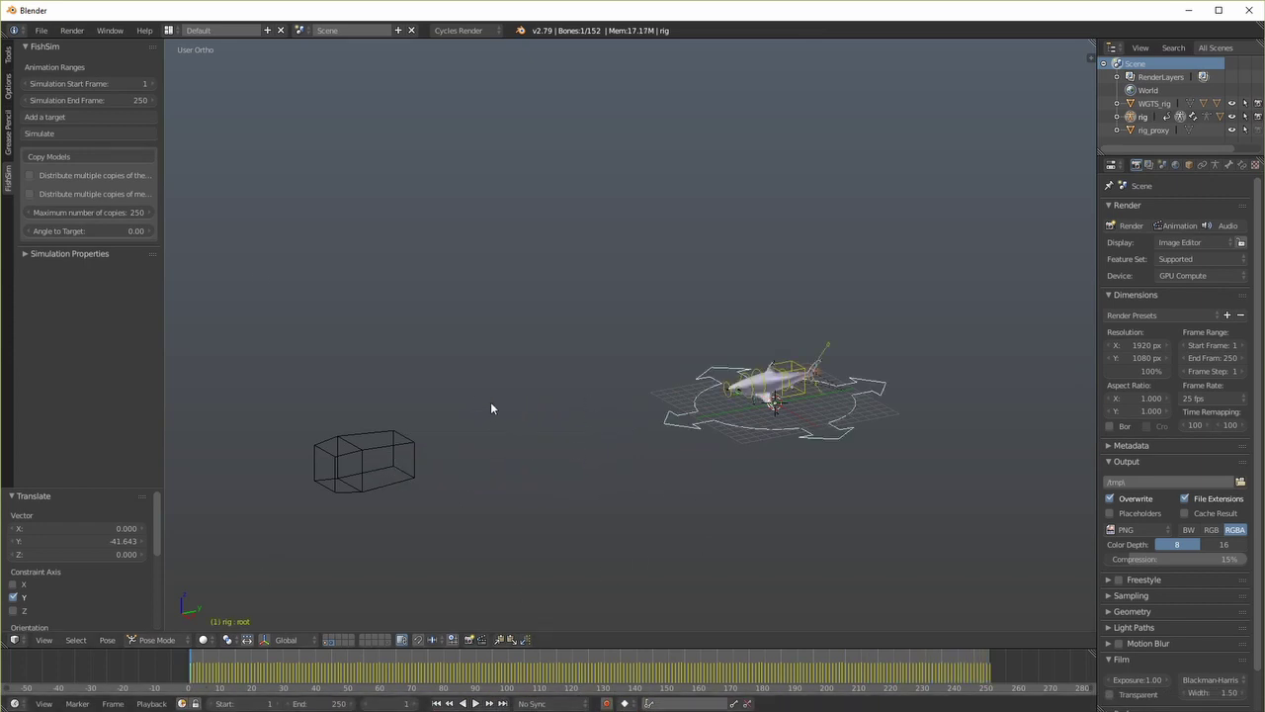
pyautogui.hotkey('alt', 'a')
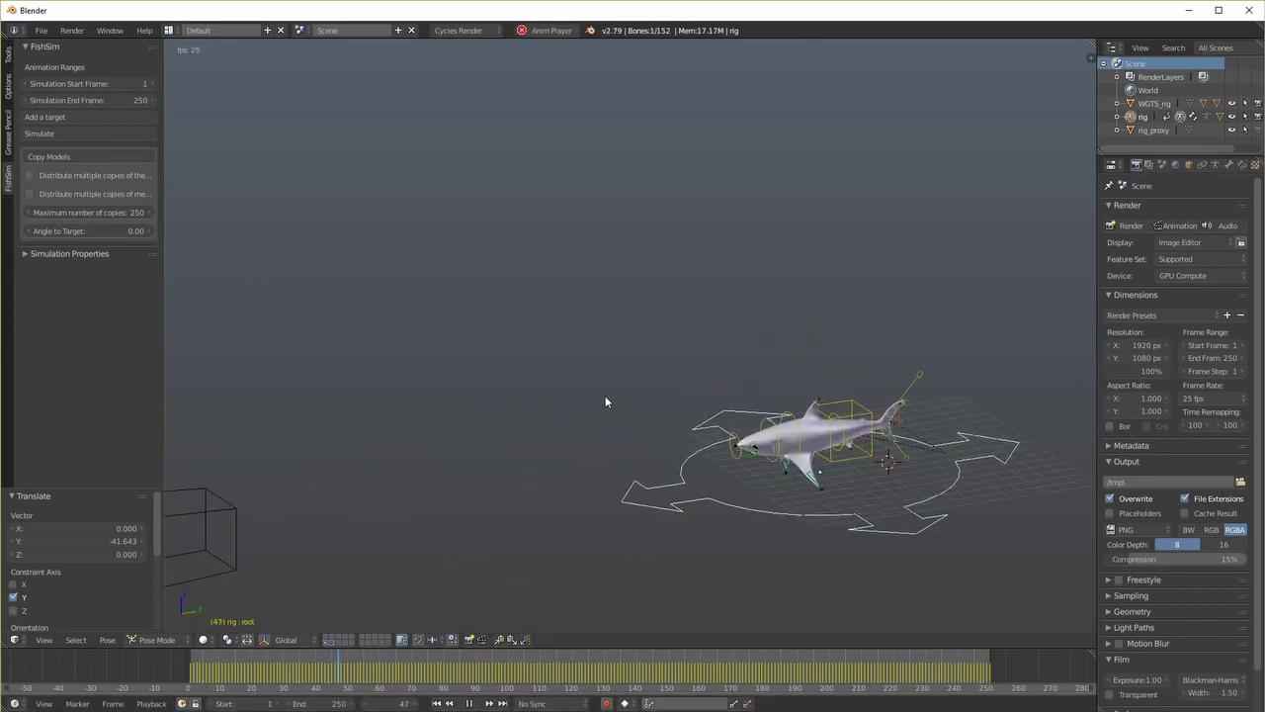
pyautogui.moveTo(645, 408); pyautogui.dragTo(911, 325, button='middle')
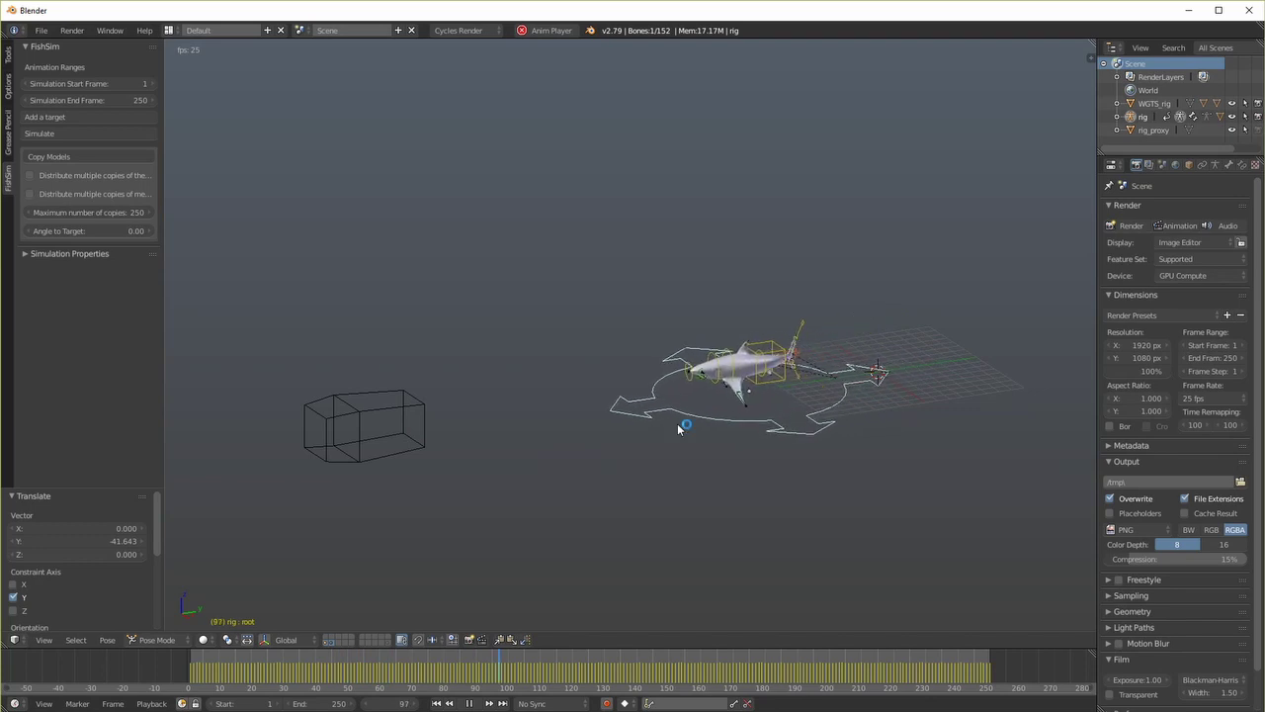
pyautogui.hotkey('alt', 'a')
# Expand the FishSim Simulation Properties and set the Power parameter to 4.00
pyautogui.moveTo(680, 424); pyautogui.dragTo(719, 423, button='middle')
pyautogui.scroll(-2, 716, 477)
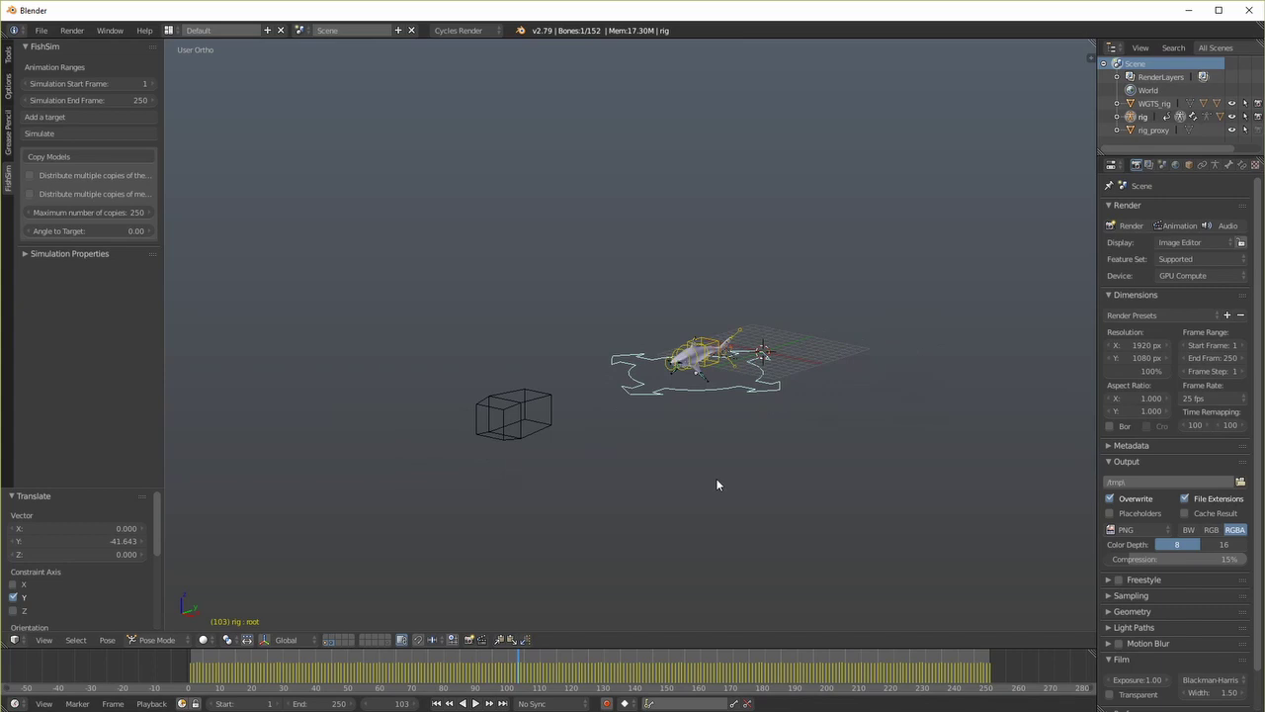
pyautogui.keyDown('shift'); pyautogui.moveTo(717, 479); pyautogui.dragTo(729, 451, button='middle'); pyautogui.keyUp('shift')
pyautogui.scroll(3, 768, 483)
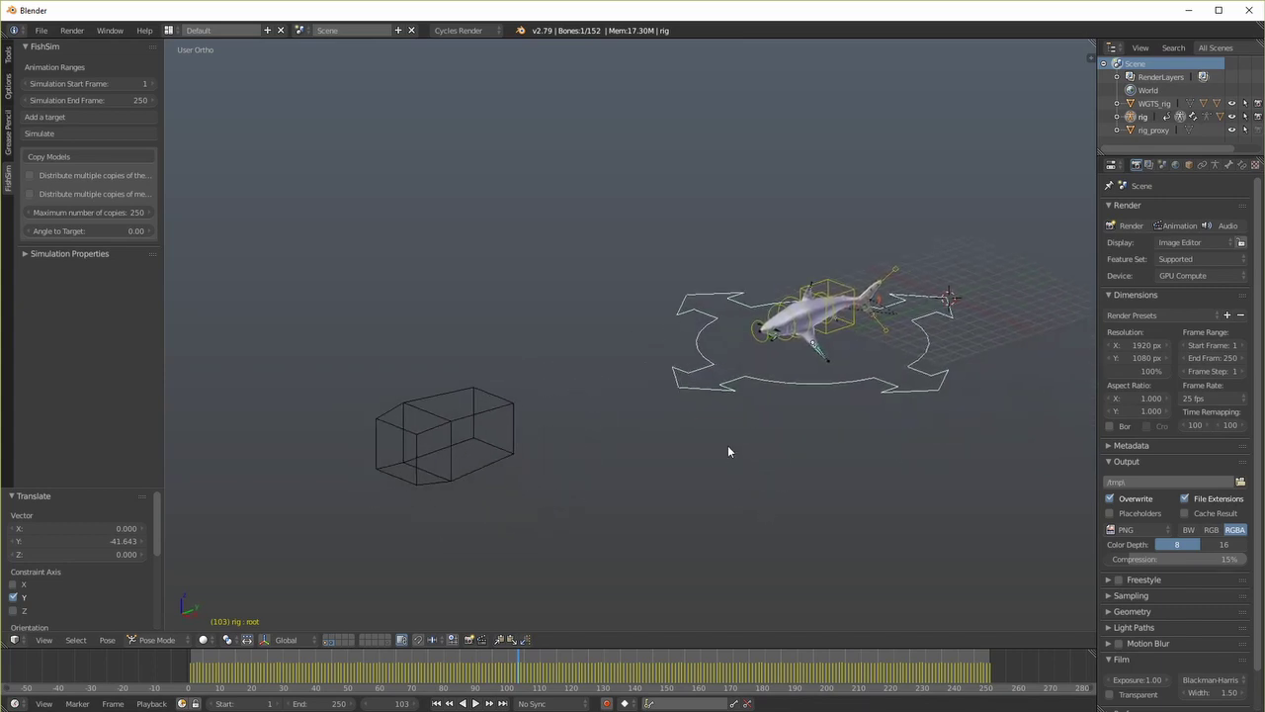
pyautogui.click(25, 254)
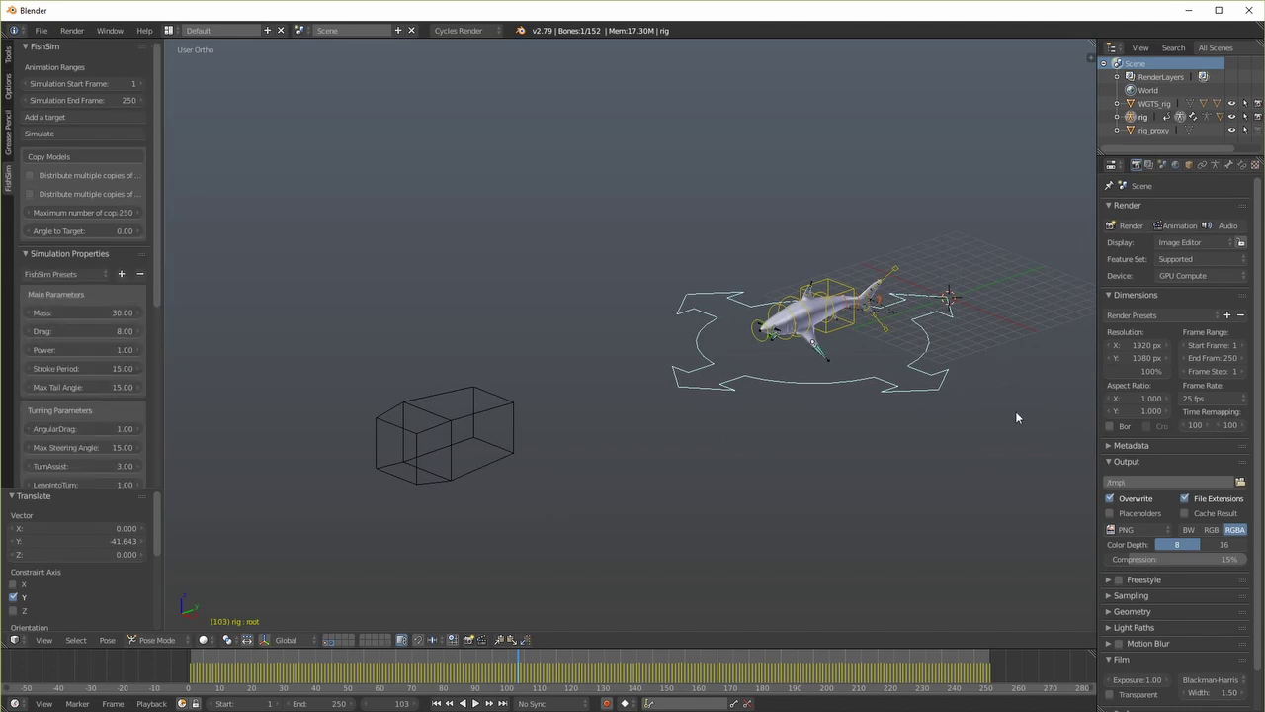
pyautogui.scroll(2, 859, 391)
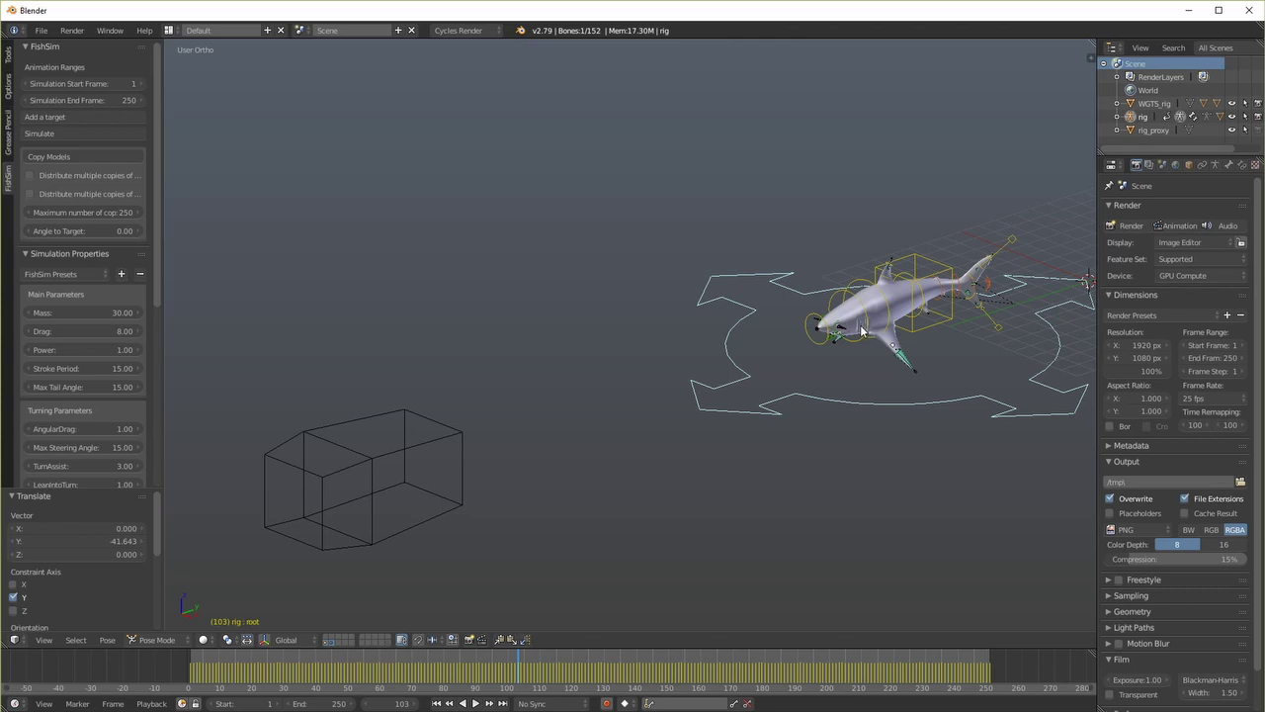
pyautogui.scroll(-1, 861, 331)
pyautogui.moveTo(858, 341); pyautogui.dragTo(905, 378, button='middle')
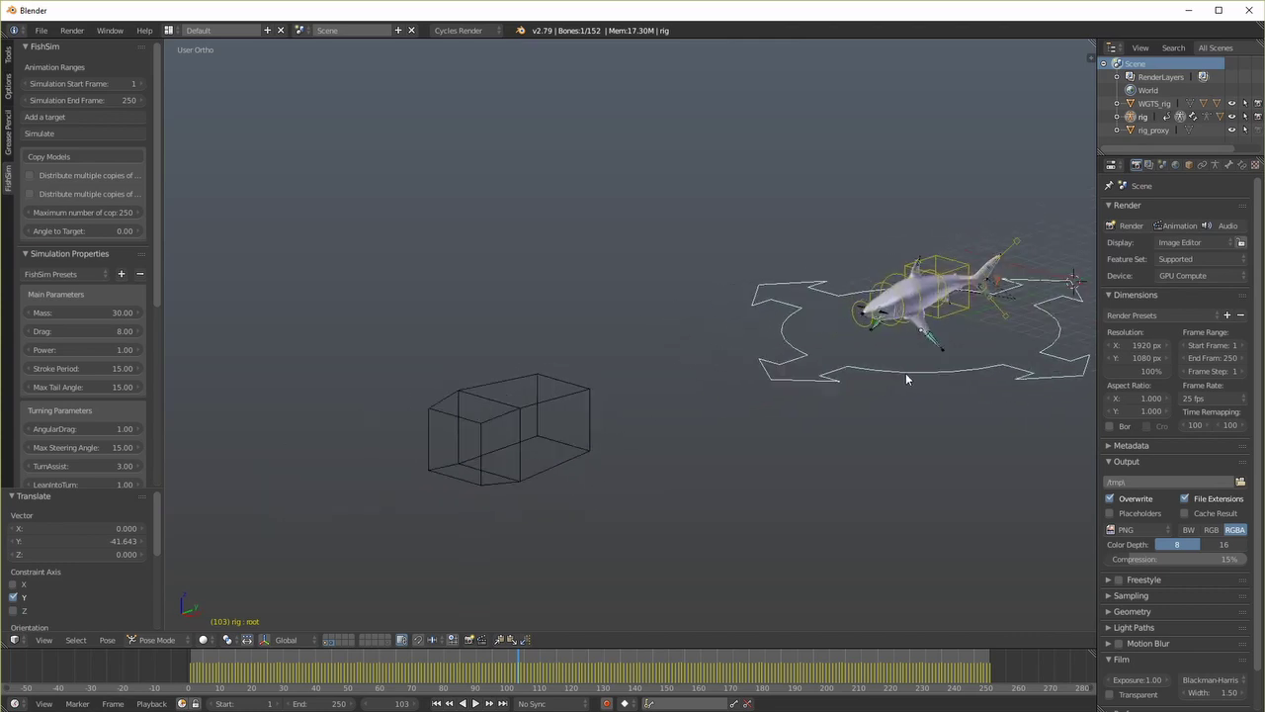
pyautogui.click(77, 348)
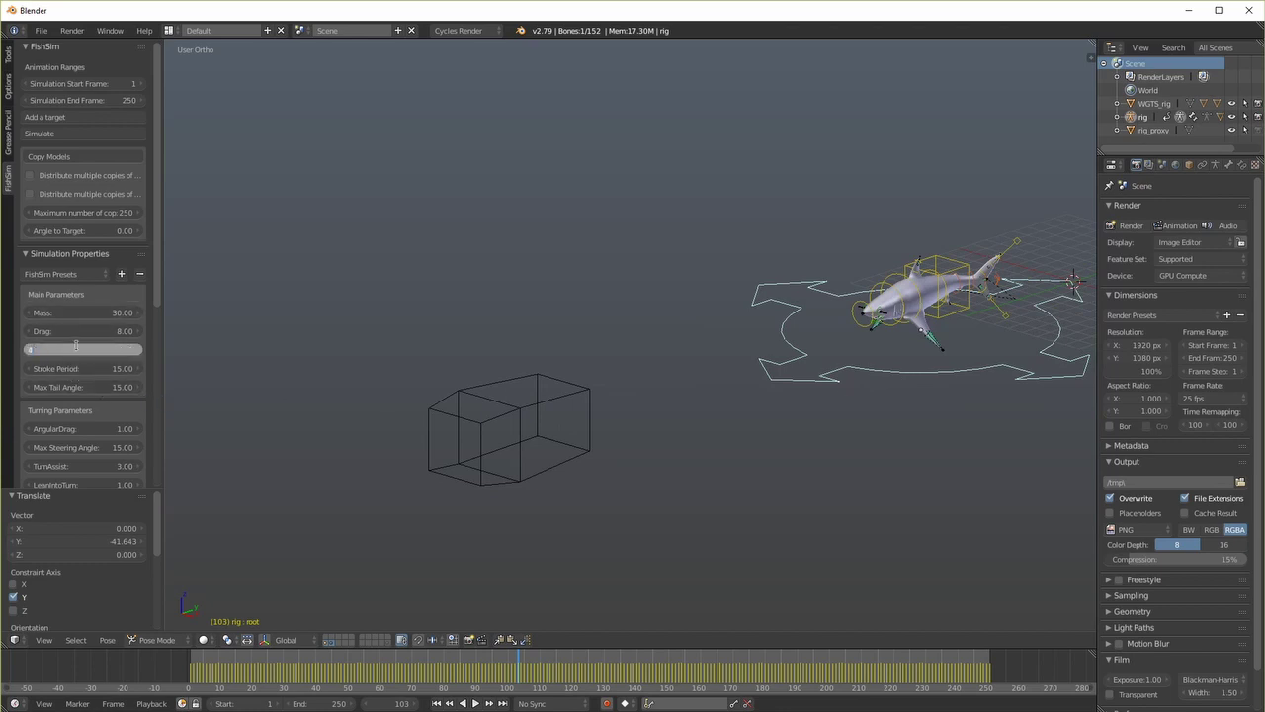
pyautogui.moveTo(550, 359); pyautogui.dragTo(673, 367, button='middle')
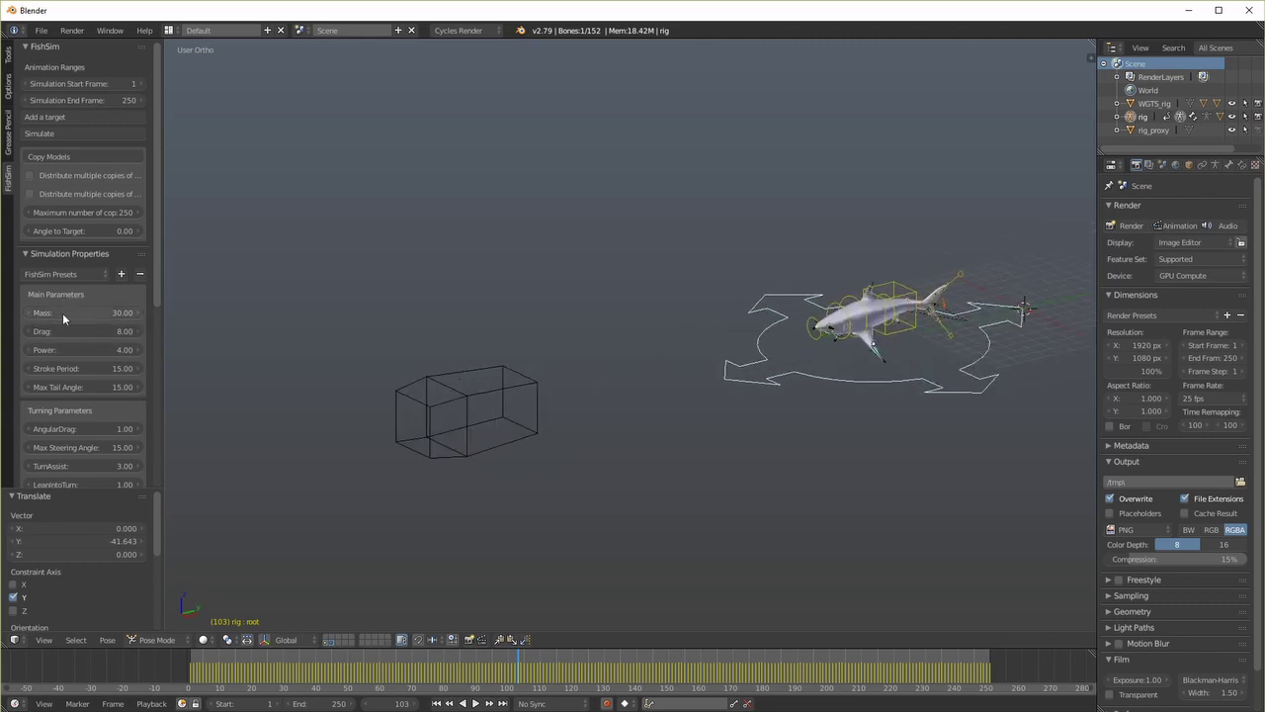
# Return to the first frame, rerun the FishSim simulation on the shark rig and play back the animation
pyautogui.scroll(-1, 56, 338)
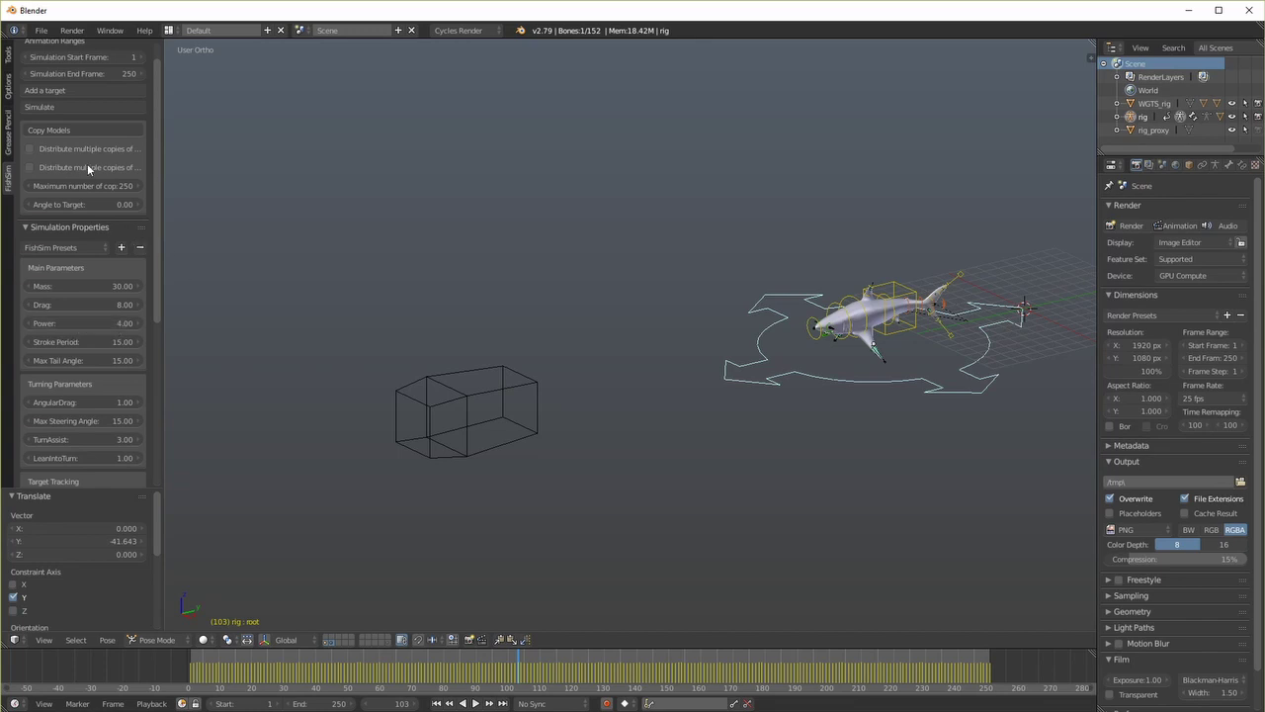
pyautogui.hotkey('shift', 'Left')
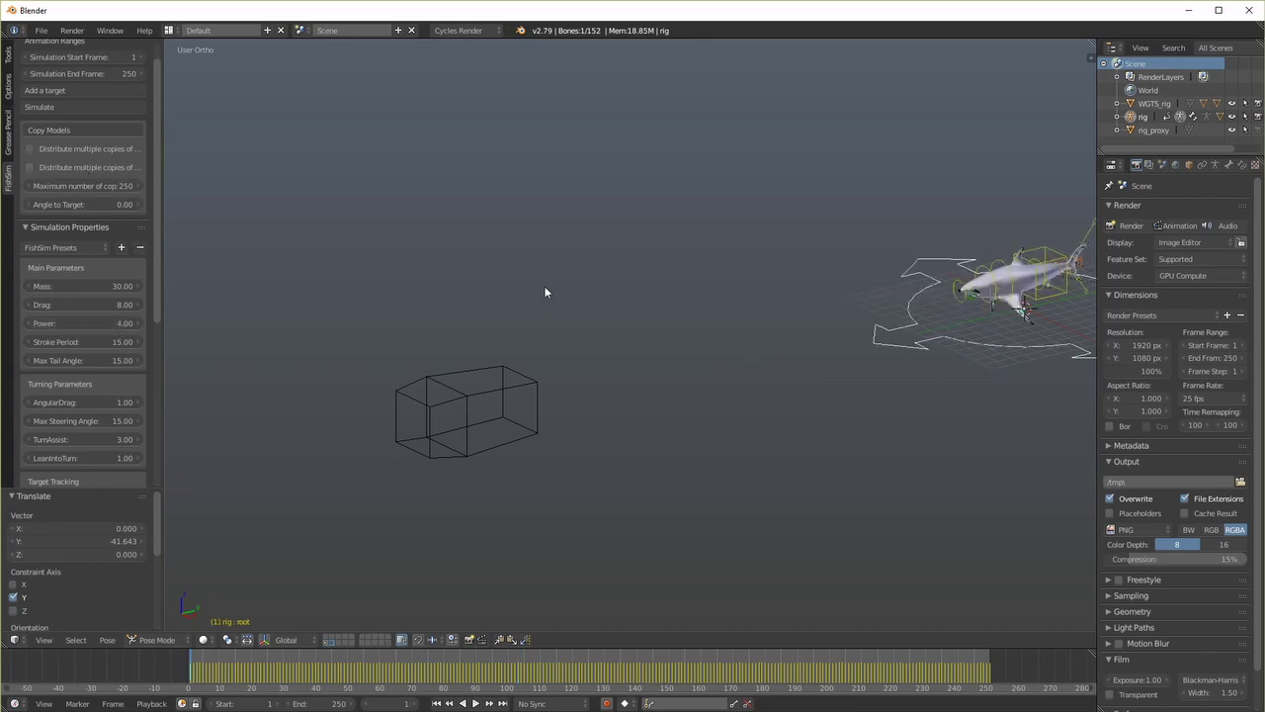
pyautogui.click(54, 109)
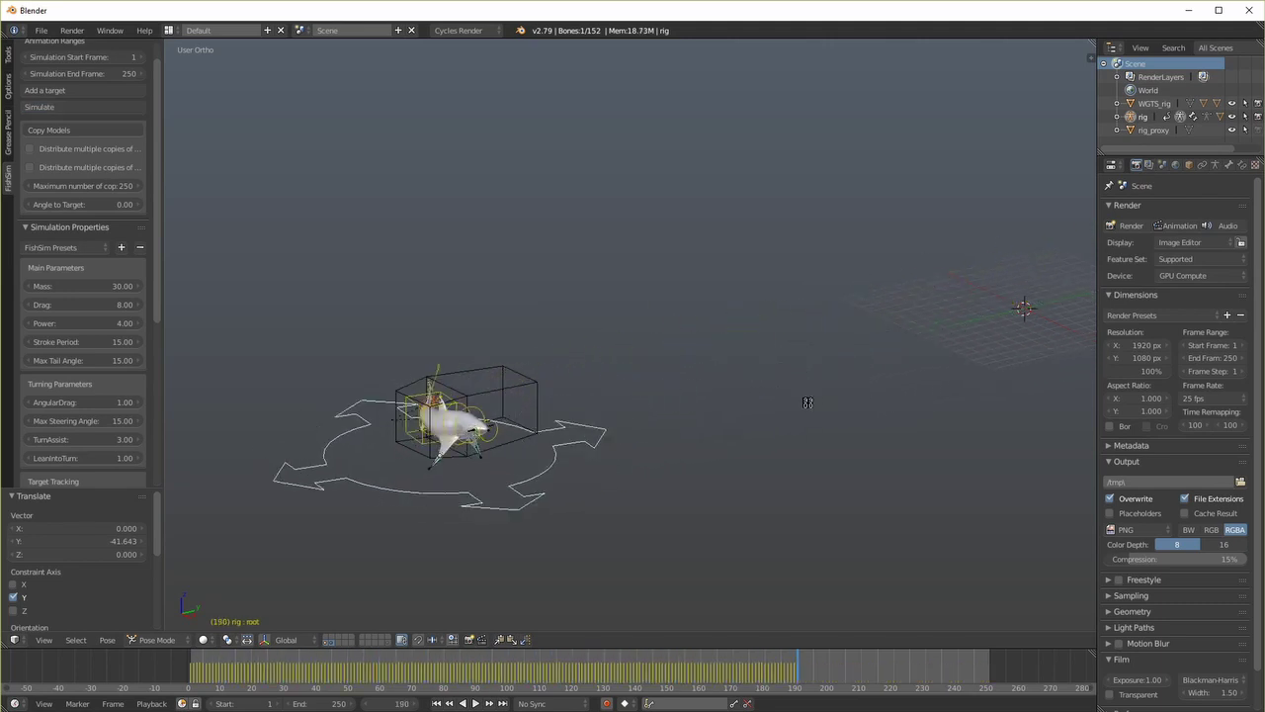
pyautogui.hotkey('alt', 'a')
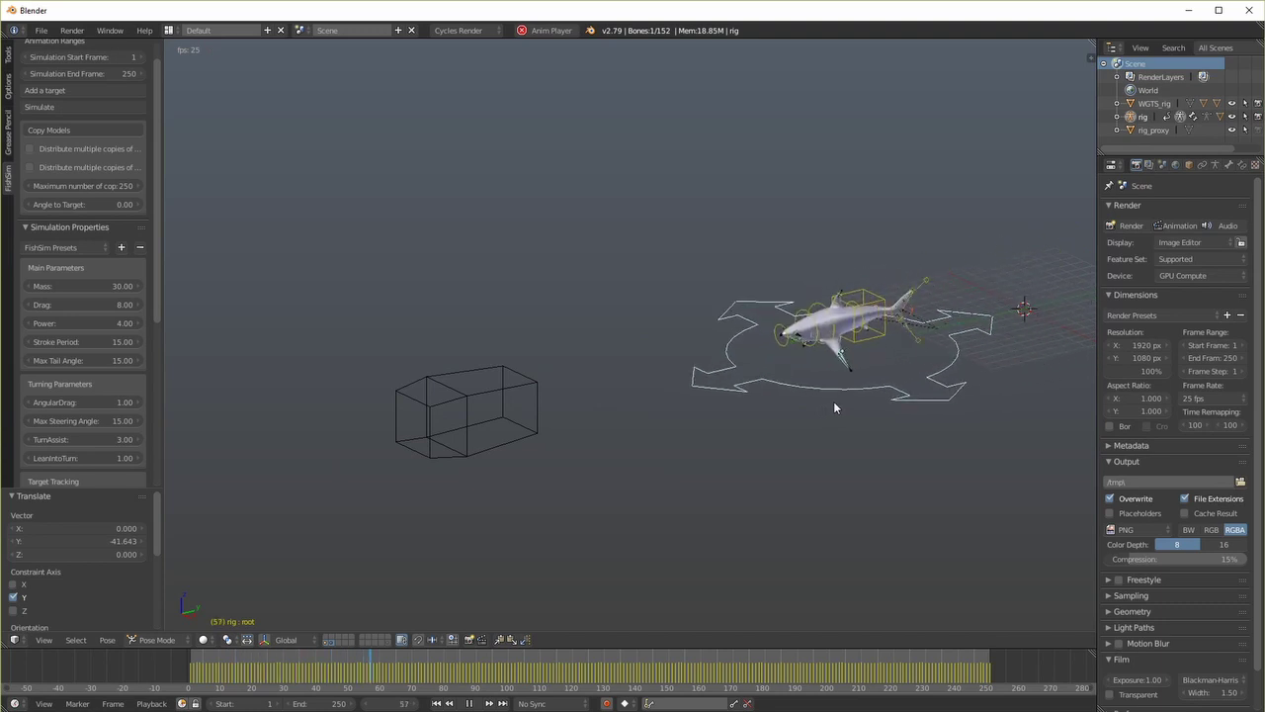
pyautogui.moveTo(834, 402)
pyautogui.mouseDown(button='middle')
pyautogui.moveTo(875, 371)
pyautogui.moveTo(843, 388)
pyautogui.mouseUp(button='middle')
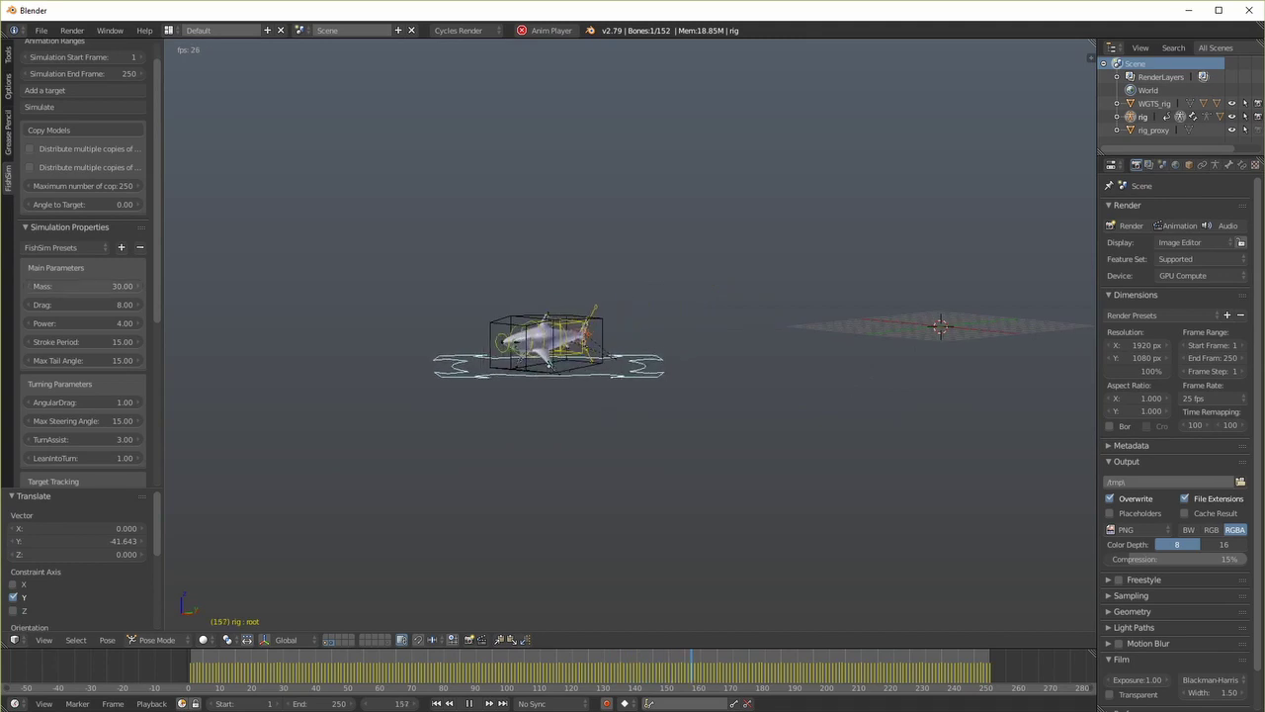
# Examine the FishSim turning, target tracking and fine tuning parameters while the animation plays, and stop the playback
pyautogui.scroll(-3, 84, 327)
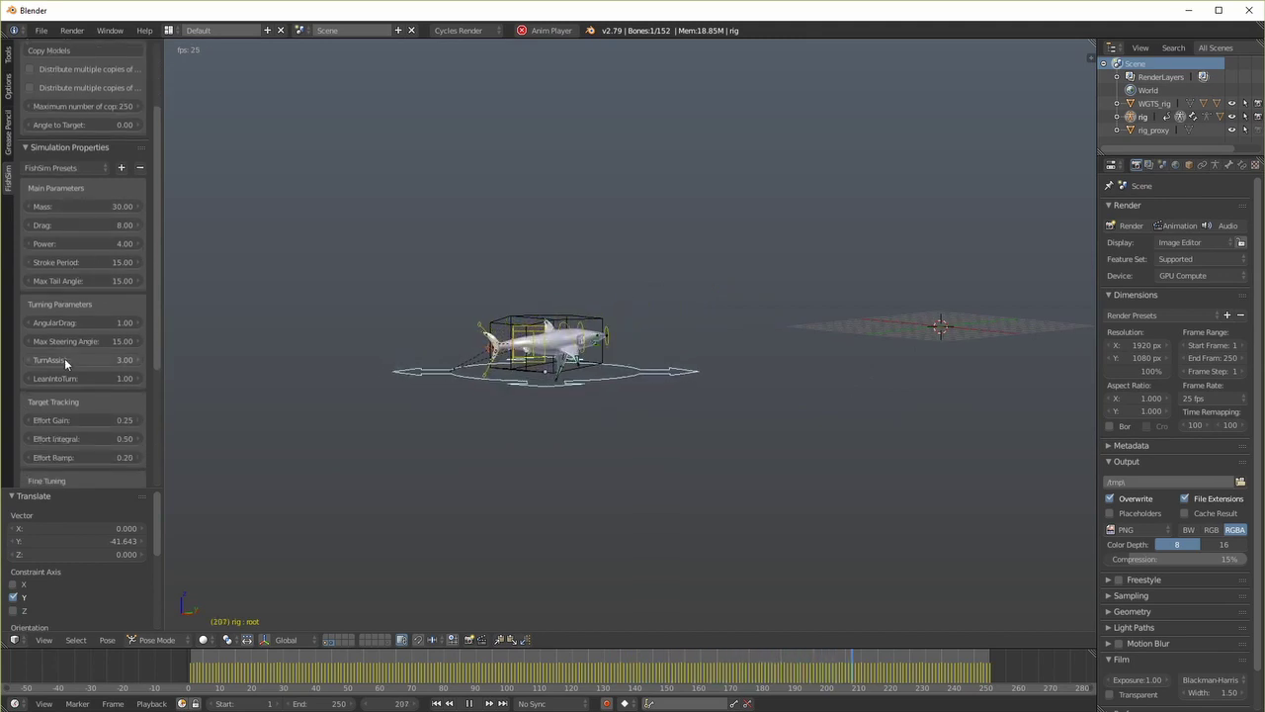
pyautogui.scroll(-2, 64, 358)
pyautogui.scroll(-2, 71, 392)
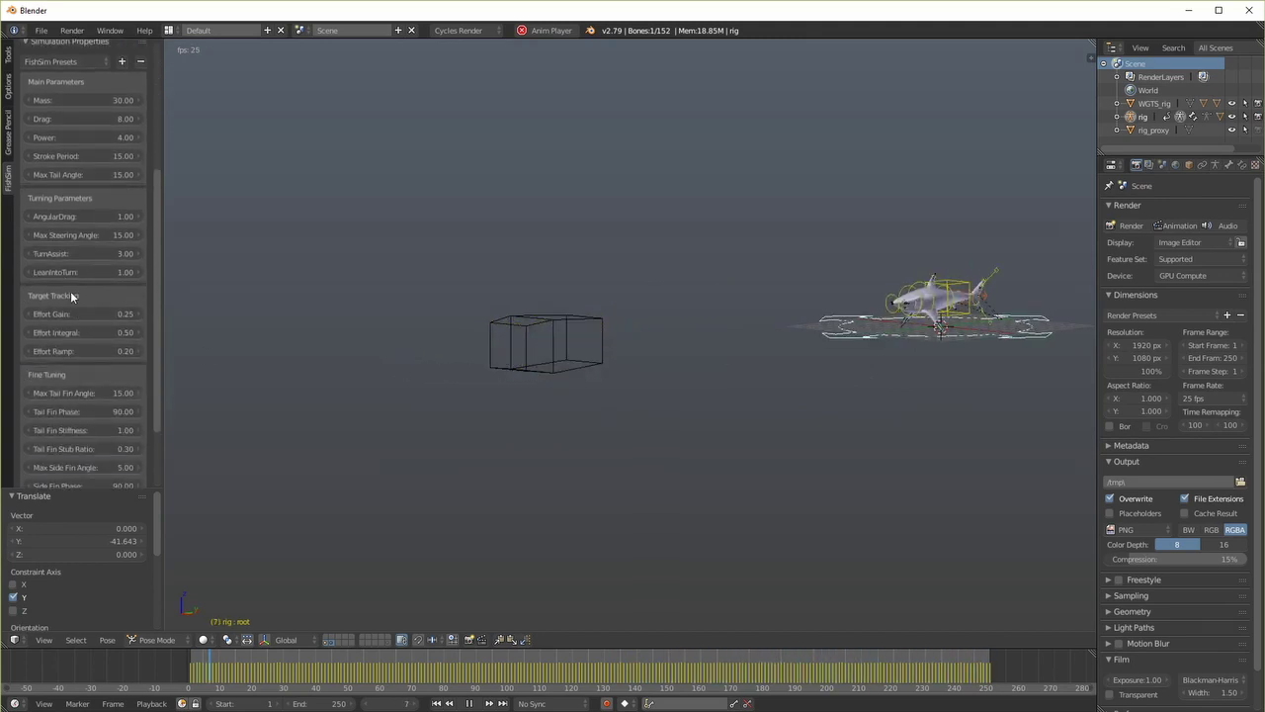
pyautogui.scroll(-3, 75, 351)
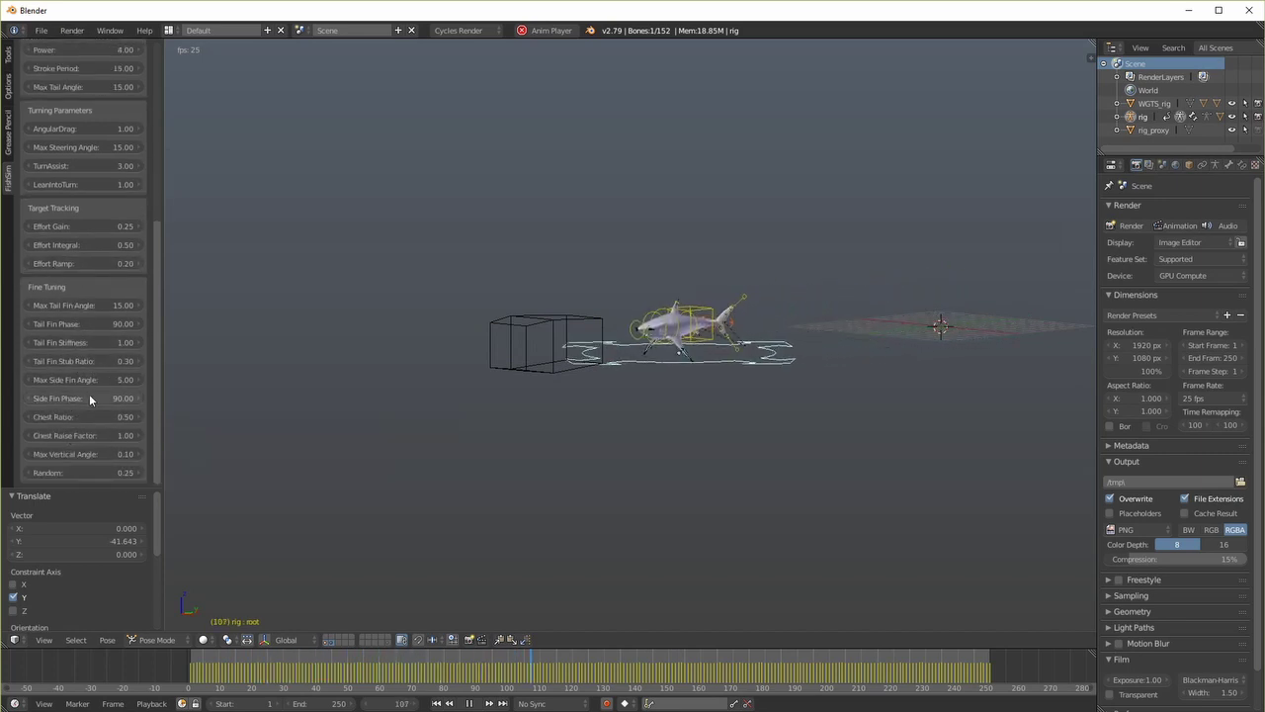
pyautogui.moveTo(339, 324); pyautogui.dragTo(520, 412, button='middle')
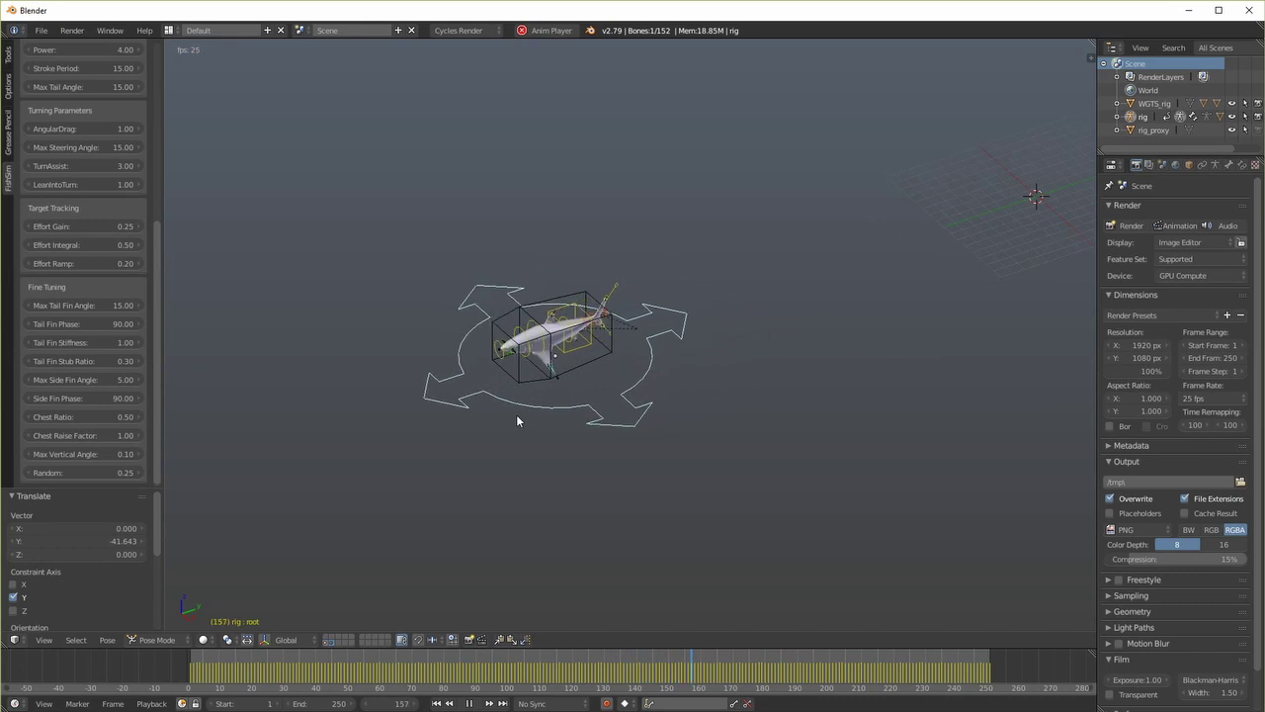
pyautogui.hotkey('alt', 'a')
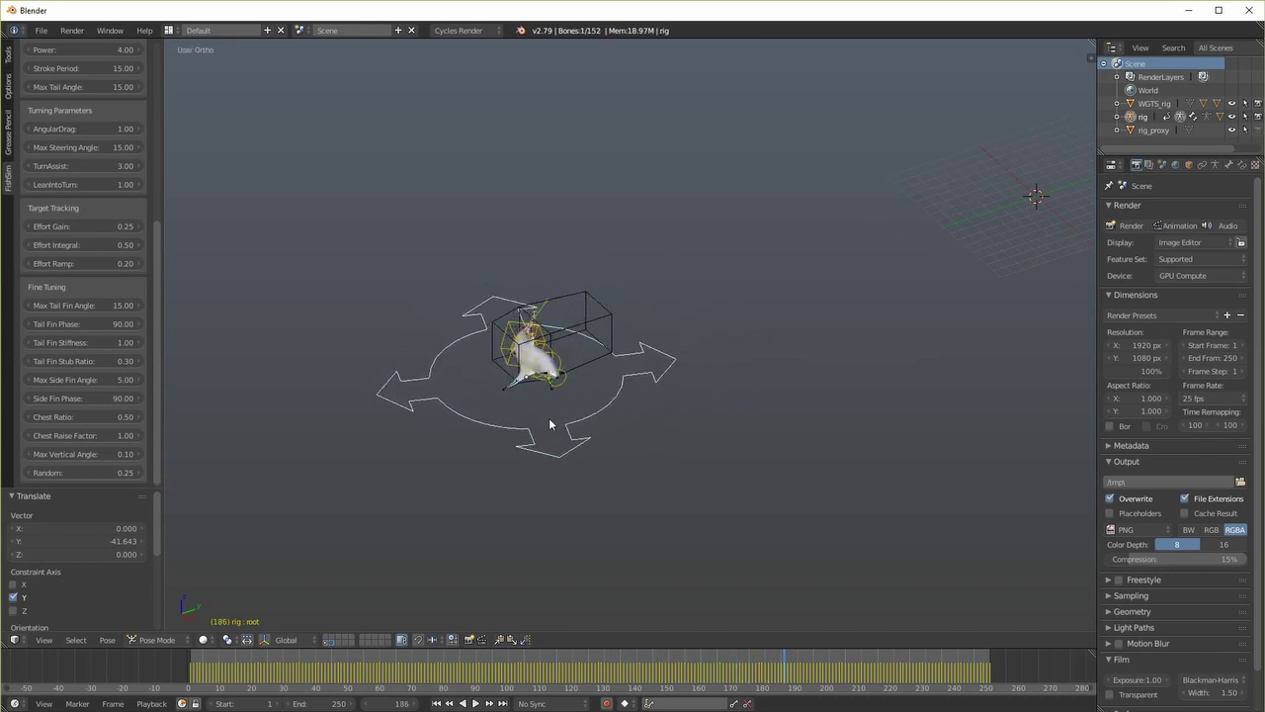
# Return to the first frame and clear the target box's location so it sits at the origin around the shark
pyautogui.hotkey('shift', 'Left')
pyautogui.moveTo(628, 457); pyautogui.dragTo(667, 498, button='middle')
pyautogui.rightClick(578, 389)
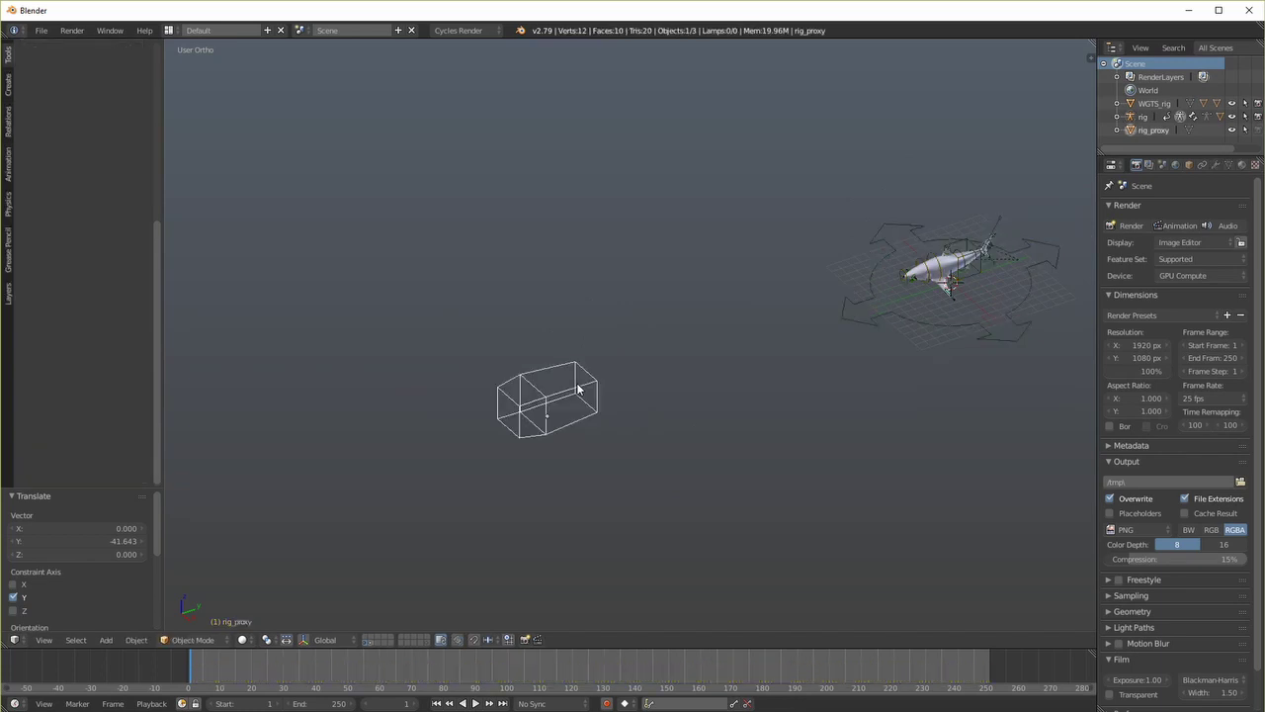
pyautogui.hotkey('alt', 'g')
pyautogui.moveTo(776, 366); pyautogui.dragTo(664, 409, button='middle')
# Add a Path curve at the origin and set the pivot point to 3D Cursor
pyautogui.hotkey('shift', 'a')
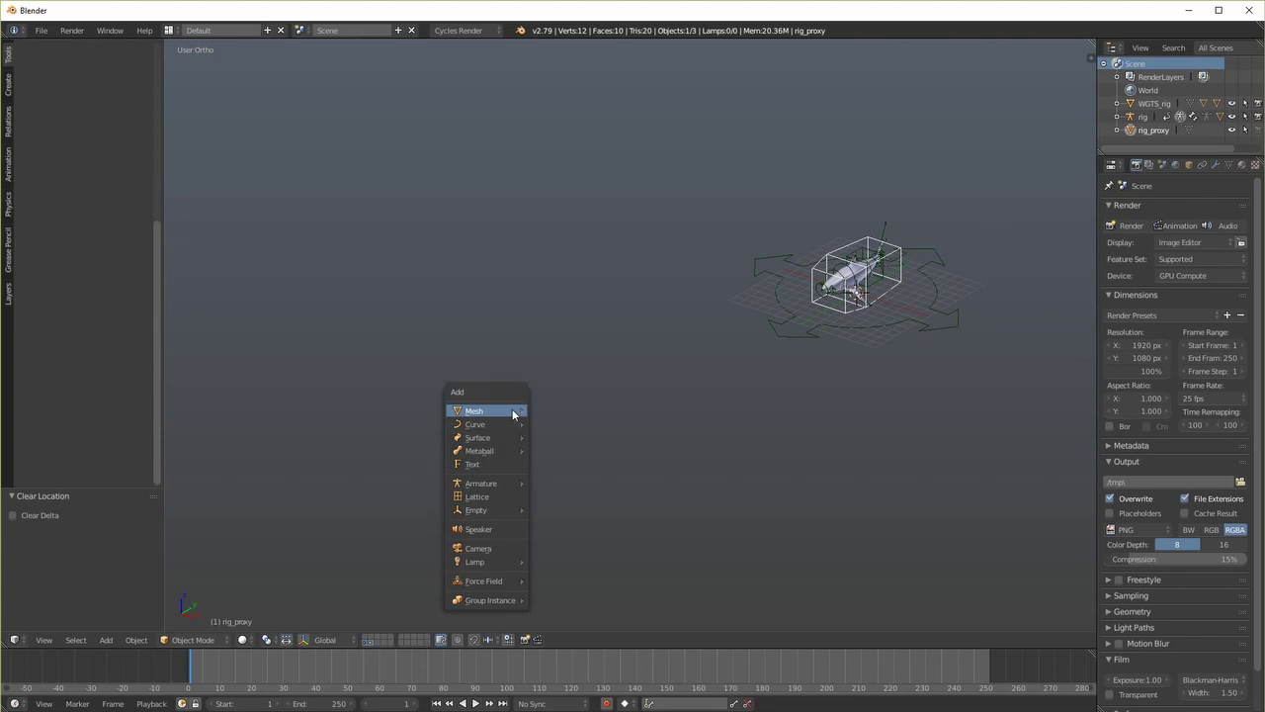
pyautogui.moveTo(485, 424)
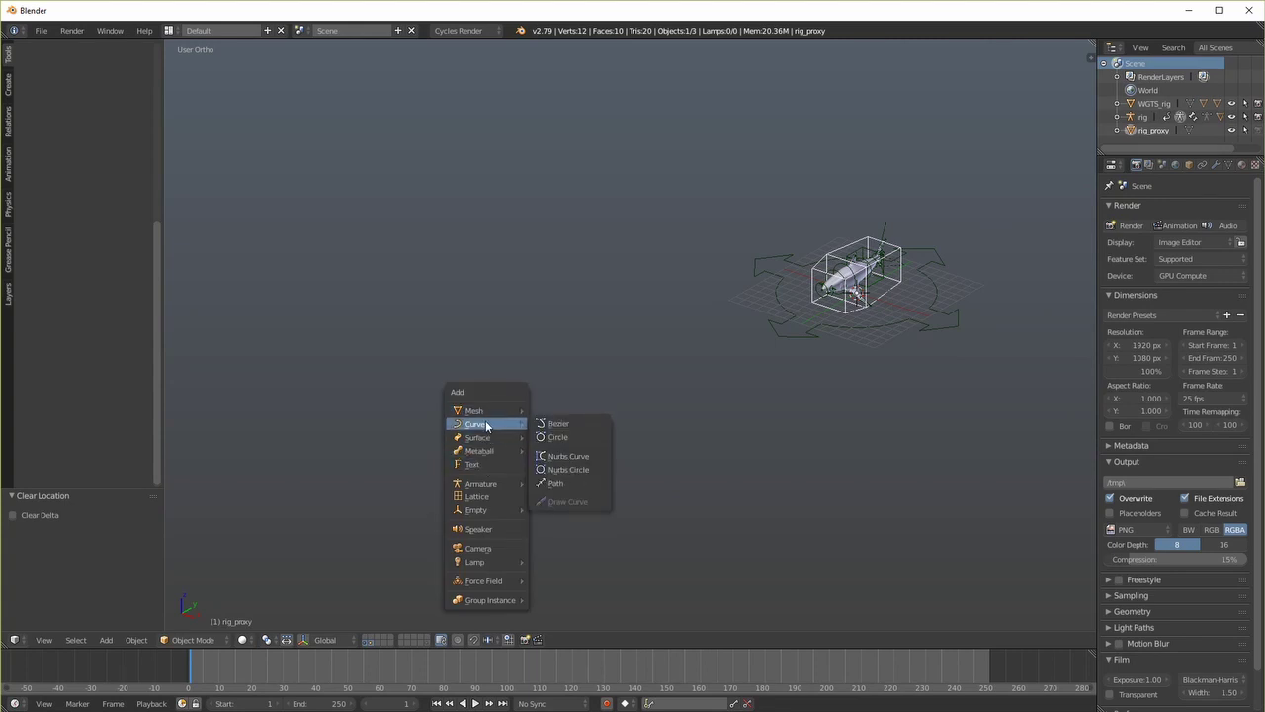
pyautogui.click(555, 483)
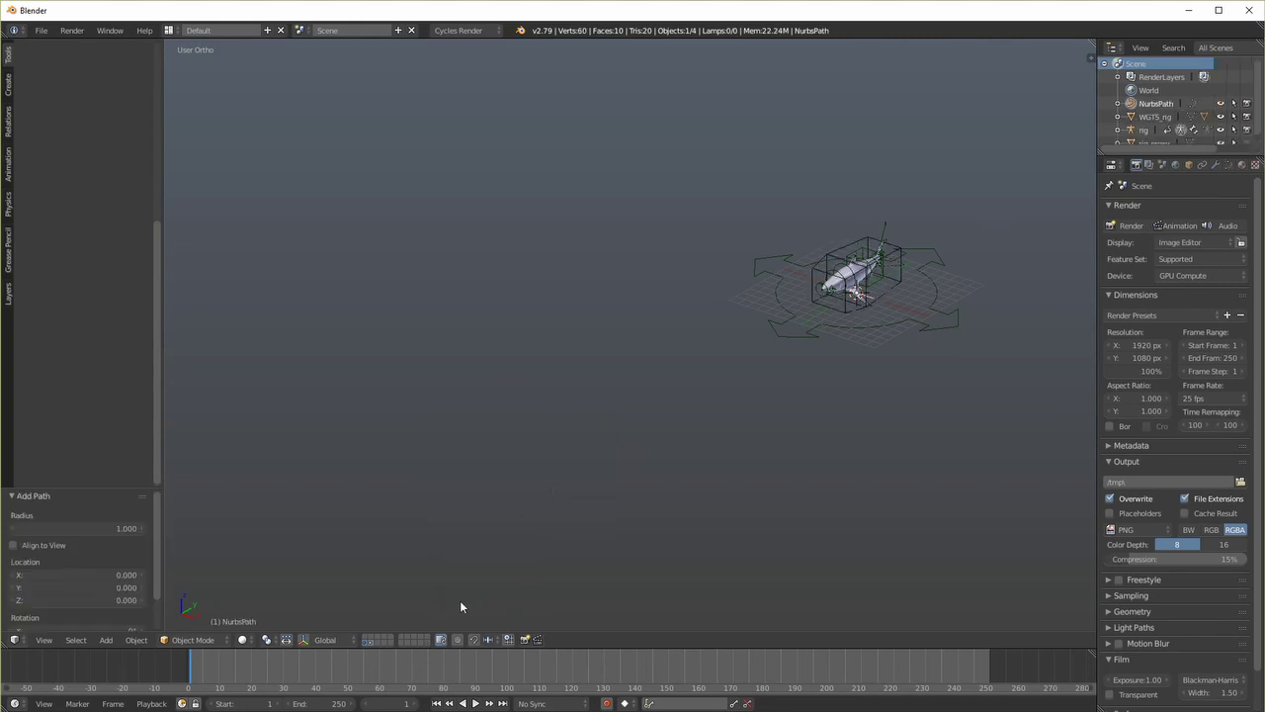
pyautogui.click(266, 640)
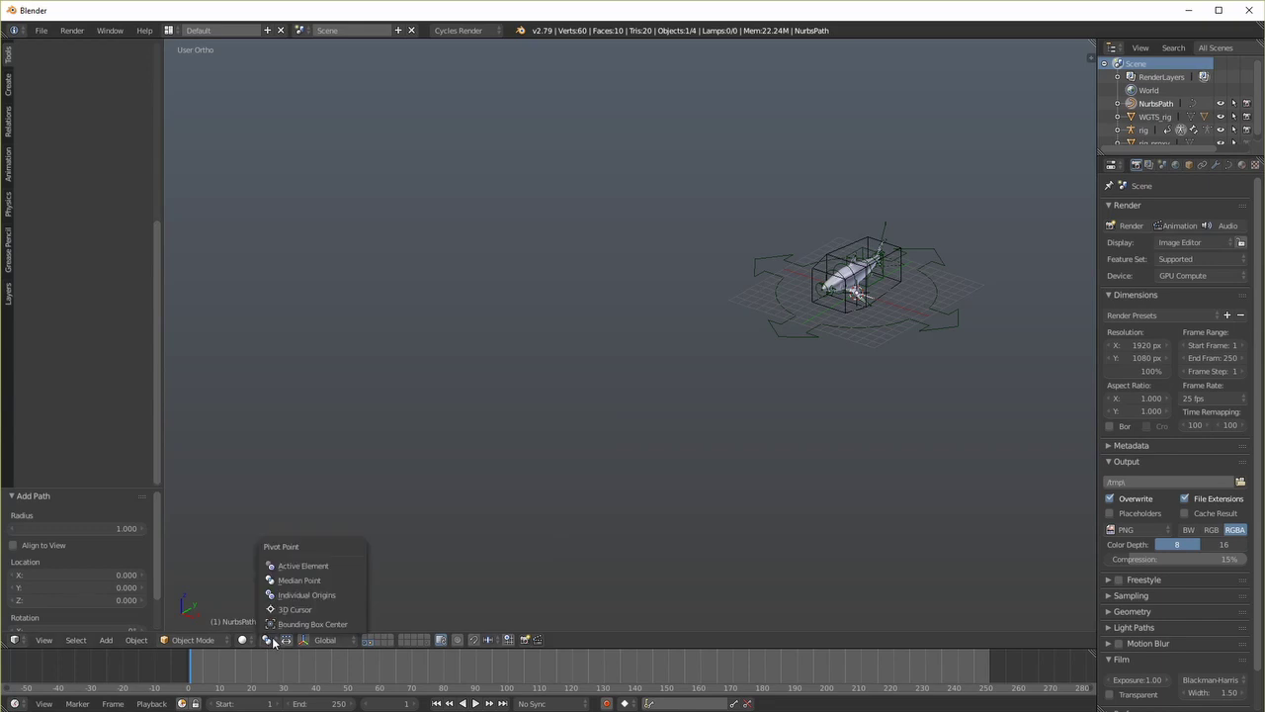
pyautogui.click(293, 611)
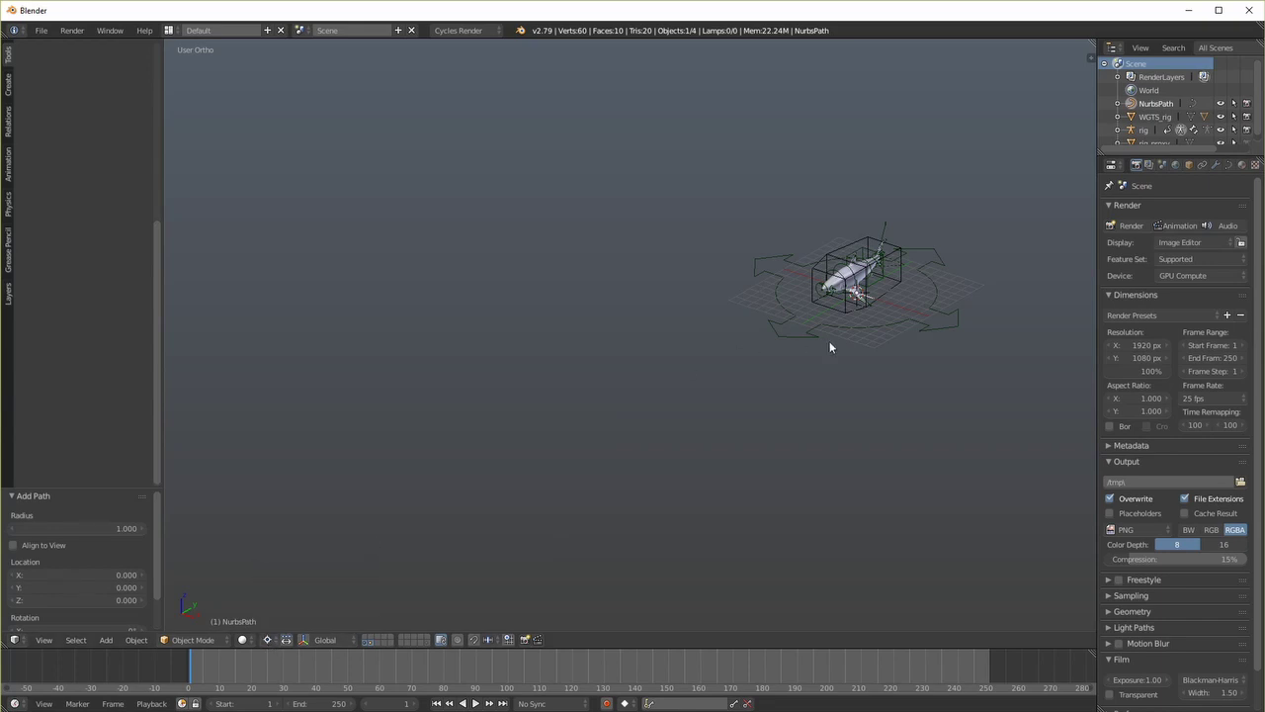
# Move the path 2 units along X and rotate it -90° about Z around the 3D cursor
pyautogui.press('g')
pyautogui.press('x')
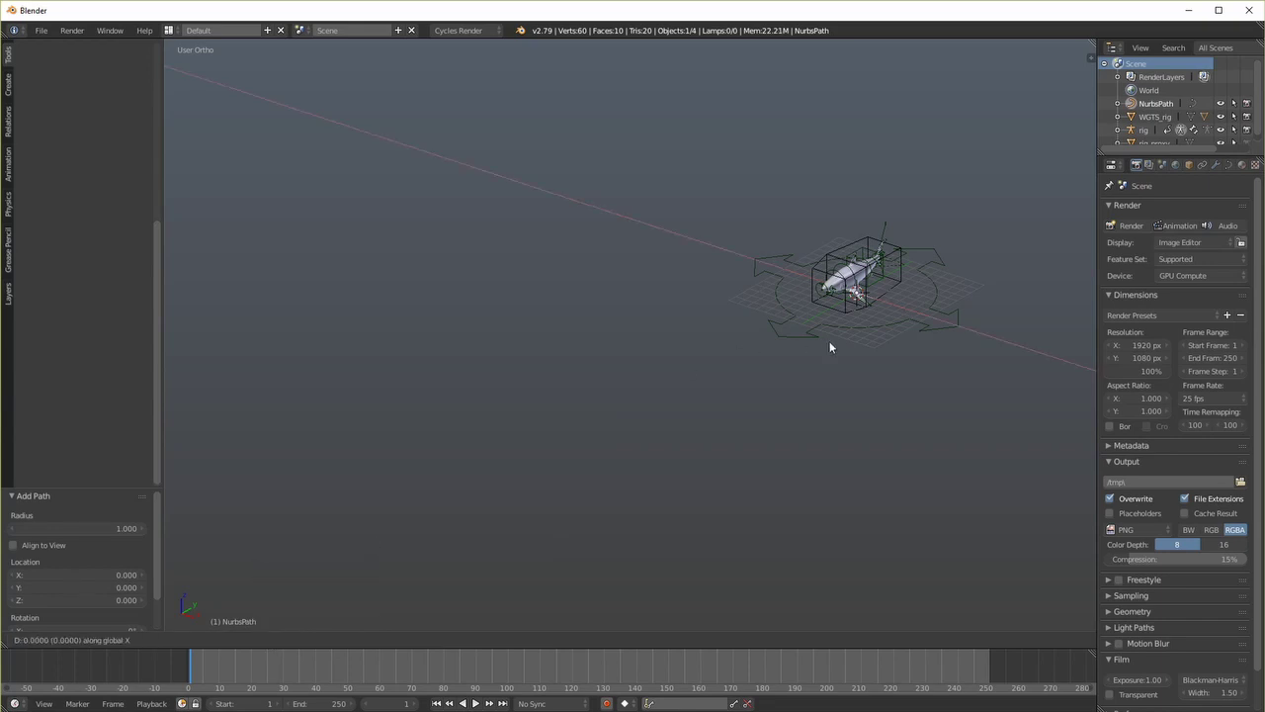
pyautogui.press('2')
pyautogui.press('Return')
pyautogui.press('r')
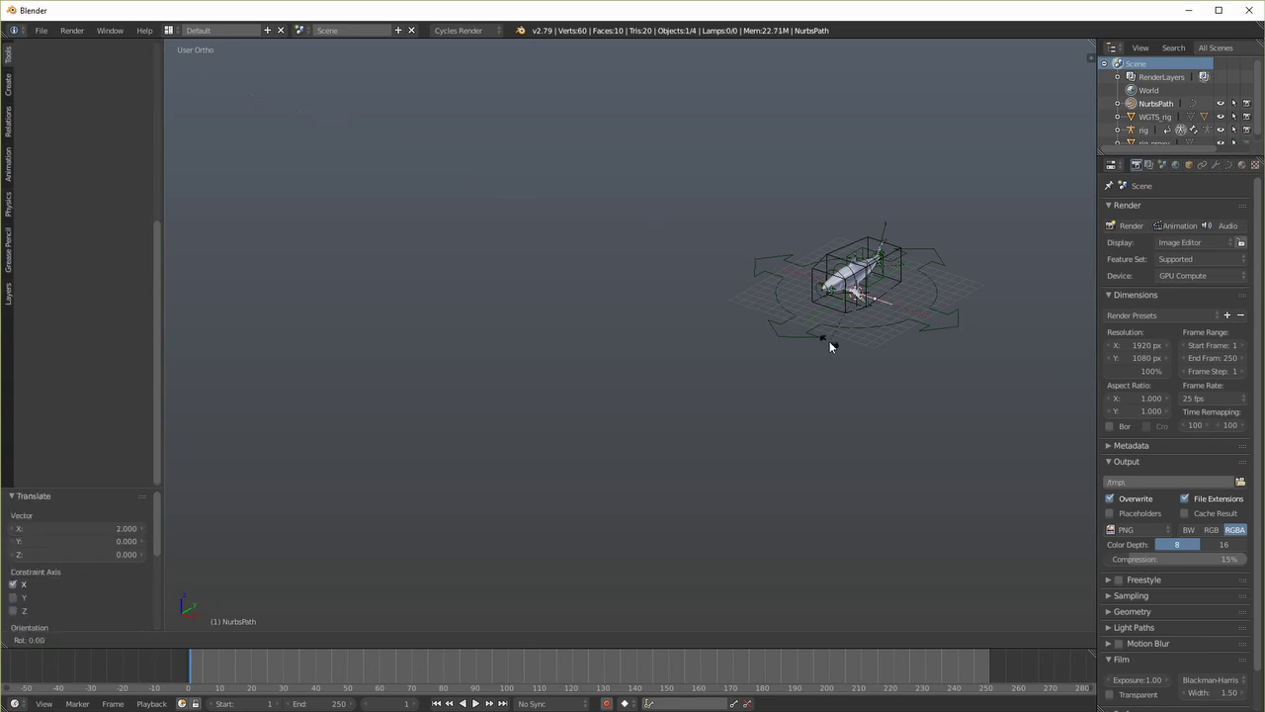
pyautogui.press('z')
pyautogui.press('-')
pyautogui.press('9')
pyautogui.press('0')
pyautogui.press('Return')
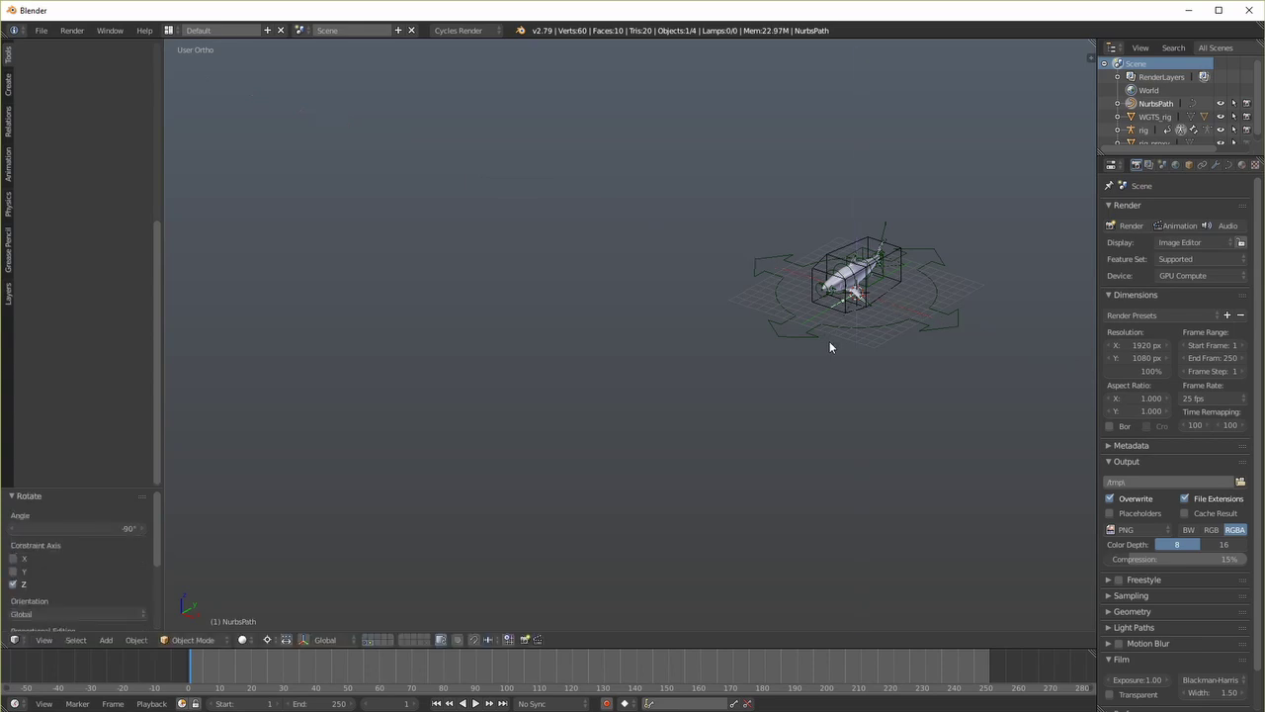
# Scale the path by a factor of 10 from the 3D cursor
pyautogui.press('s')
pyautogui.press('1')
pyautogui.press('0')
pyautogui.press('Return')
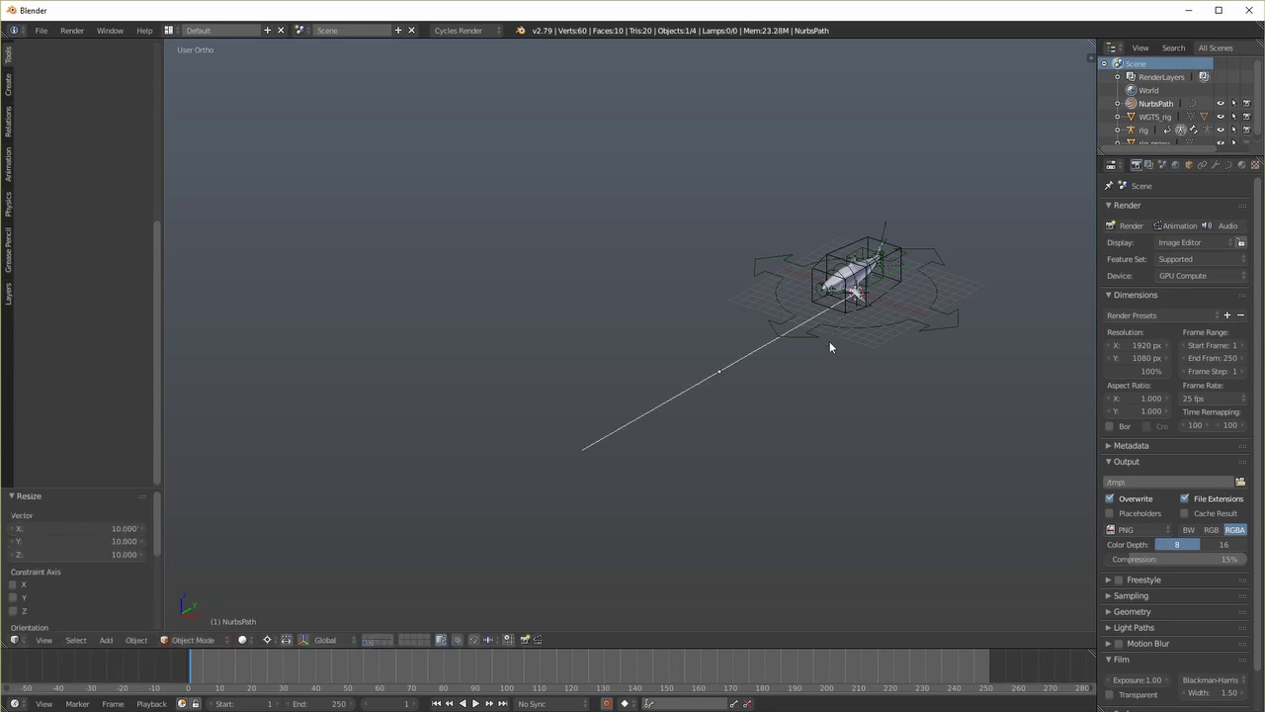
# Parent the target box to the path with the Follow Path option
pyautogui.rightClick(812, 295)
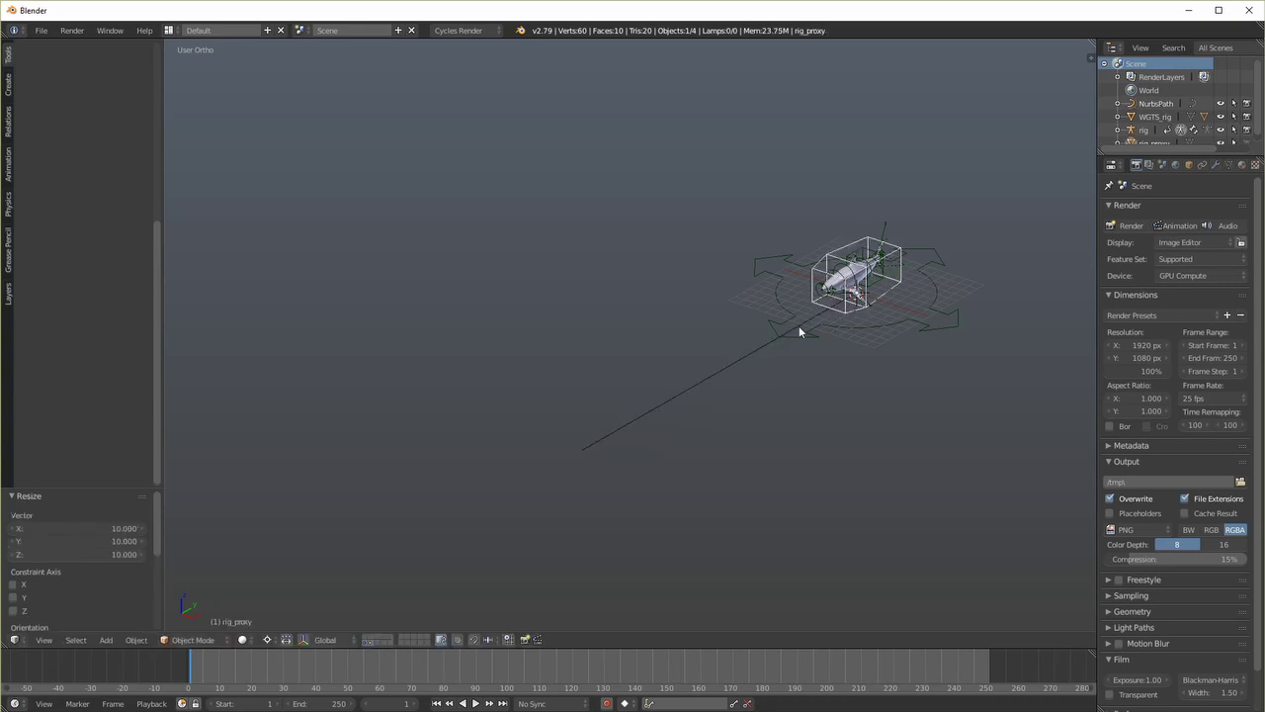
pyautogui.keyDown('shift'); pyautogui.rightClick(746, 358); pyautogui.keyUp('shift')
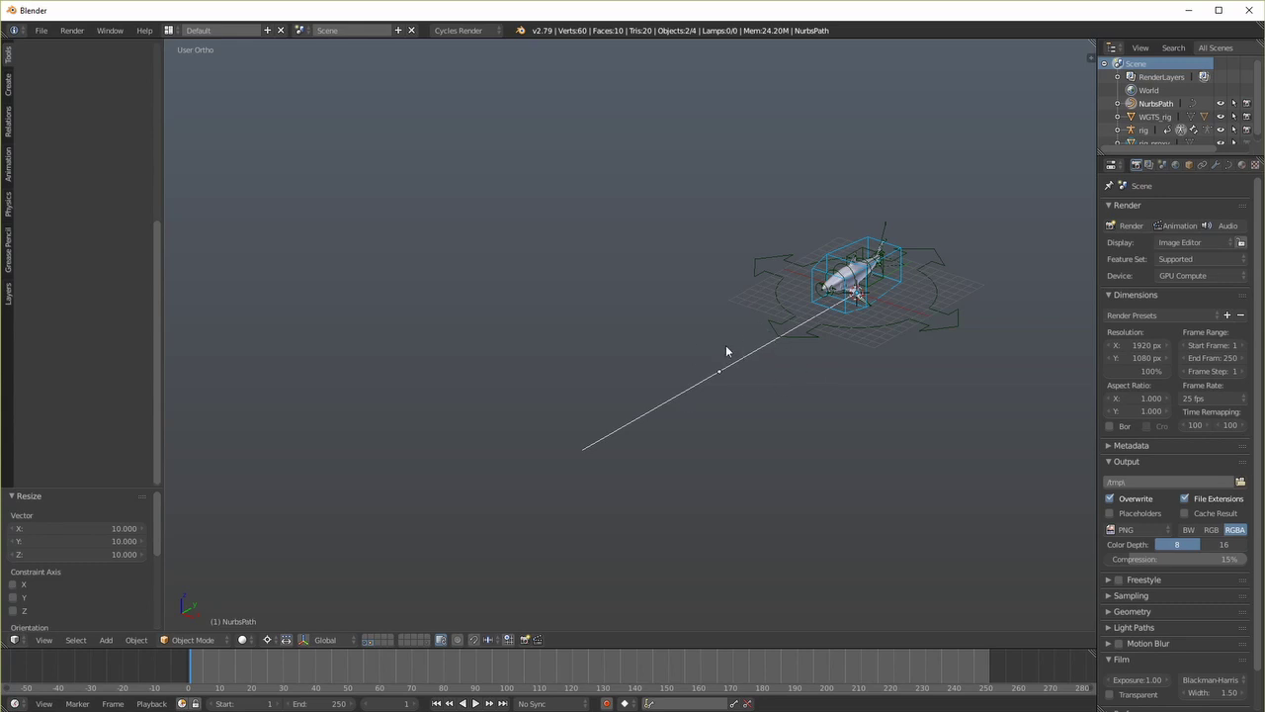
pyautogui.hotkey('ctrl', 'p')
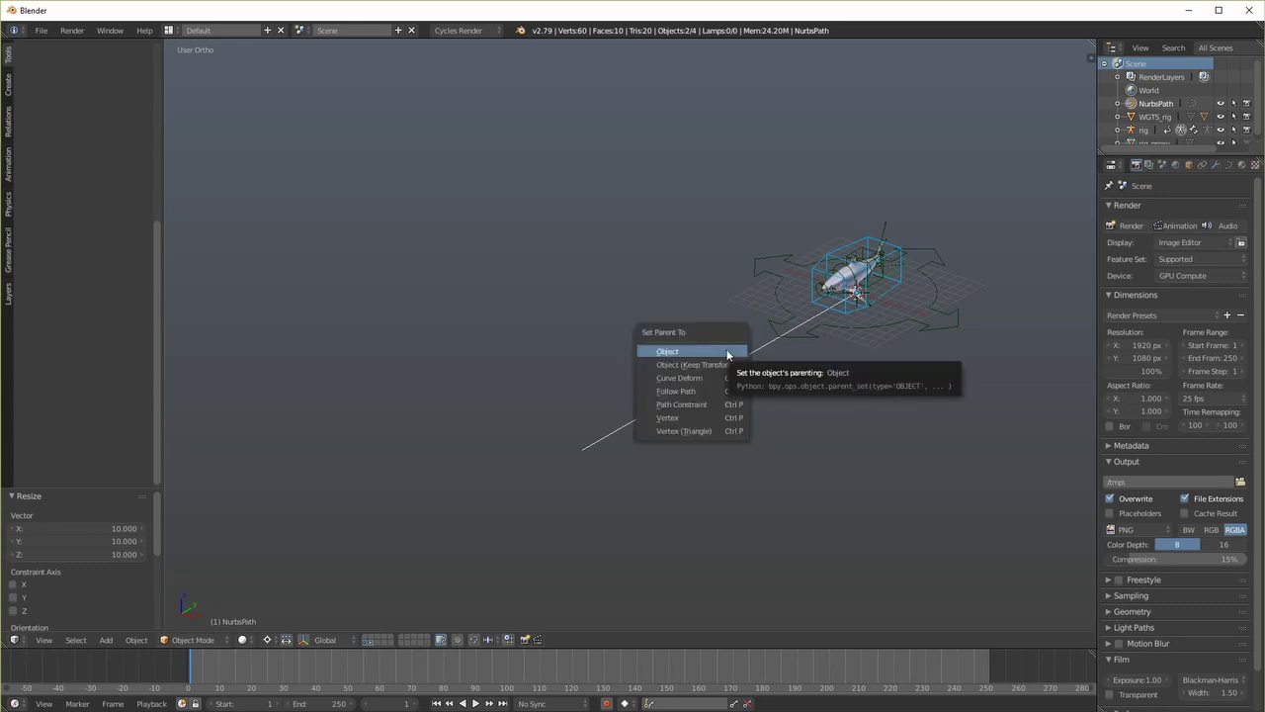
pyautogui.click(710, 392)
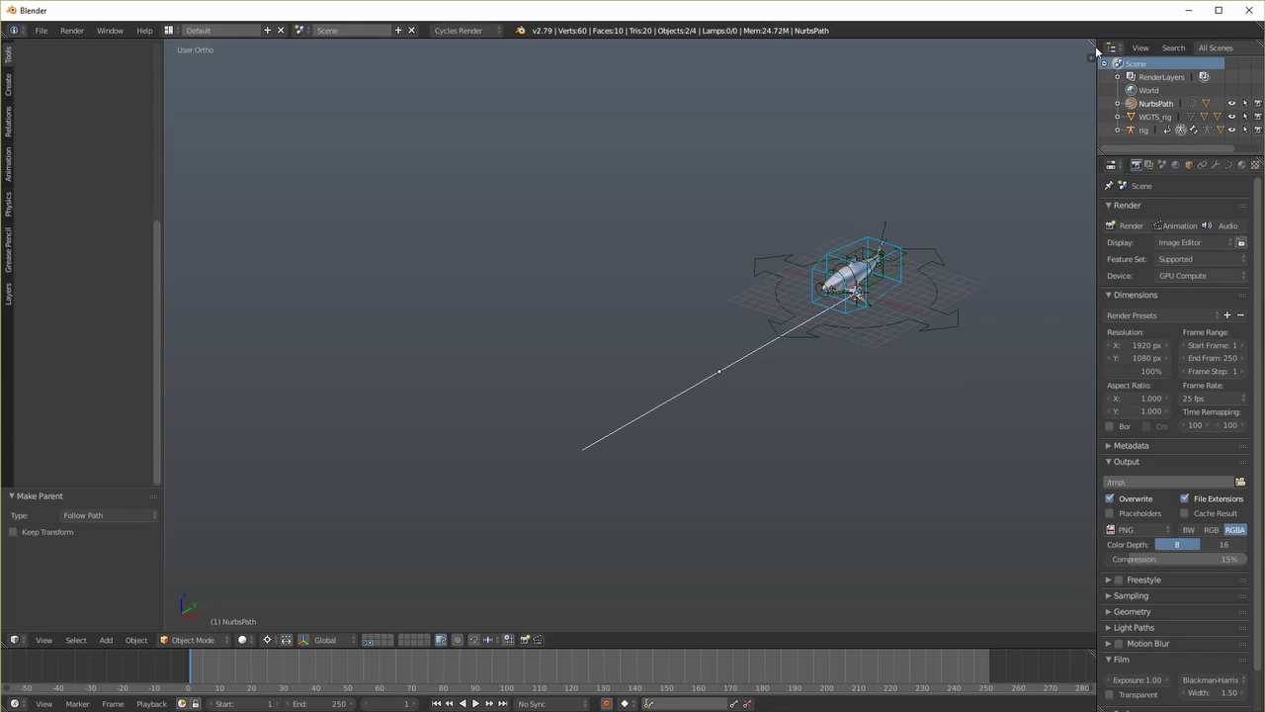
# Set the path's Path Animation length to 250 frames
pyautogui.click(1229, 165)
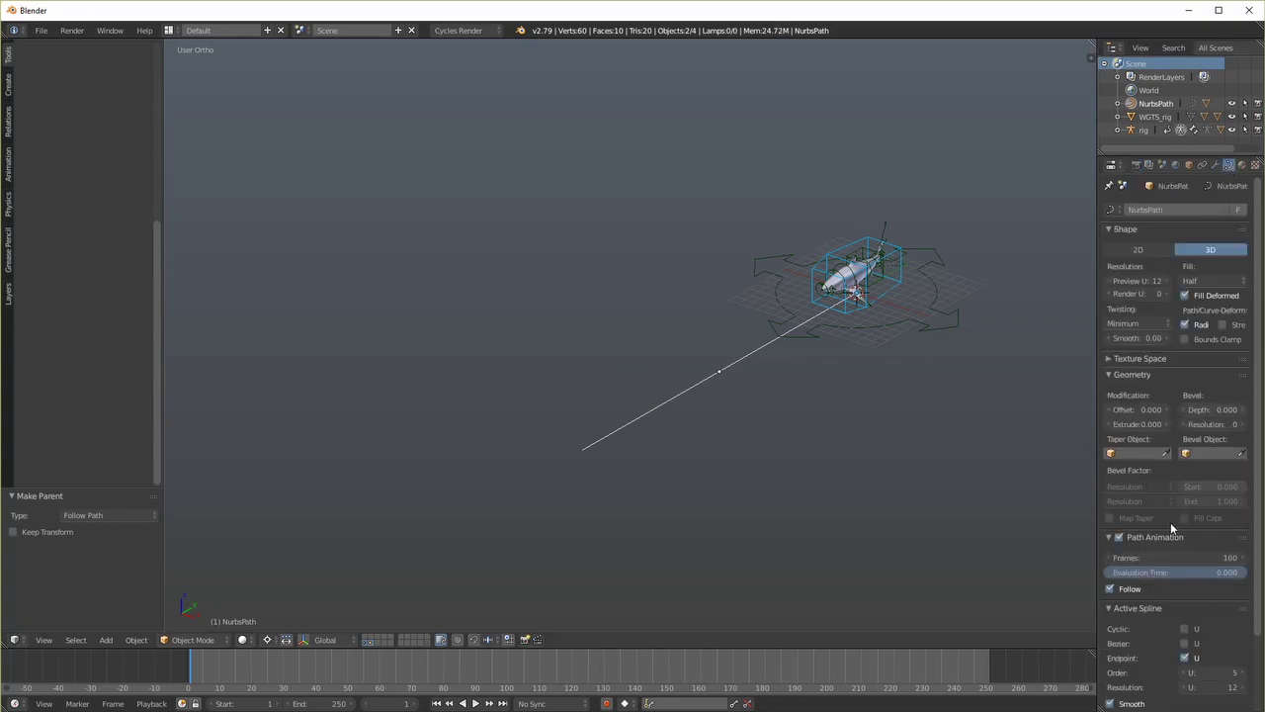
pyautogui.click(1163, 558)
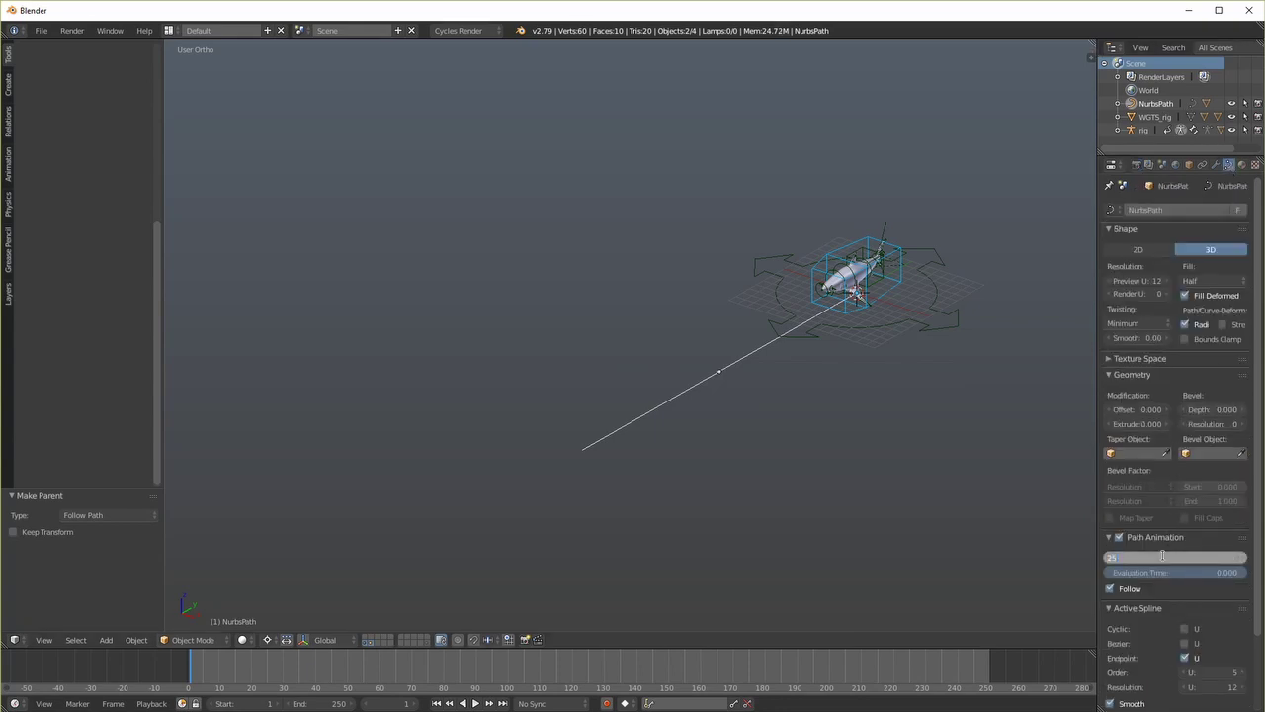
pyautogui.press('Return')
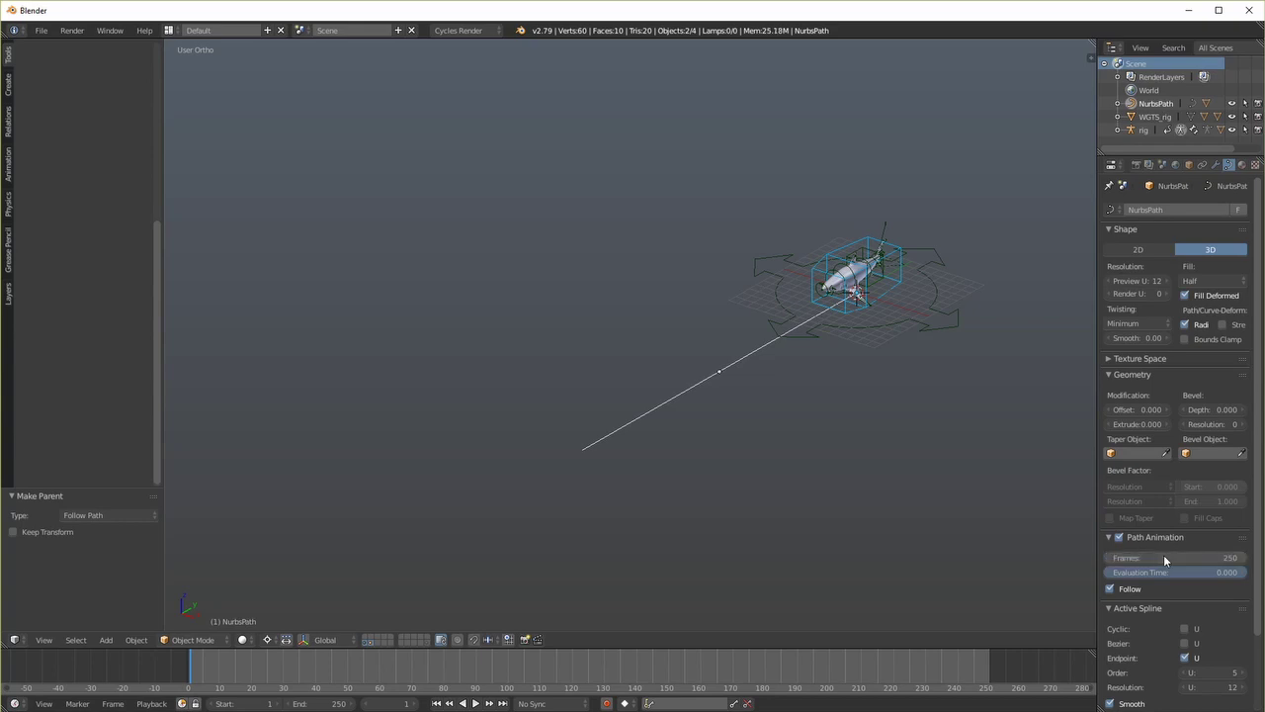
# Run the FishSim simulation on the shark rig with the path-following target, play back the animation and stop it
pyautogui.keyDown('shift'); pyautogui.moveTo(887, 451); pyautogui.dragTo(804, 427, button='middle'); pyautogui.keyUp('shift')
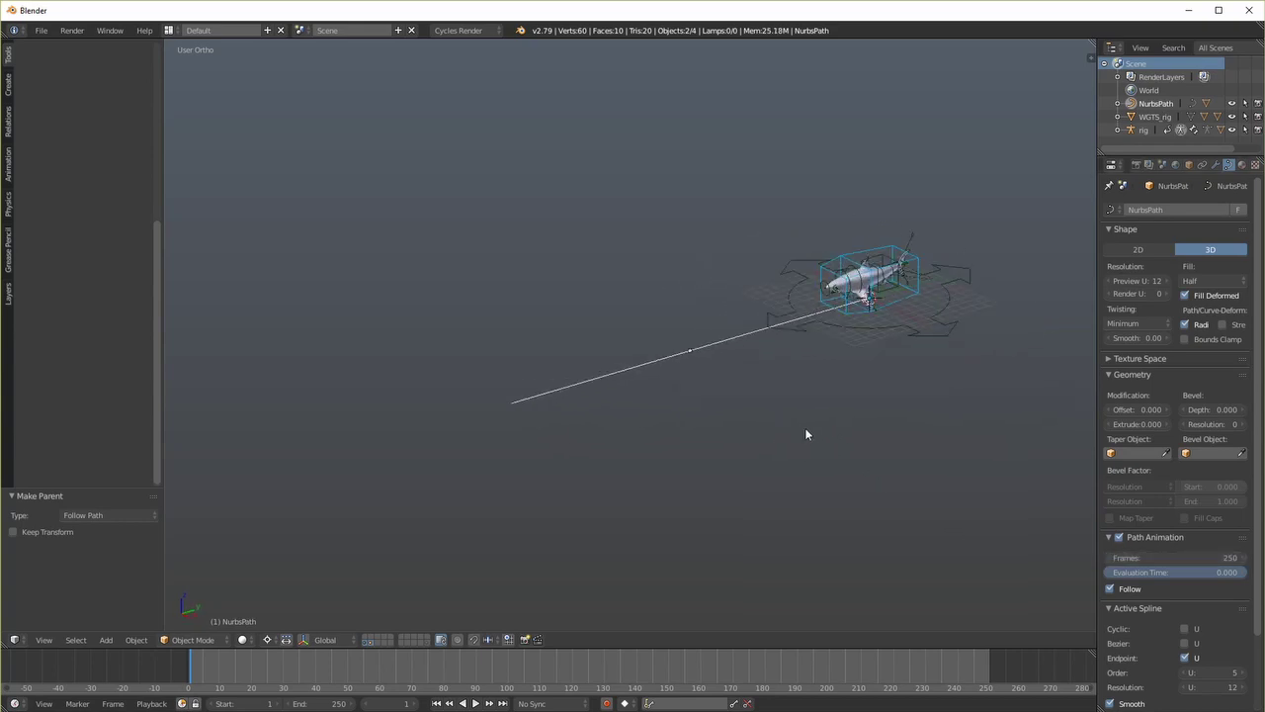
pyautogui.rightClick(911, 337)
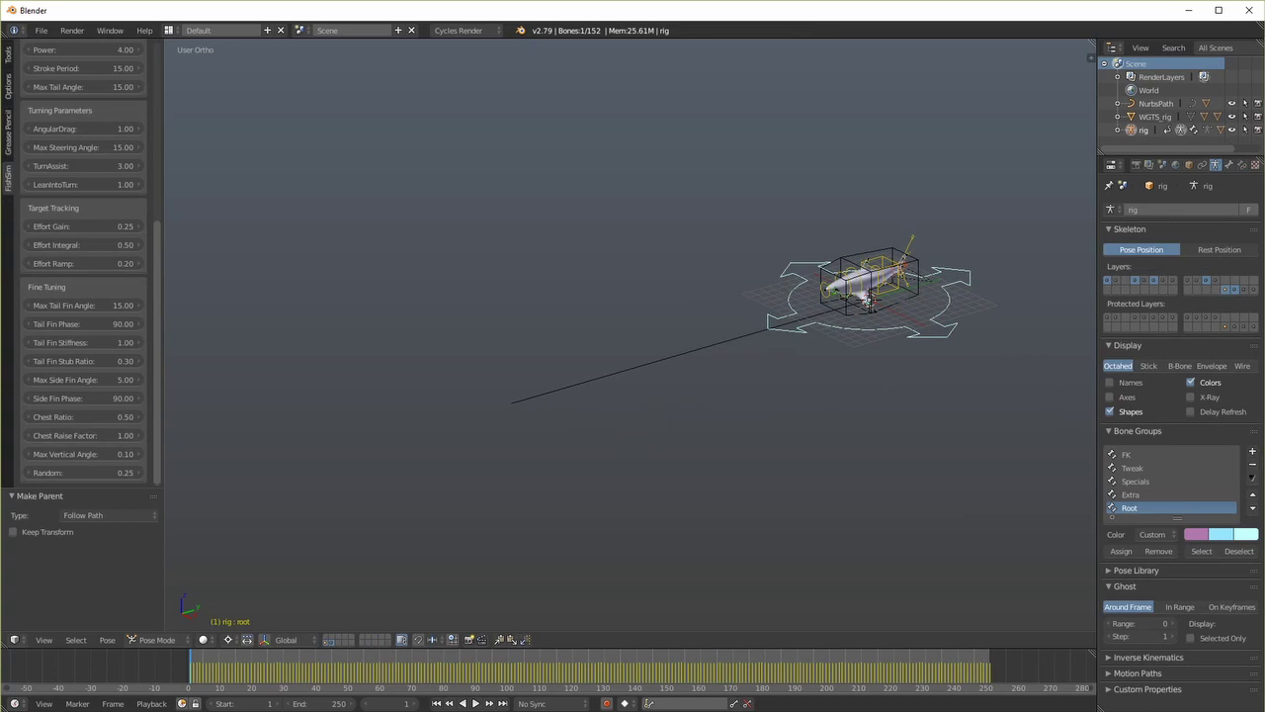
pyautogui.scroll(8, 64, 200)
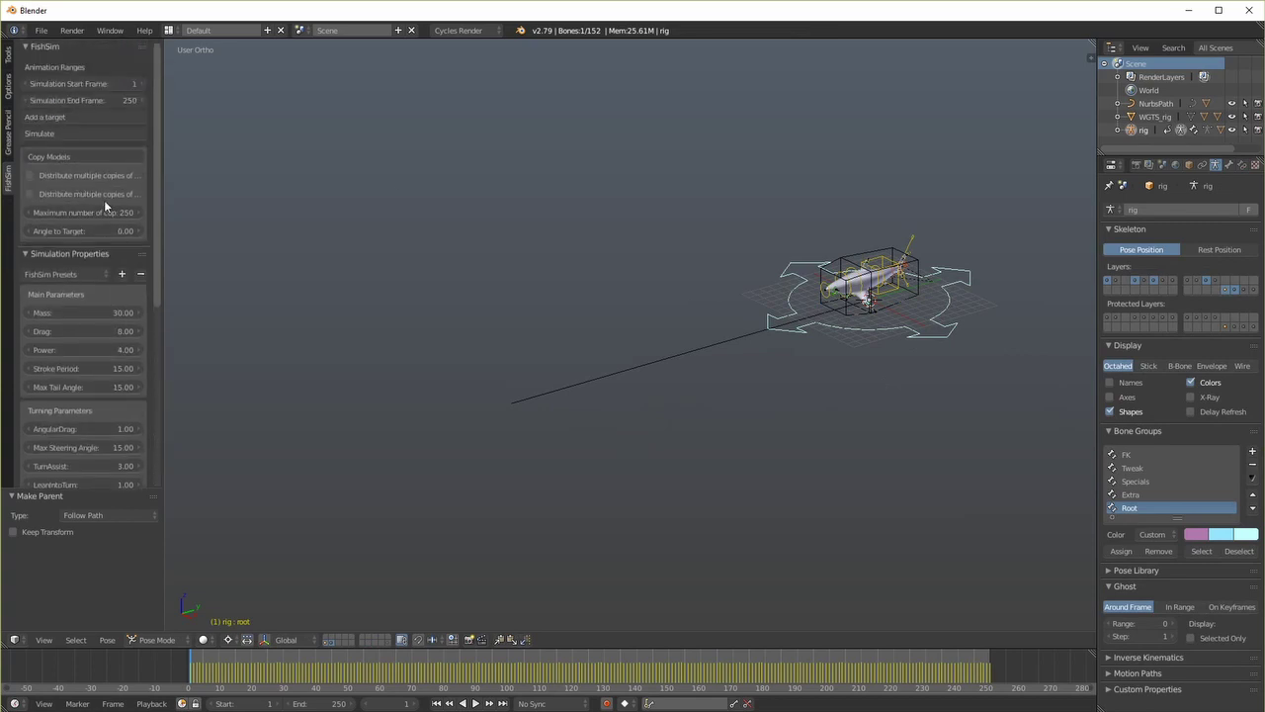
pyautogui.click(69, 133)
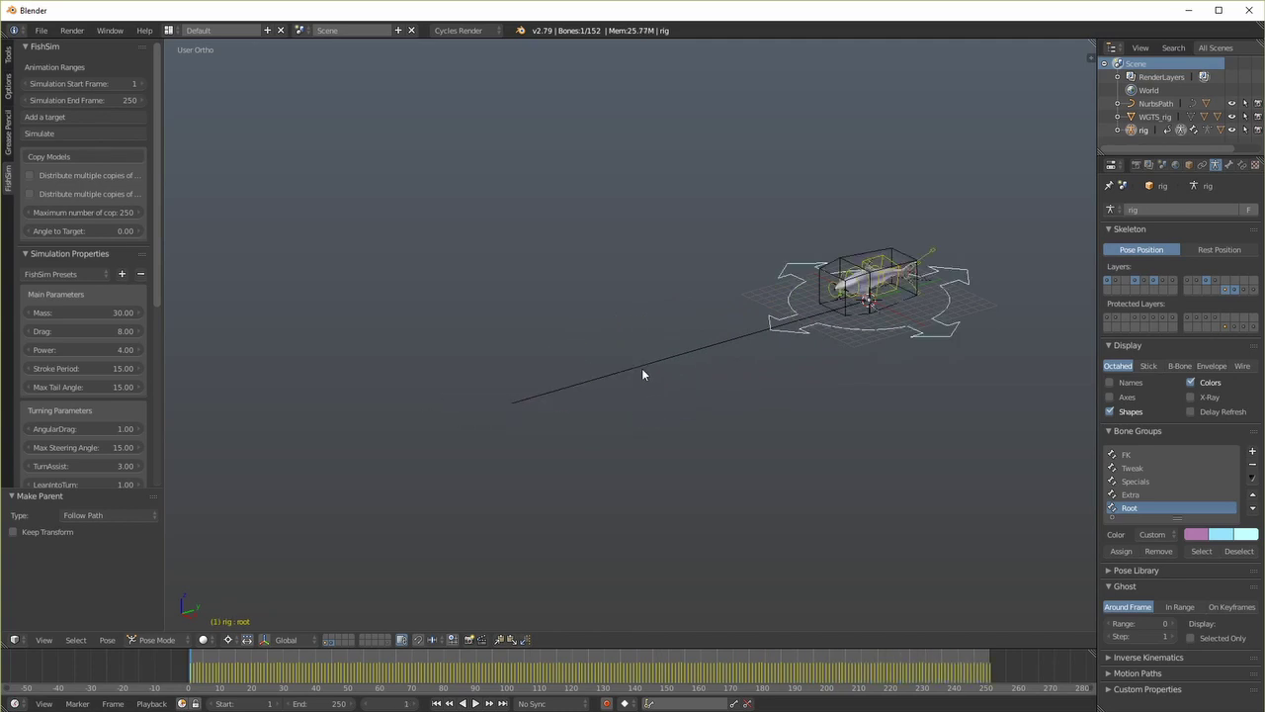
pyautogui.hotkey('alt', 'a')
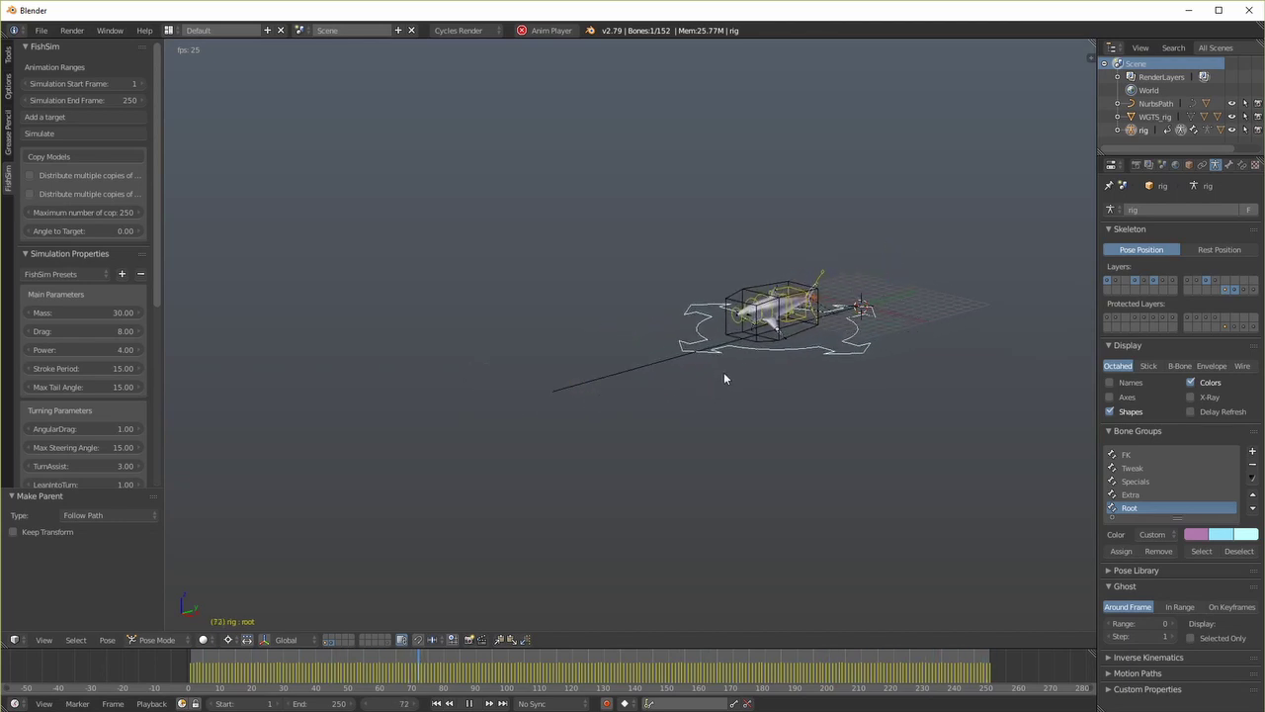
pyautogui.moveTo(687, 372); pyautogui.dragTo(731, 369, button='middle')
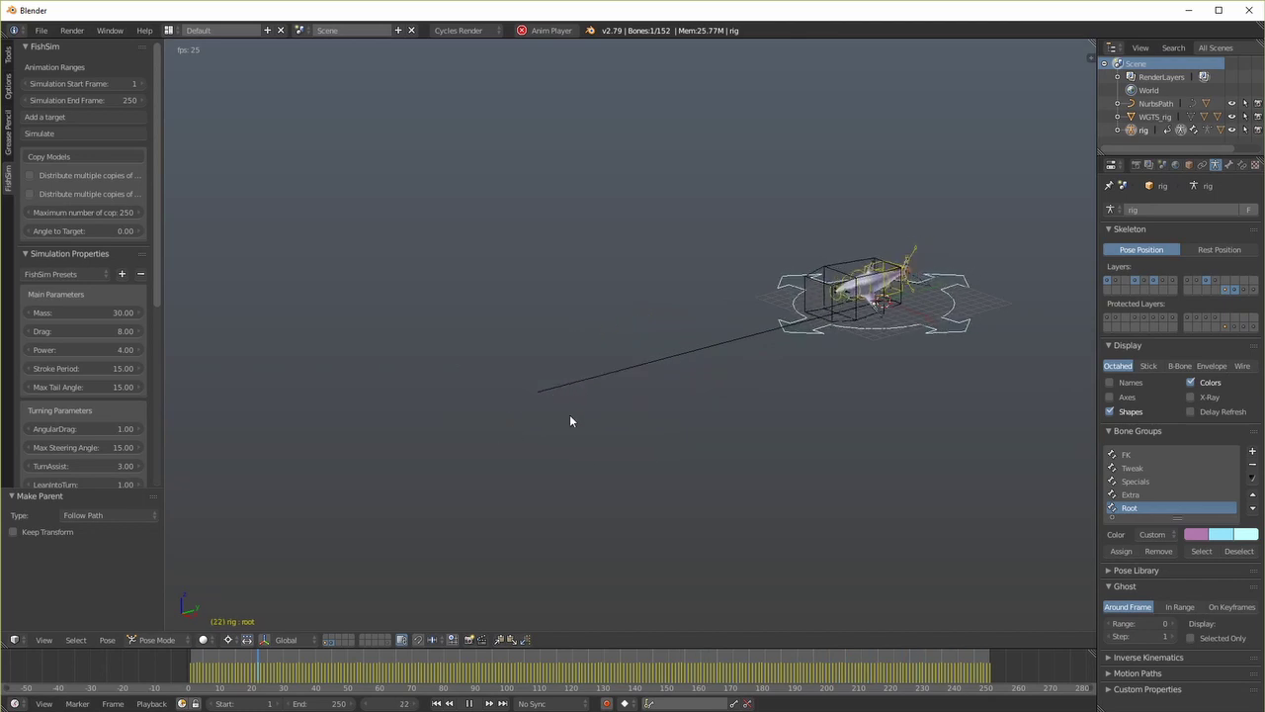
pyautogui.hotkey('alt', 'a')
# In the path's edit mode, move its middle control point about -5.17 units along X
pyautogui.rightClick(648, 360)
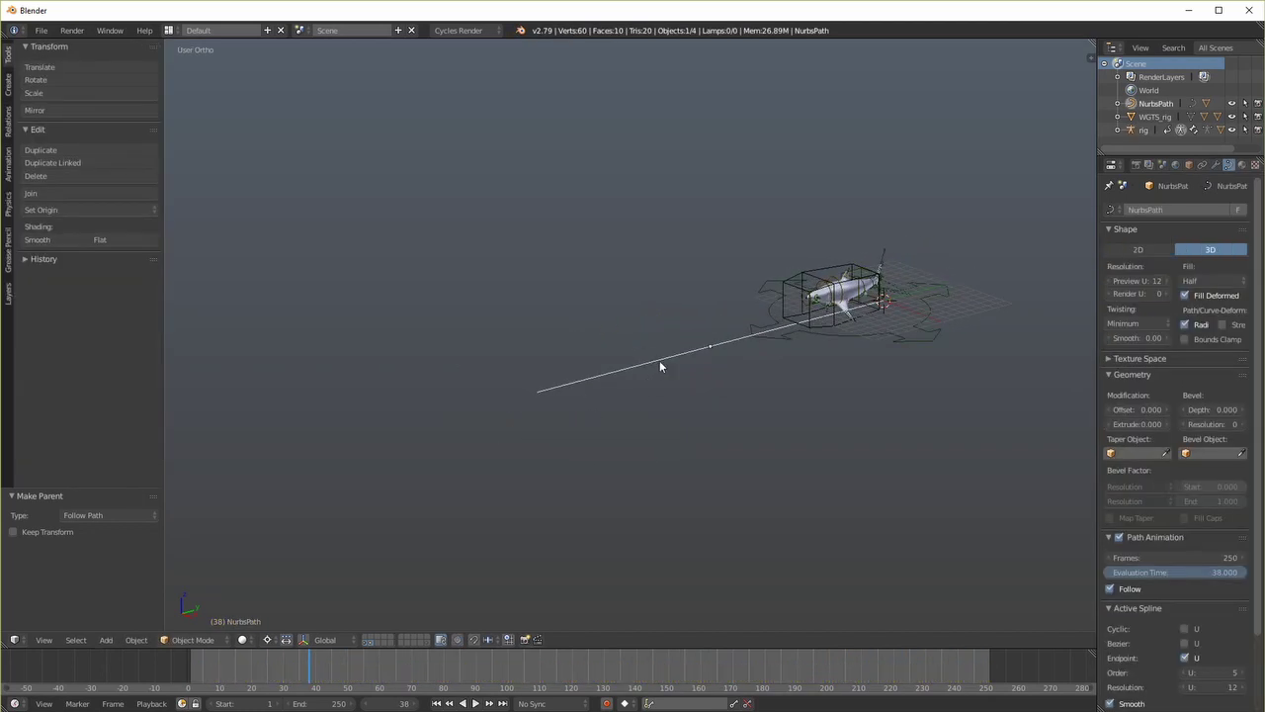
pyautogui.moveTo(659, 366); pyautogui.dragTo(686, 387, button='middle')
pyautogui.press('Tab')
pyautogui.rightClick(694, 331)
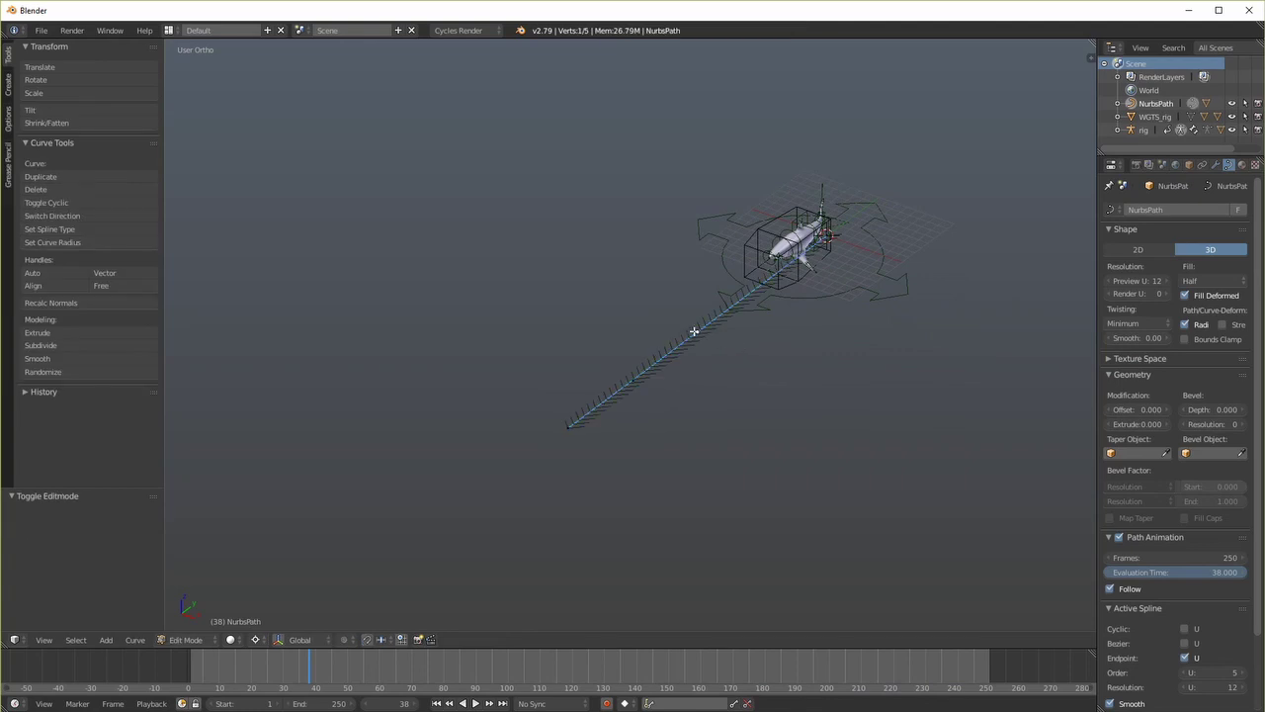
pyautogui.press('g')
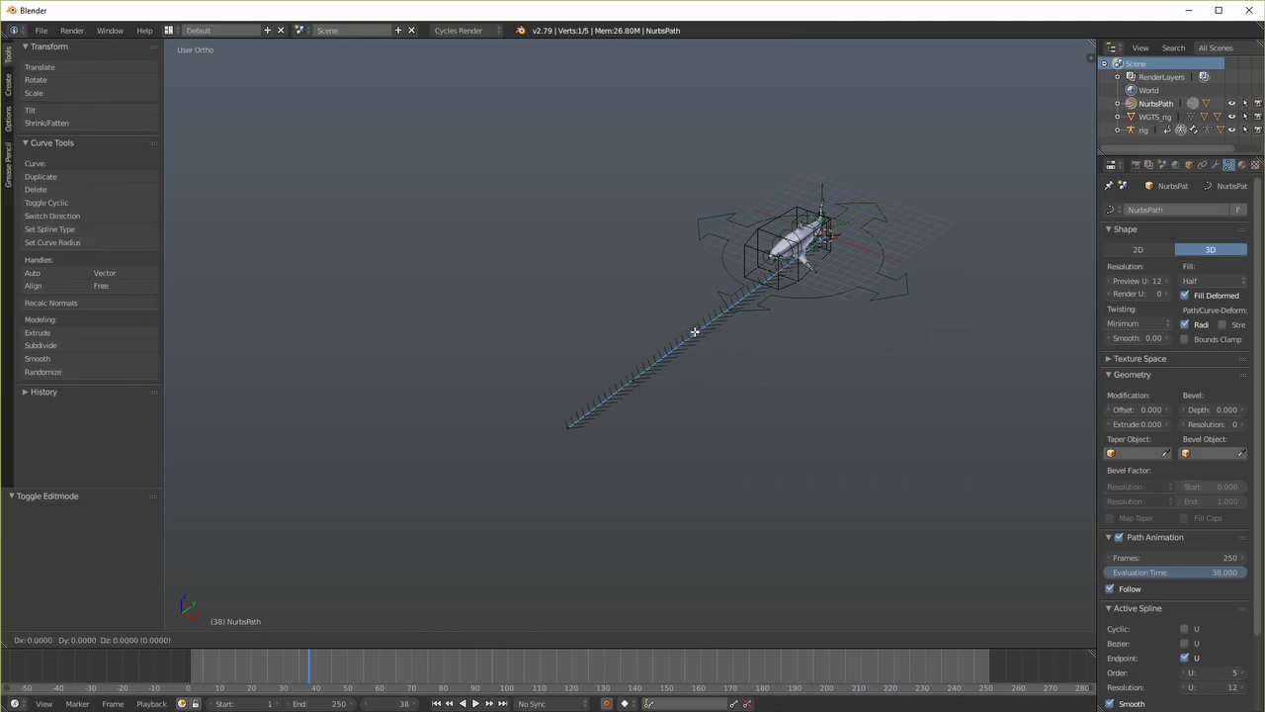
pyautogui.press('x')
pyautogui.click(647, 314)
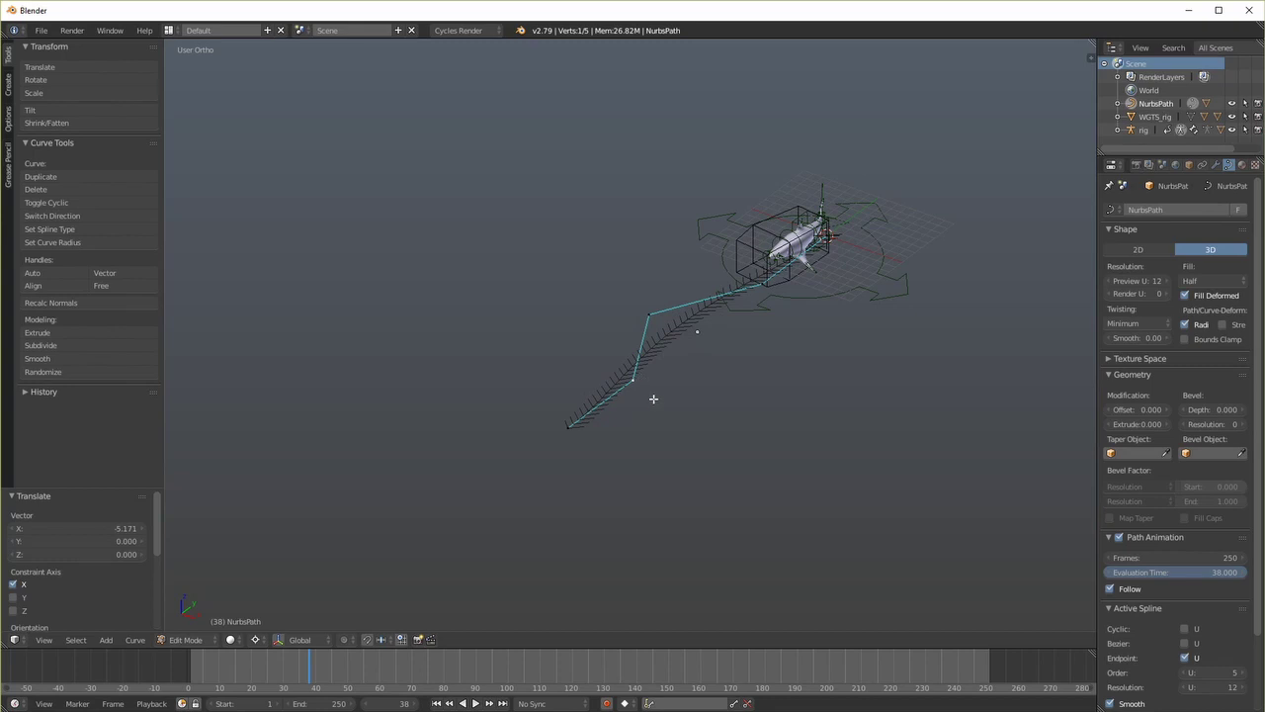
# Raise the fourth control point, next to the path's far end, about 4.14 units along Z and leave edit mode
pyautogui.moveTo(653, 398); pyautogui.dragTo(565, 343, button='middle')
pyautogui.press('g')
pyautogui.press('z')
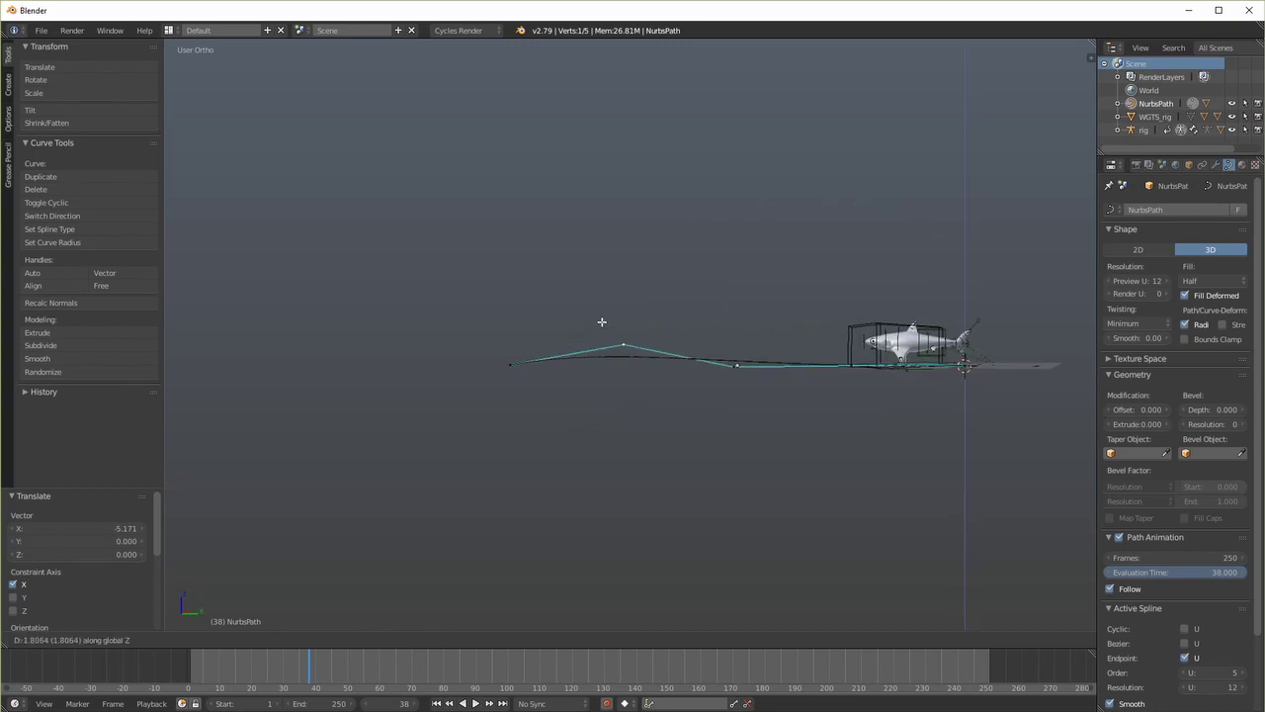
pyautogui.click(610, 301)
pyautogui.moveTo(610, 301); pyautogui.dragTo(678, 377, button='middle')
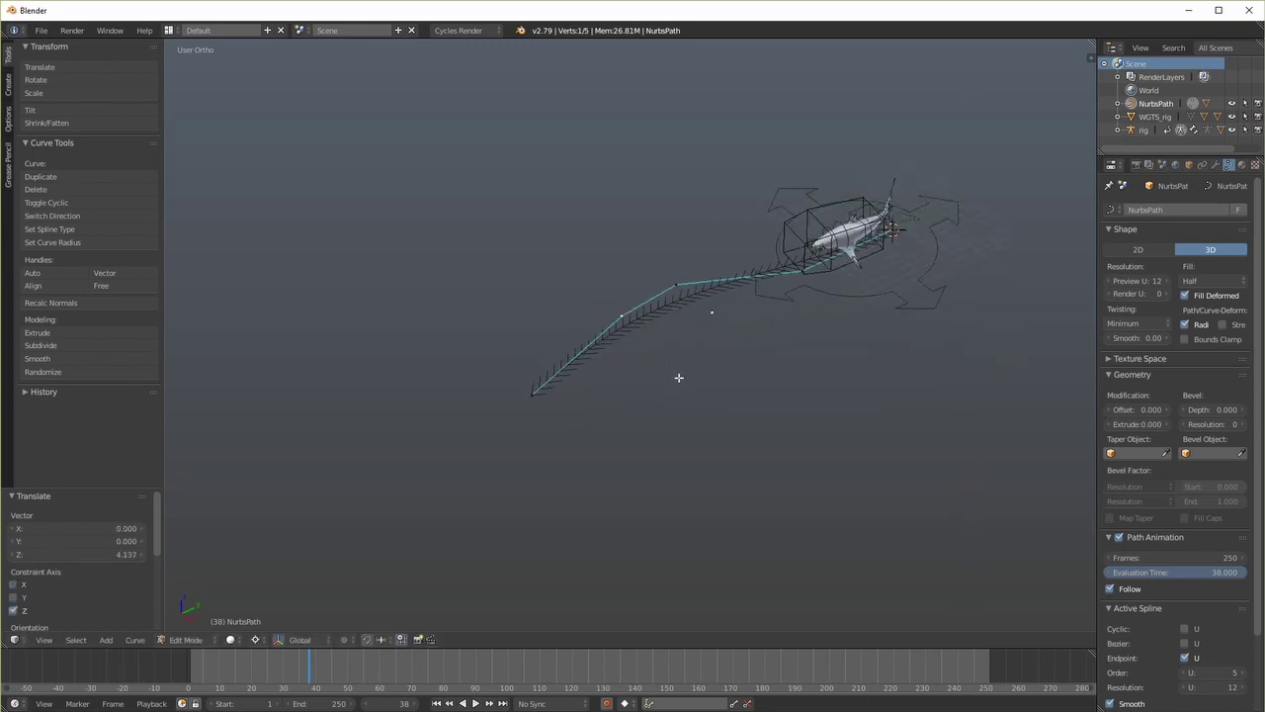
pyautogui.press('Tab')
# From the first frame, run the FishSim simulation on the shark rig along the curved path, play back the animation and stop it
pyautogui.hotkey('shift', 'Left')
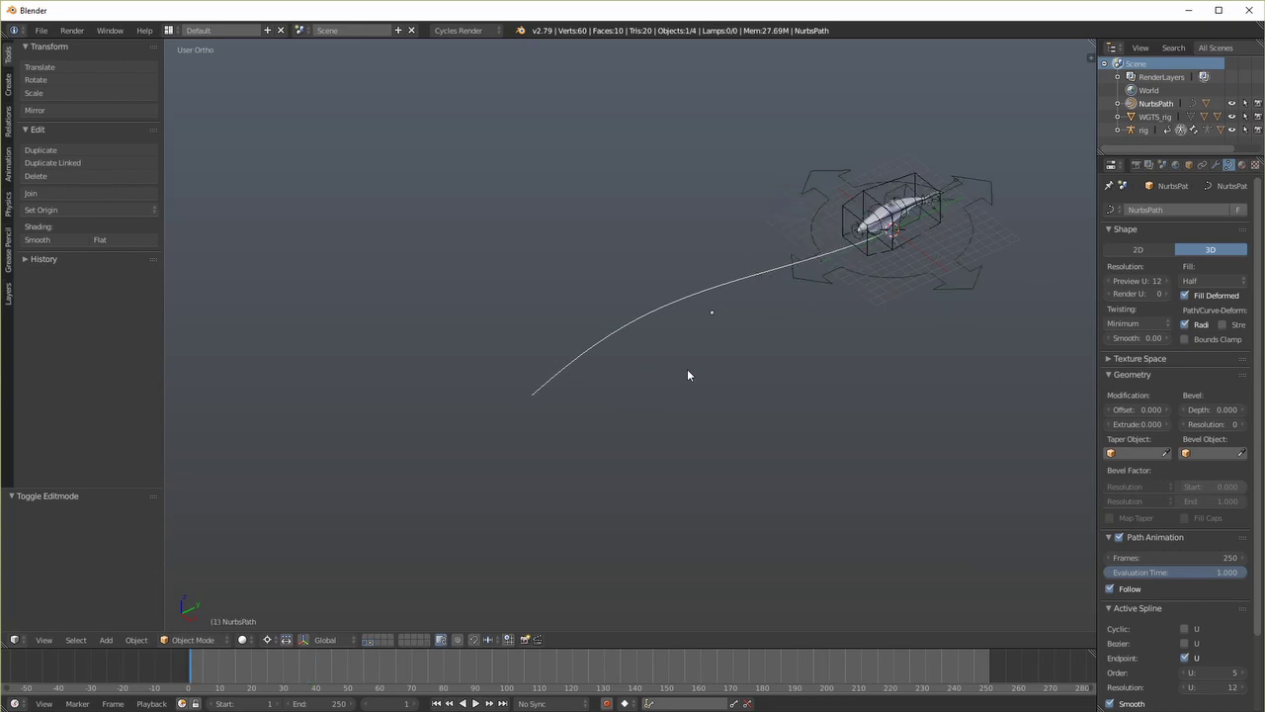
pyautogui.rightClick(921, 273)
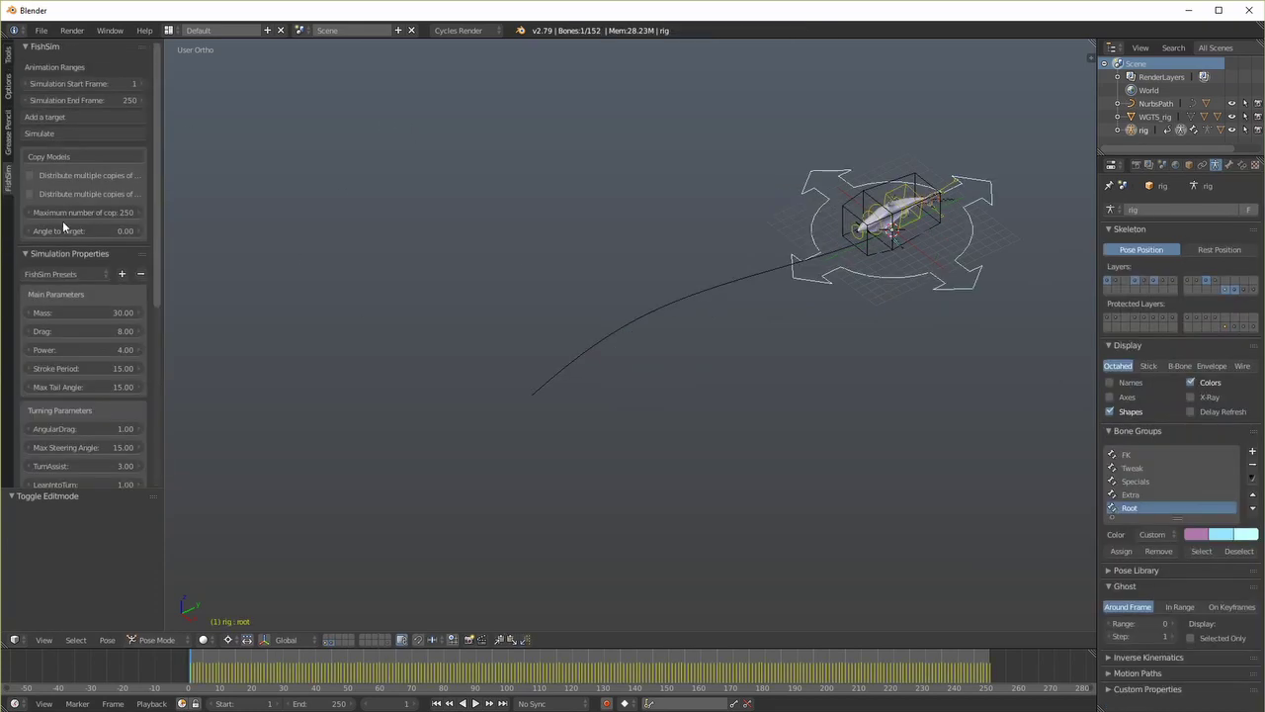
pyautogui.click(68, 129)
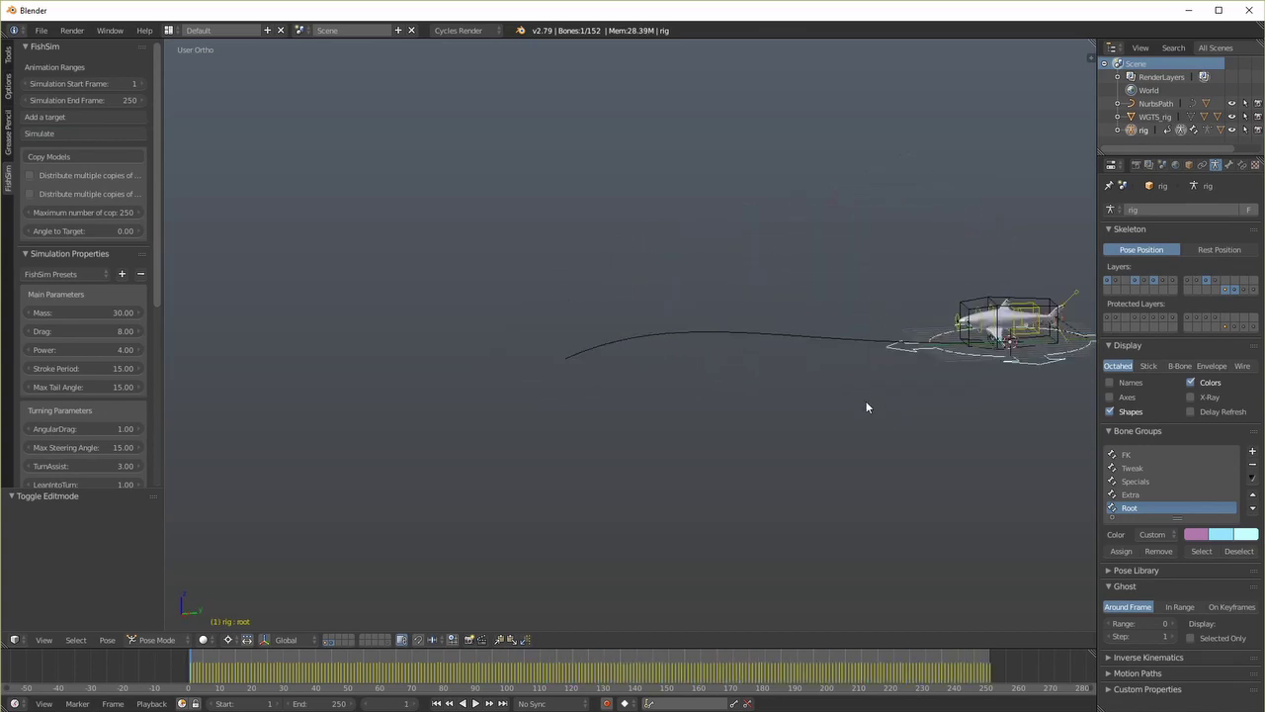
pyautogui.hotkey('alt', 'a')
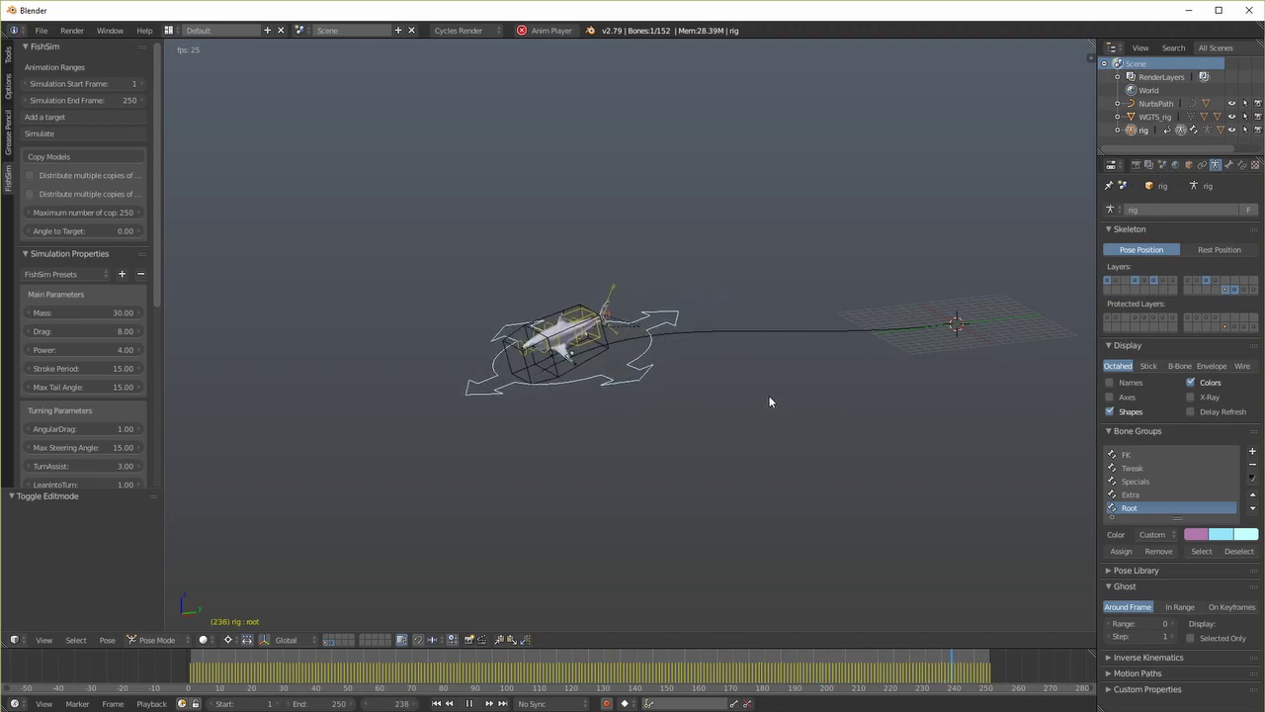
pyautogui.hotkey('alt', 'a')
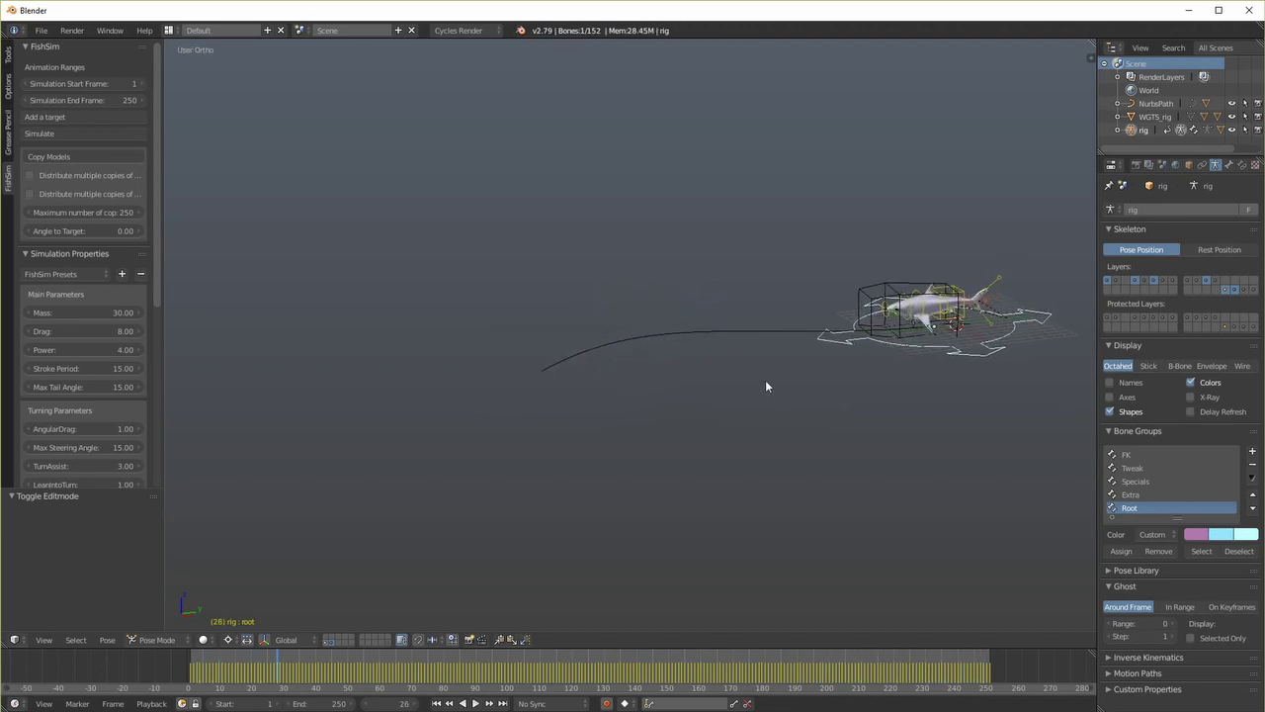
pyautogui.moveTo(774, 385); pyautogui.dragTo(626, 491, button='middle')
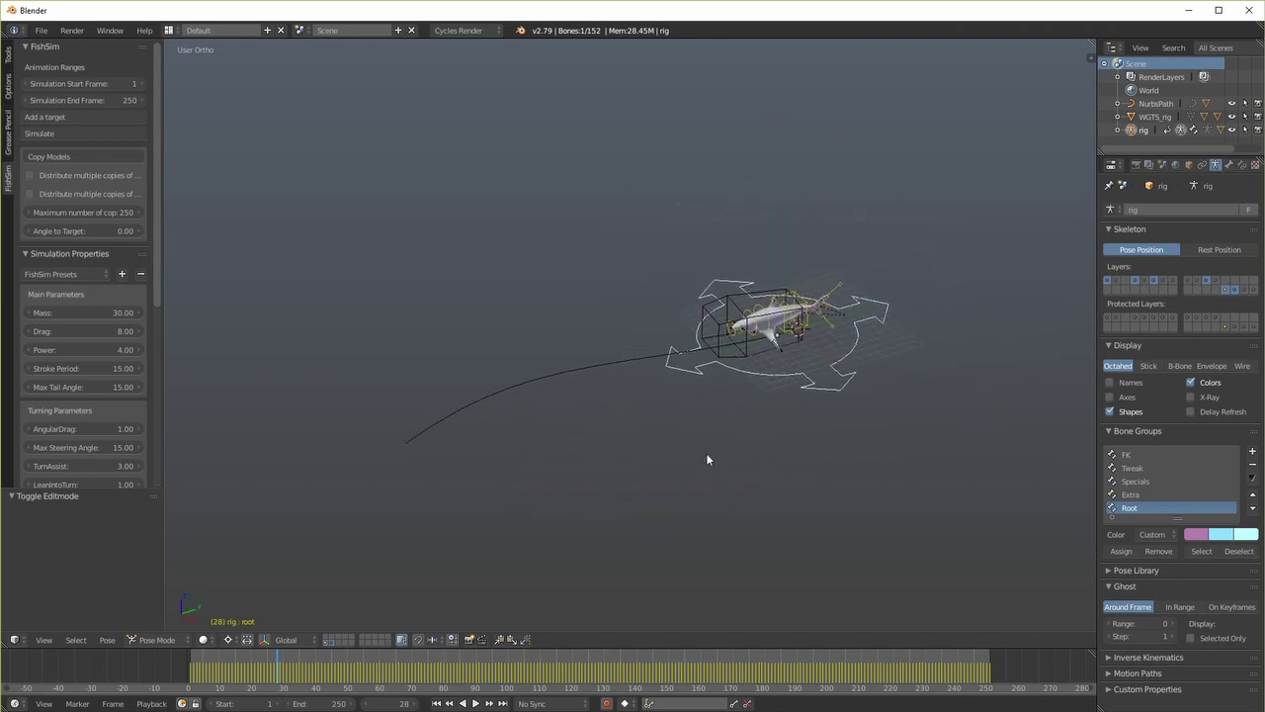
pyautogui.moveTo(757, 400); pyautogui.dragTo(726, 347, button='middle')
pyautogui.scroll(3, 724, 348)
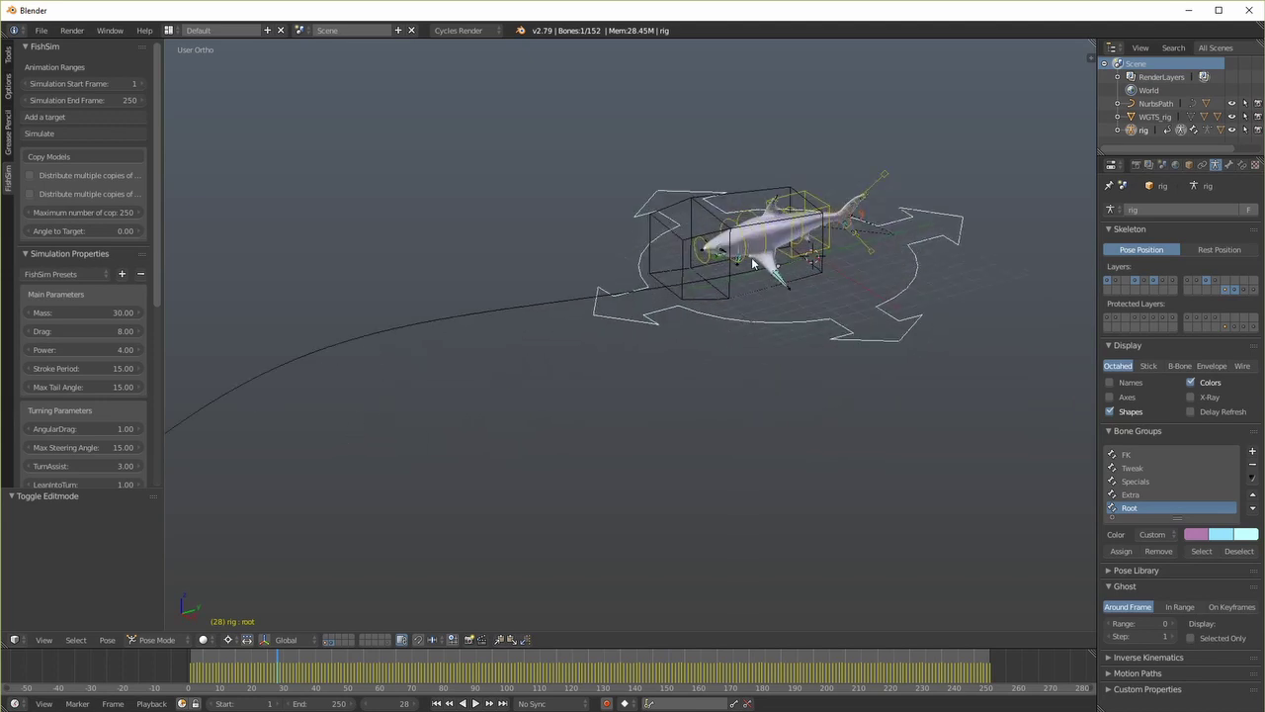
pyautogui.scroll(-1, 753, 260)
pyautogui.moveTo(658, 260); pyautogui.dragTo(710, 292, button='middle')
pyautogui.scroll(1, 678, 263)
pyautogui.scroll(-2, 690, 280)
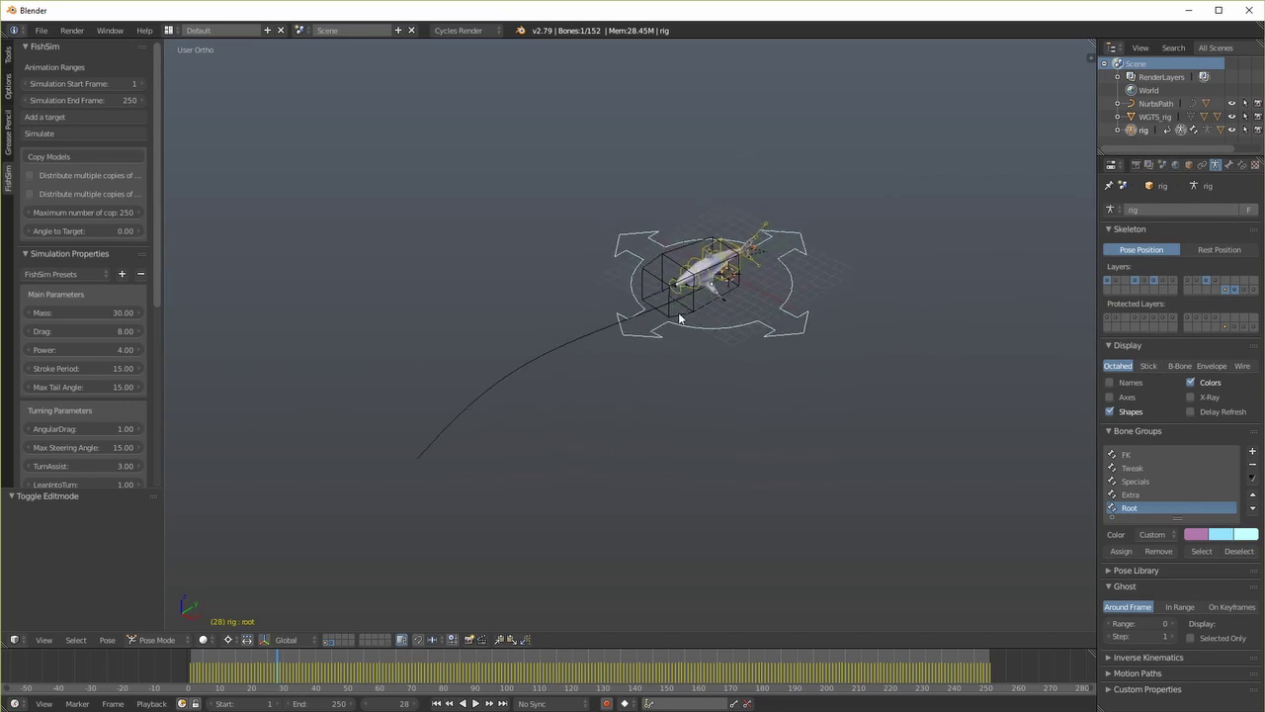
# Duplicate the target box together with its path and place the copy about 19.8 units along X
pyautogui.rightClick(669, 315)
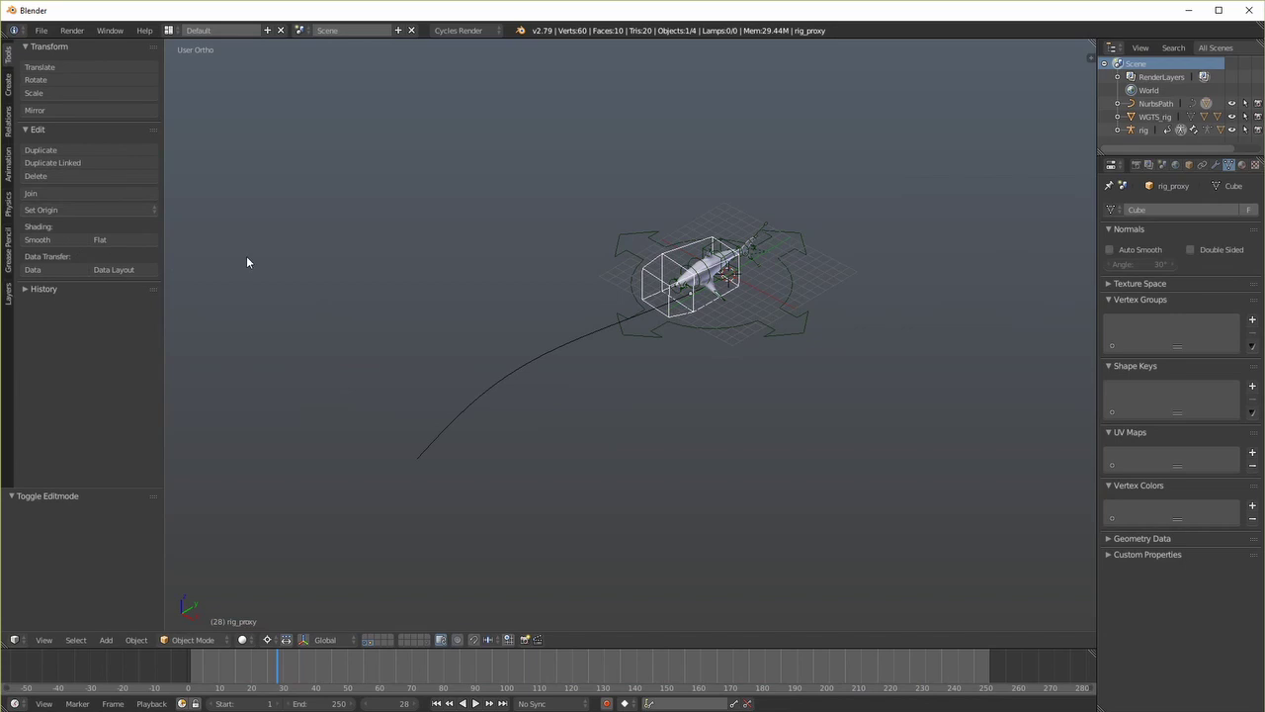
pyautogui.scroll(-3, 736, 293)
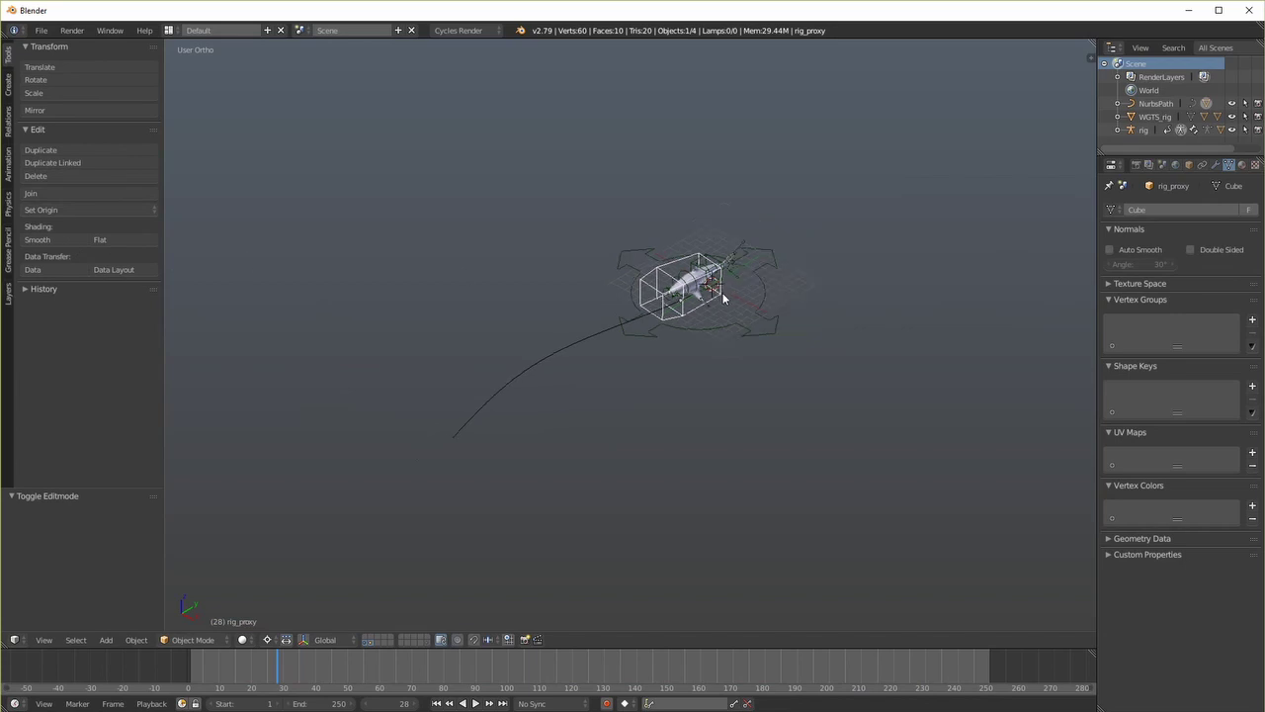
pyautogui.rightClick(588, 349)
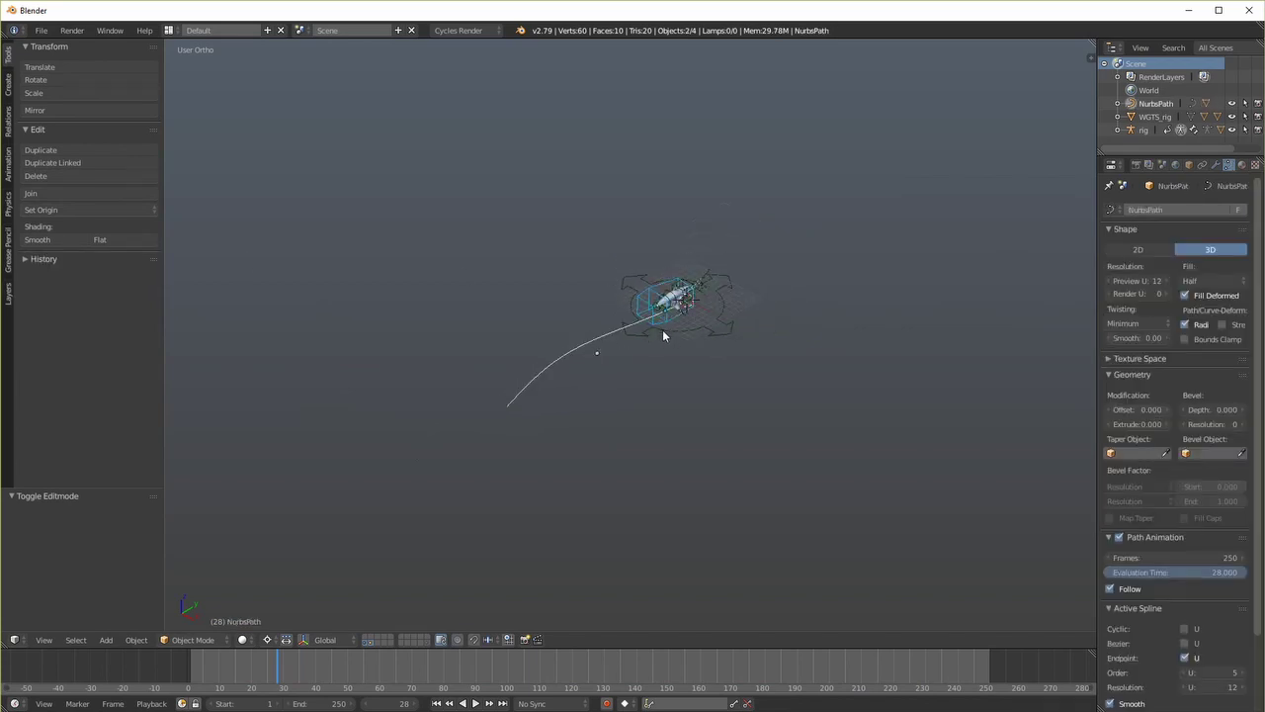
pyautogui.hotkey('shift', 'd')
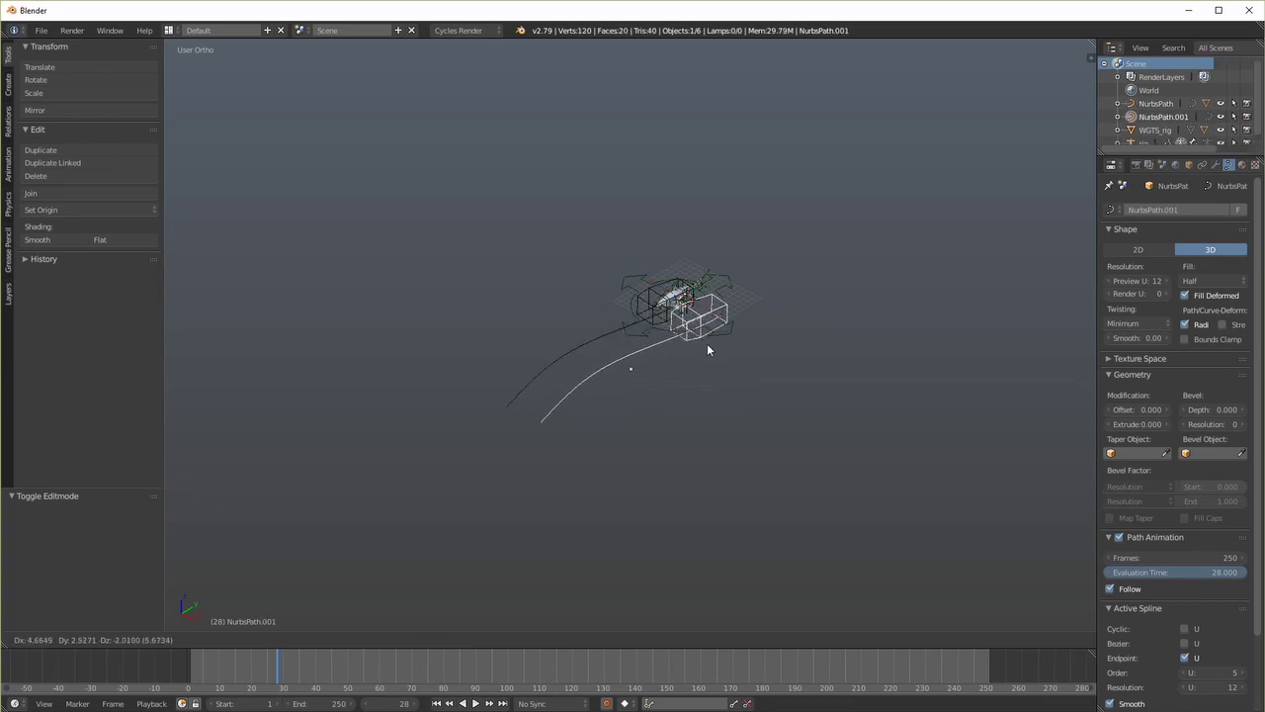
pyautogui.press('x')
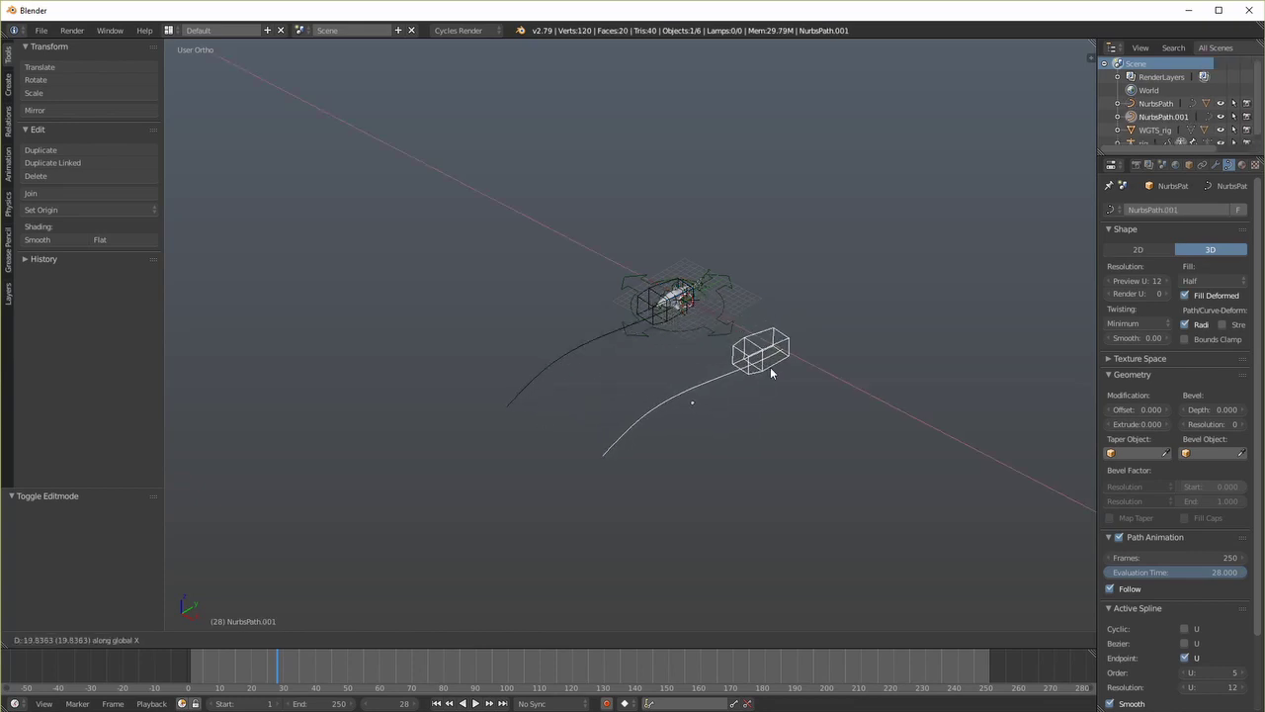
pyautogui.click(771, 372)
# Duplicate the newest box and path twice more along X, offsetting the copies by about 17.6 and 19.3 units
pyautogui.hotkey('shift', 'd')
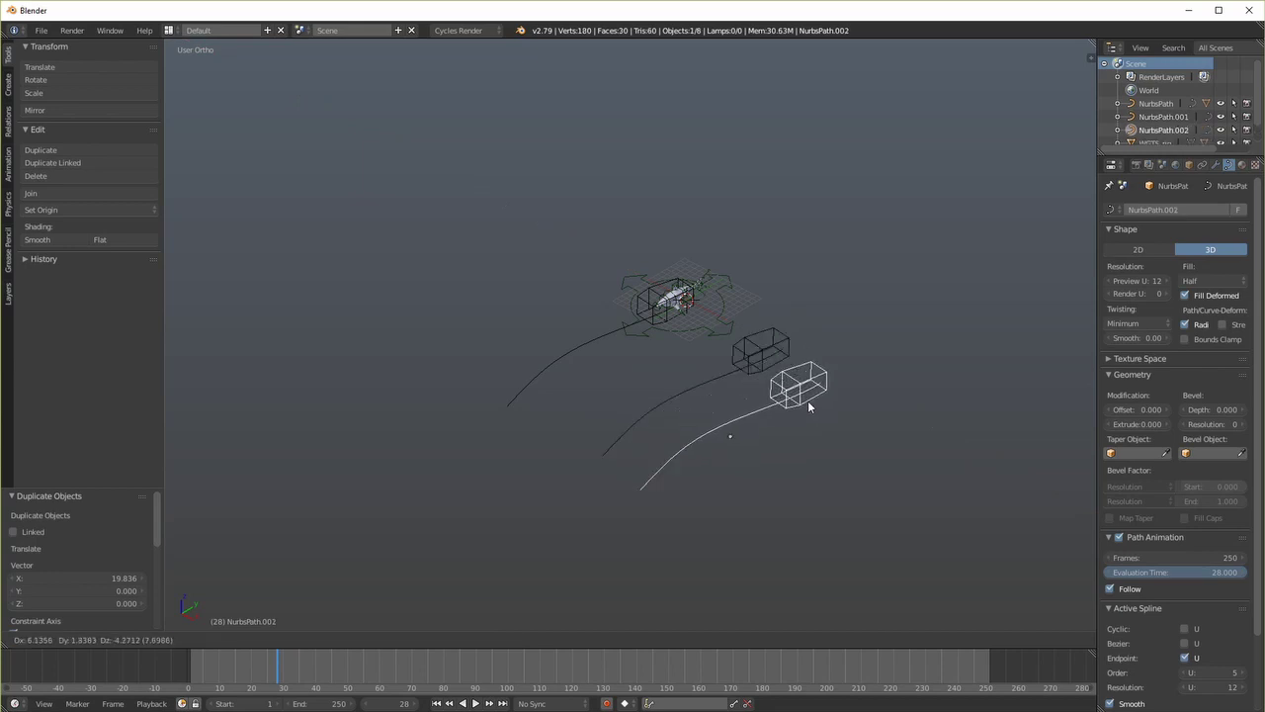
pyautogui.press('x')
pyautogui.click(846, 435)
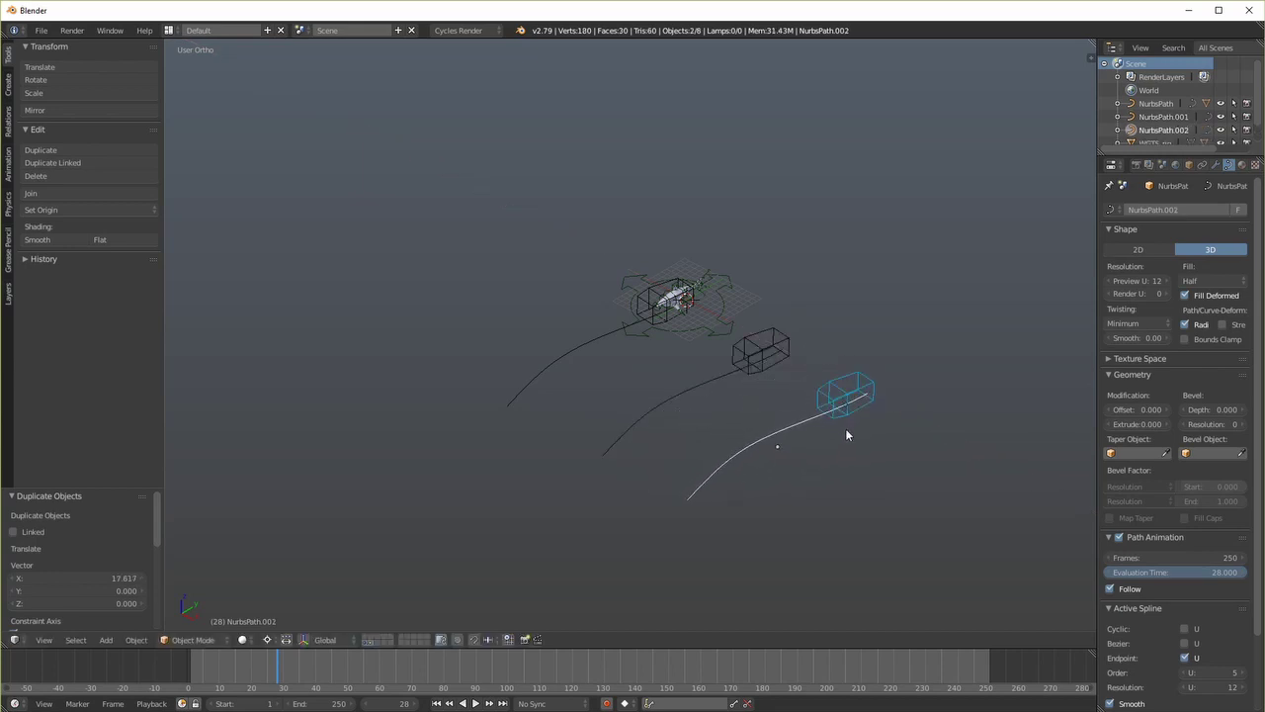
pyautogui.moveTo(764, 364); pyautogui.dragTo(797, 387, button='middle')
pyautogui.hotkey('shift', 'd')
pyautogui.press('x')
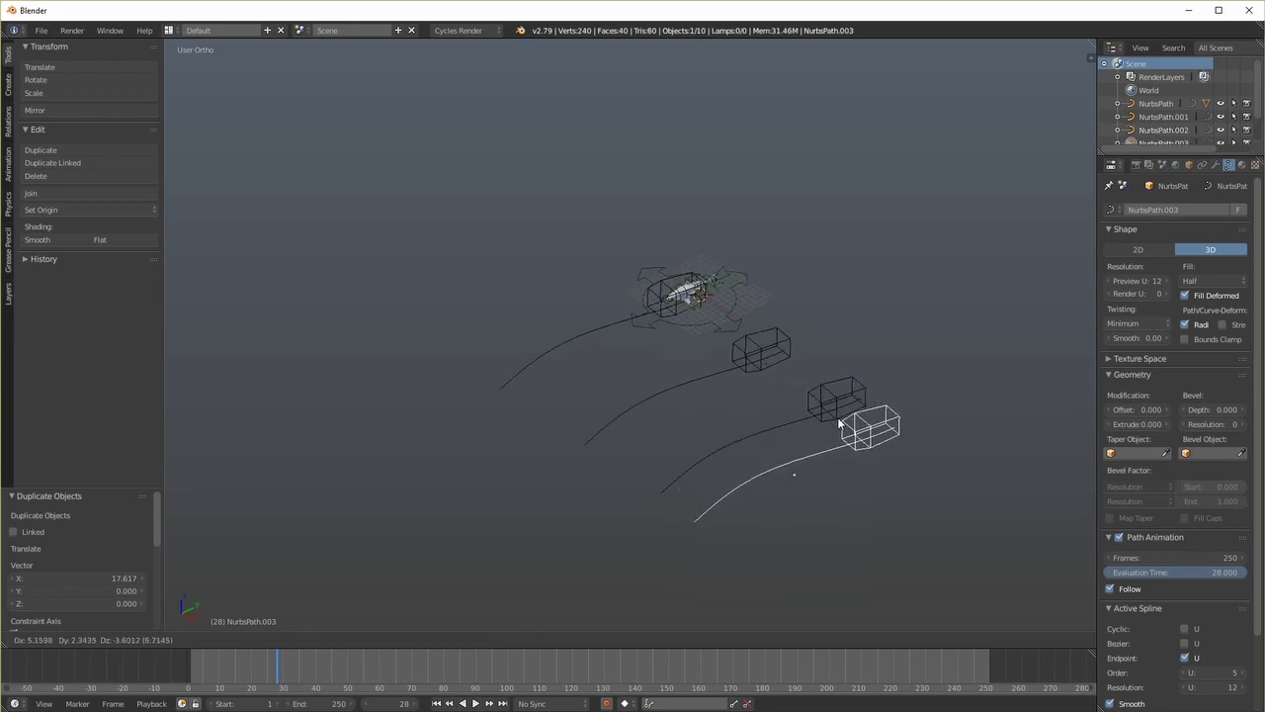
pyautogui.click(921, 462)
# Play the animation briefly to check the duplicated target boxes and return to the first frame
pyautogui.moveTo(593, 312)
pyautogui.mouseDown(button='middle')
pyautogui.moveTo(616, 326)
pyautogui.moveTo(579, 313)
pyautogui.mouseUp(button='middle')
pyautogui.hotkey('alt', 'a')
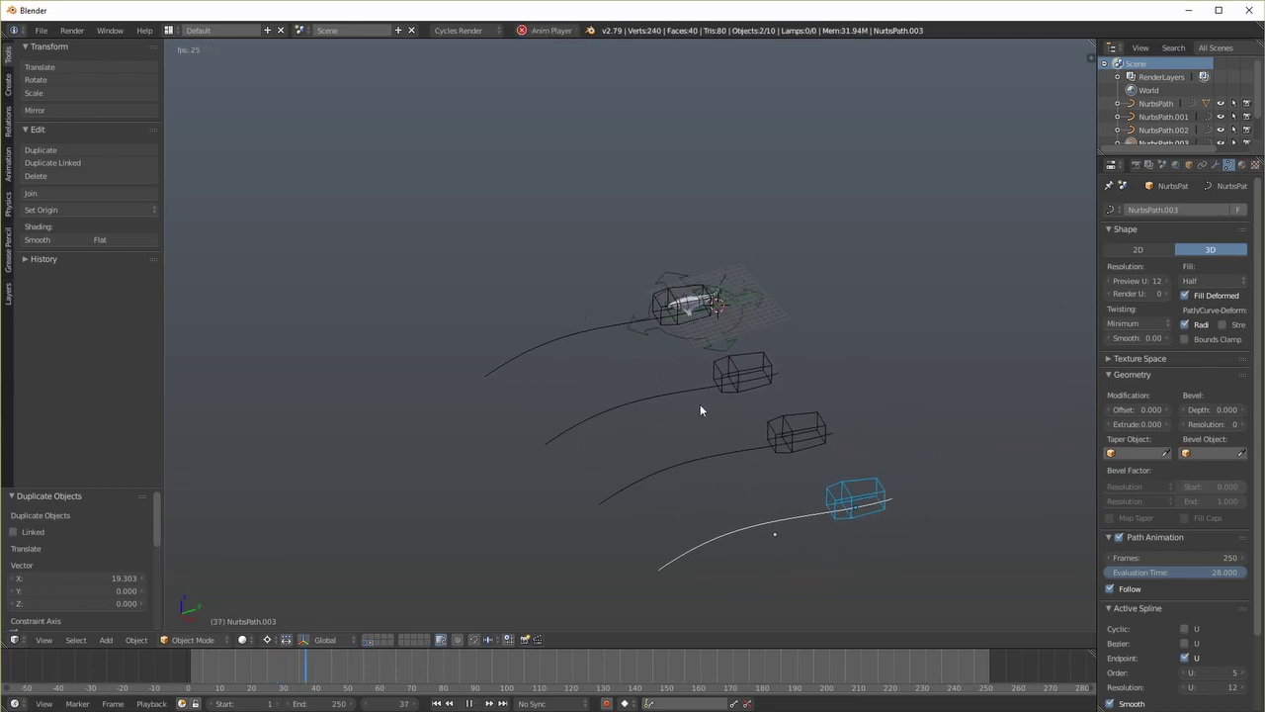
pyautogui.hotkey('shift', 'Left')
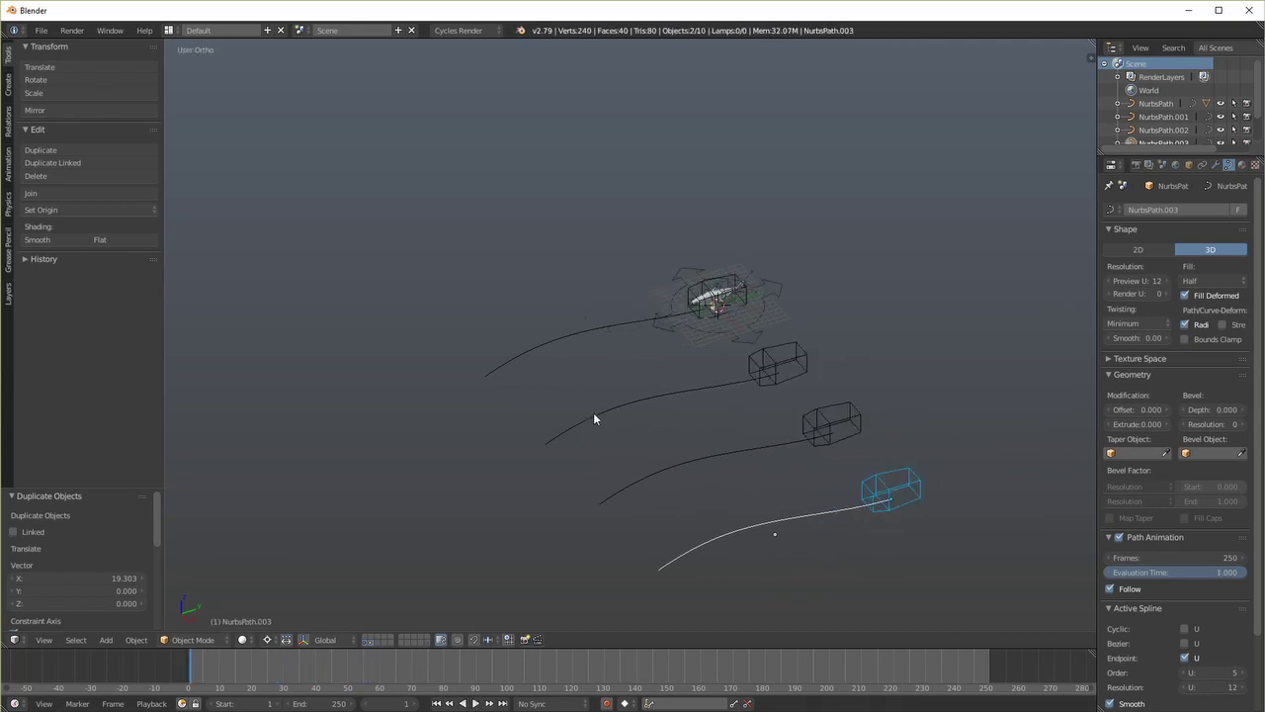
# Reshape the second path by moving its middle control point along positive X to bend it into an S-curve
pyautogui.rightClick(648, 400)
pyautogui.press('Tab')
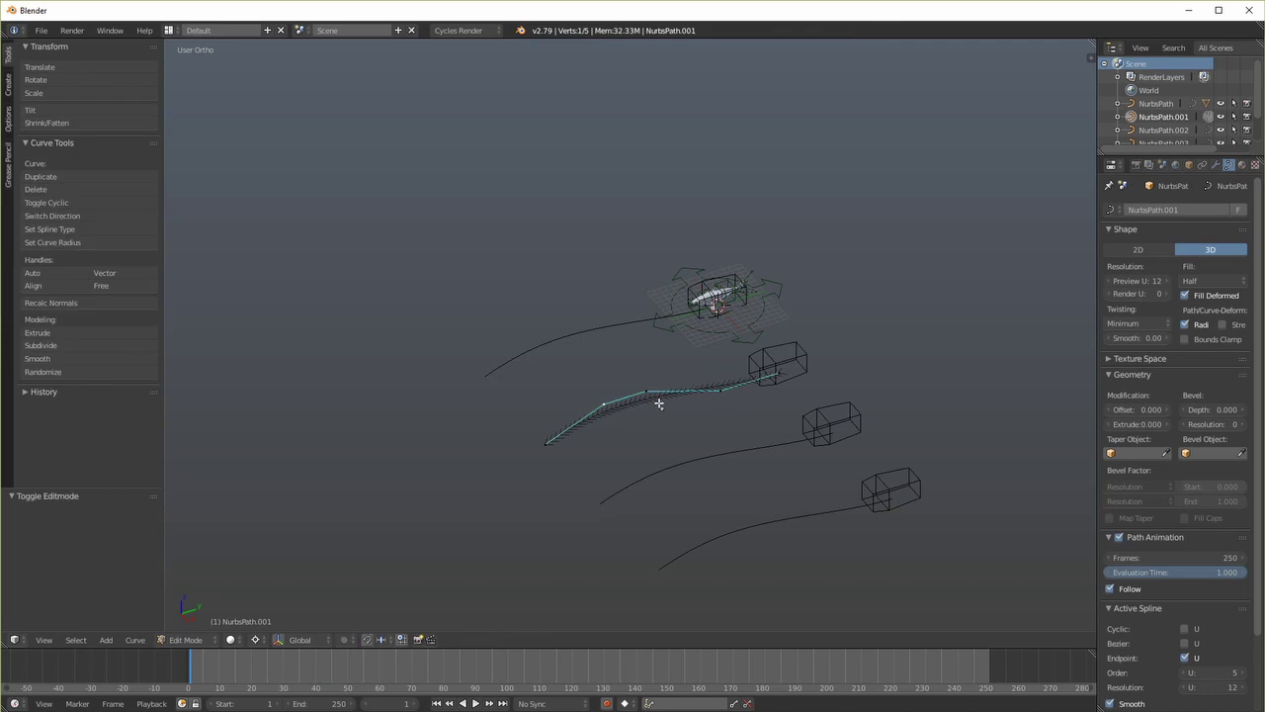
pyautogui.press('g')
pyautogui.press('x')
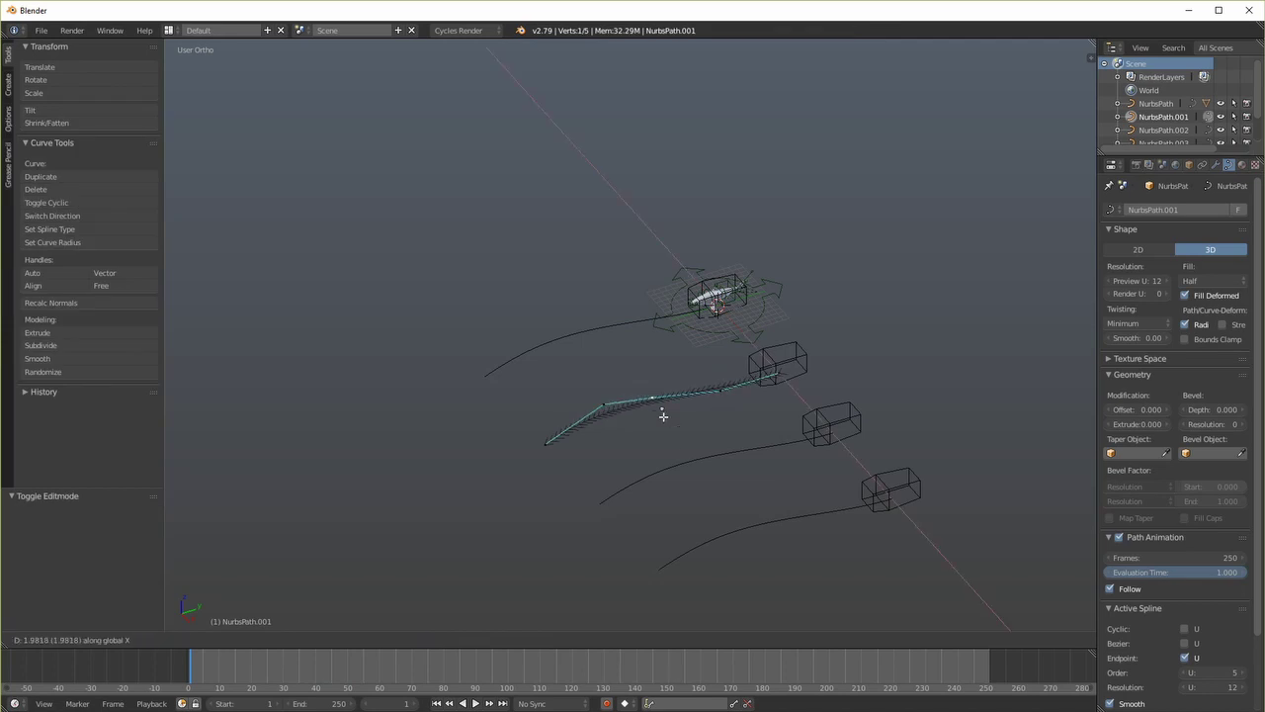
pyautogui.click(685, 446)
pyautogui.press('Tab')
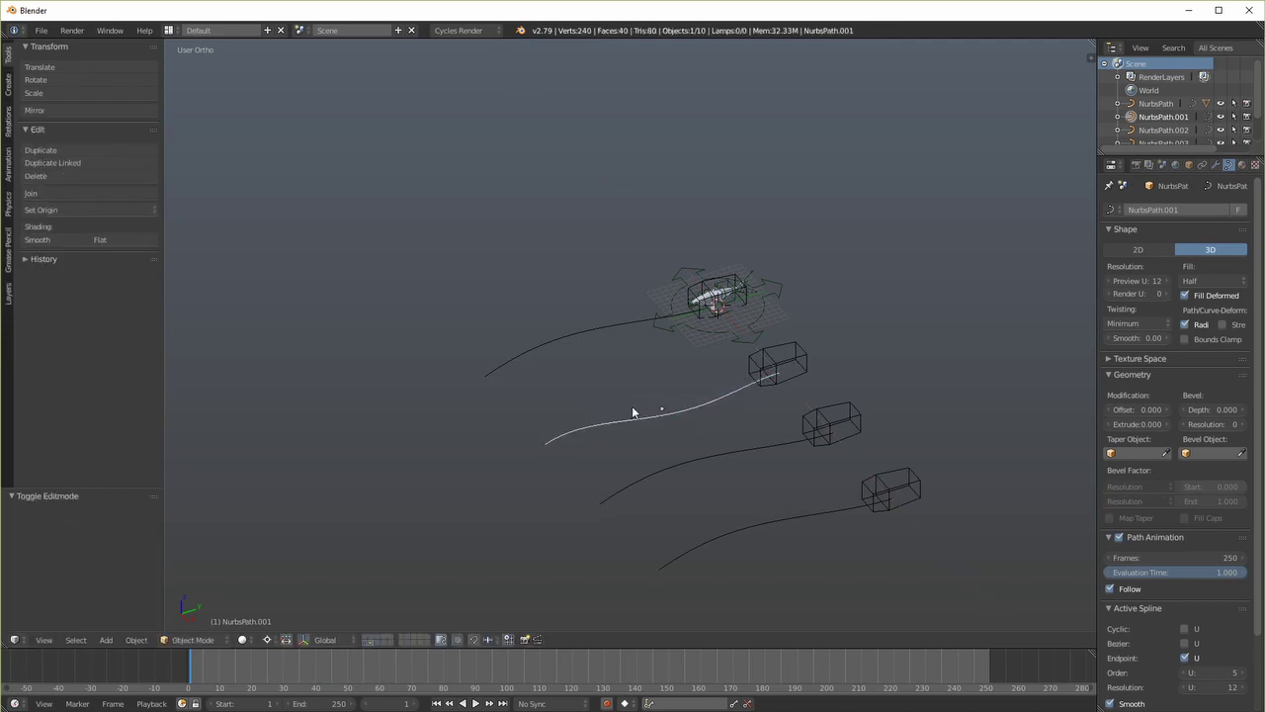
# Play back the animation to check all four target boxes following their paths, stop it and return to frame 1
pyautogui.scroll(-1, 633, 404)
pyautogui.moveTo(634, 403); pyautogui.dragTo(647, 345, button='middle')
pyautogui.hotkey('alt', 'a')
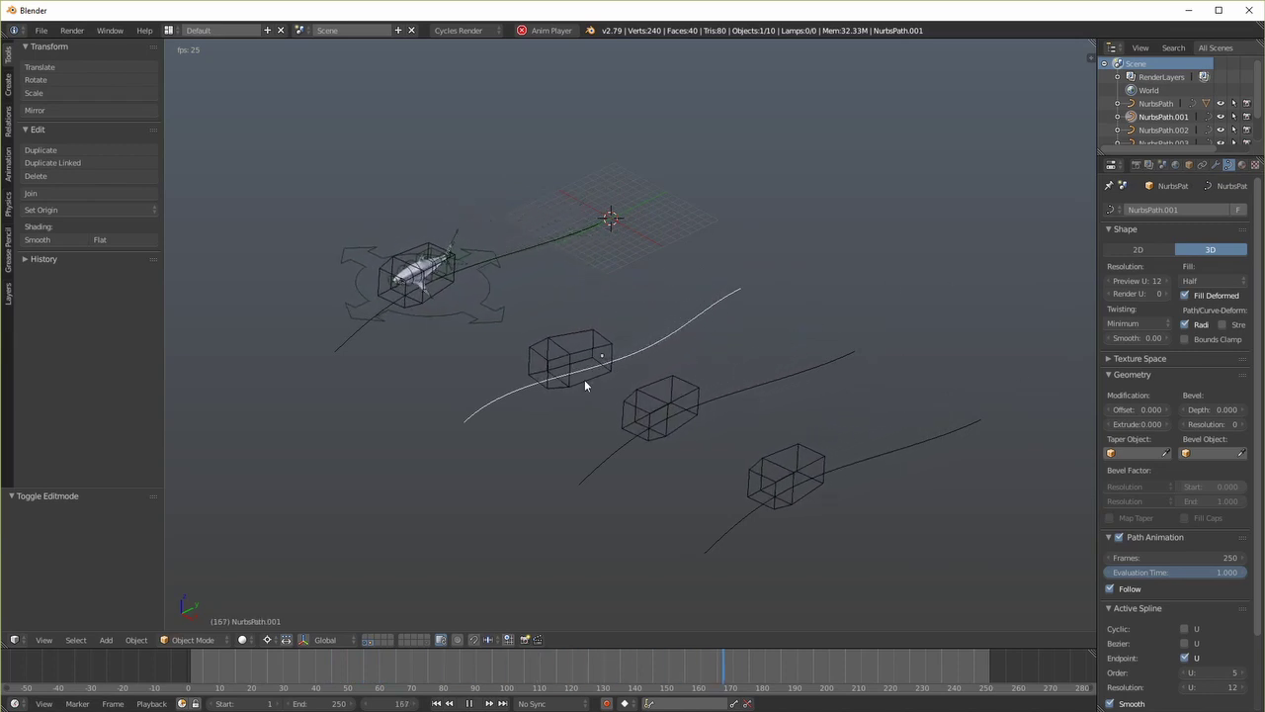
pyautogui.hotkey('alt', 'a')
pyautogui.hotkey('shift', 'Left')
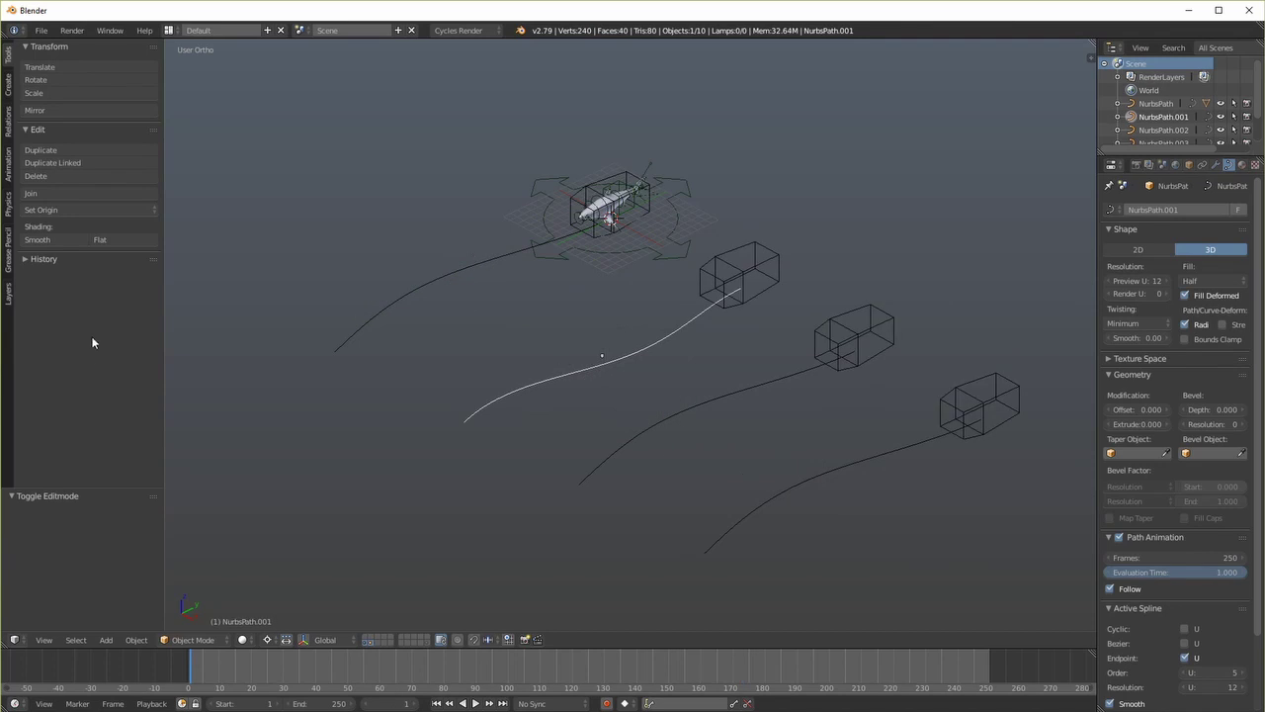
# For the shark rig, enable Distribute multiple copies of the rig in FishSim and copy the models onto the targets
pyautogui.rightClick(661, 249)
pyautogui.hotkey('ctrl', 'Tab')
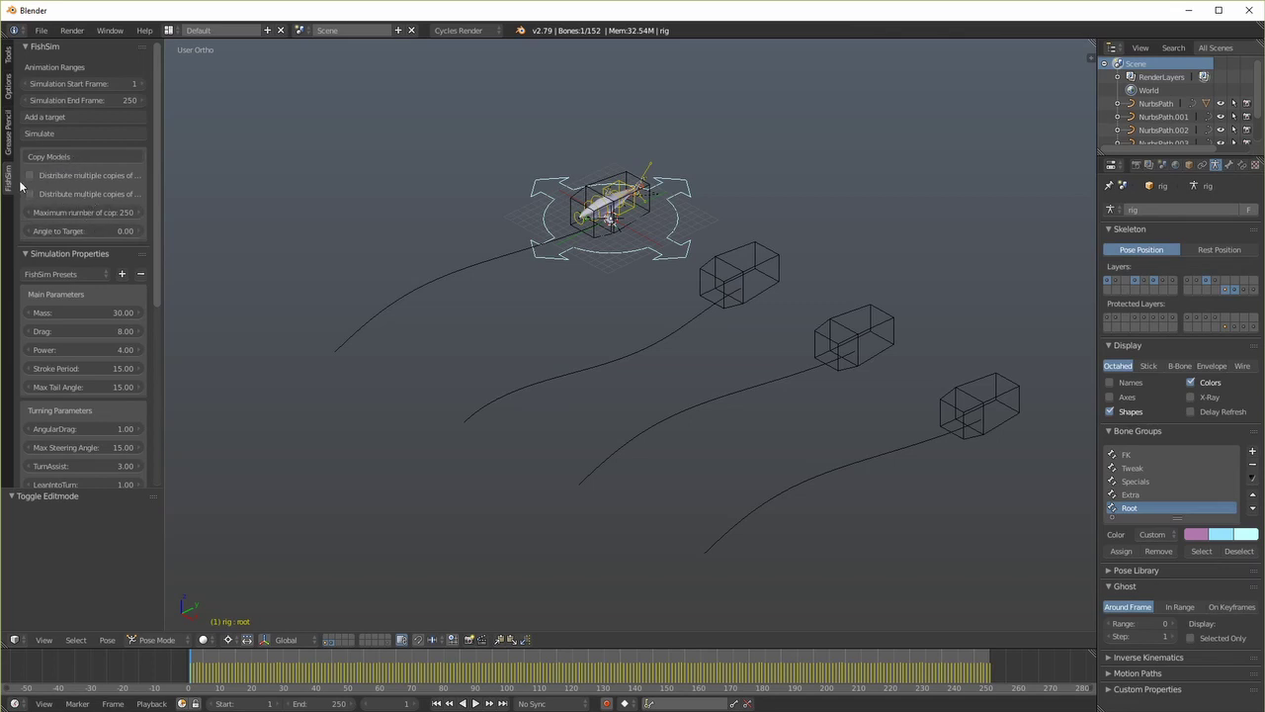
pyautogui.moveTo(159, 186); pyautogui.dragTo(280, 184)
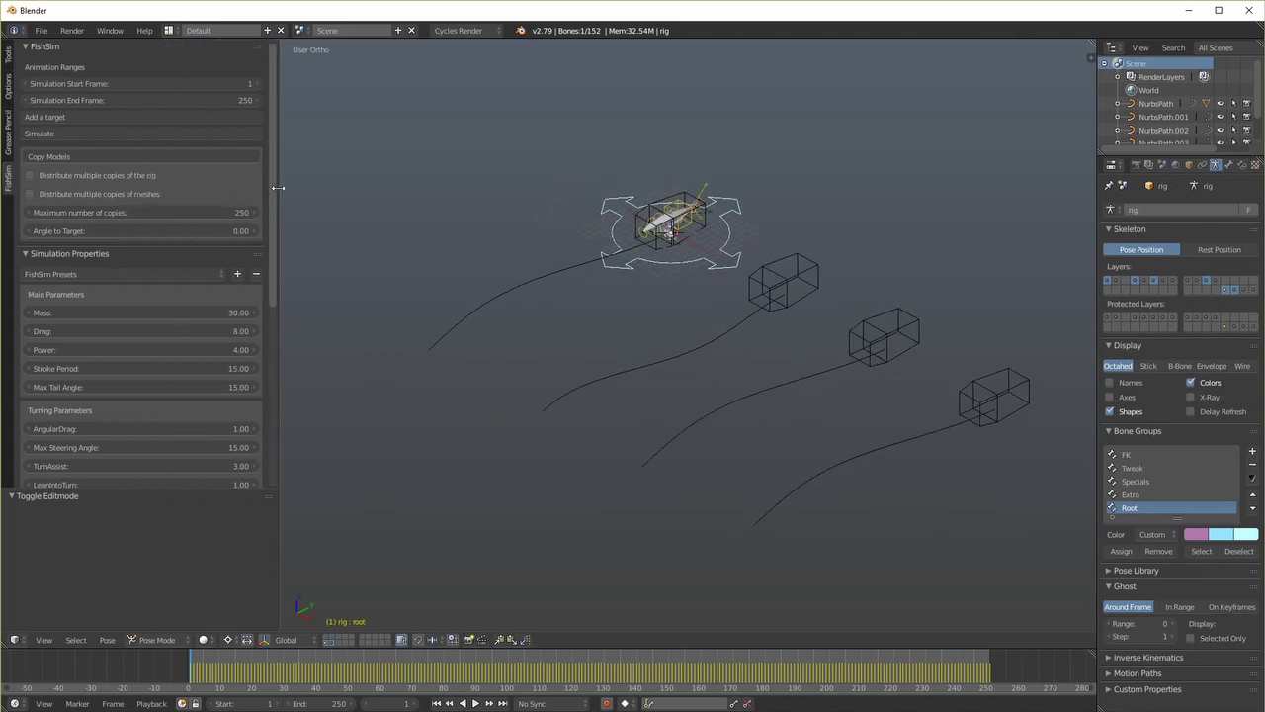
pyautogui.click(30, 176)
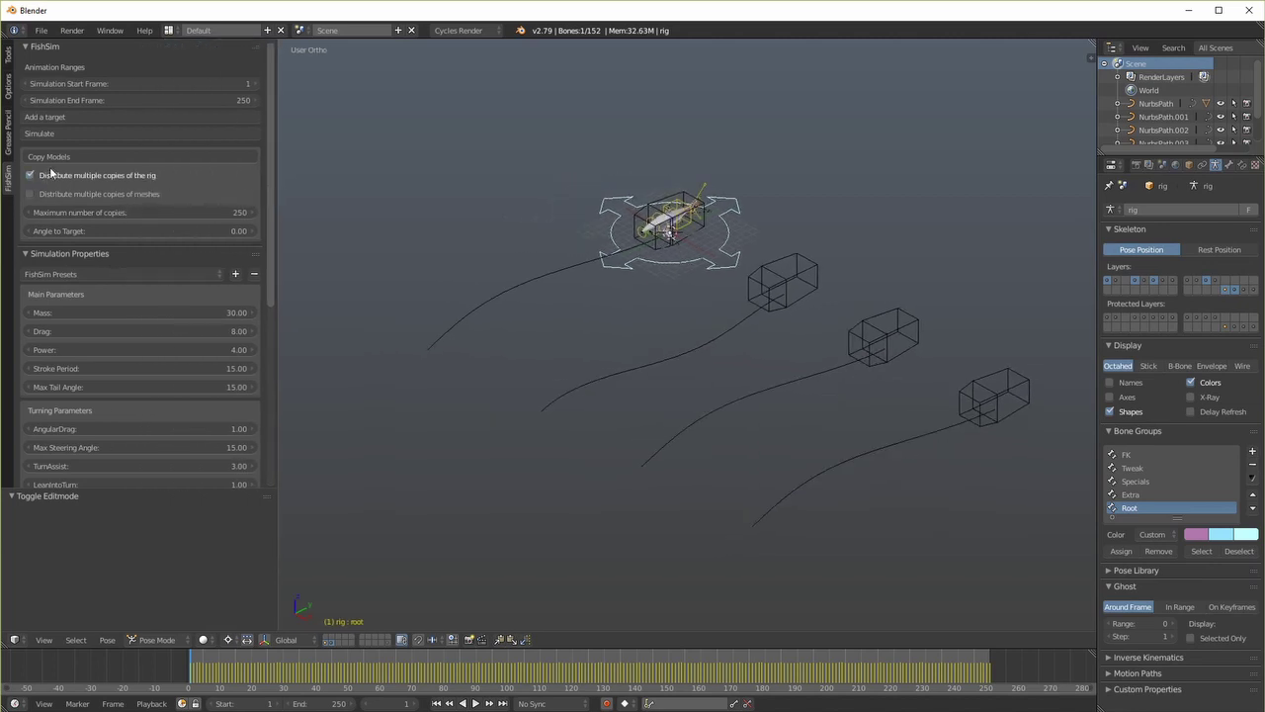
pyautogui.click(58, 161)
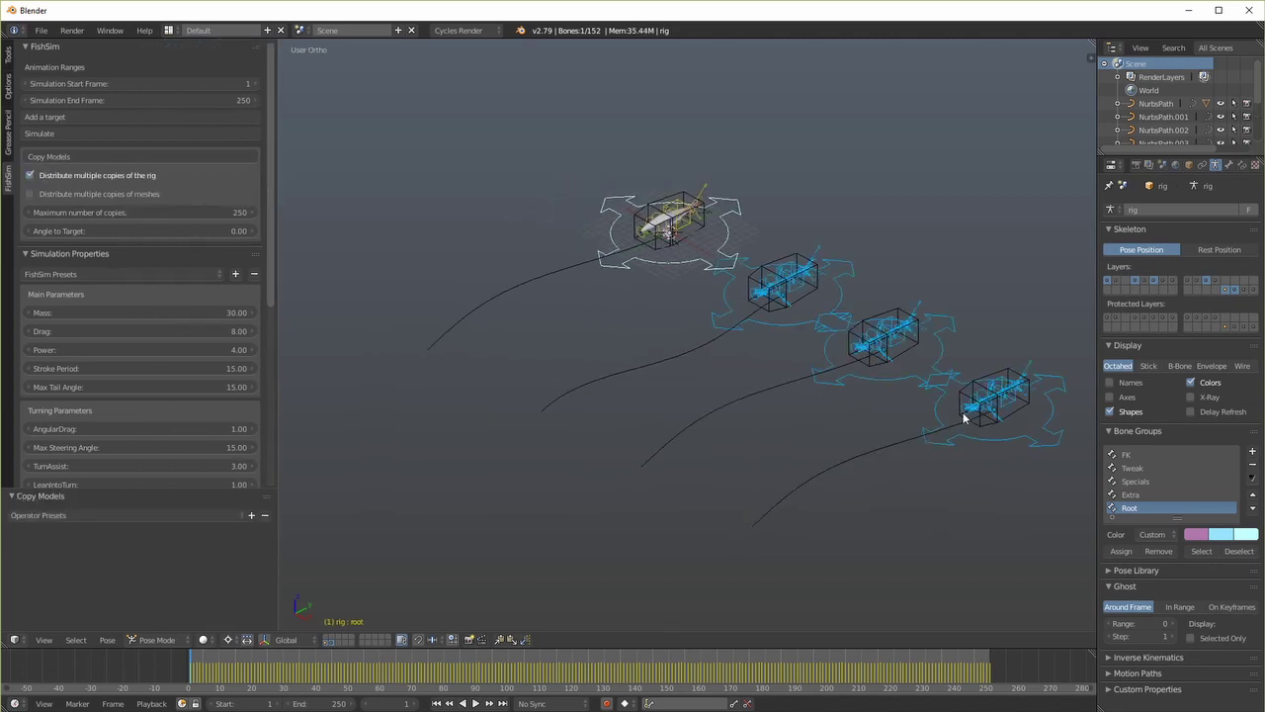
pyautogui.moveTo(985, 404)
pyautogui.mouseDown(button='middle')
pyautogui.moveTo(899, 396)
pyautogui.moveTo(963, 403)
pyautogui.mouseUp(button='middle')
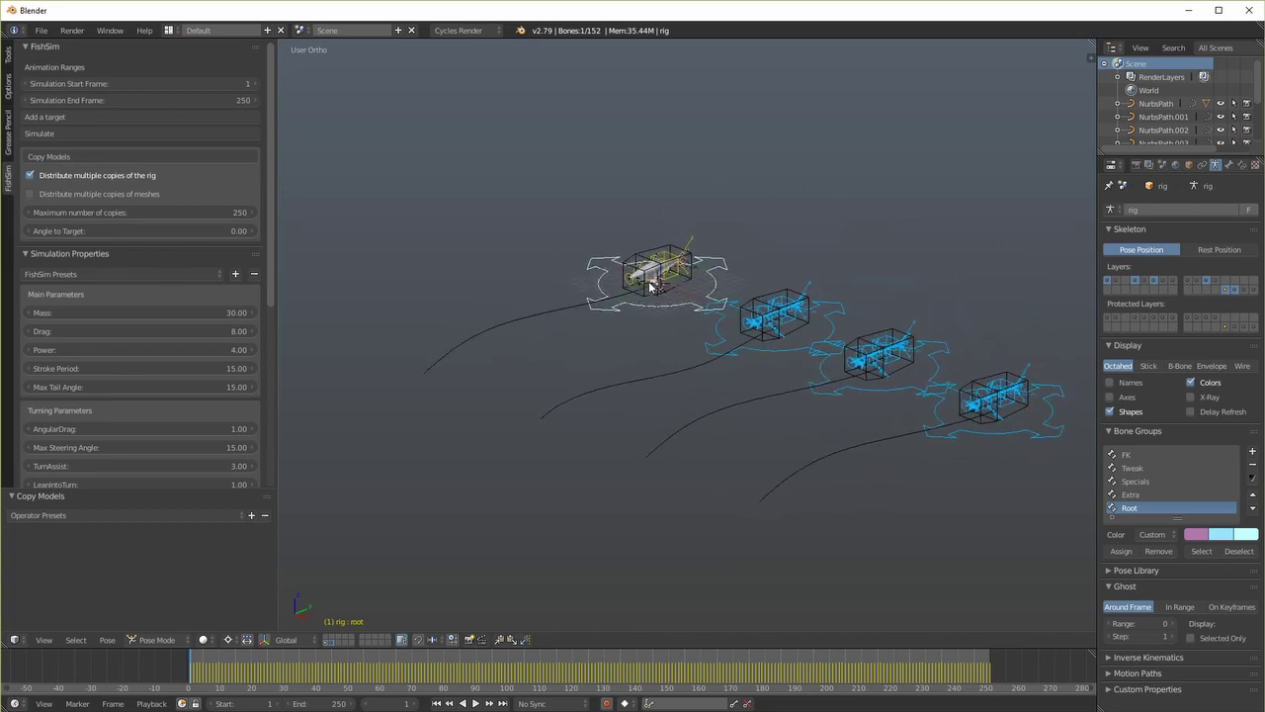
pyautogui.moveTo(650, 286); pyautogui.dragTo(664, 281, button='middle')
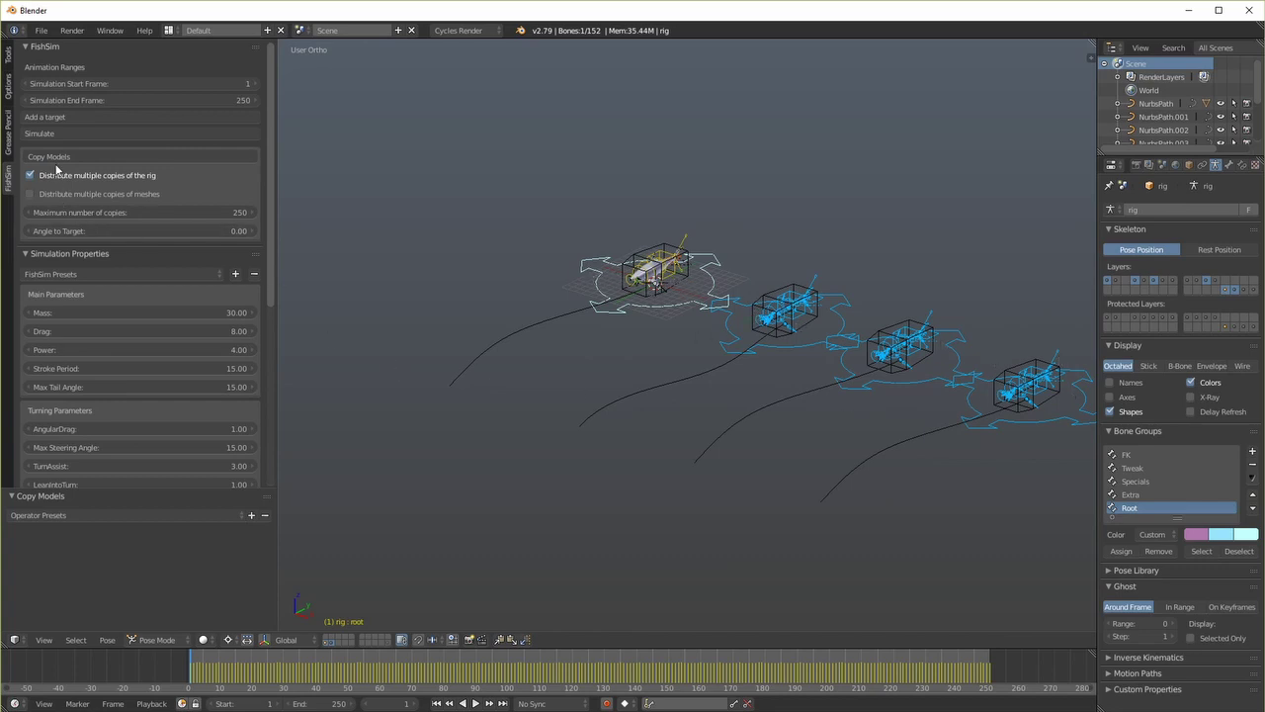
# Simulate the swimming of the copied shark rigs in FishSim and play back the animation to check the motion from another angle
pyautogui.click(58, 133)
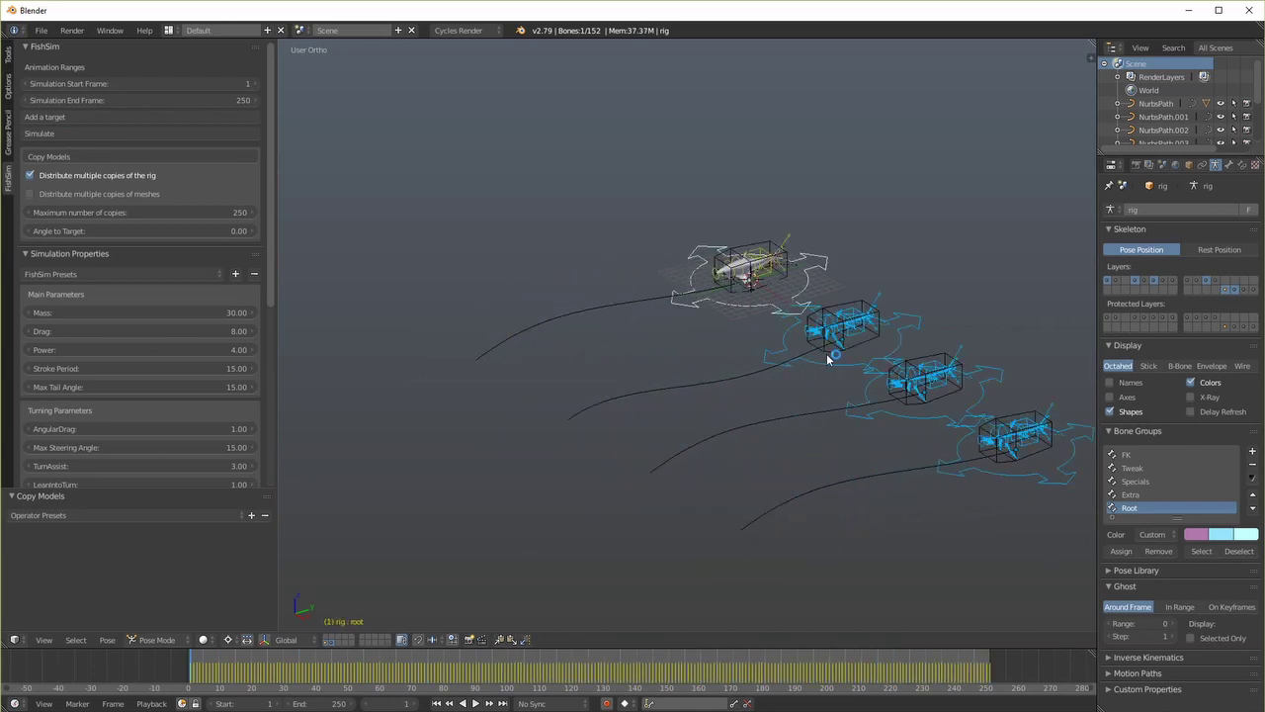
pyautogui.scroll(-1, 858, 360)
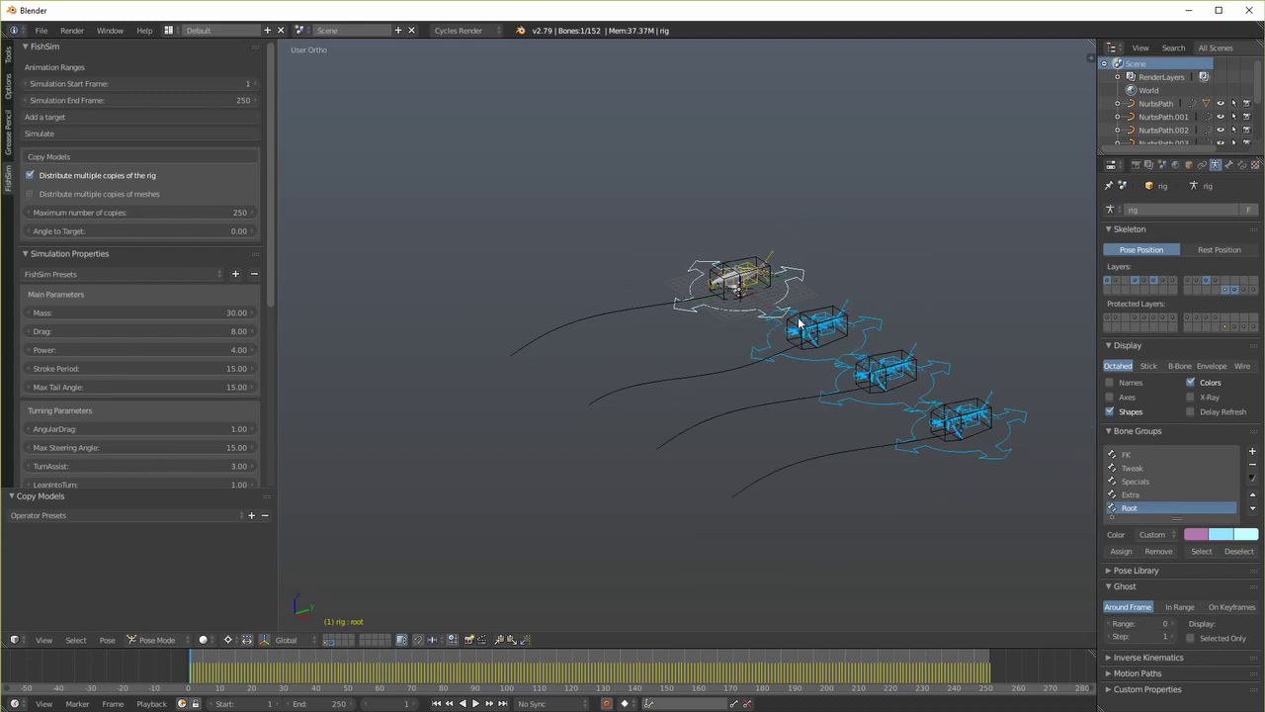
pyautogui.hotkey('alt', 'a')
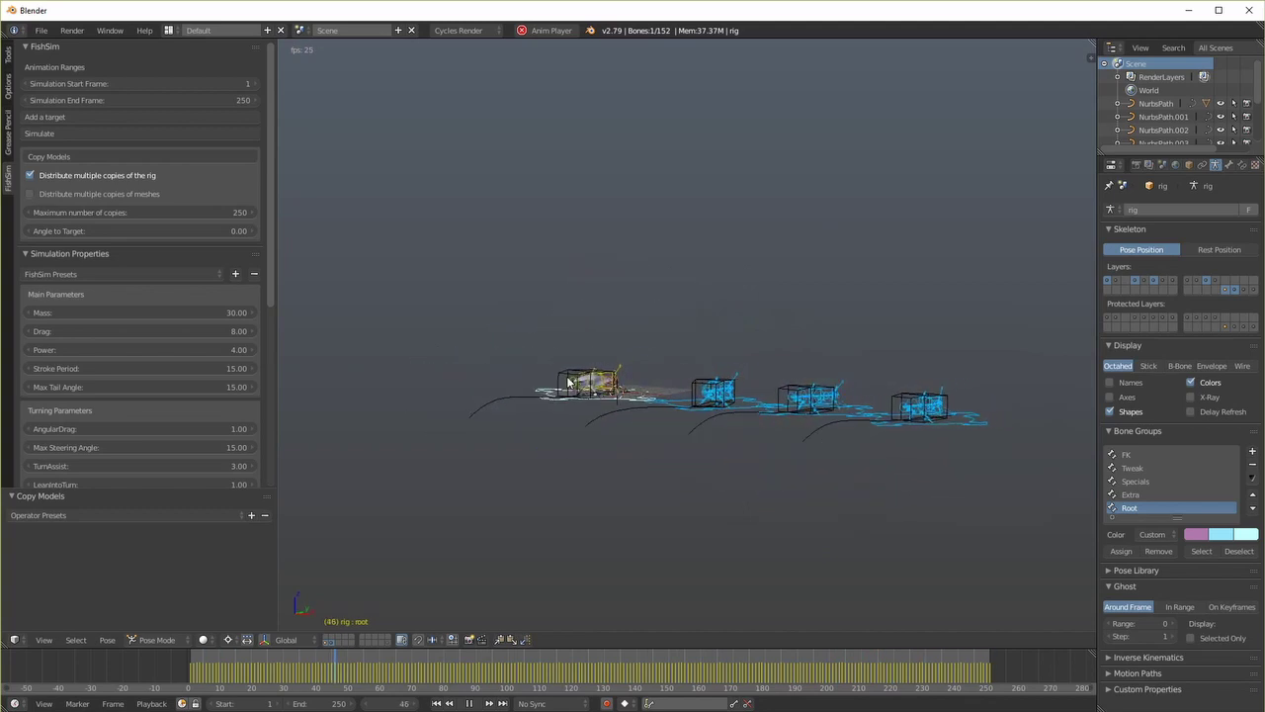
pyautogui.moveTo(568, 382); pyautogui.dragTo(716, 471, button='middle')
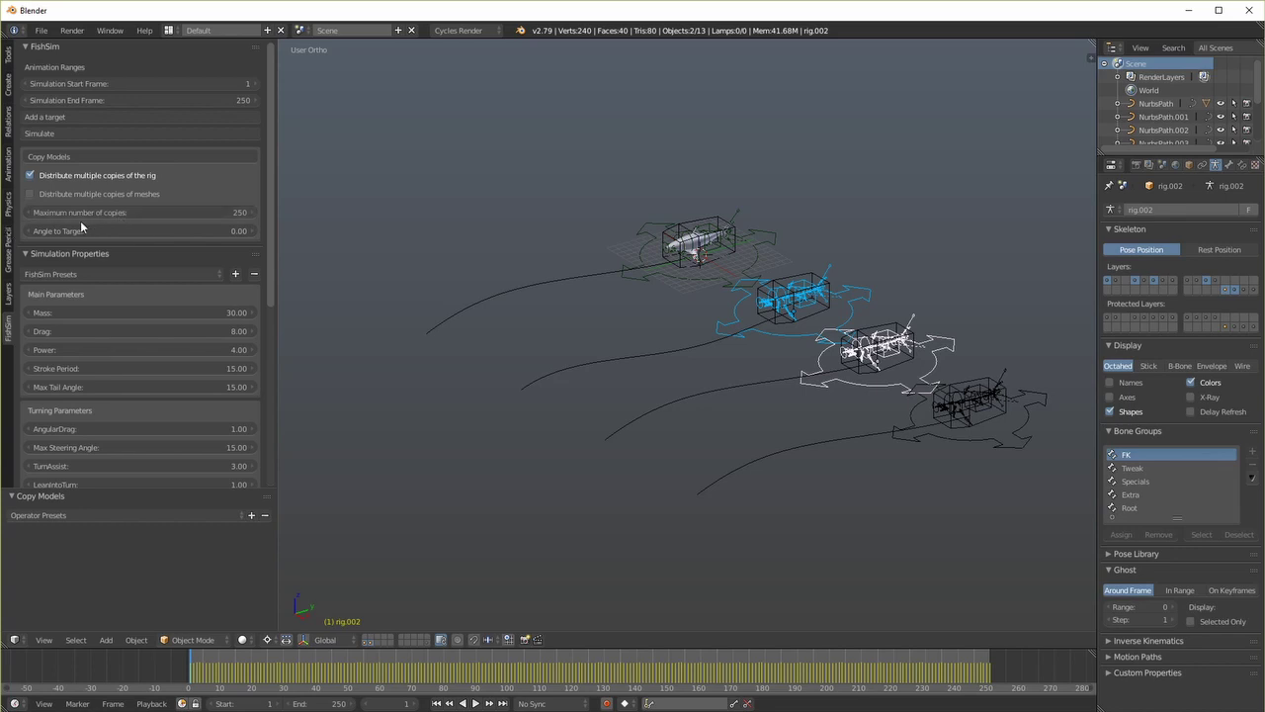
# Set FishSim's maximum number of copies to 1
pyautogui.click(128, 212)
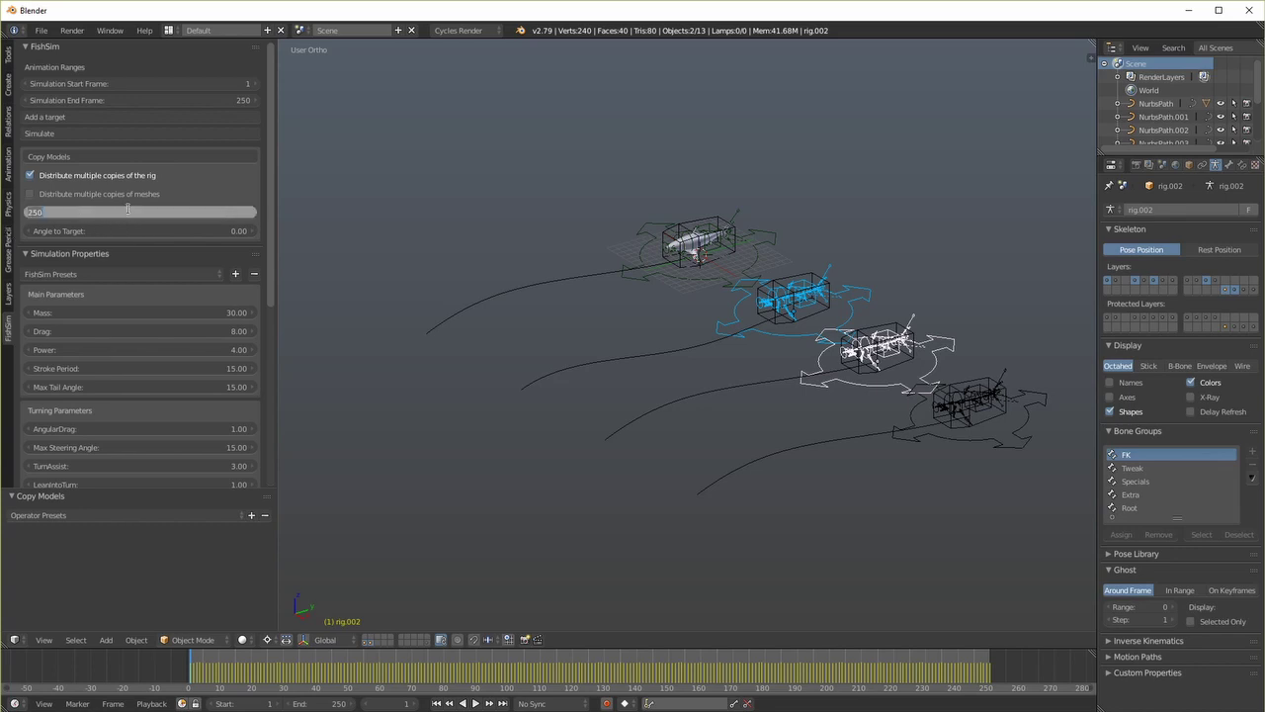
pyautogui.write('1')
pyautogui.press('Return')
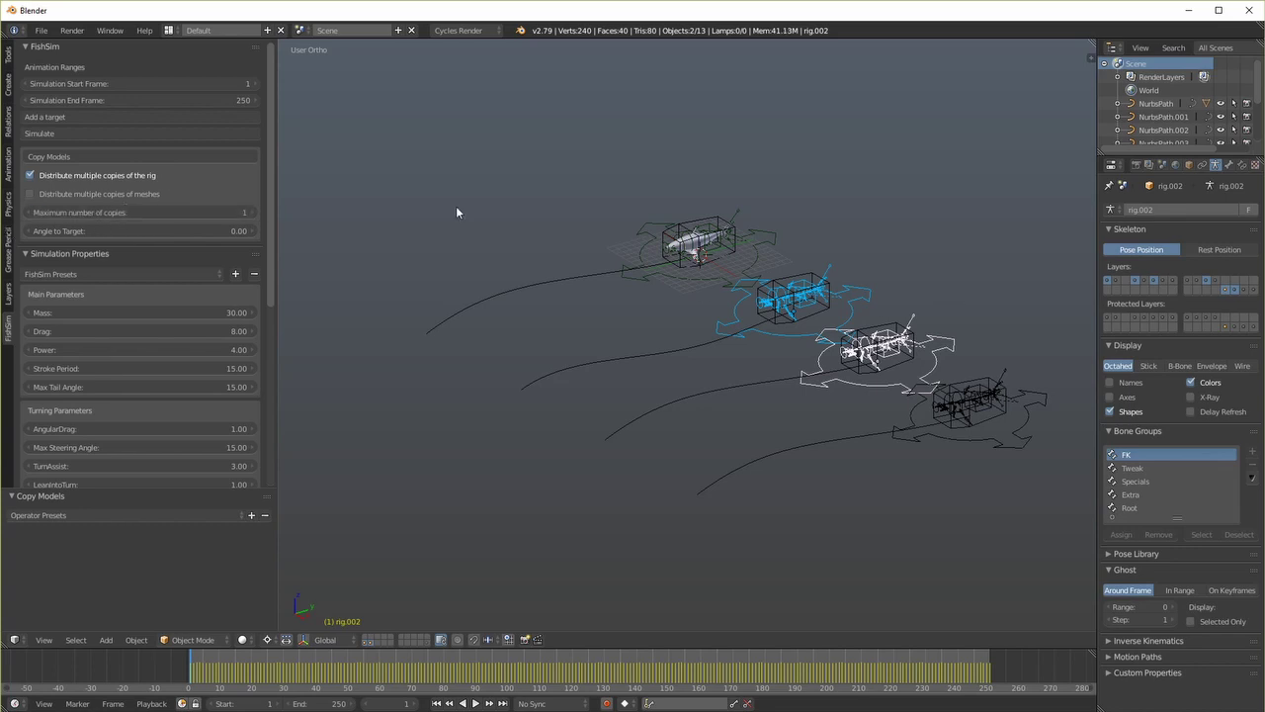
# Delete the three copied shark rigs from the target boxes, keeping only the original rig
pyautogui.press('x')
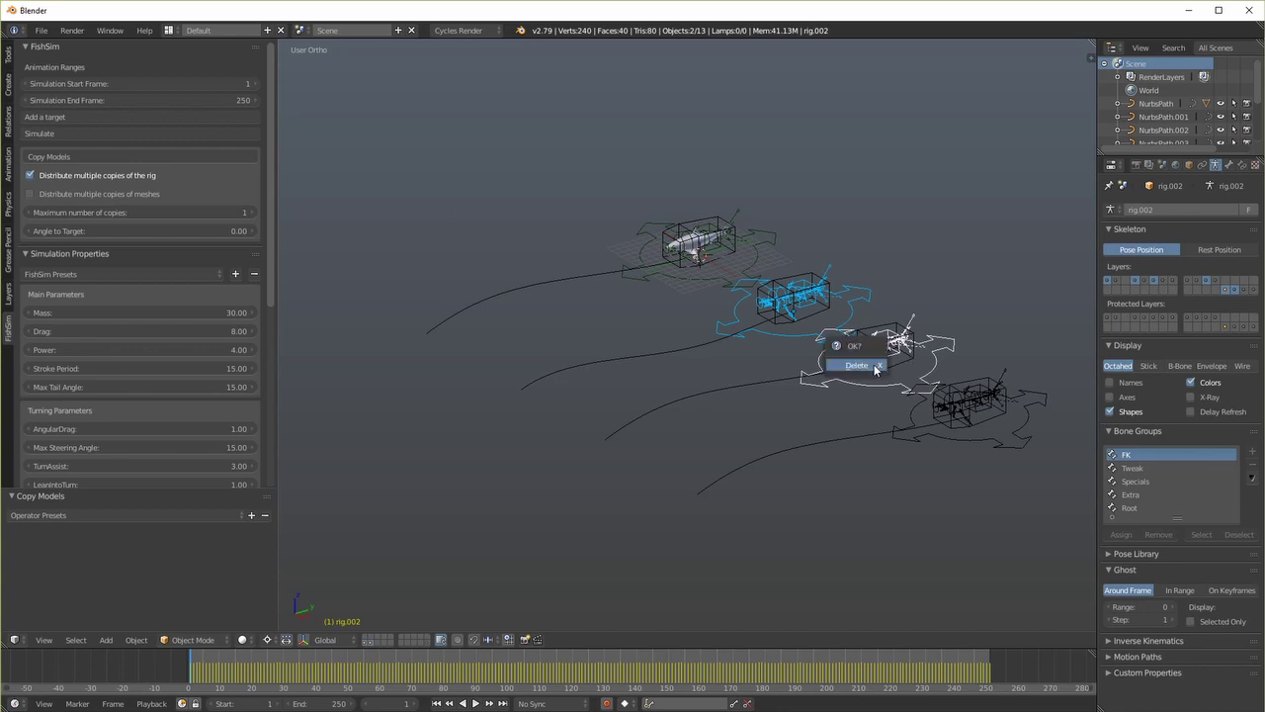
pyautogui.click(860, 372)
pyautogui.rightClick(933, 432)
pyautogui.press('x')
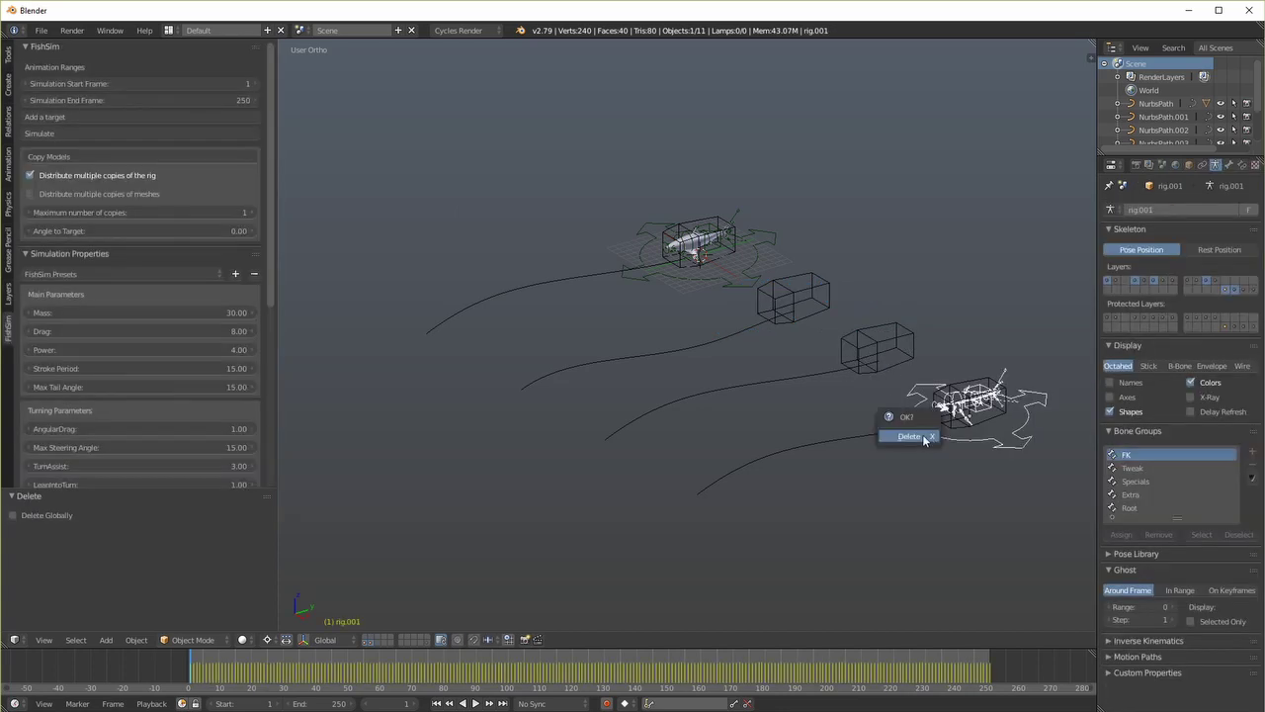
pyautogui.click(924, 437)
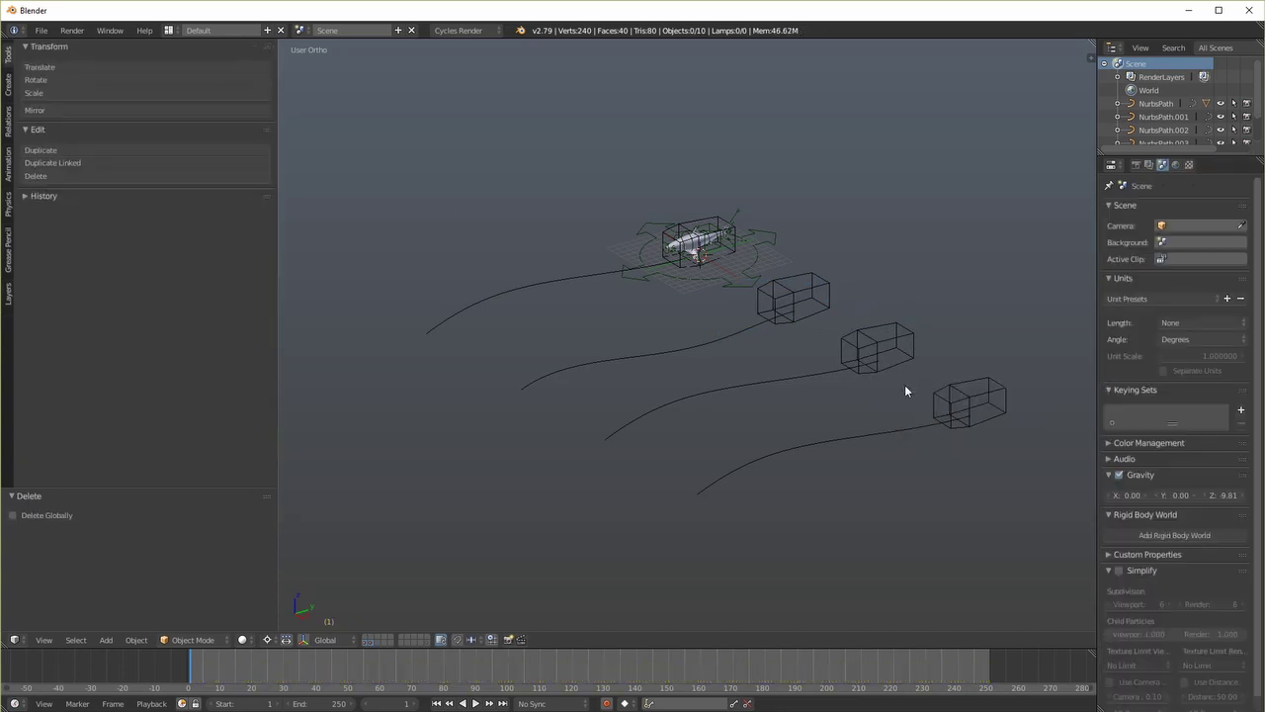
# Select the original shark rig in Pose Mode, copy the model onto one target and run the FishSim simulation
pyautogui.rightClick(679, 279)
pyautogui.hotkey('ctrl', 'Tab')
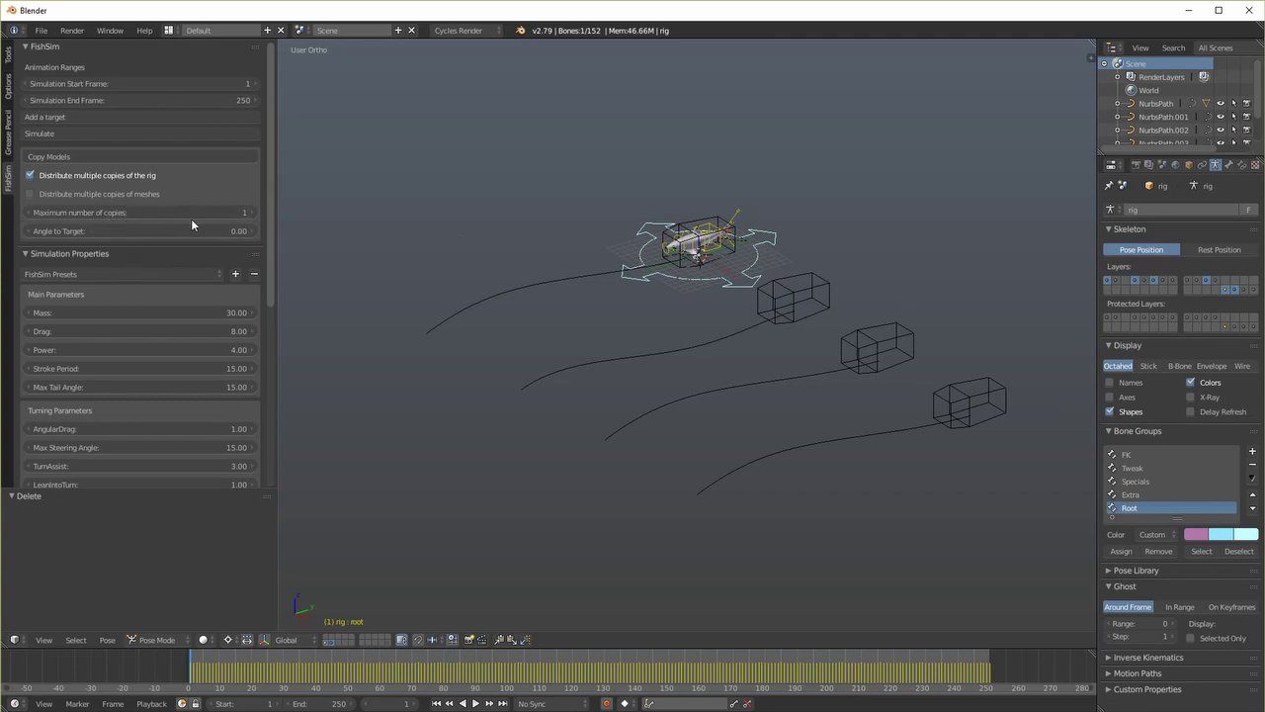
pyautogui.click(72, 156)
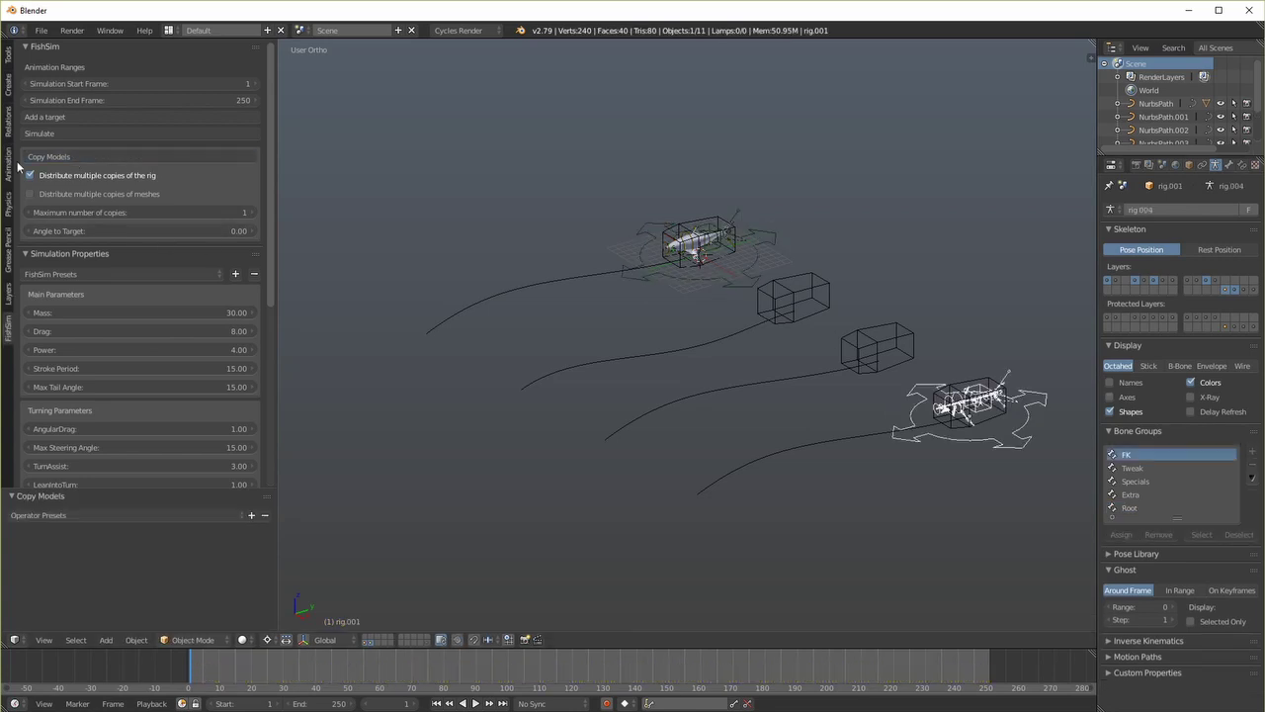
pyautogui.click(48, 134)
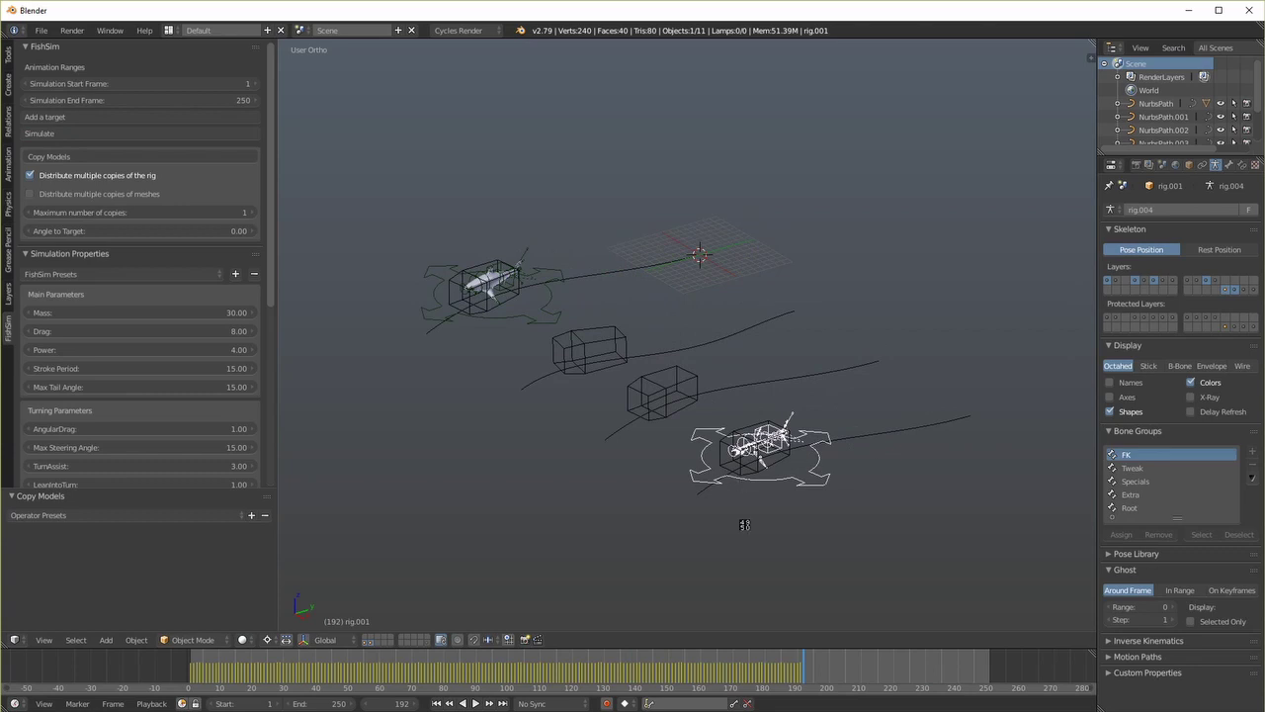
# Play back the original and single copied rig from the first frame, stop playback and rerun the simulation
pyautogui.hotkey('shift', 'Left')
pyautogui.hotkey('alt', 'a')
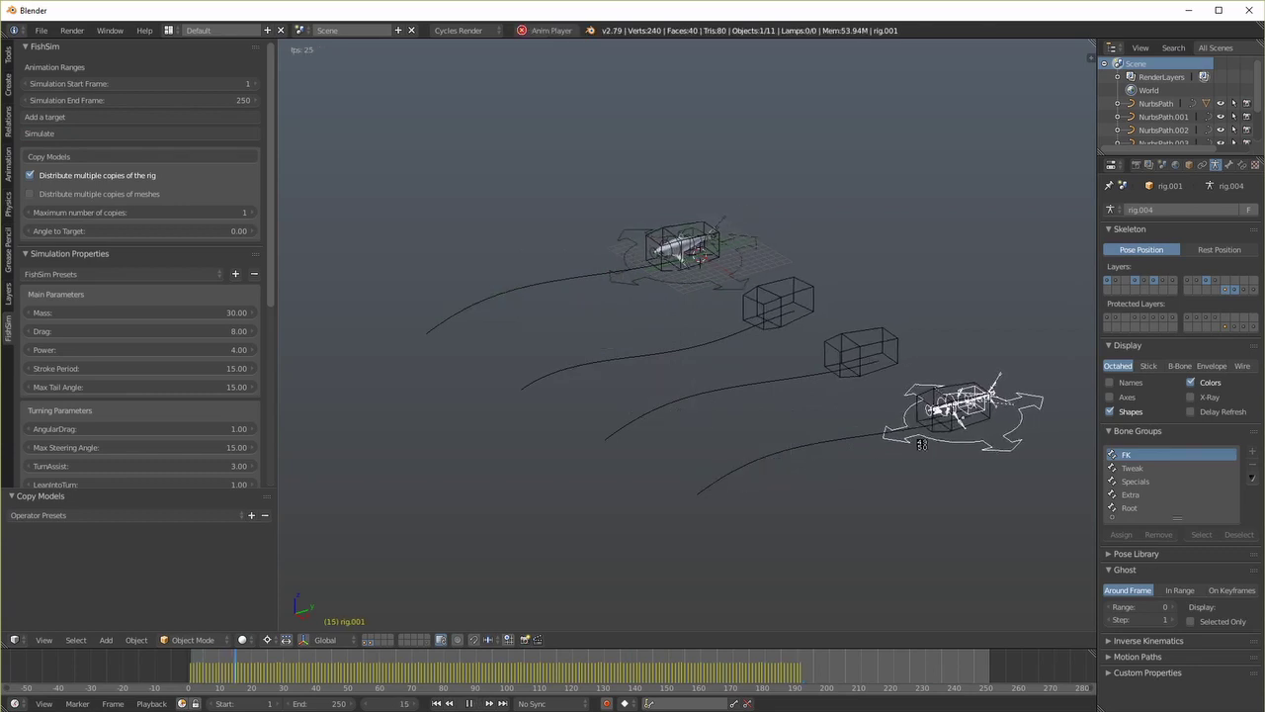
pyautogui.moveTo(1001, 419); pyautogui.dragTo(941, 396, button='middle')
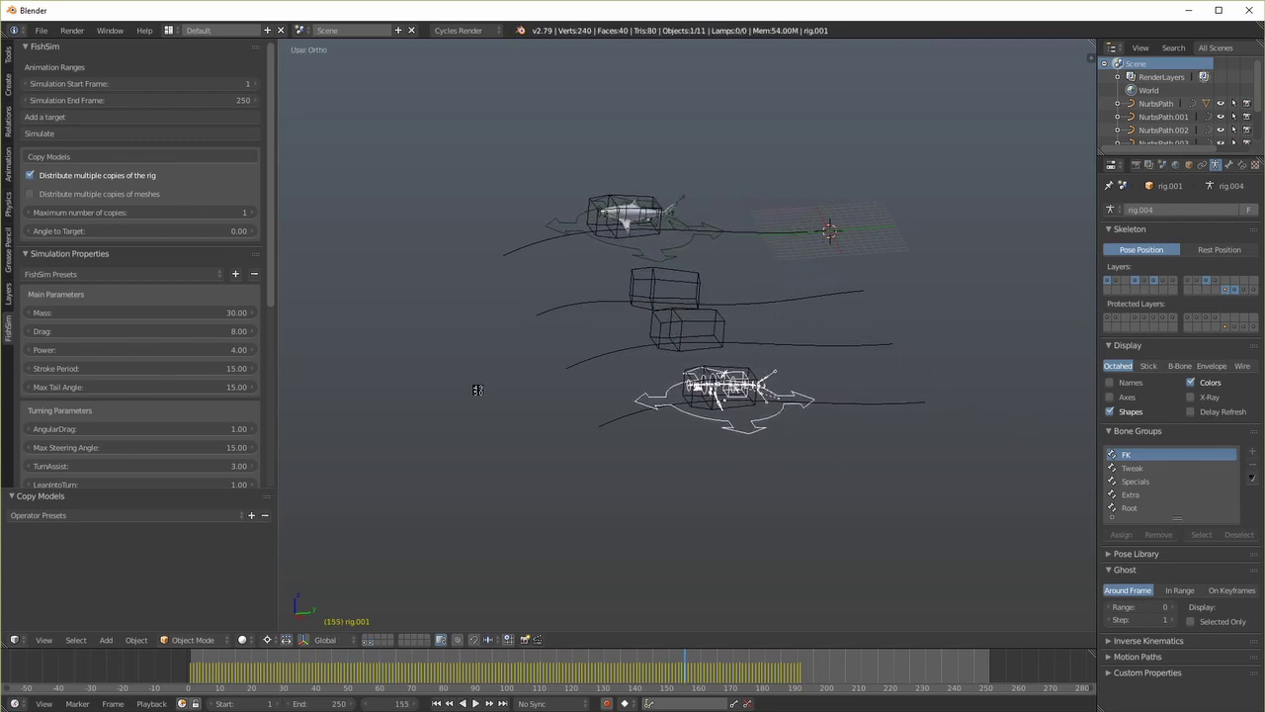
pyautogui.press('Escape')
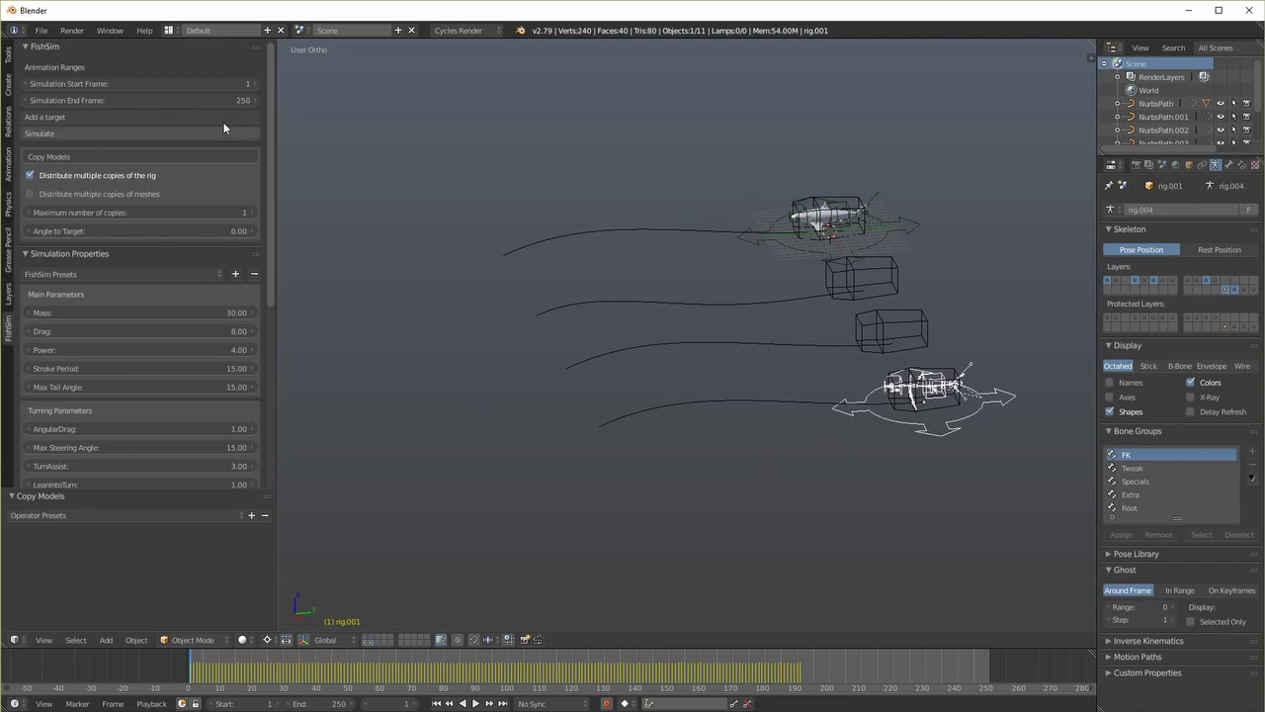
pyautogui.click(98, 137)
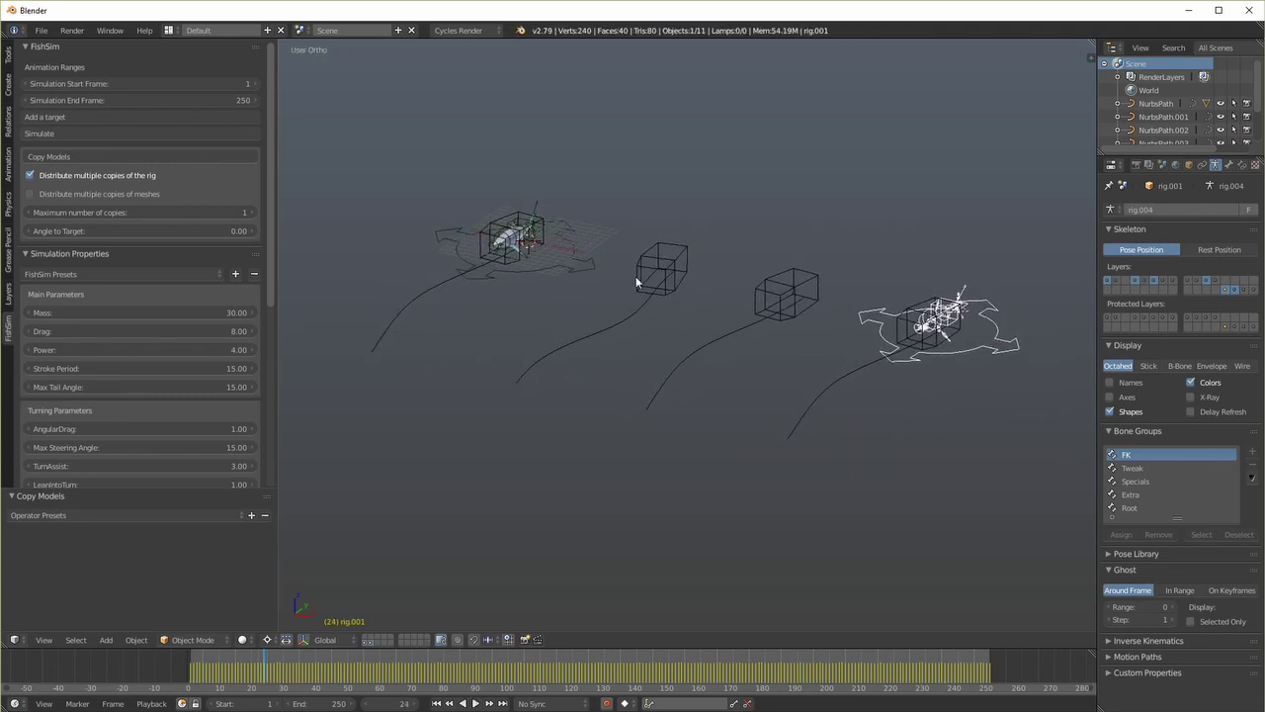
# Raise the maximum number of copies to 2, copy the rigs onto the targets and simulate them
pyautogui.click(143, 213)
pyautogui.write('2')
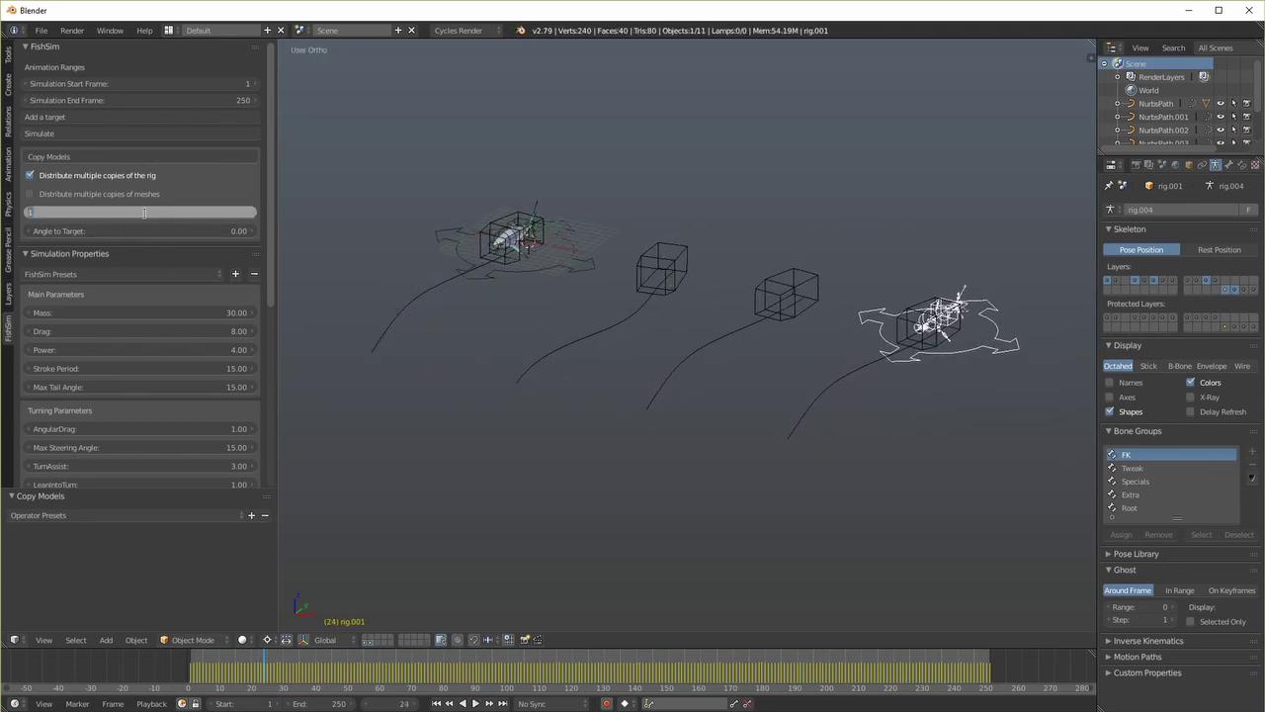
pyautogui.press('Return')
pyautogui.click(87, 132)
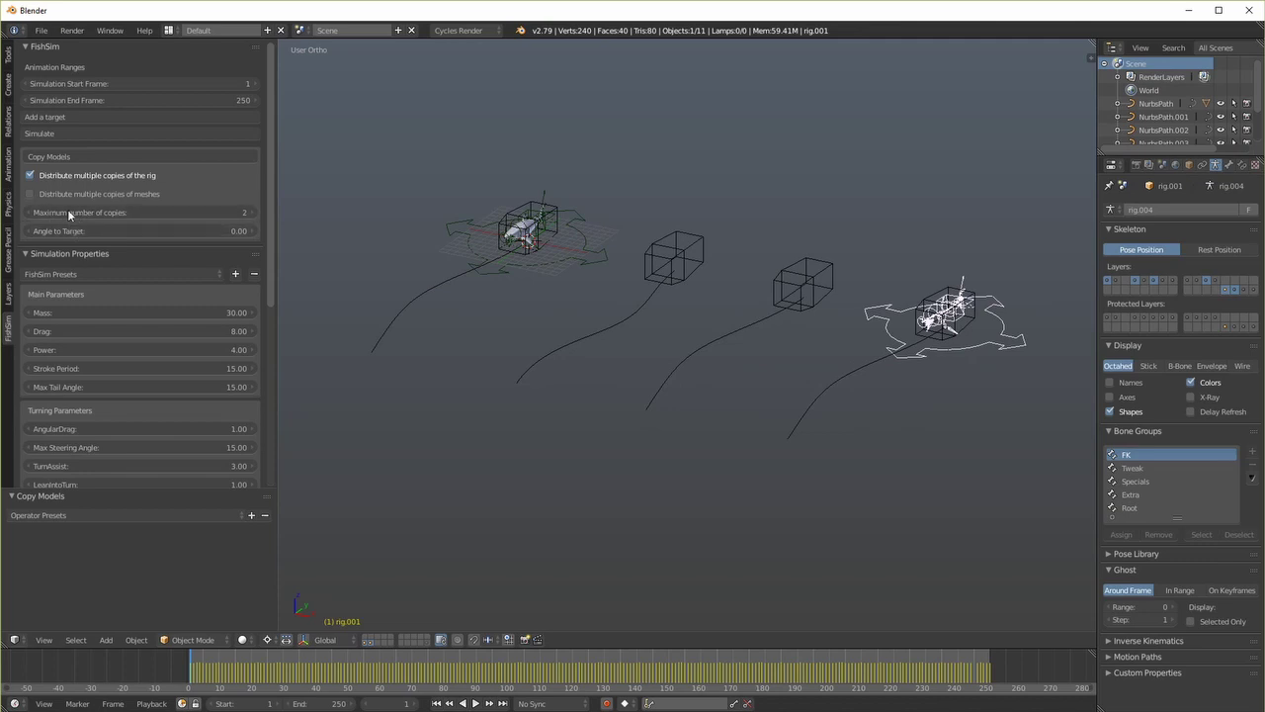
pyautogui.click(55, 157)
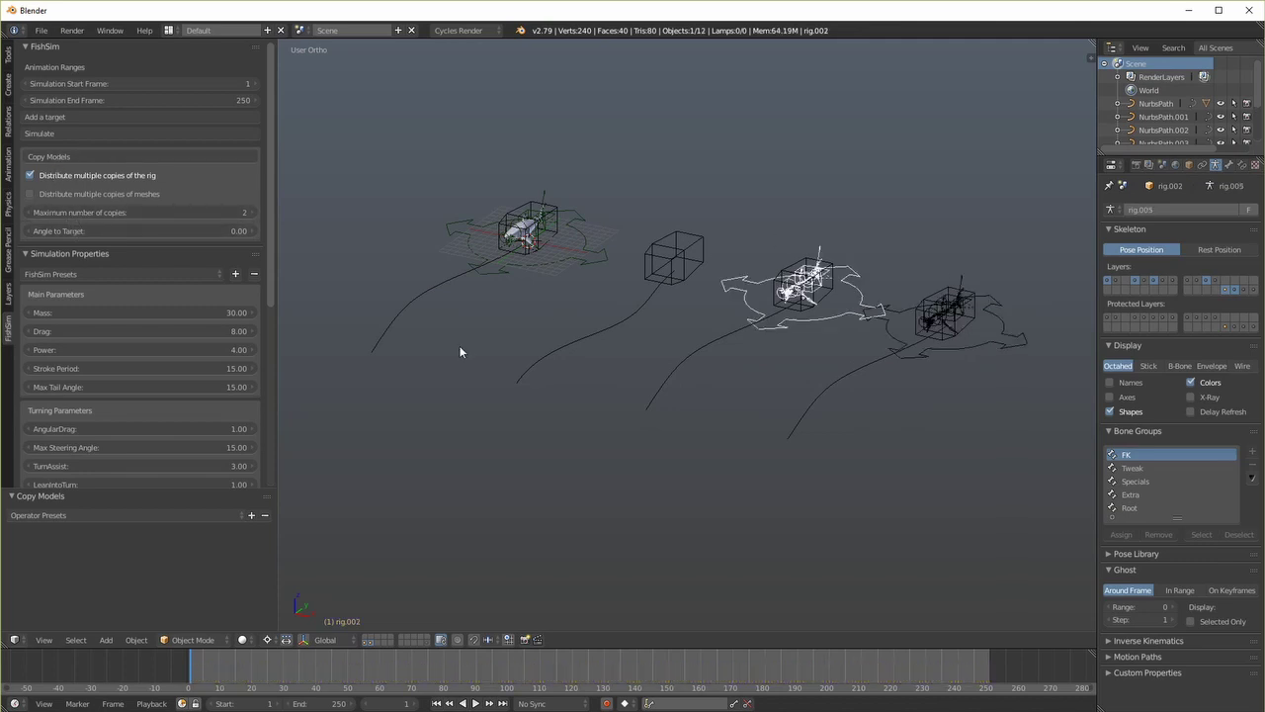
pyautogui.click(85, 134)
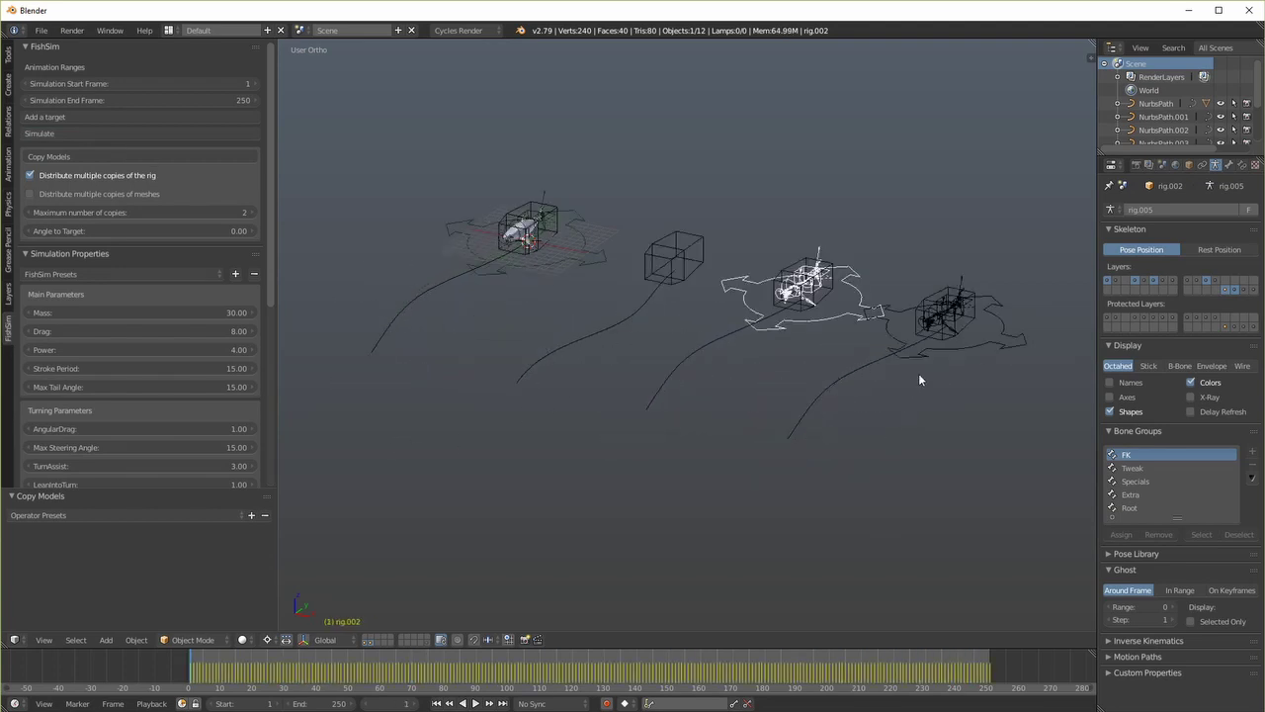
# Set the maximum number of copies to 200, copy the rig onto all the targets and run the simulation
pyautogui.click(123, 212)
pyautogui.write('00')
pyautogui.press('Return')
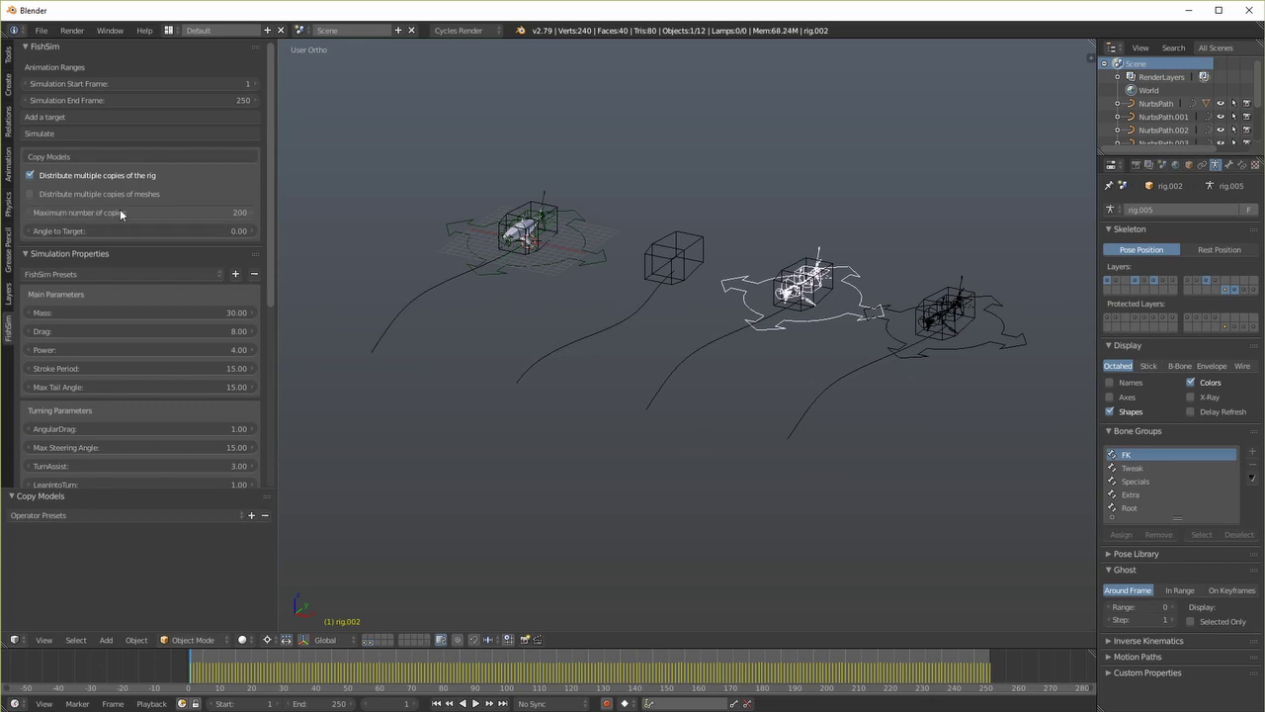
pyautogui.click(85, 157)
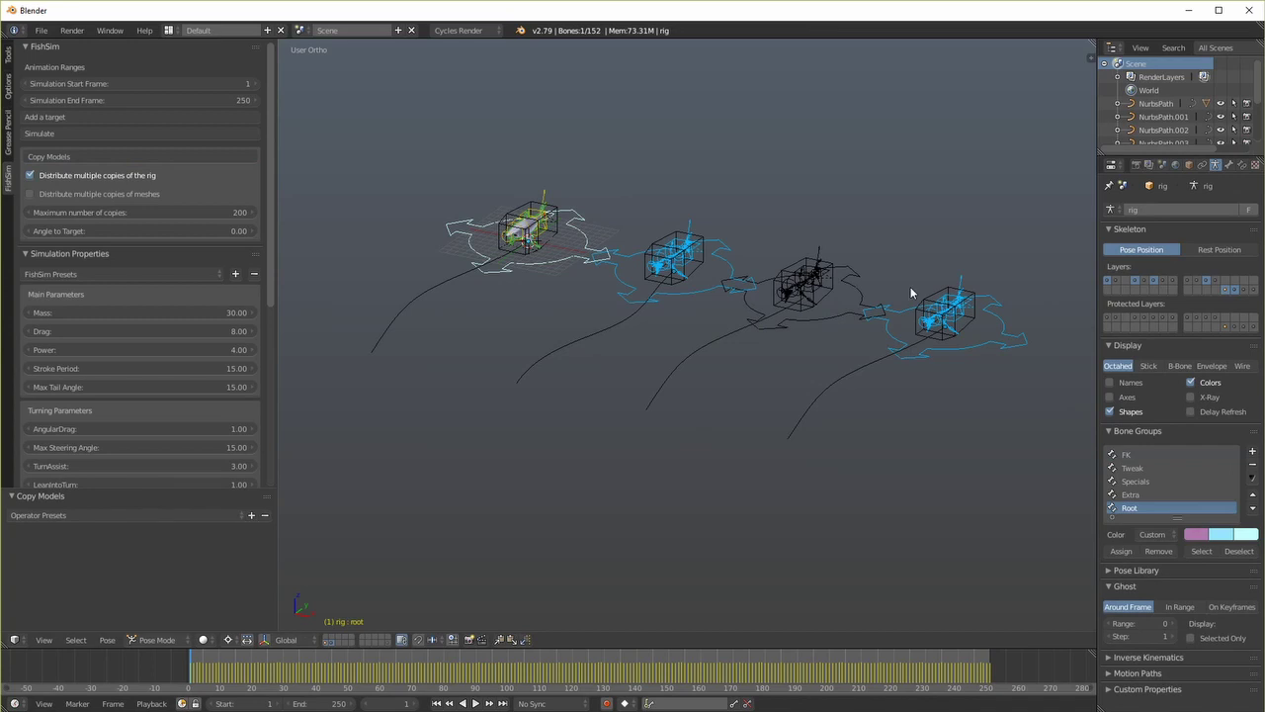
pyautogui.moveTo(722, 288); pyautogui.dragTo(686, 293, button='middle')
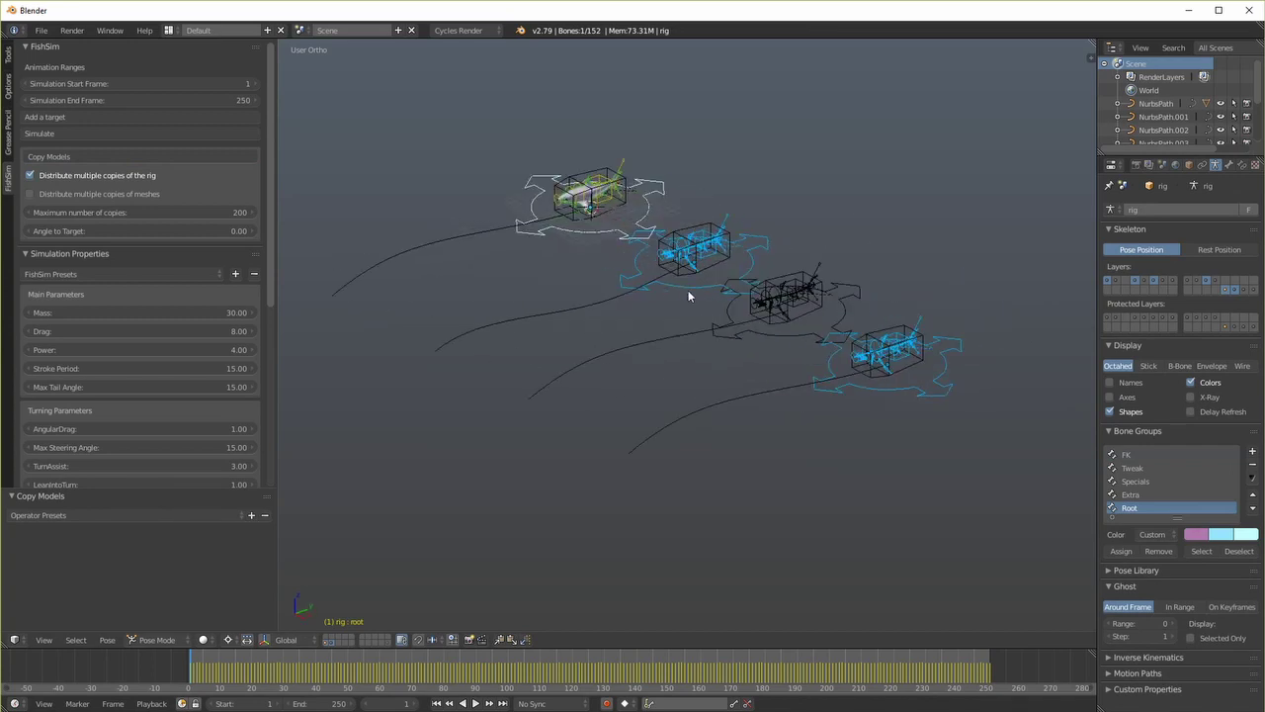
pyautogui.click(40, 133)
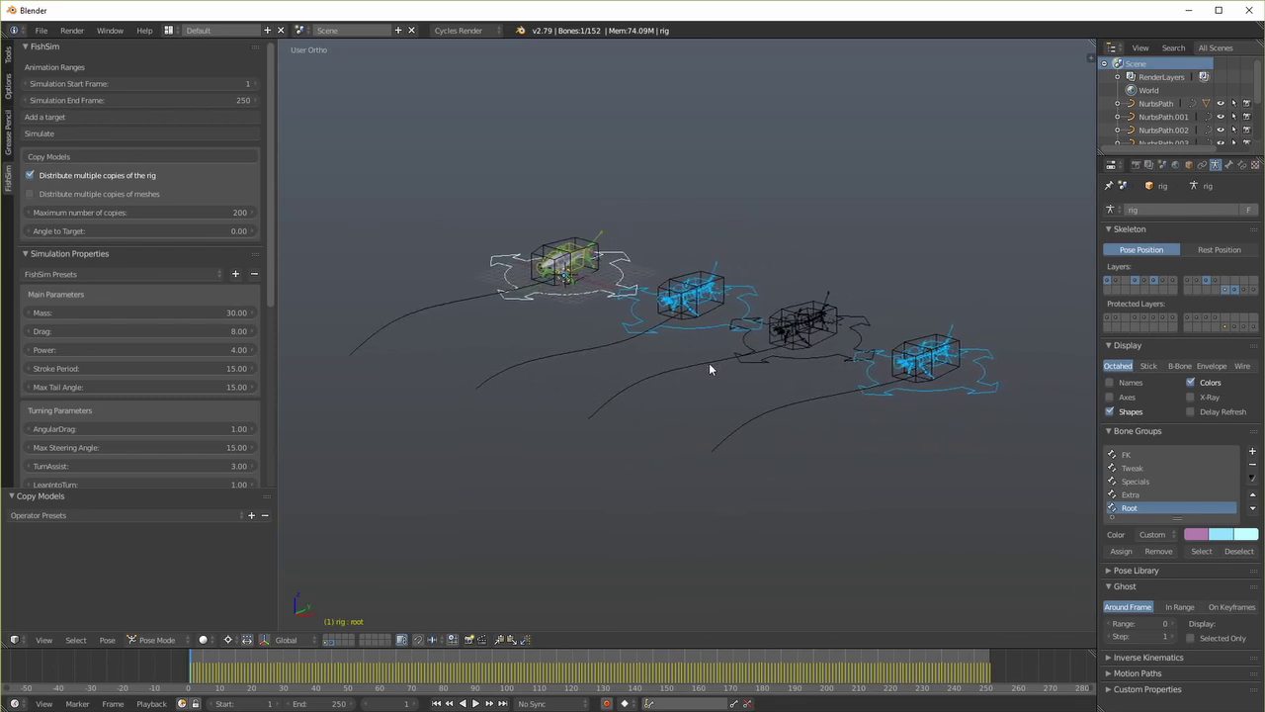
# Switch from distributing copies of the rig to Distribute multiple copies of meshes and copy the shark meshes onto the rigs
pyautogui.scroll(3, 708, 363)
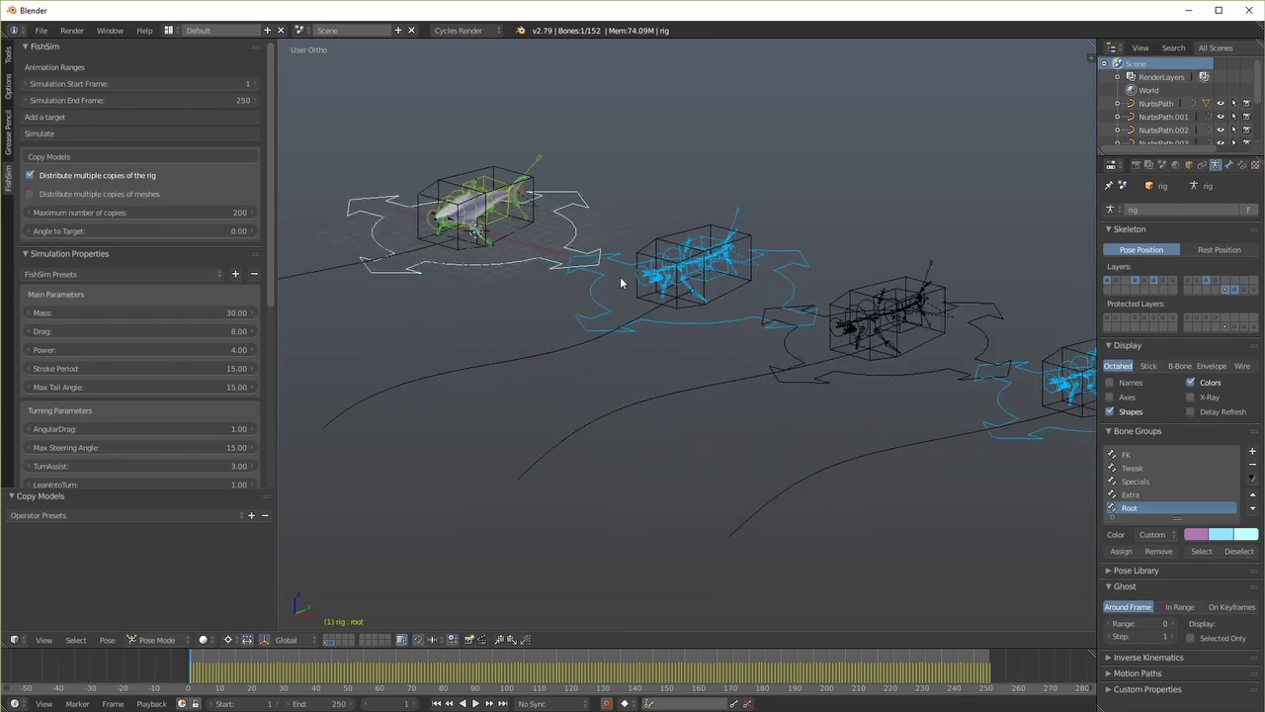
pyautogui.scroll(-1, 513, 251)
pyautogui.moveTo(540, 252); pyautogui.dragTo(524, 281, button='middle')
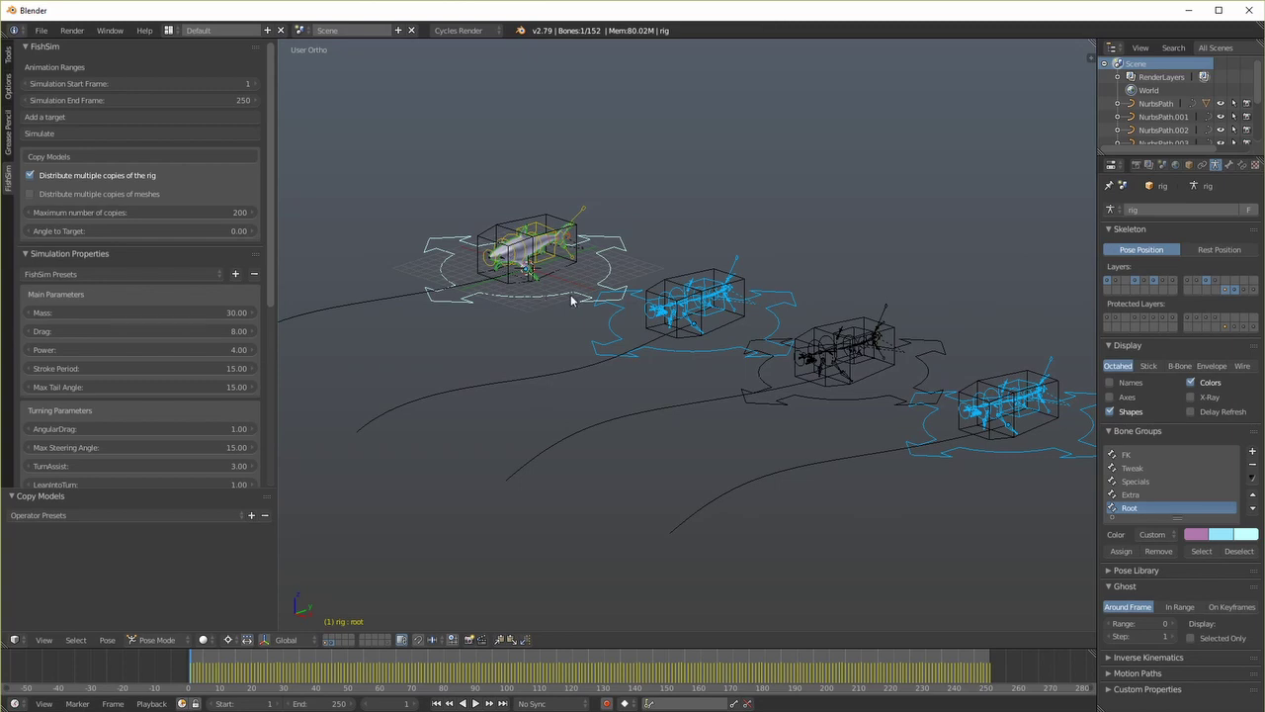
pyautogui.click(29, 194)
pyautogui.click(31, 175)
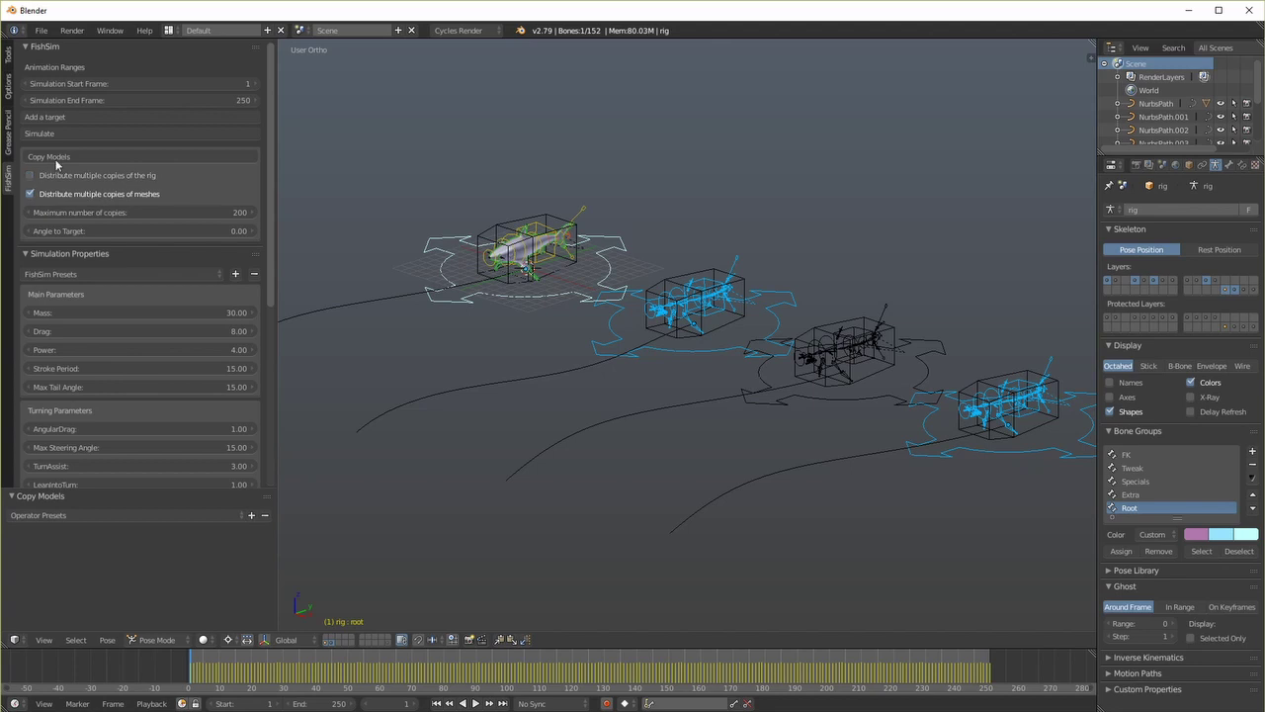
pyautogui.click(44, 156)
# Inspect the copied shark meshes up close and play back the animation to check all four sharks swimming along their paths
pyautogui.moveTo(947, 465); pyautogui.dragTo(846, 414, button='middle')
pyautogui.scroll(1, 549, 267)
pyautogui.scroll(1, 549, 268)
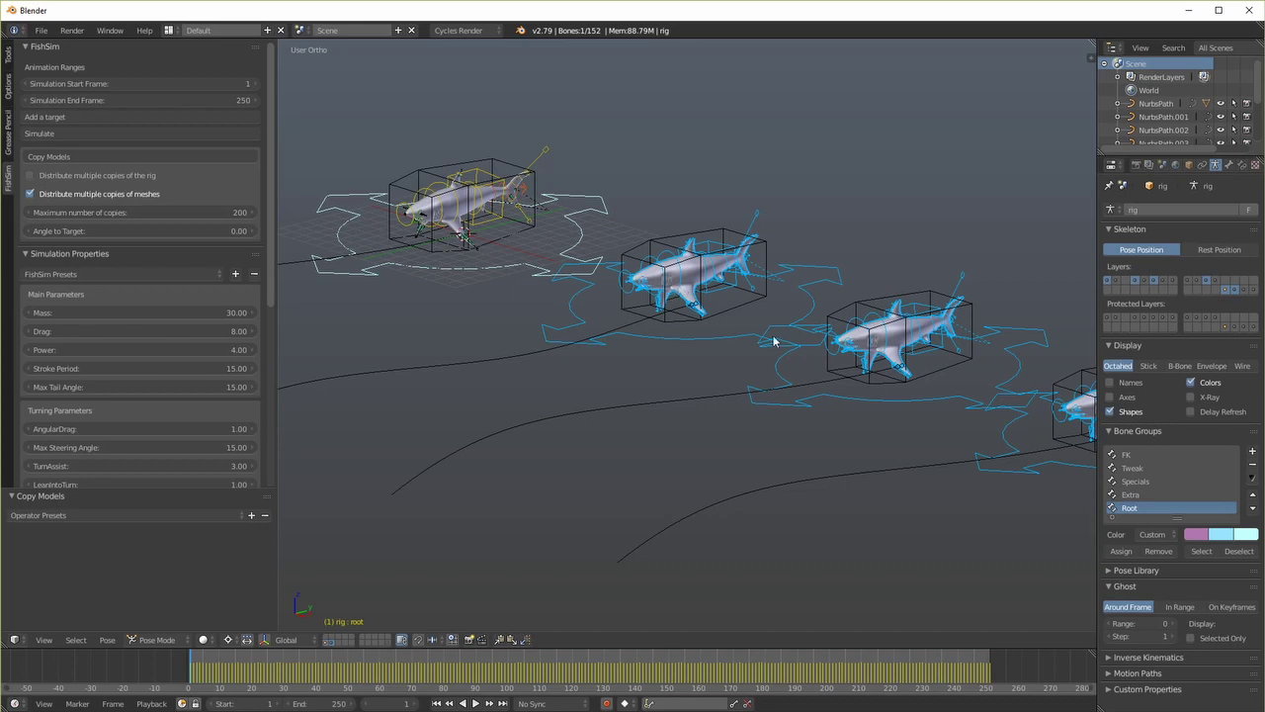
pyautogui.scroll(-2, 766, 328)
pyautogui.moveTo(762, 332); pyautogui.dragTo(781, 348, button='middle')
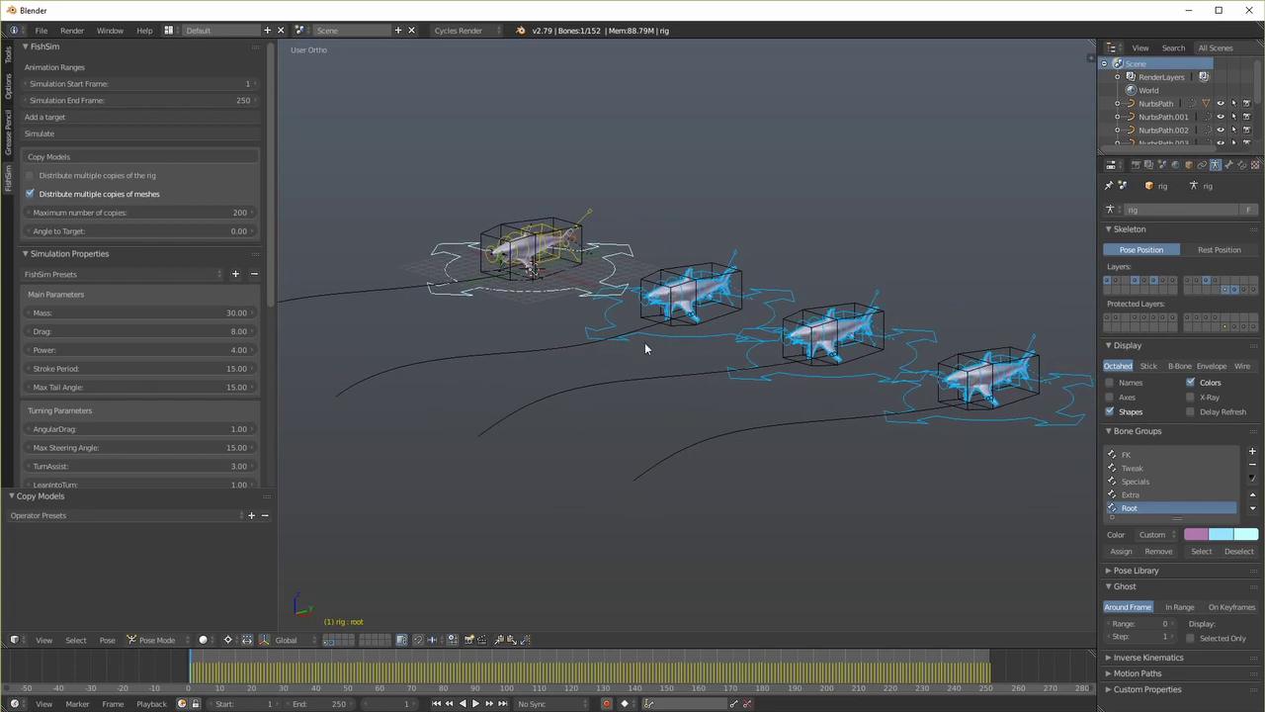
pyautogui.hotkey('alt', 'a')
pyautogui.moveTo(704, 395)
pyautogui.mouseDown(button='middle')
pyautogui.moveTo(687, 397)
pyautogui.moveTo(714, 400)
pyautogui.mouseUp(button='middle')
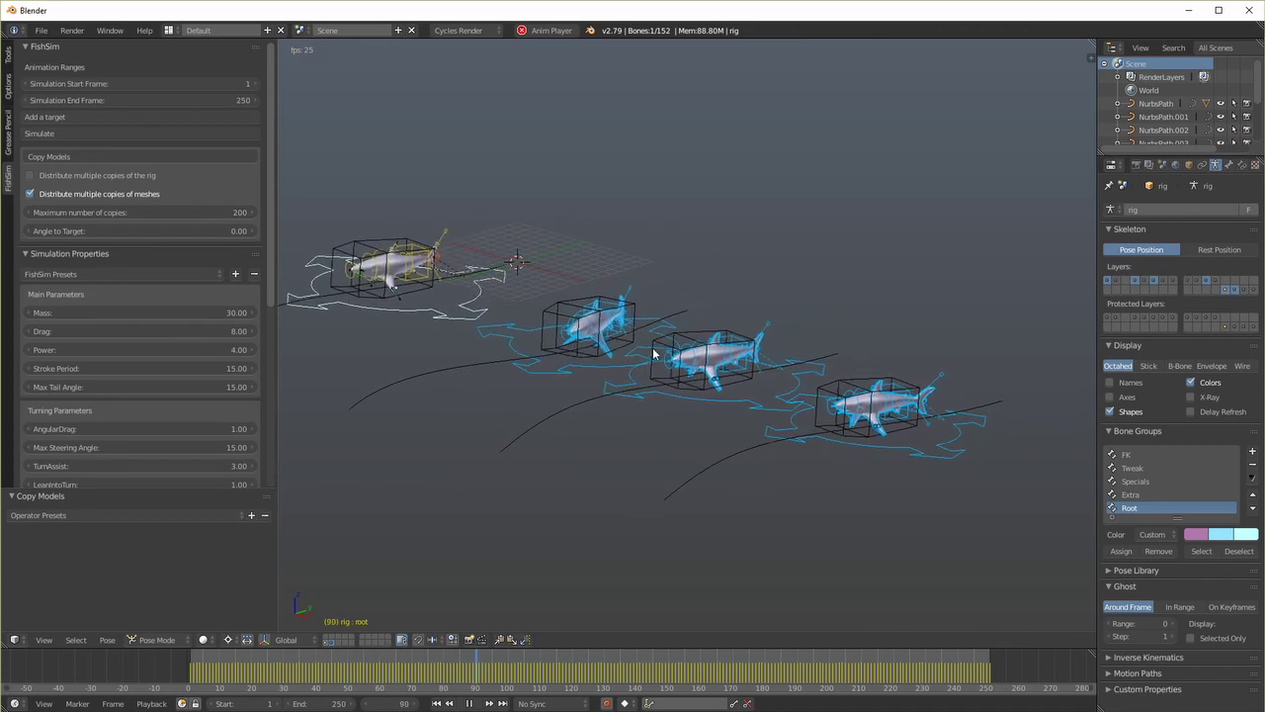
pyautogui.scroll(-1, 656, 364)
pyautogui.moveTo(658, 366); pyautogui.dragTo(583, 389, button='middle')
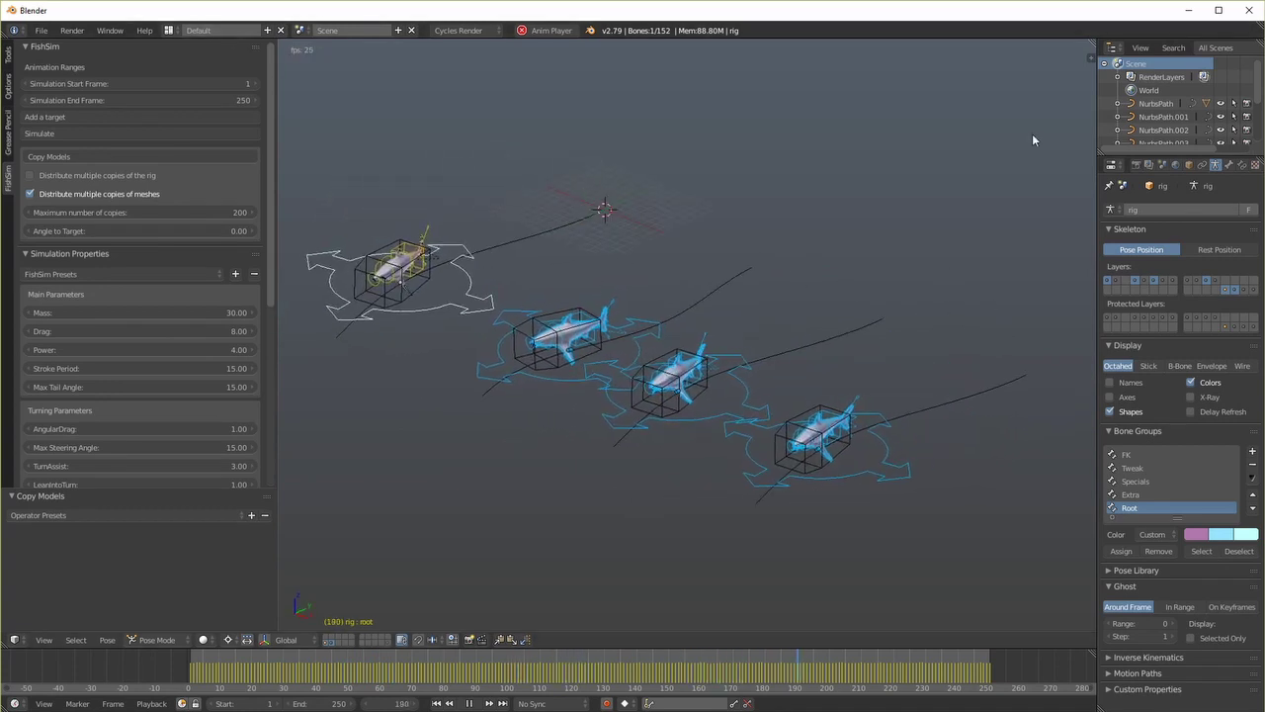
# Enable the Only Render display option in the 3D view's properties while the animation plays
pyautogui.click(1090, 58)
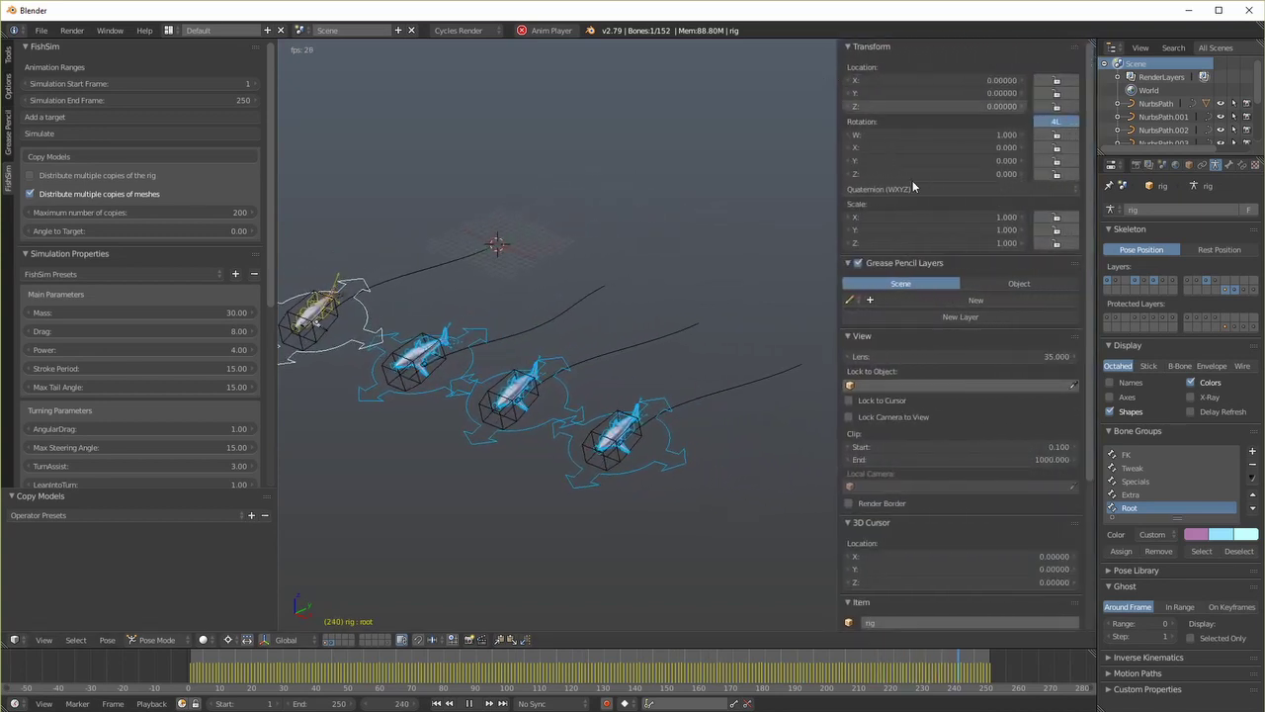
pyautogui.scroll(-10, 937, 455)
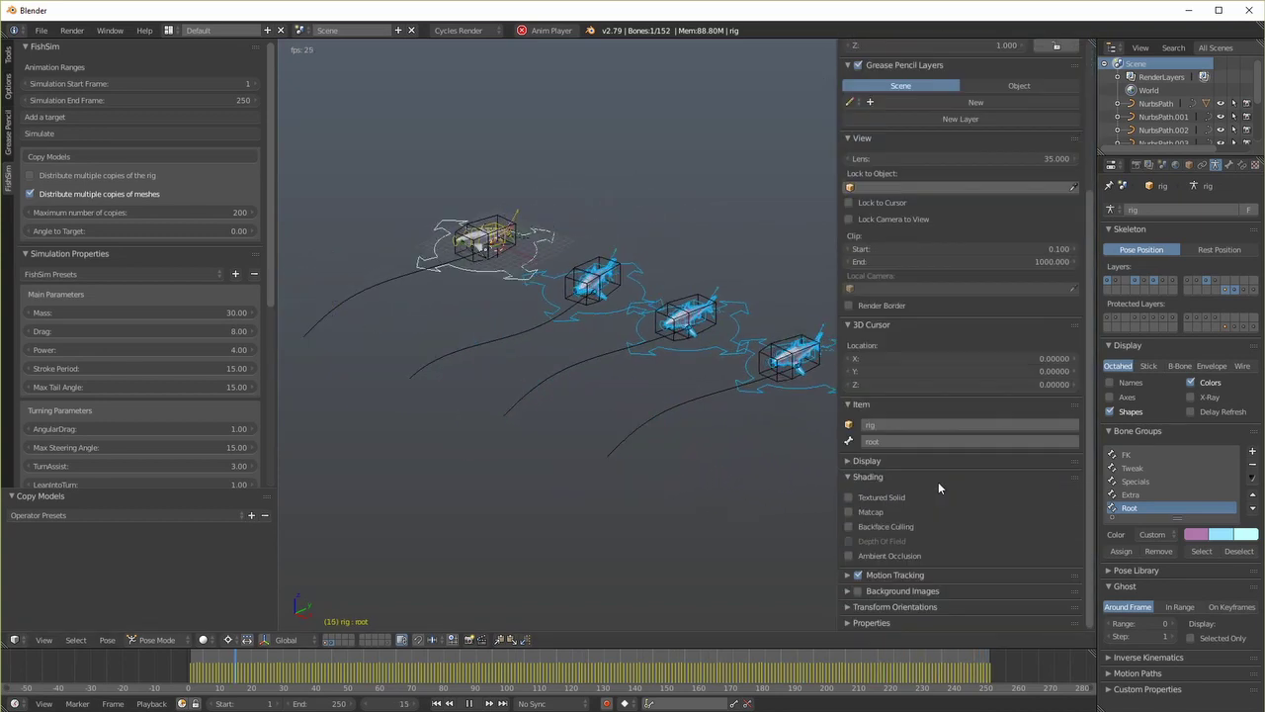
pyautogui.click(845, 460)
pyautogui.click(848, 481)
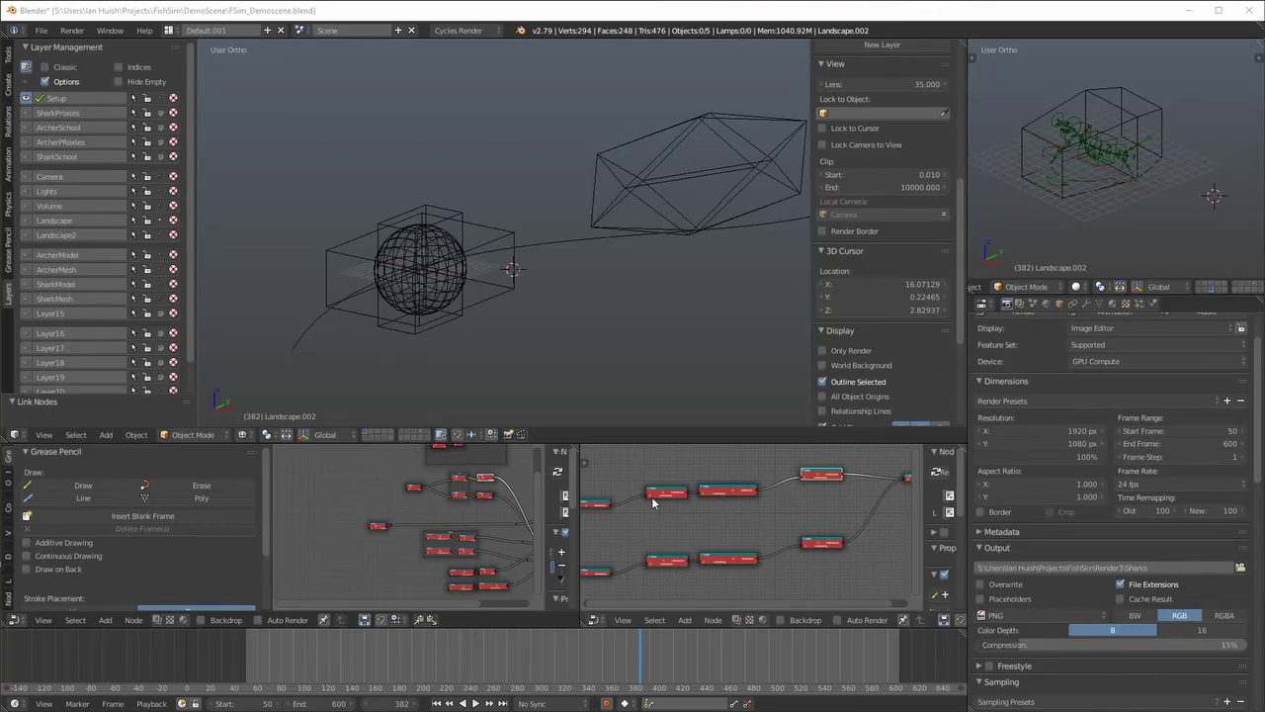
pyautogui.moveTo(573, 345); pyautogui.dragTo(574, 310, button='middle')
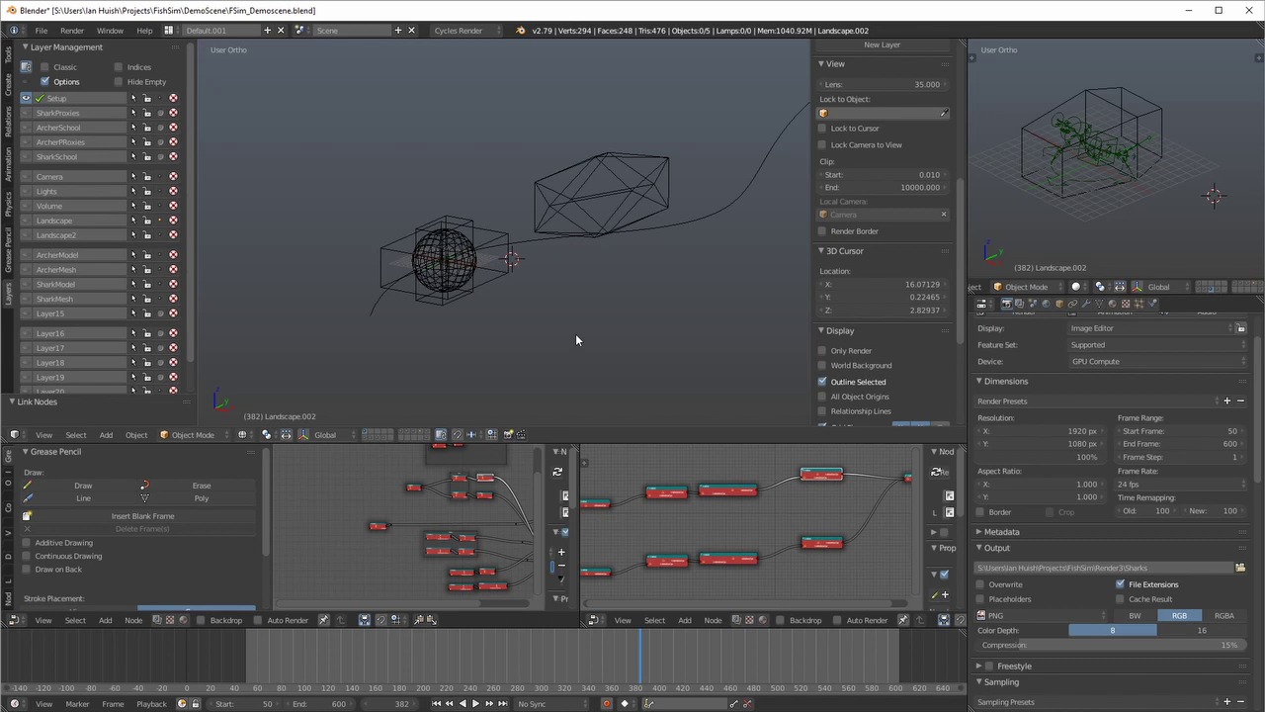
# Search the add-ons in the user preferences for "crowd" and enable the Simulation: CrowdMaster add-on
pyautogui.moveTo(592, 352)
pyautogui.mouseDown(button='middle')
pyautogui.moveTo(494, 387)
pyautogui.moveTo(553, 329)
pyautogui.moveTo(598, 336)
pyautogui.mouseUp(button='middle')
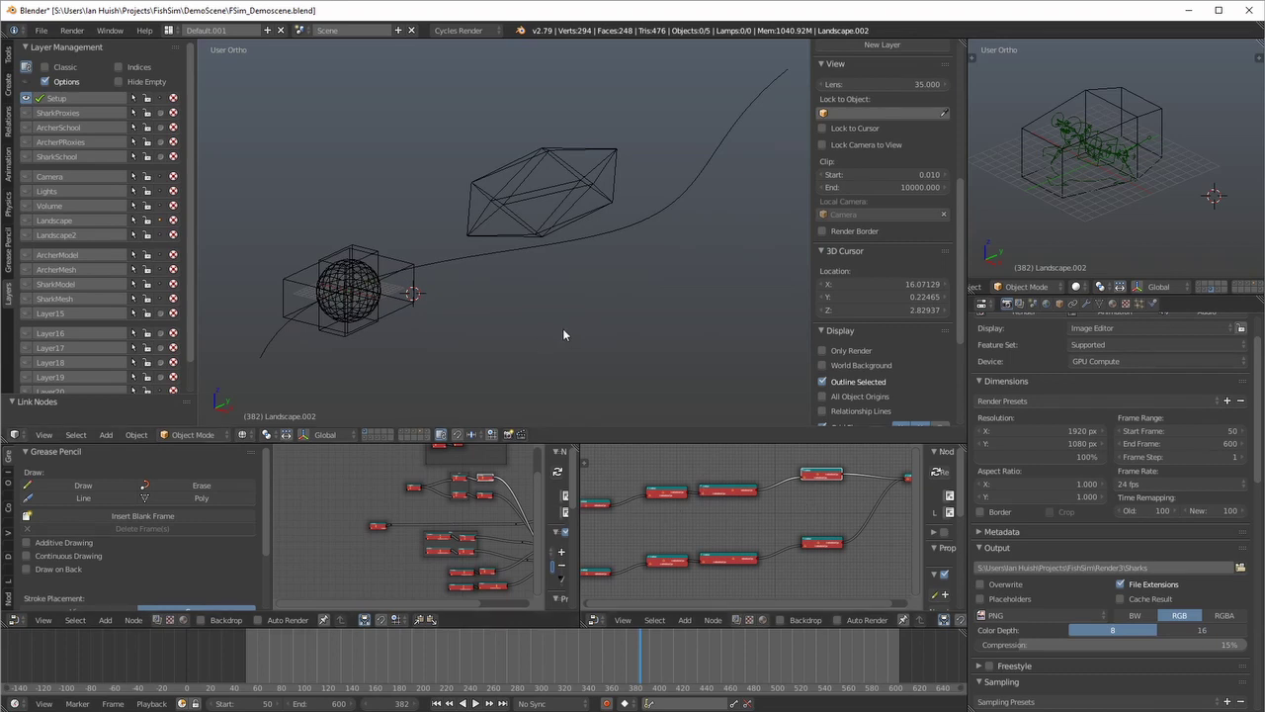
pyautogui.scroll(-1, 569, 334)
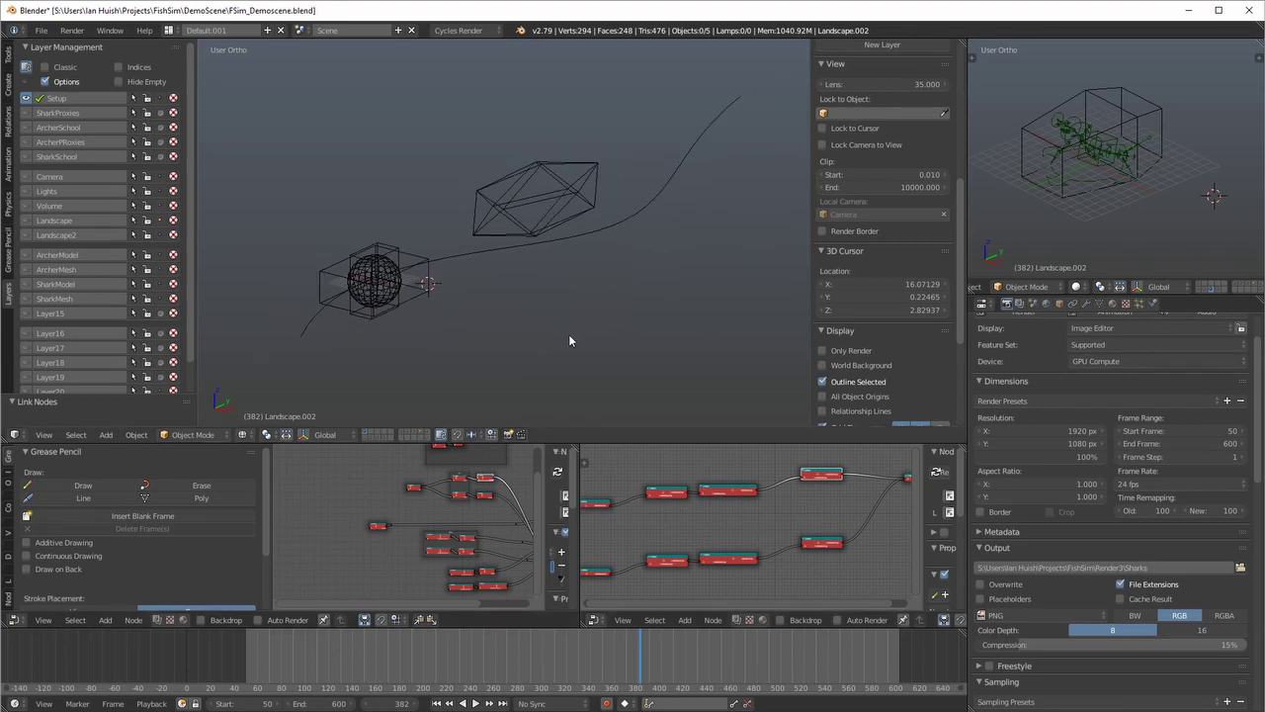
pyautogui.moveTo(568, 334); pyautogui.dragTo(535, 353, button='middle')
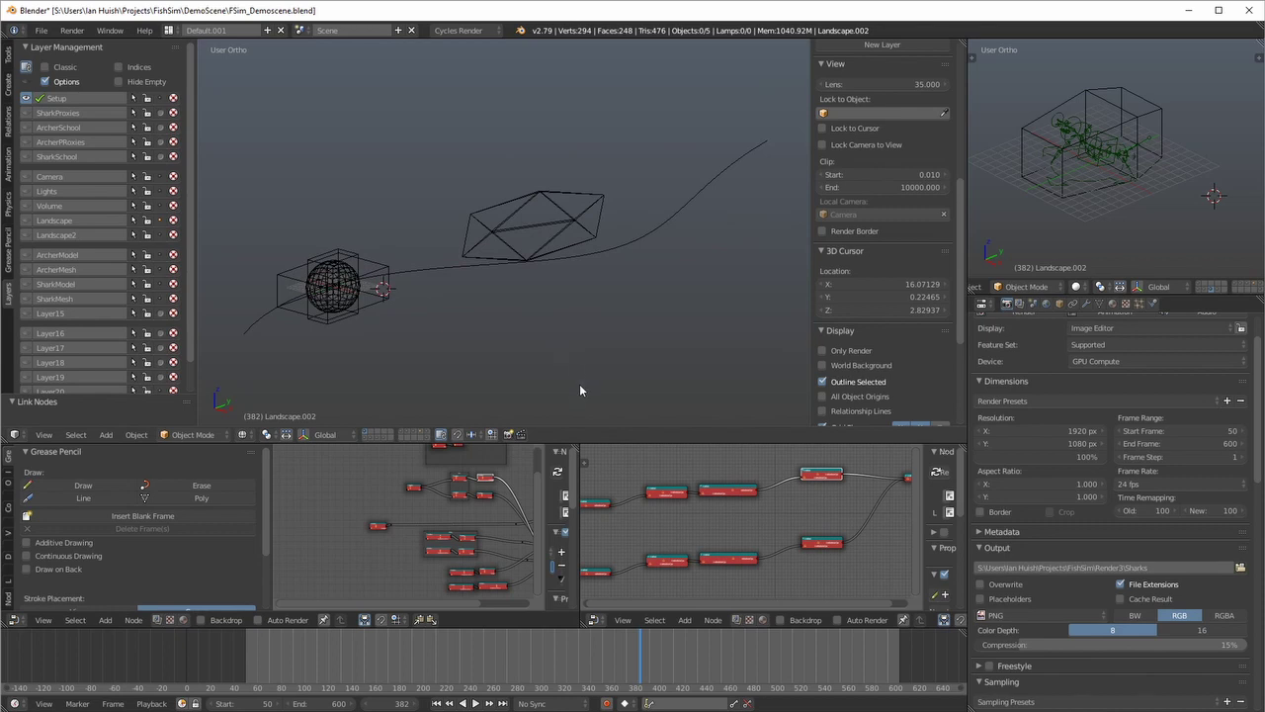
pyautogui.hotkey('ctrl', 'alt', 'u')
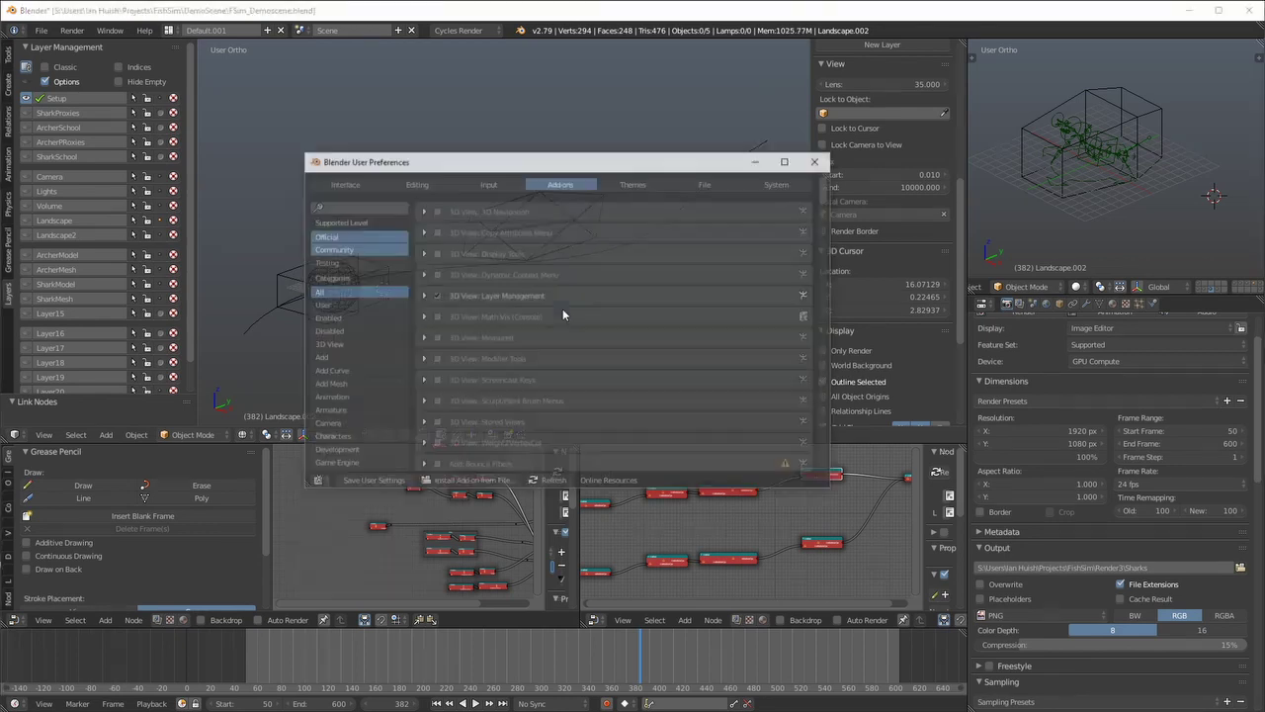
pyautogui.click(348, 206)
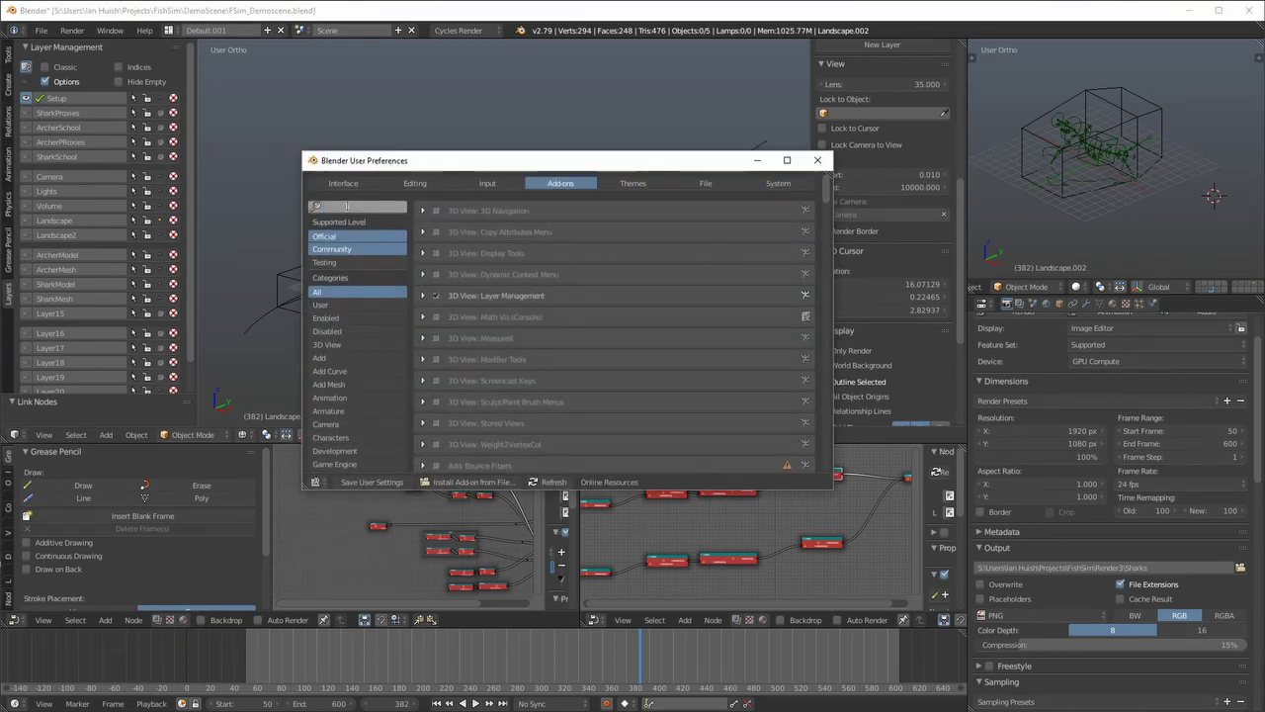
pyautogui.write('crow')
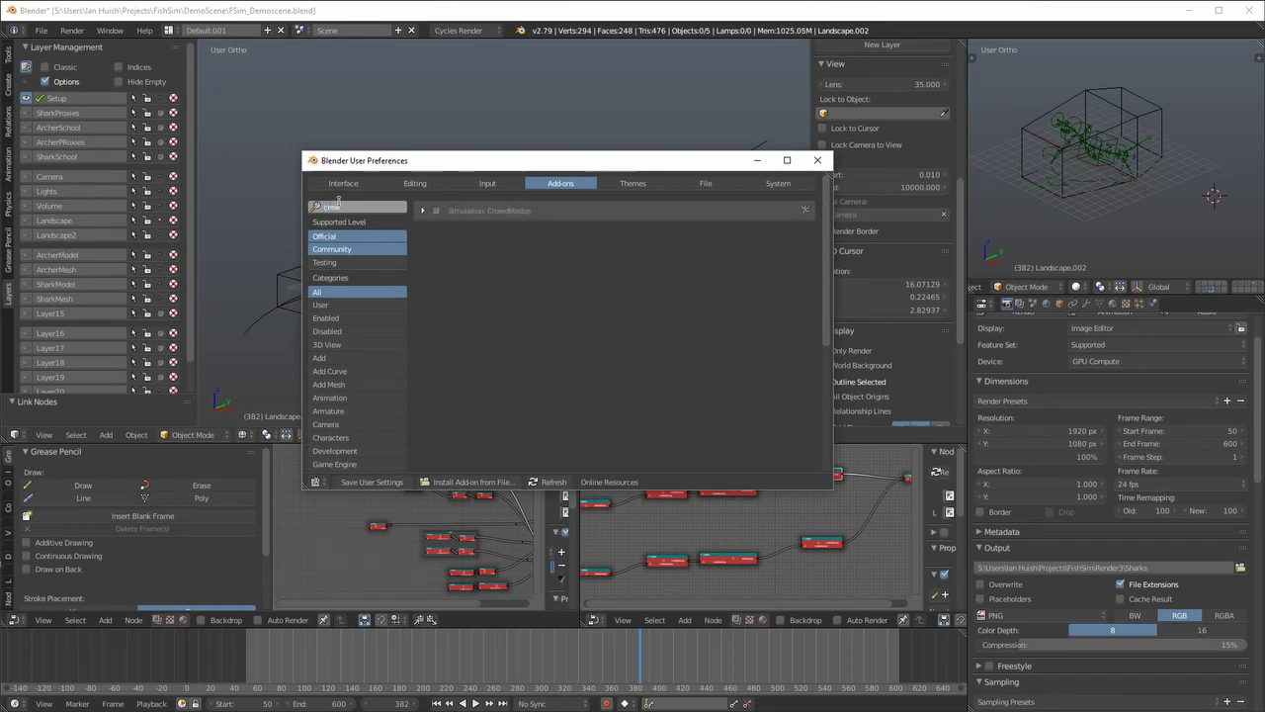
pyautogui.write('d')
pyautogui.click(436, 211)
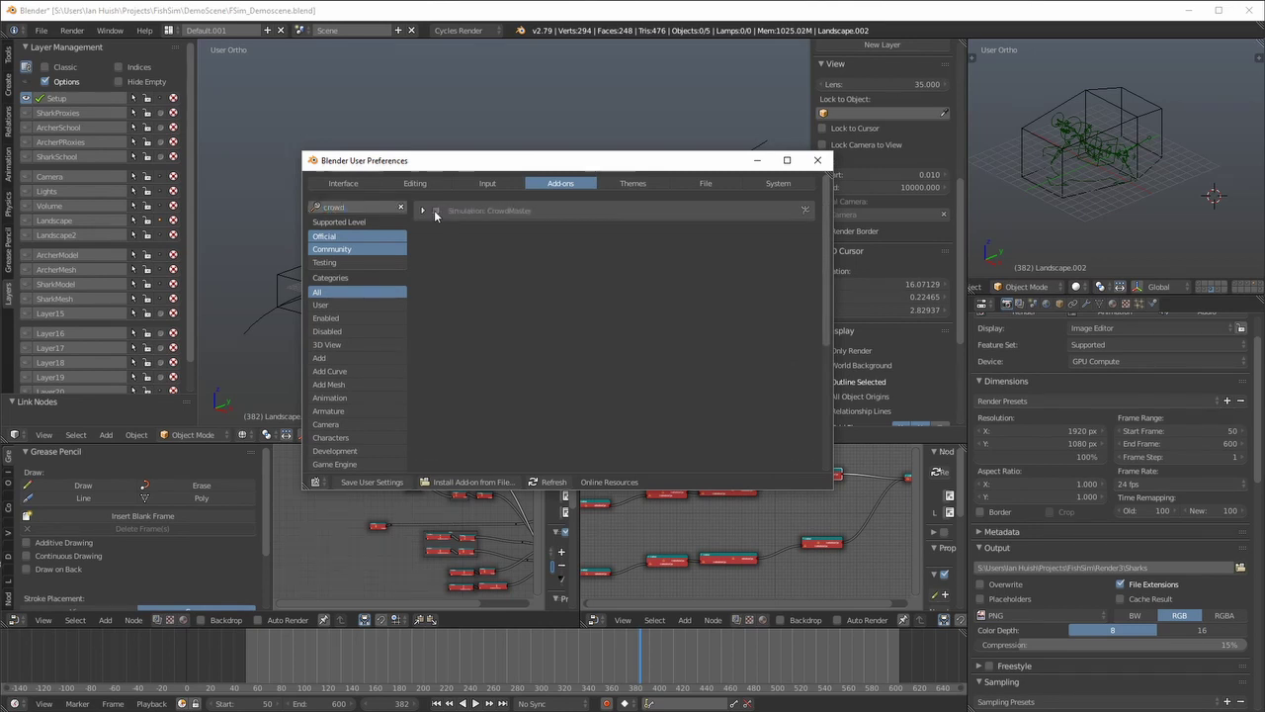
pyautogui.click(818, 160)
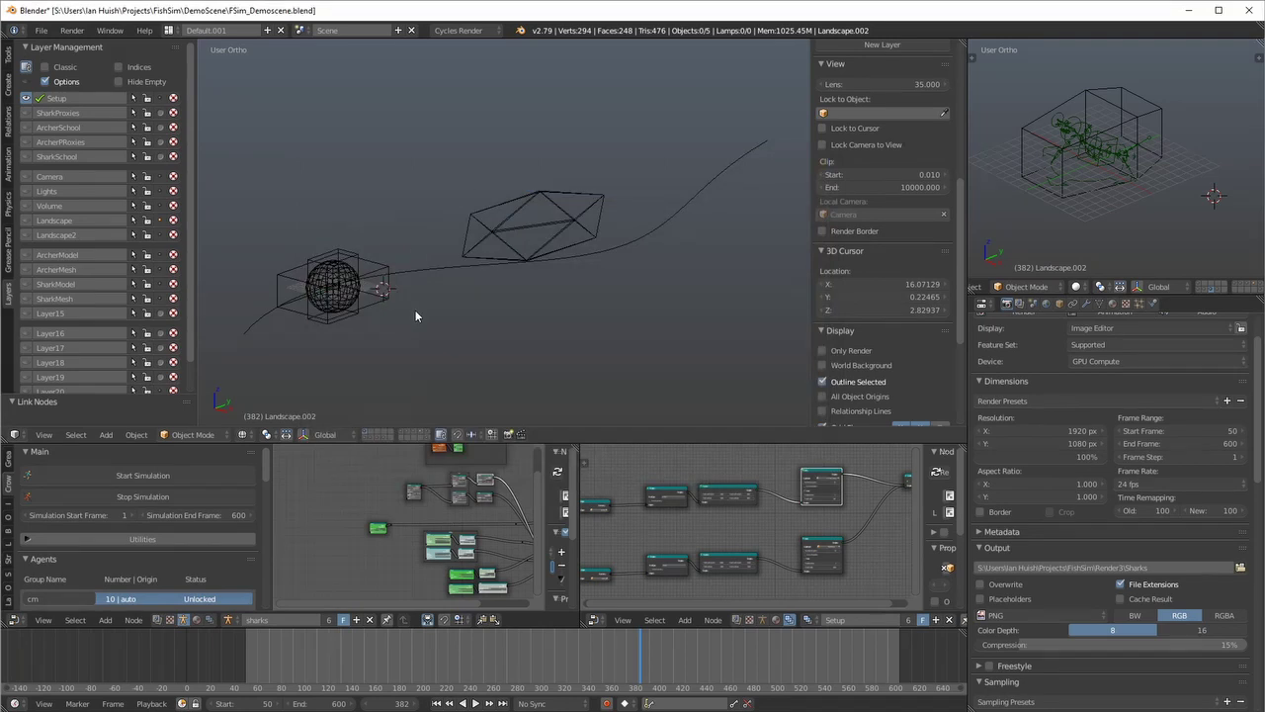
# Select the SharkSetup guide mesh and the Archer_setup sphere in turn to identify them in the 3D view
pyautogui.moveTo(612, 255); pyautogui.dragTo(652, 263, button='middle')
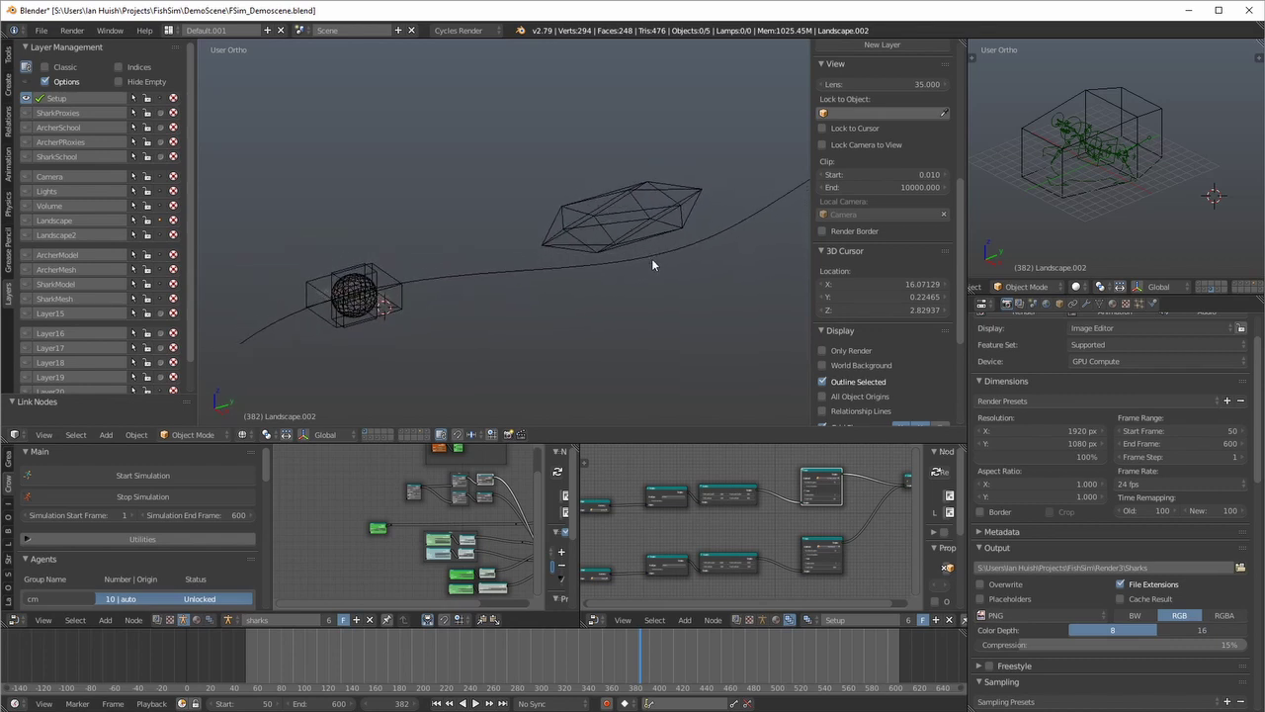
pyautogui.rightClick(618, 225)
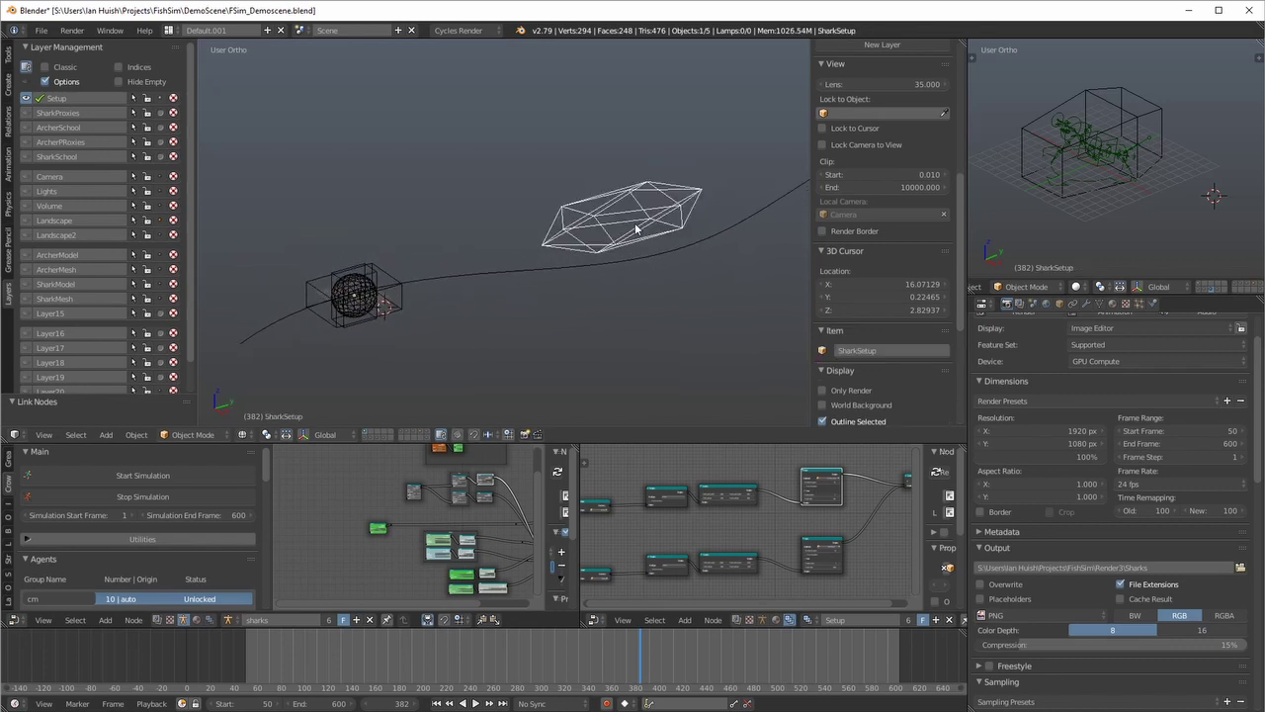
pyautogui.rightClick(371, 303)
pyautogui.moveTo(370, 317); pyautogui.dragTo(383, 259, button='middle')
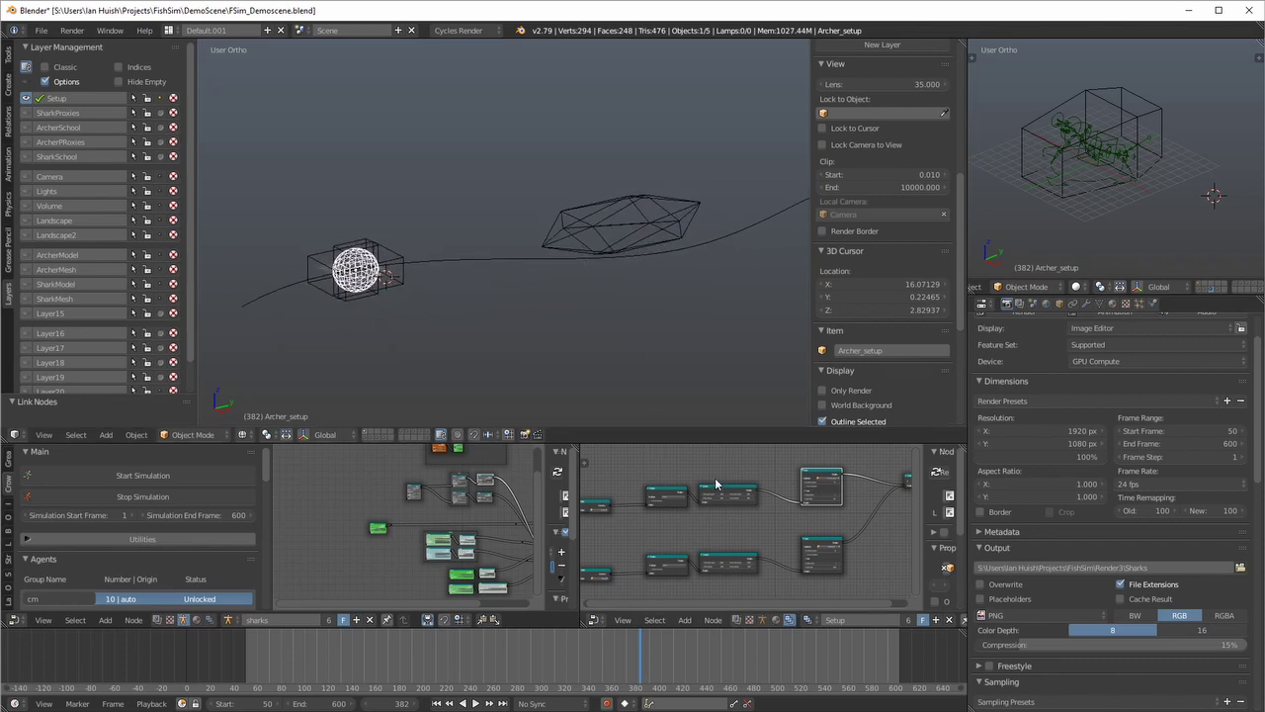
# Maximize the Setup node editor and examine the whole agent-generation tree, from the Object nodes through to the Generate node
pyautogui.hotkey('ctrl', 'space')
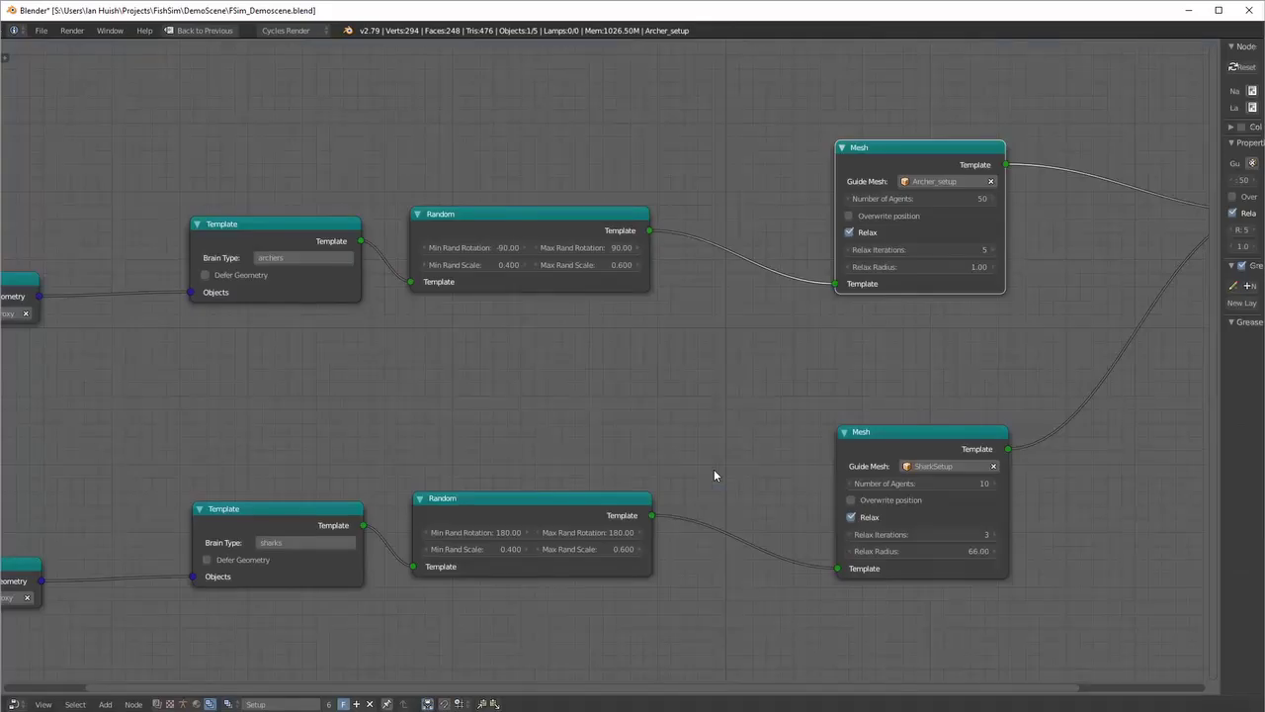
pyautogui.press('Home')
pyautogui.moveTo(678, 450); pyautogui.dragTo(676, 433, button='middle')
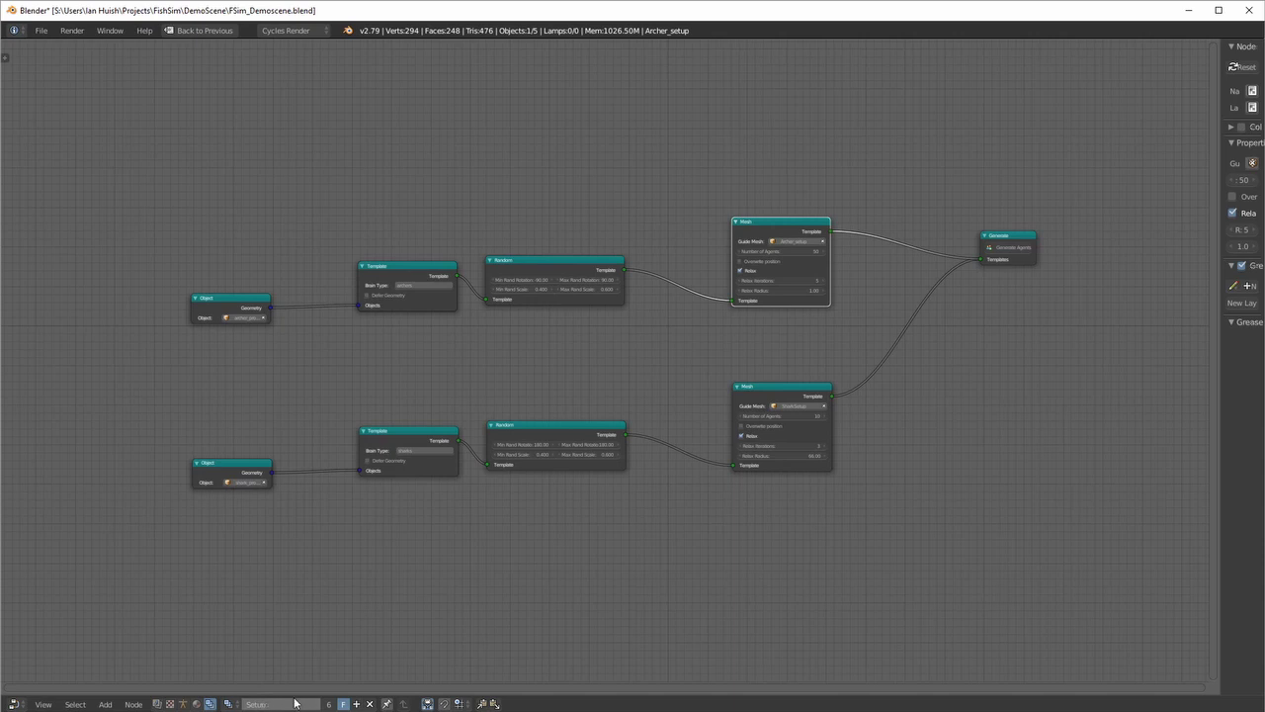
pyautogui.scroll(1, 750, 430)
pyautogui.scroll(1, 766, 434)
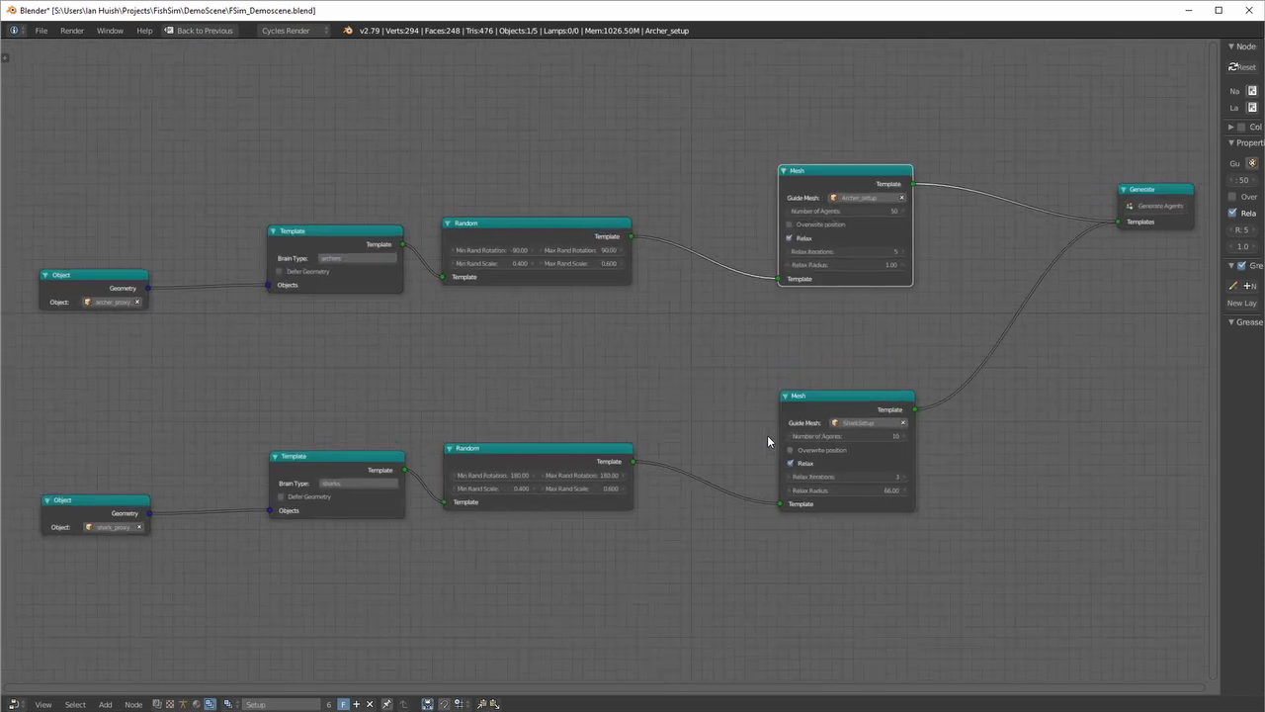
pyautogui.scroll(-1, 749, 361)
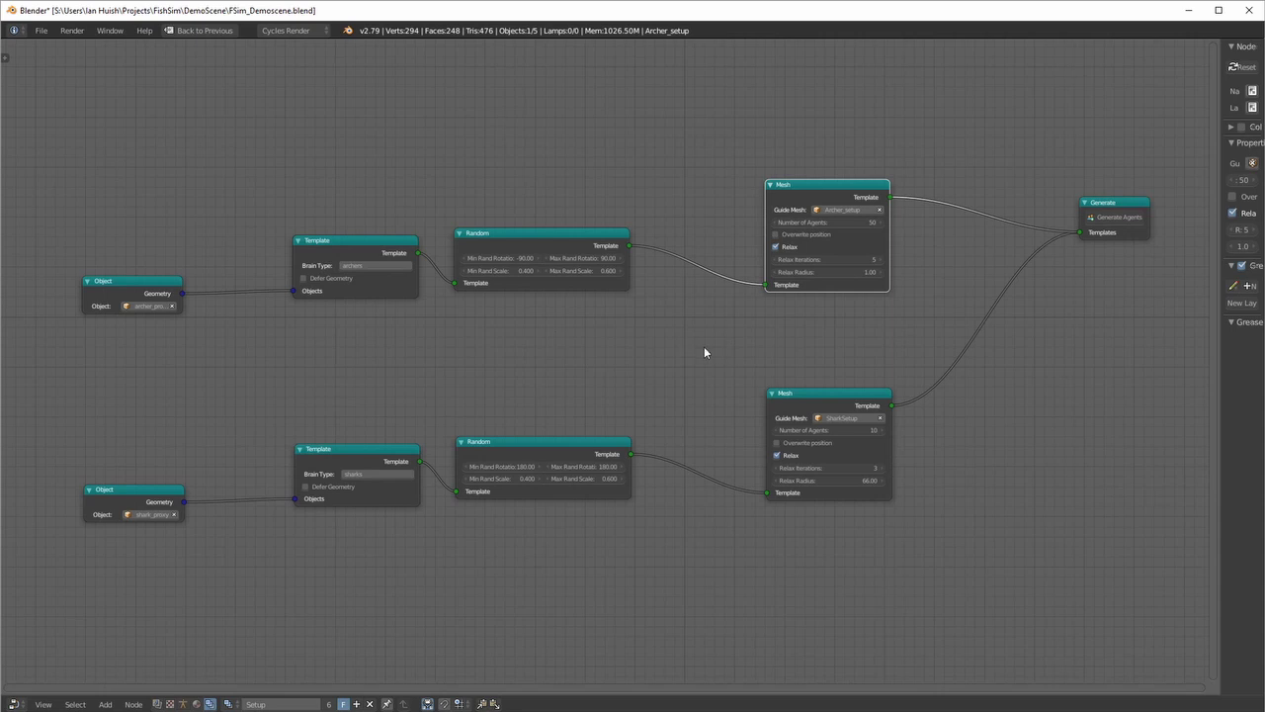
pyautogui.scroll(2, 211, 285)
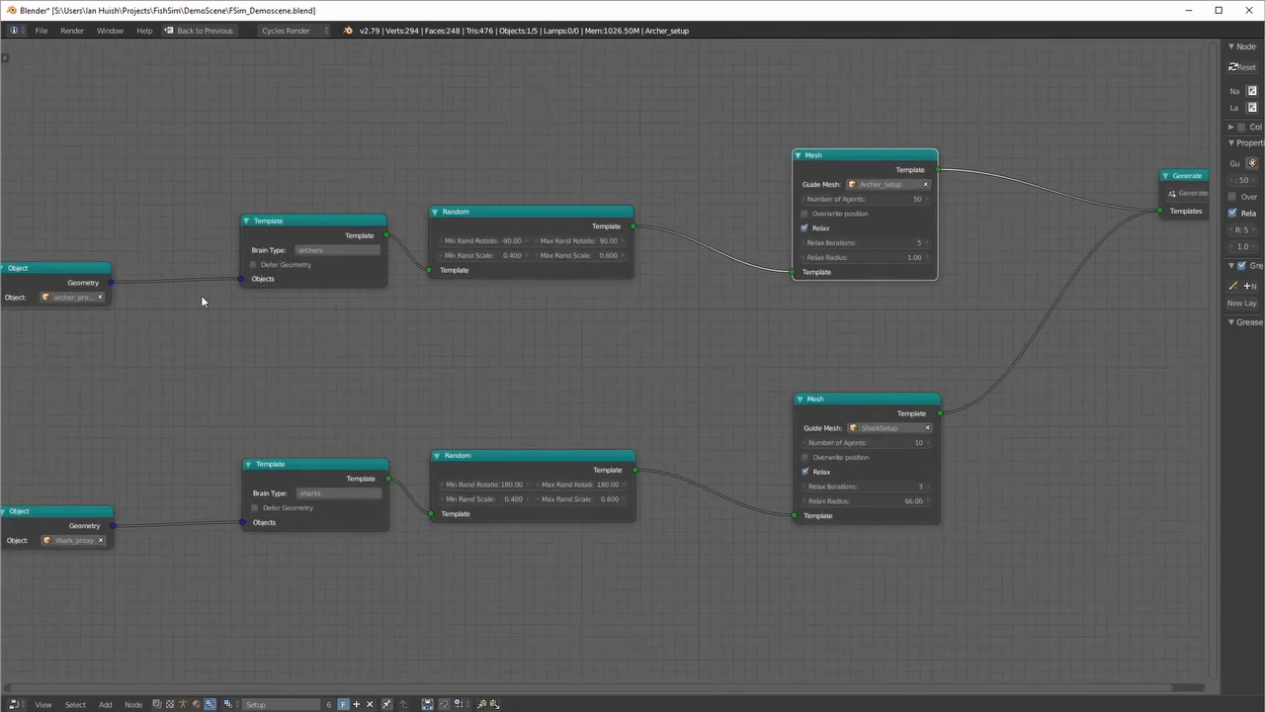
# Examine the Object, Template, Random and Mesh node settings of the archer and shark branches up close, then restore the normal screen layout
pyautogui.moveTo(174, 332); pyautogui.dragTo(411, 309, button='middle')
pyautogui.scroll(5, 410, 315)
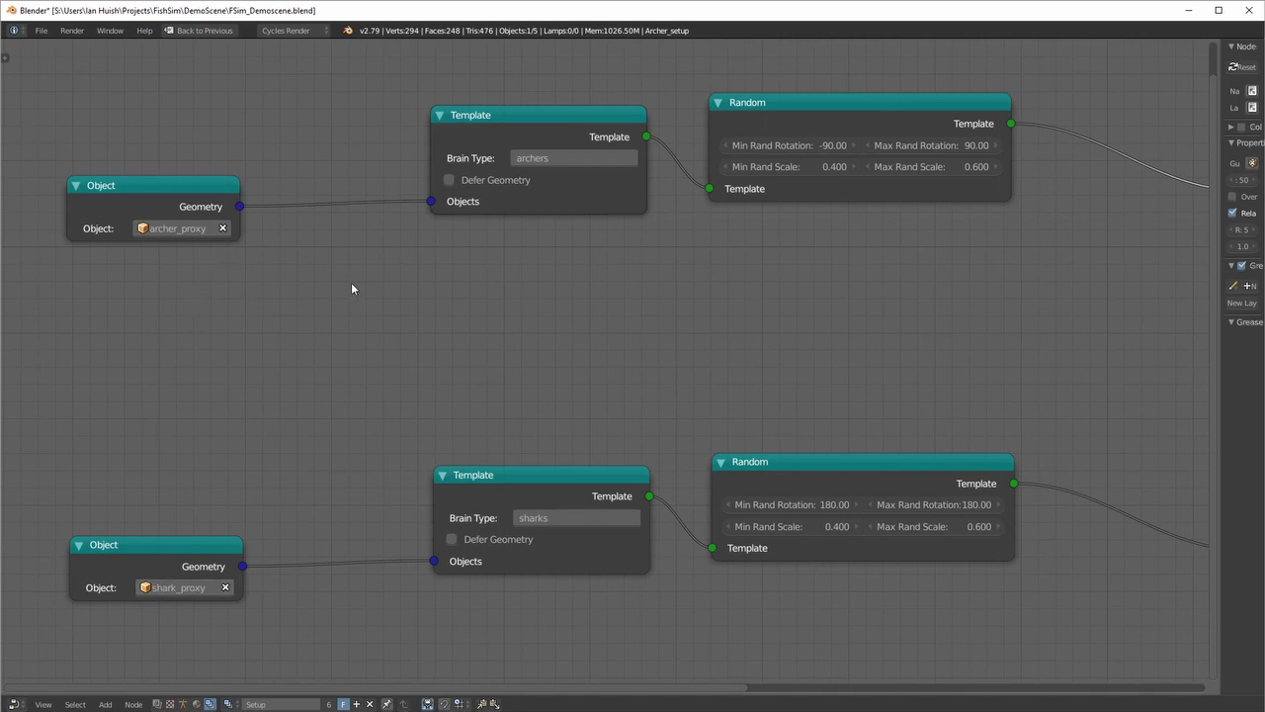
pyautogui.scroll(-2, 350, 288)
pyautogui.moveTo(403, 301); pyautogui.dragTo(247, 325, button='middle')
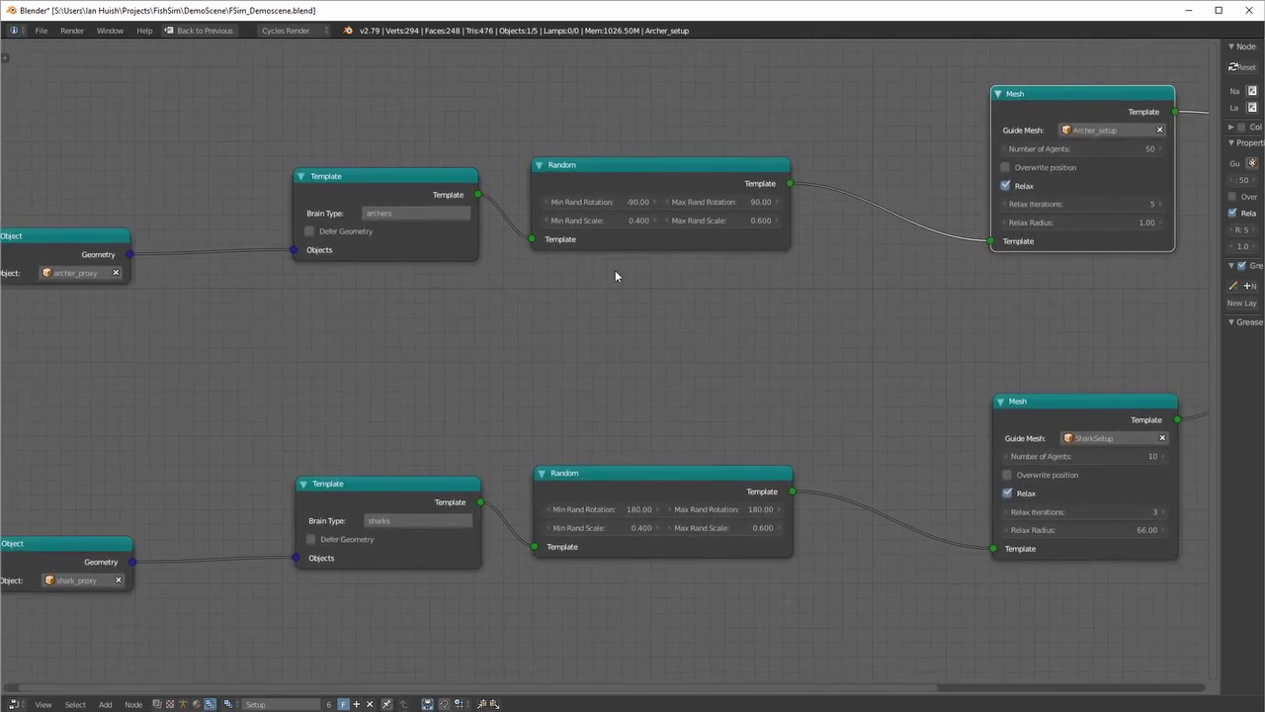
pyautogui.moveTo(615, 276); pyautogui.dragTo(409, 265, button='middle')
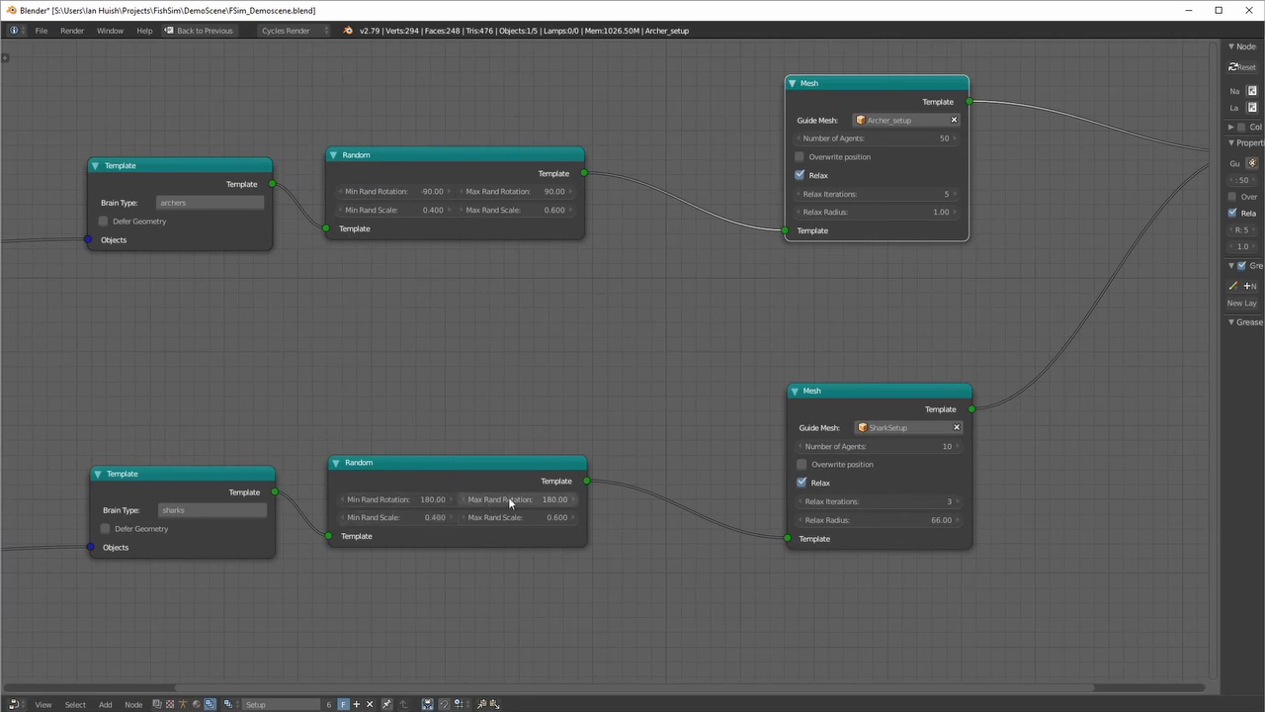
pyautogui.moveTo(936, 276); pyautogui.dragTo(772, 315, button='middle')
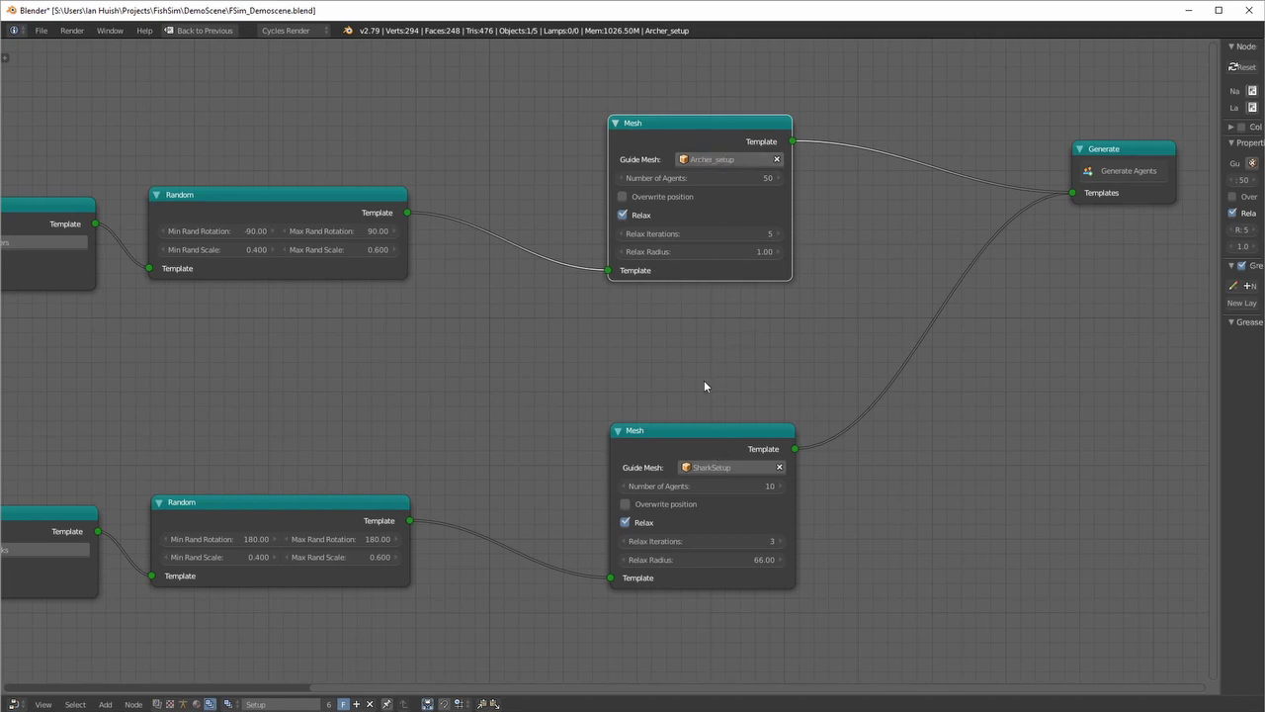
pyautogui.hotkey('ctrl', 'space')
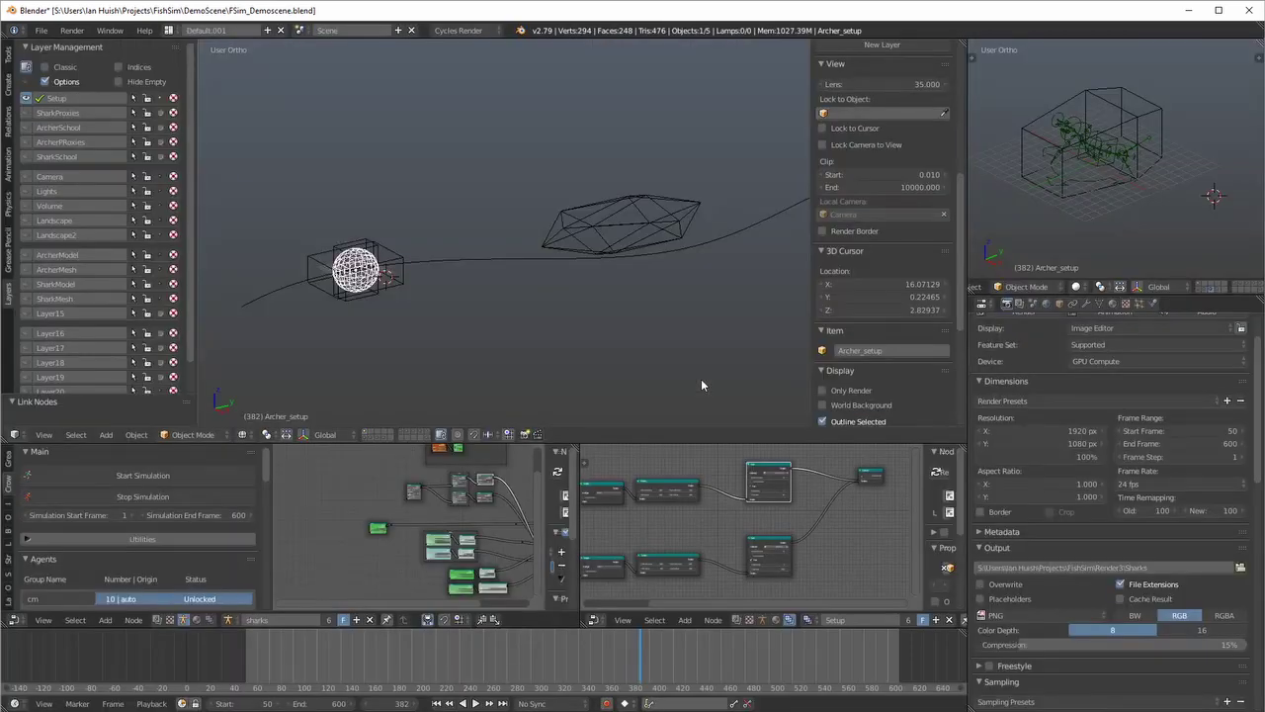
# Reselect the shark guide mesh and the archer guide sphere to compare their shapes and positions
pyautogui.rightClick(609, 227)
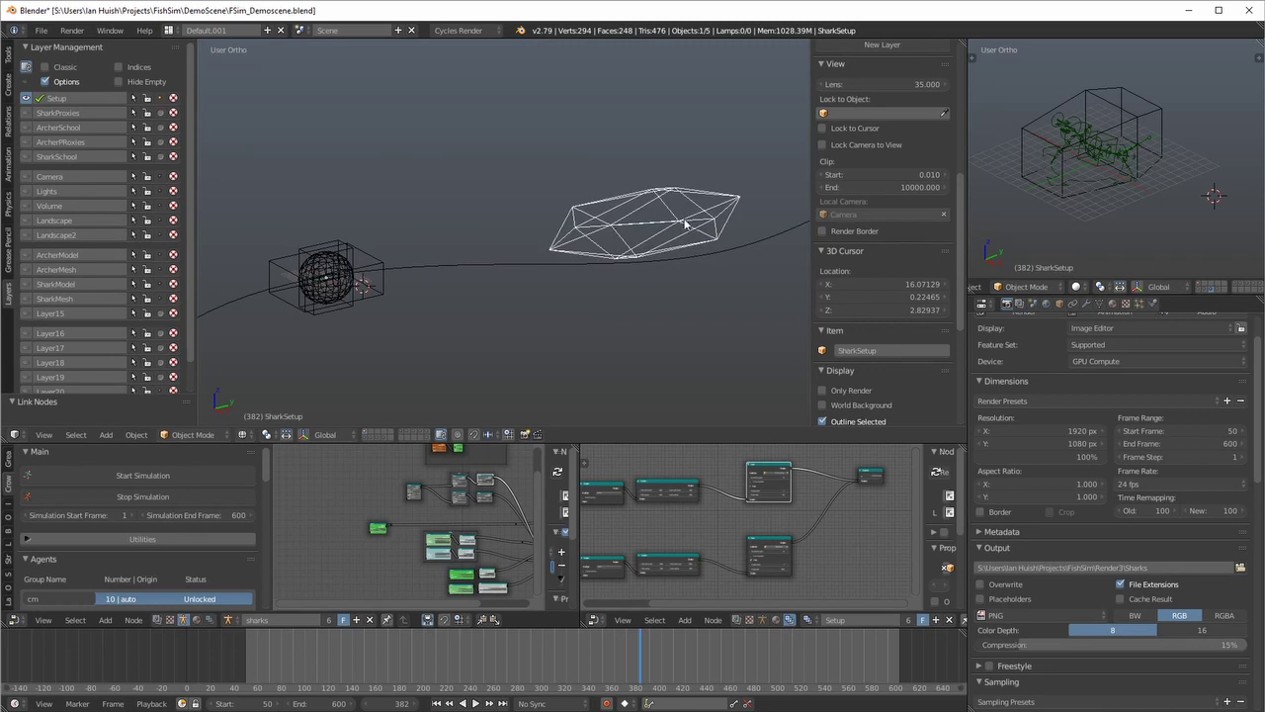
pyautogui.moveTo(684, 224)
pyautogui.mouseDown(button='middle')
pyautogui.moveTo(652, 212)
pyautogui.moveTo(689, 244)
pyautogui.moveTo(678, 237)
pyautogui.mouseUp(button='middle')
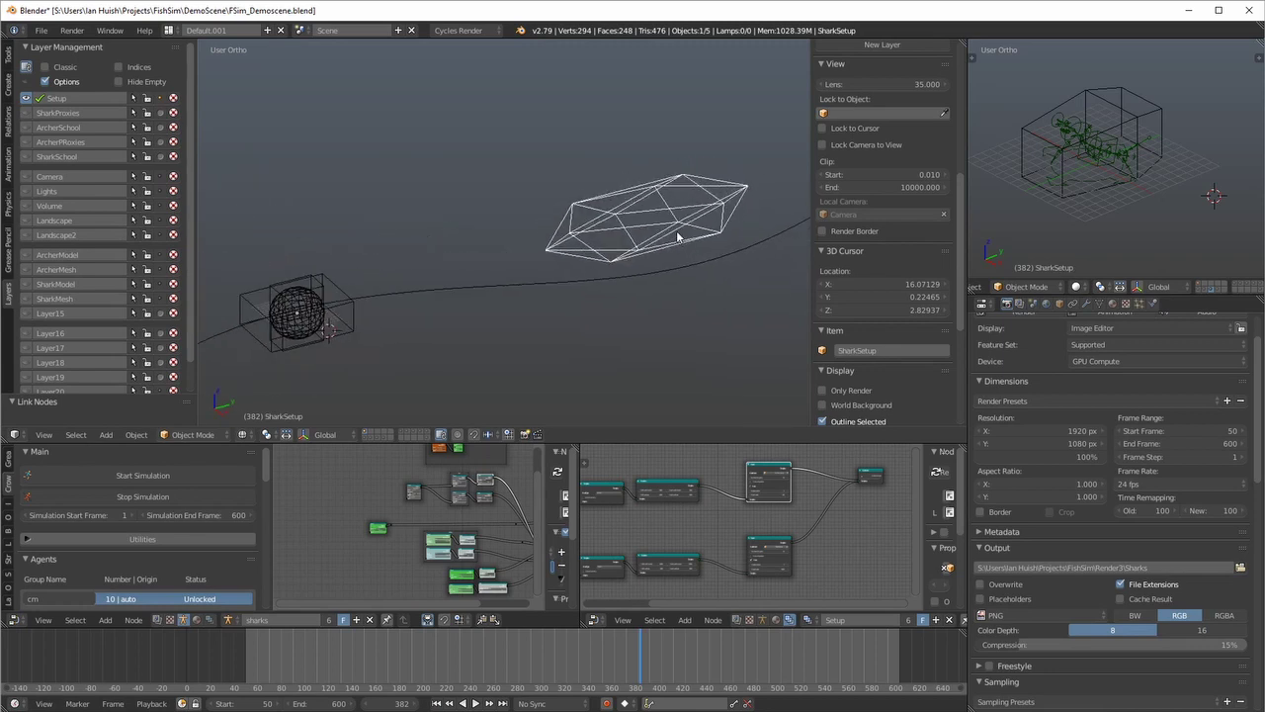
pyautogui.rightClick(322, 332)
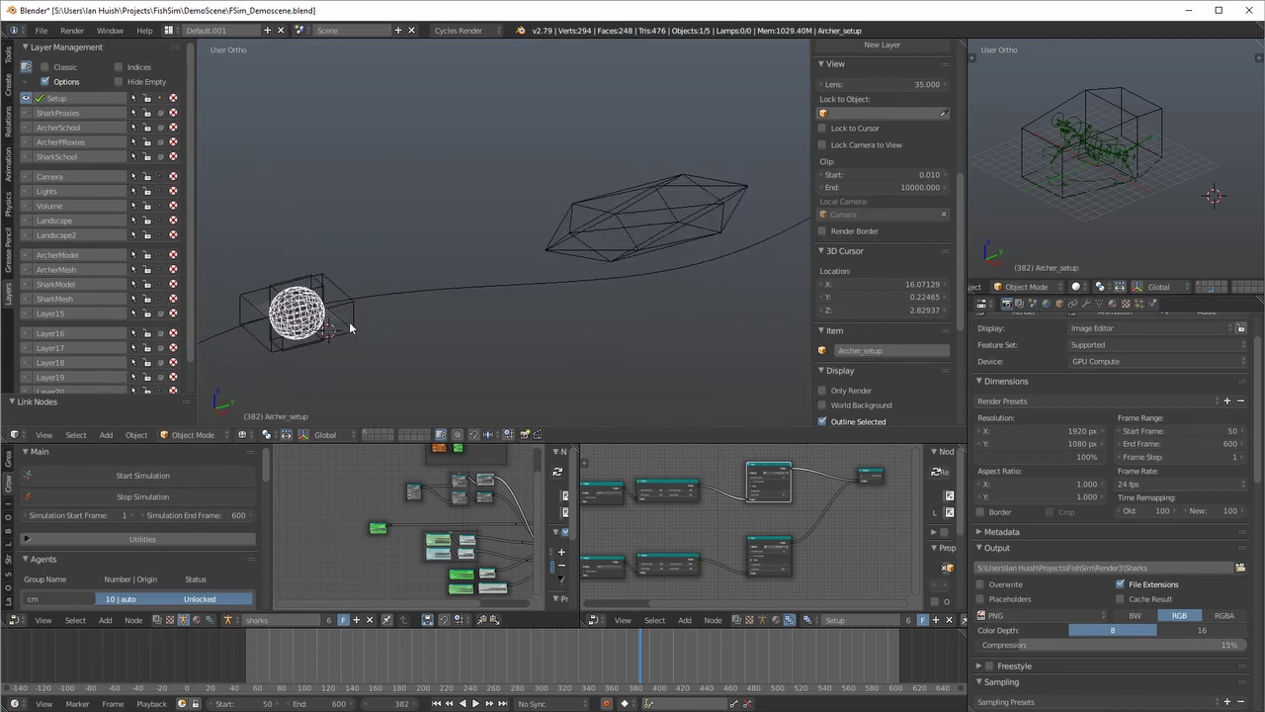
pyautogui.moveTo(350, 328); pyautogui.dragTo(379, 316, button='middle')
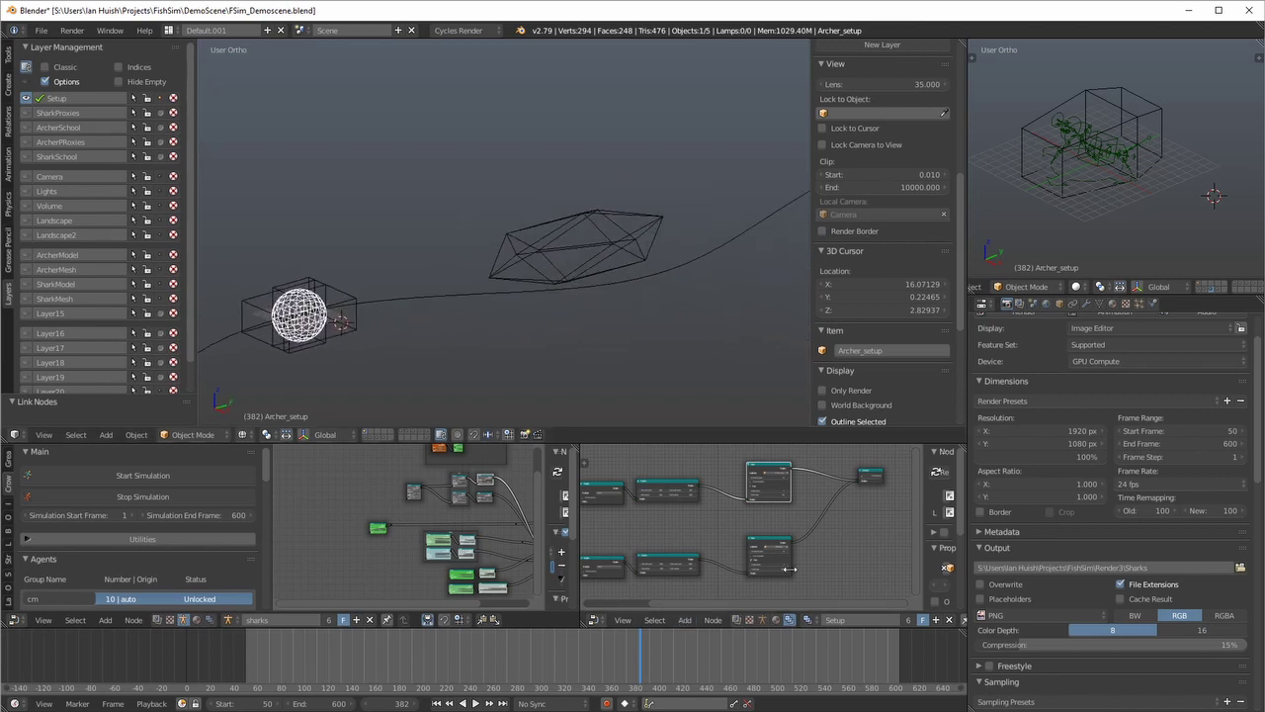
# Generate the crowd agents from the Generate node of the Setup node tree
pyautogui.scroll(6, 812, 550)
pyautogui.moveTo(915, 470); pyautogui.dragTo(820, 506, button='middle')
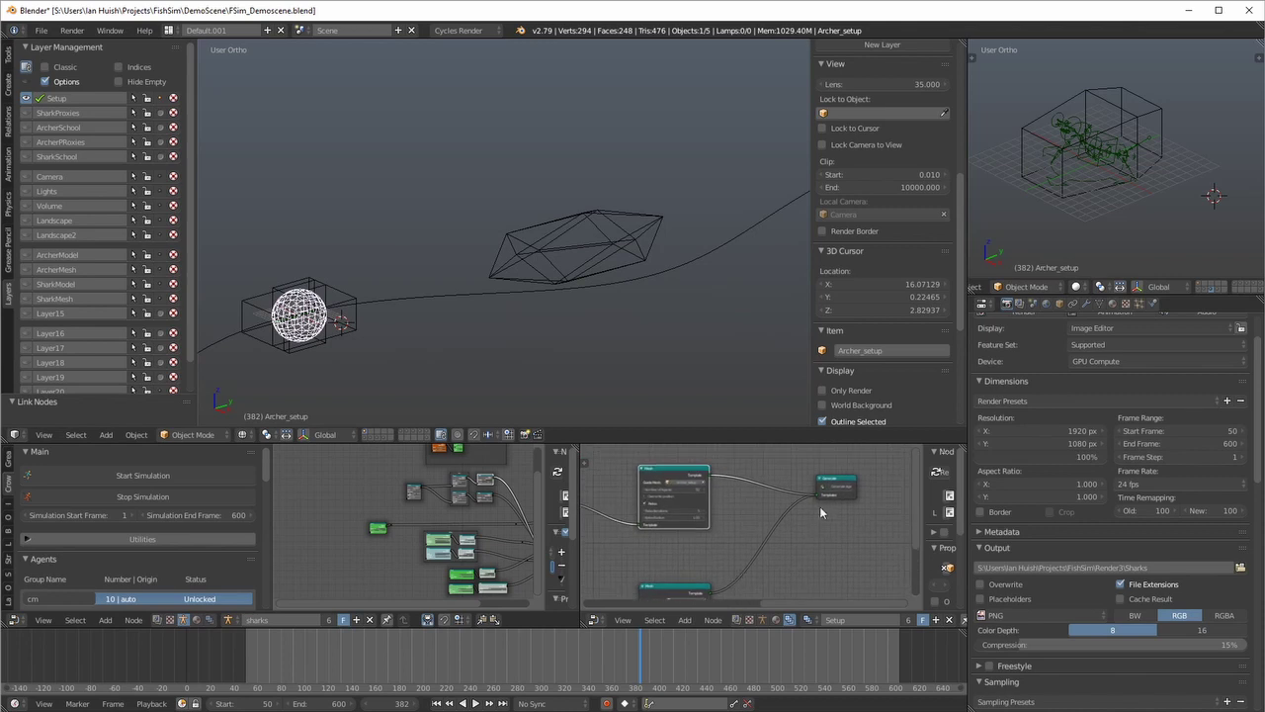
pyautogui.scroll(2, 833, 514)
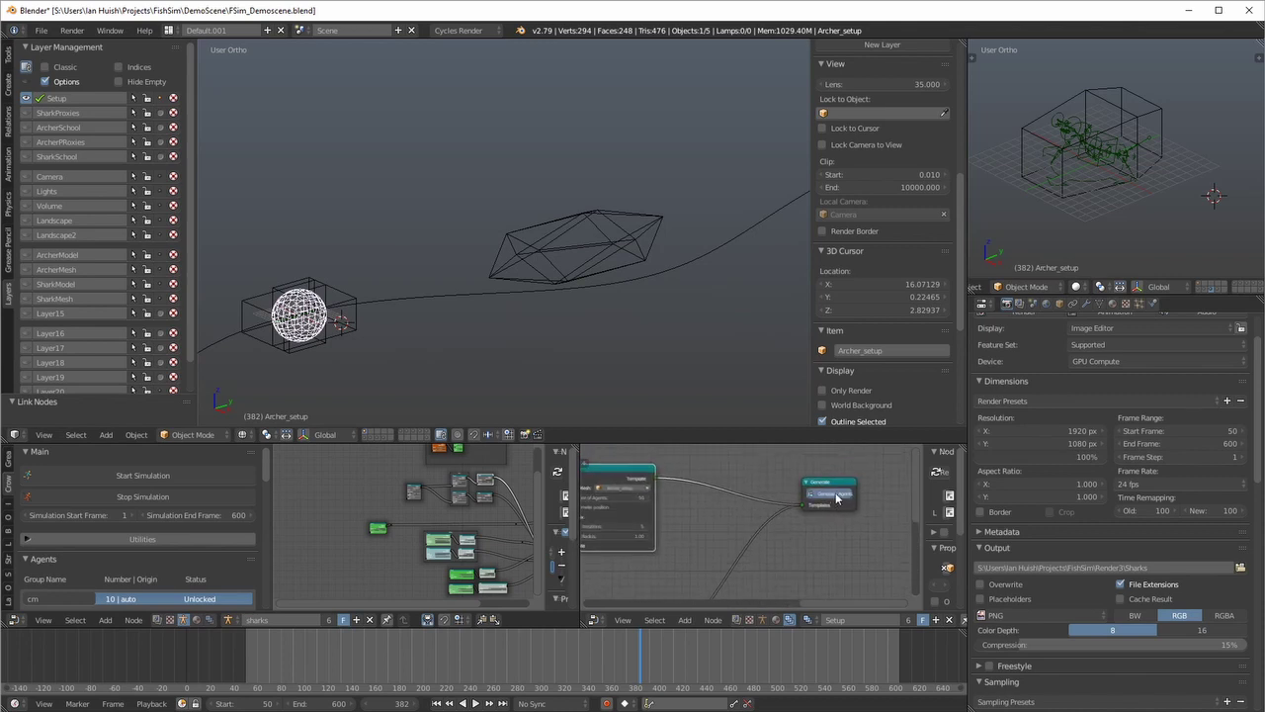
pyautogui.click(835, 494)
# Inspect the generated agents, select a shark proxy on the SharkSetup mesh and display the shark mesh layer in the secondary 3D view
pyautogui.moveTo(616, 373)
pyautogui.mouseDown(button='middle')
pyautogui.moveTo(593, 362)
pyautogui.moveTo(627, 368)
pyautogui.mouseUp(button='middle')
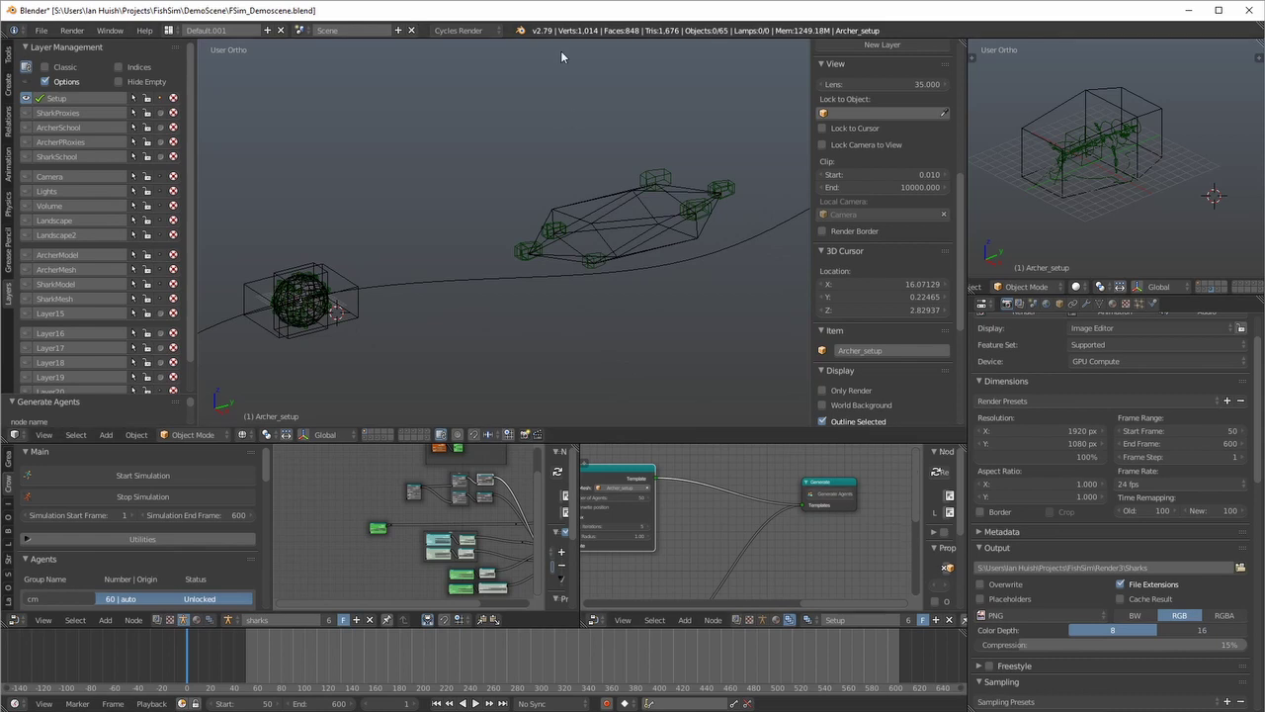
pyautogui.scroll(2, 602, 262)
pyautogui.scroll(-2, 601, 257)
pyautogui.moveTo(601, 263)
pyautogui.mouseDown(button='middle')
pyautogui.moveTo(659, 247)
pyautogui.moveTo(613, 262)
pyautogui.moveTo(630, 263)
pyautogui.moveTo(562, 262)
pyautogui.moveTo(632, 272)
pyautogui.moveTo(599, 273)
pyautogui.moveTo(617, 261)
pyautogui.mouseUp(button='middle')
pyautogui.scroll(3, 624, 261)
pyautogui.scroll(-2, 624, 261)
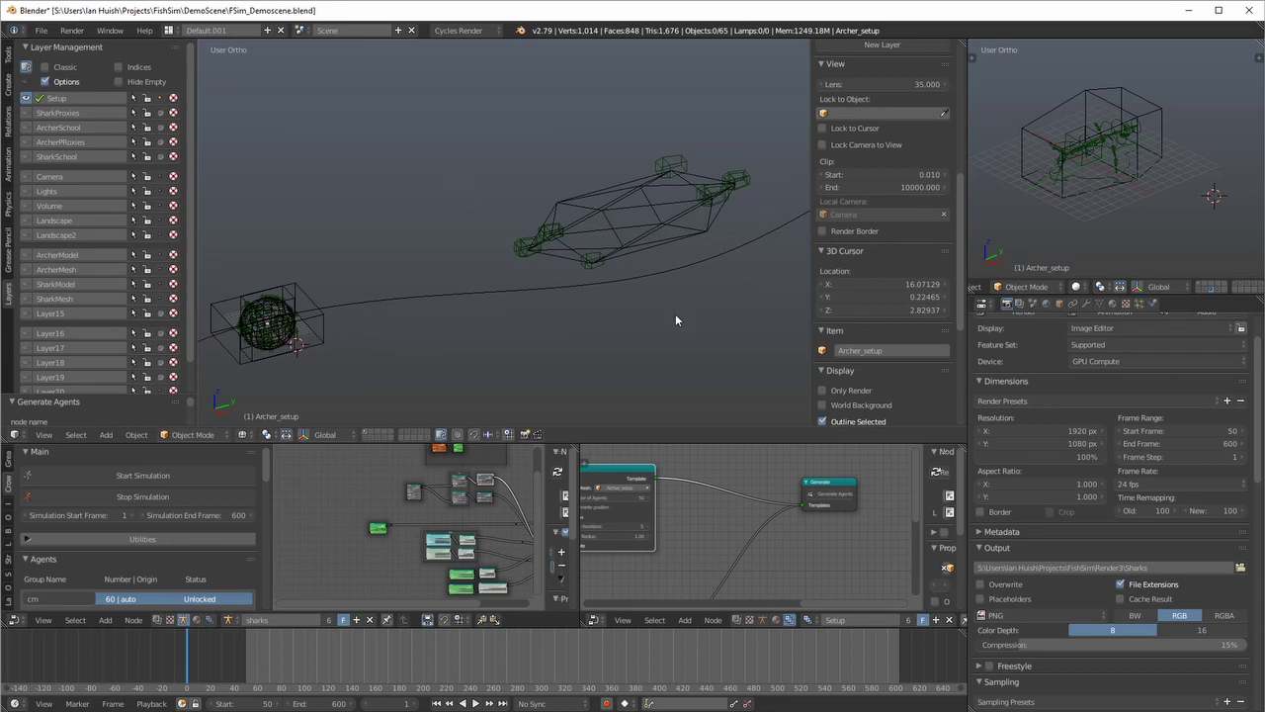
pyautogui.rightClick(527, 249)
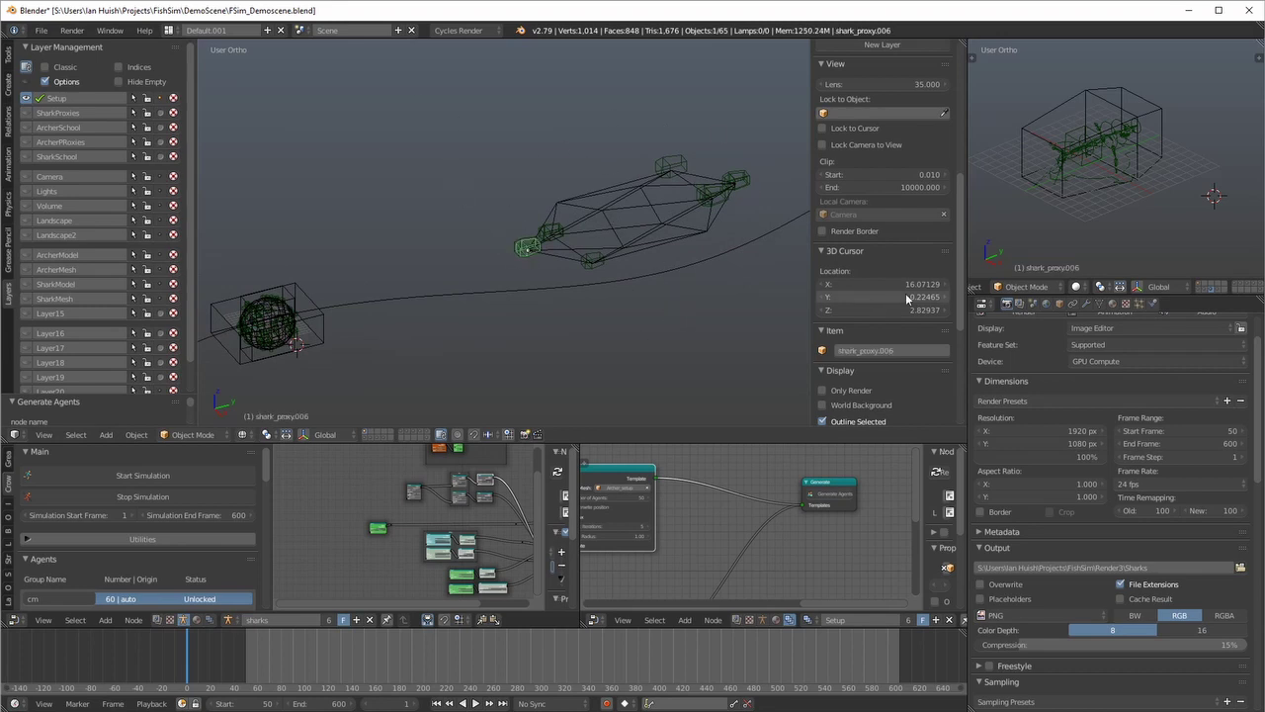
pyautogui.keyDown('shift'); pyautogui.click(1219, 291); pyautogui.keyUp('shift')
pyautogui.moveTo(1194, 255); pyautogui.dragTo(1176, 239, button='middle')
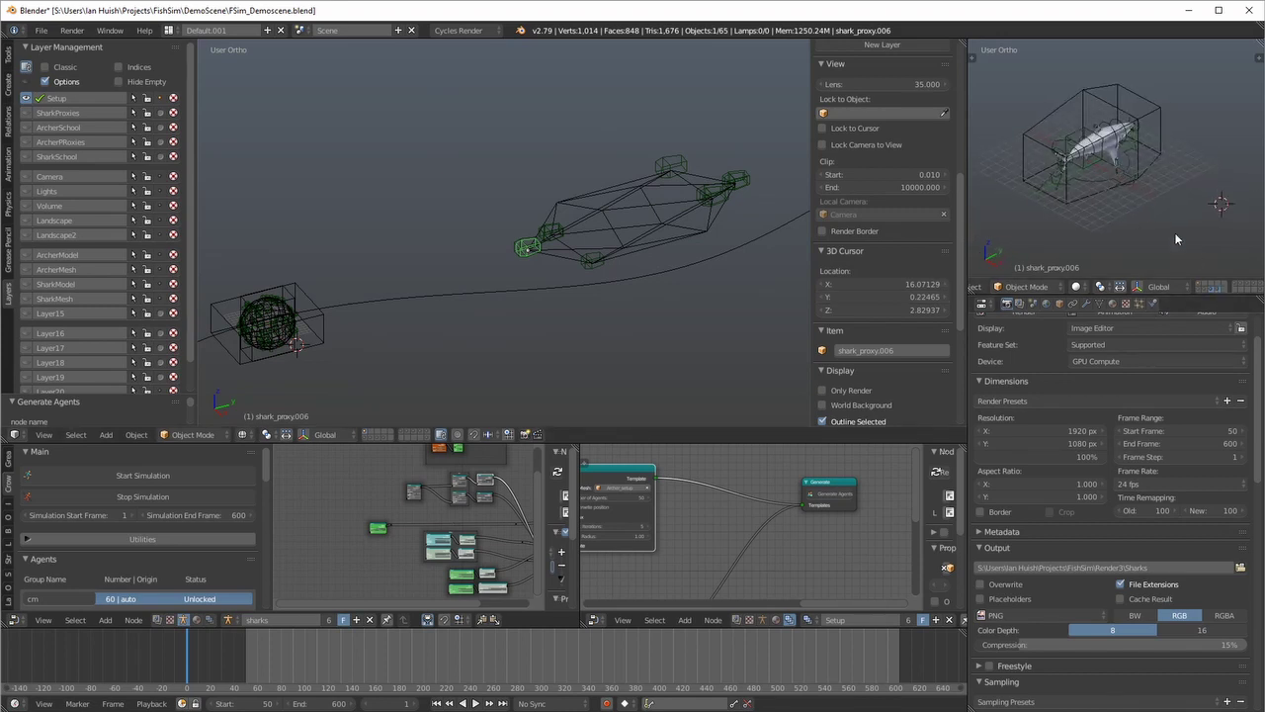
# Select a generated archer proxy inside the guide sphere and show the archer fish layers up close in the secondary 3D view
pyautogui.rightClick(265, 338)
pyautogui.rightClick(265, 338)
pyautogui.rightClick(265, 338)
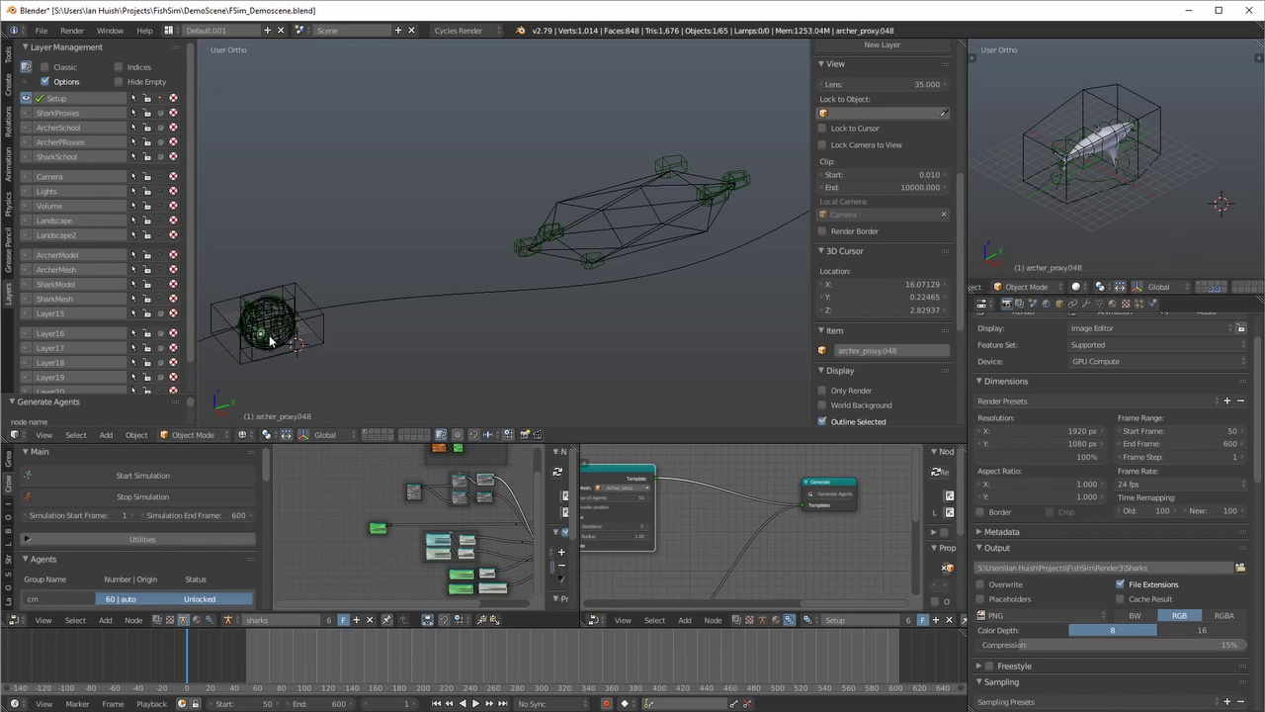
pyautogui.click(1197, 288)
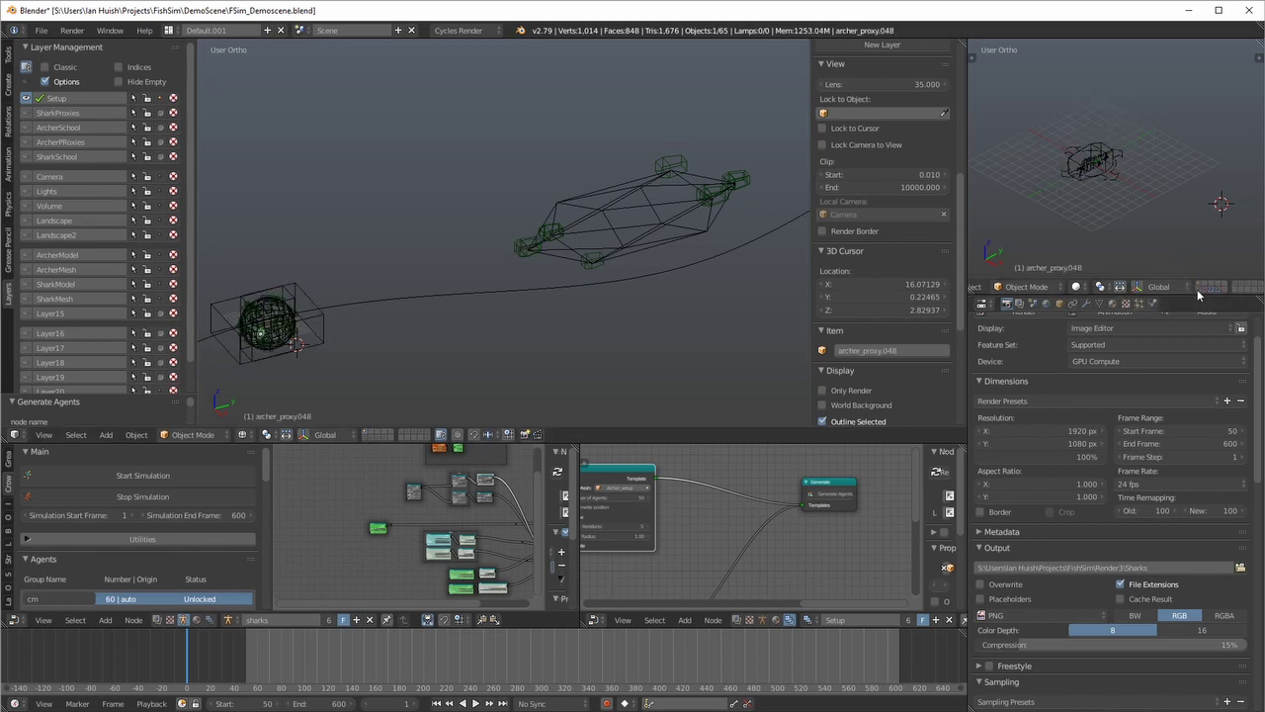
pyautogui.keyDown('shift'); pyautogui.click(1203, 289); pyautogui.keyUp('shift')
pyautogui.moveTo(1147, 229)
pyautogui.mouseDown(button='middle')
pyautogui.moveTo(1107, 180)
pyautogui.moveTo(1137, 208)
pyautogui.moveTo(1166, 207)
pyautogui.moveTo(1138, 211)
pyautogui.mouseUp(button='middle')
pyautogui.scroll(4, 1104, 192)
pyautogui.scroll(2, 1104, 197)
pyautogui.scroll(-3, 1136, 207)
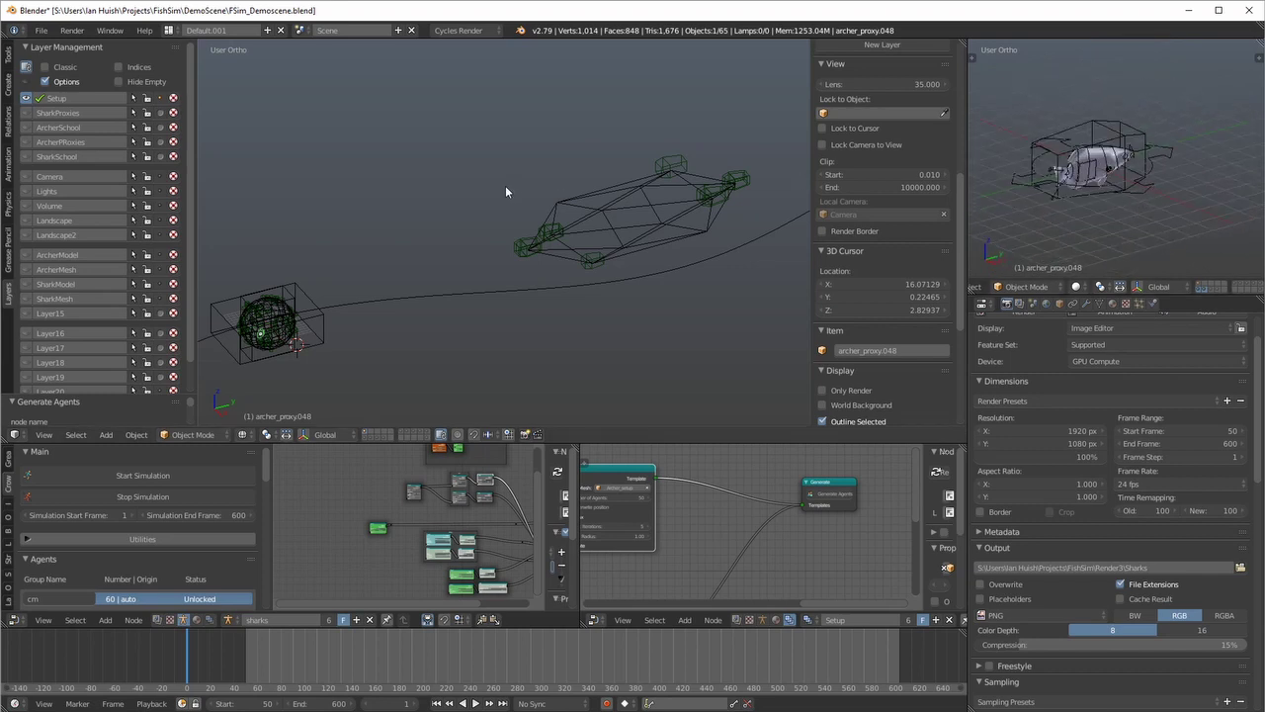
pyautogui.moveTo(505, 188); pyautogui.dragTo(611, 278, button='middle')
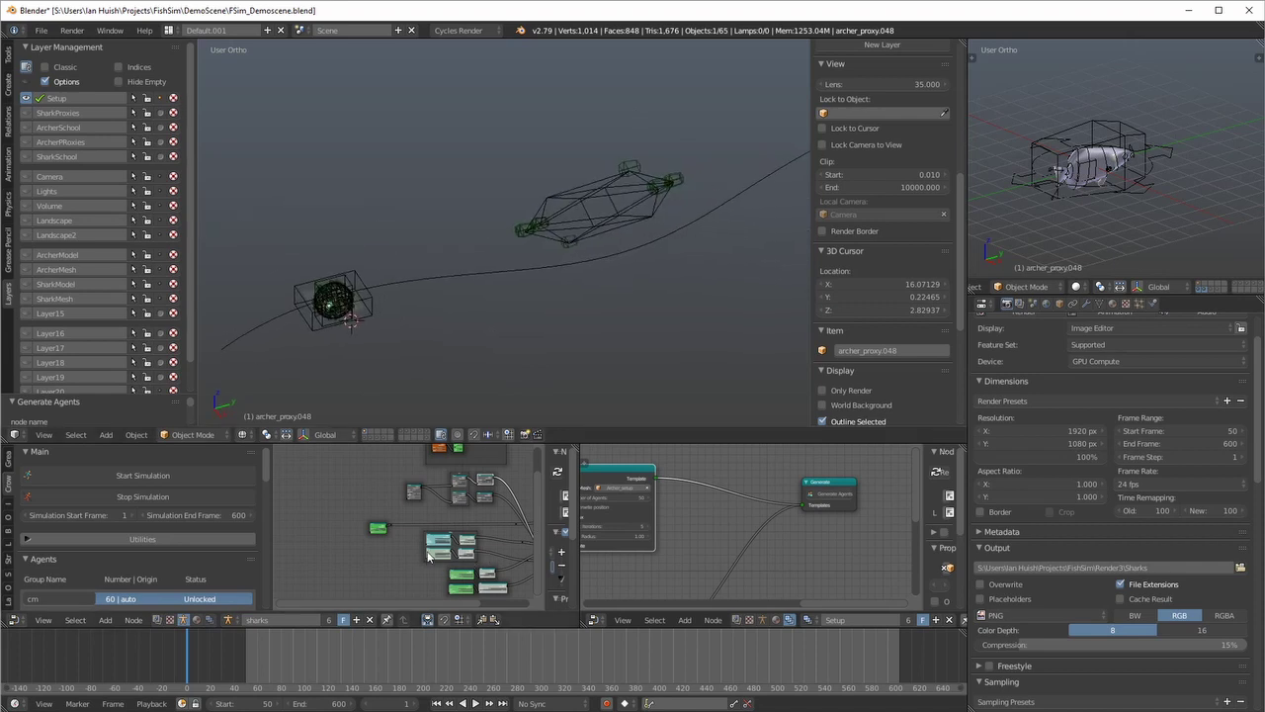
# Enlarge the sharks node tree to fill the window and examine its overall layout
pyautogui.hotkey('shift', 'space')
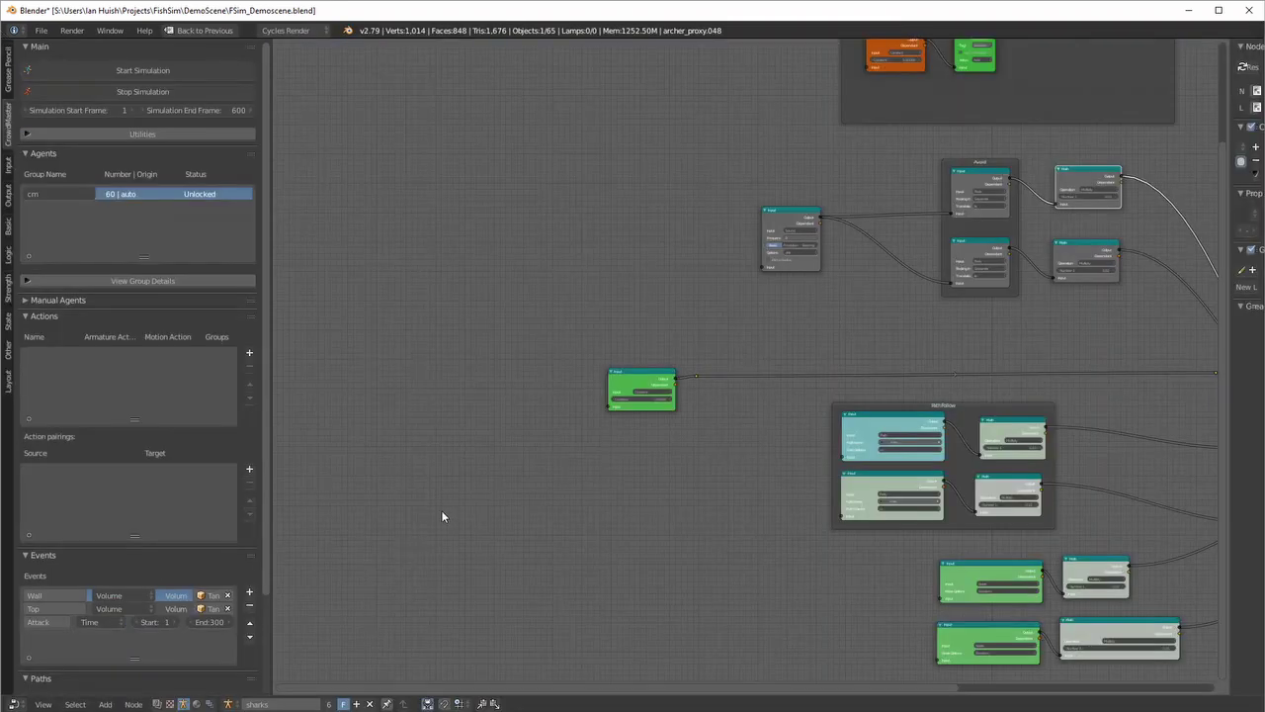
pyautogui.scroll(-4, 442, 514)
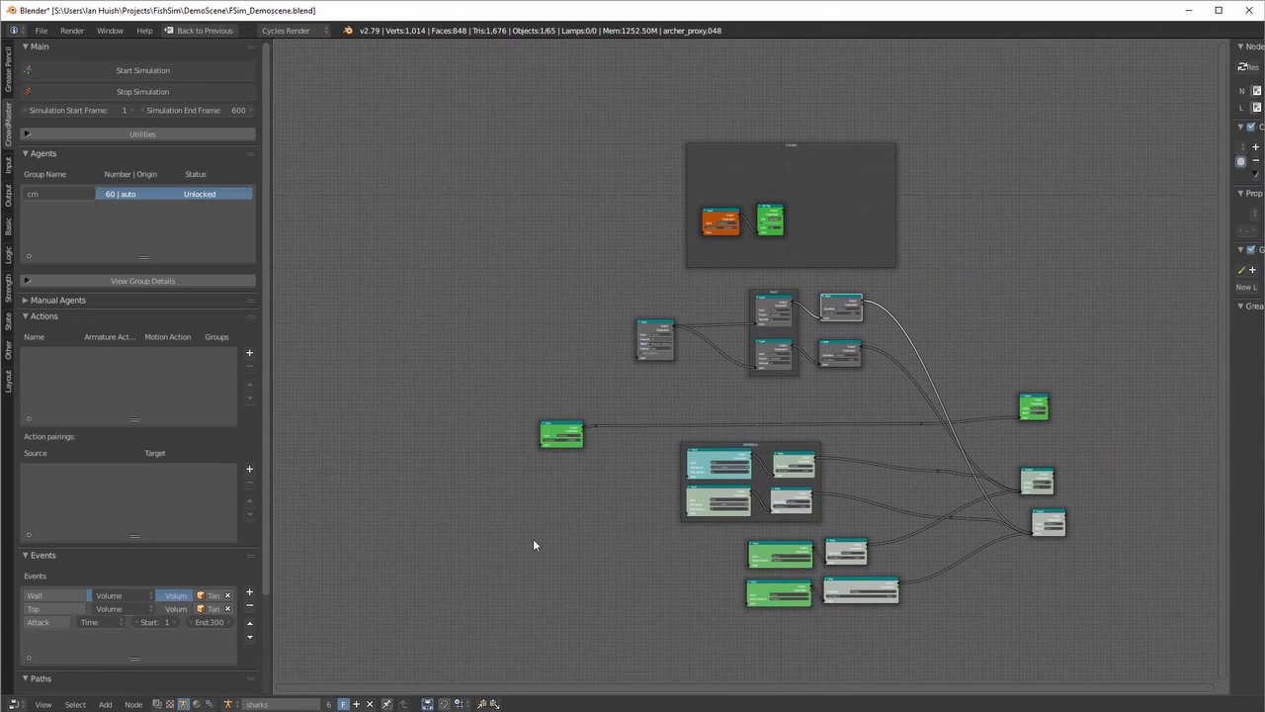
pyautogui.scroll(-1, 533, 538)
pyautogui.moveTo(579, 552); pyautogui.dragTo(516, 501, button='middle')
pyautogui.scroll(1, 515, 503)
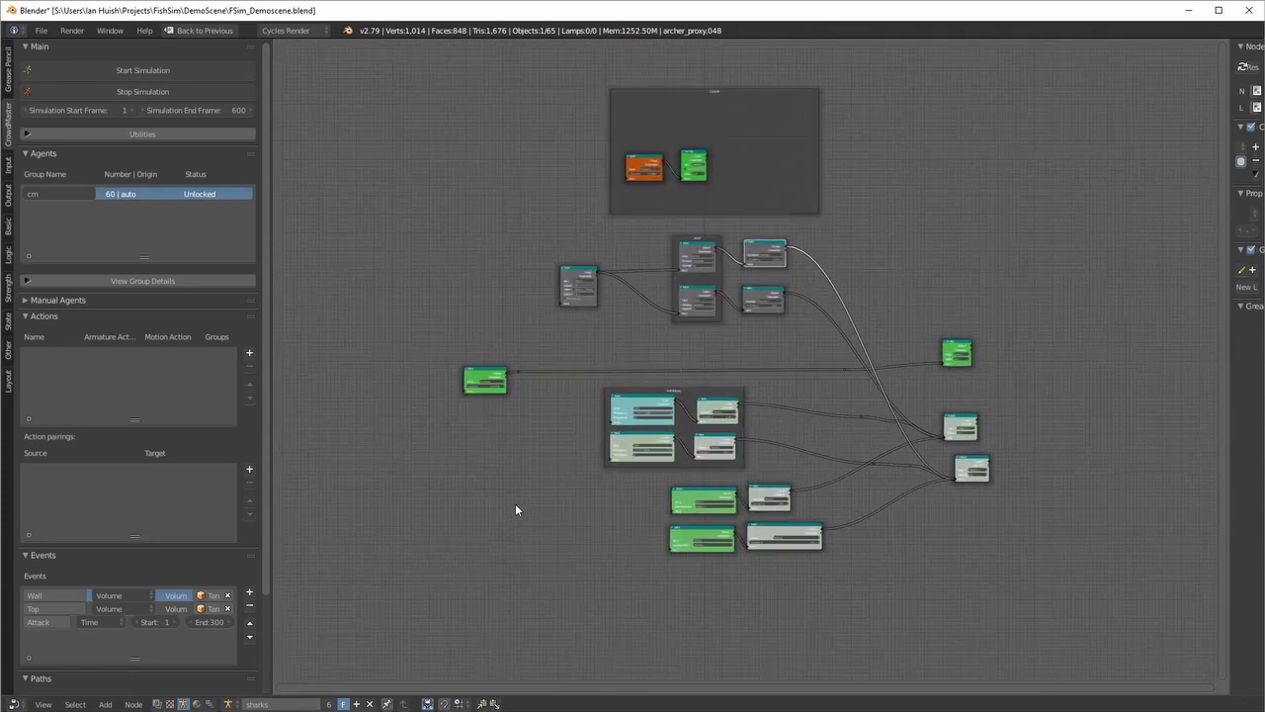
pyautogui.scroll(1, 515, 510)
pyautogui.scroll(2, 561, 480)
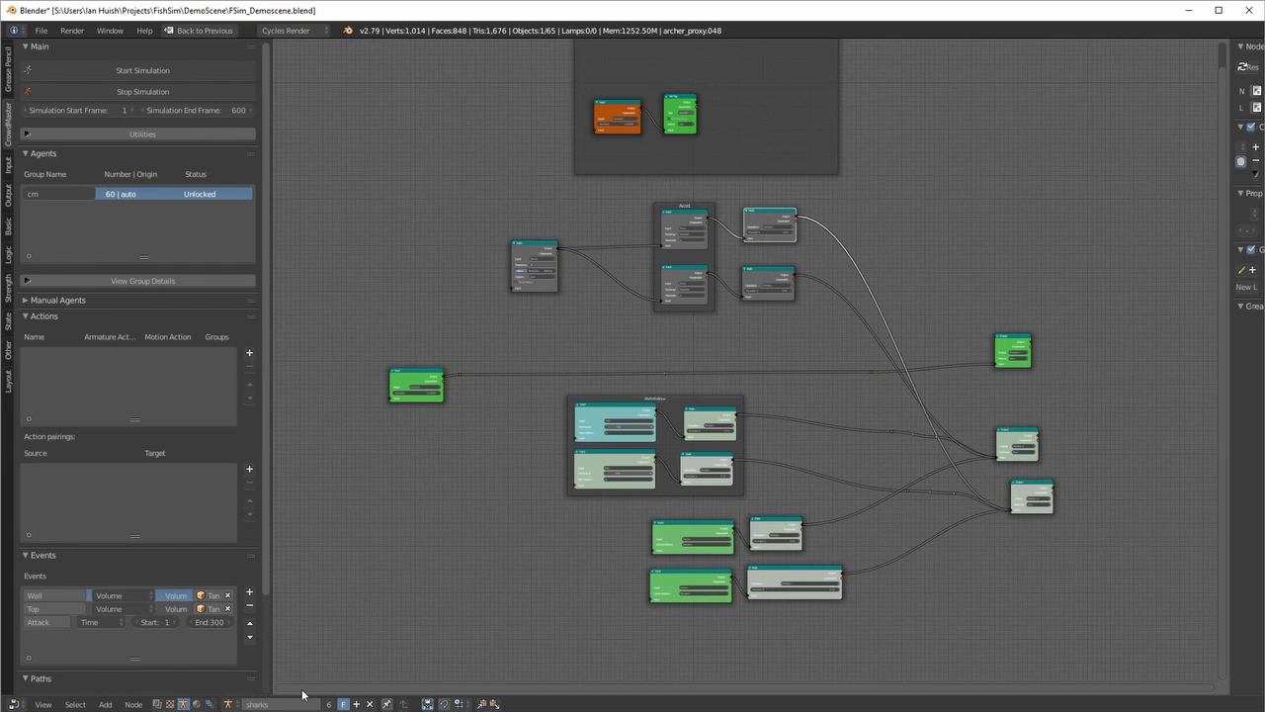
# Examine the Path inputs and their Multiply nodes in the PathFollow frame of the sharks tree
pyautogui.scroll(3, 692, 471)
pyautogui.scroll(3, 692, 470)
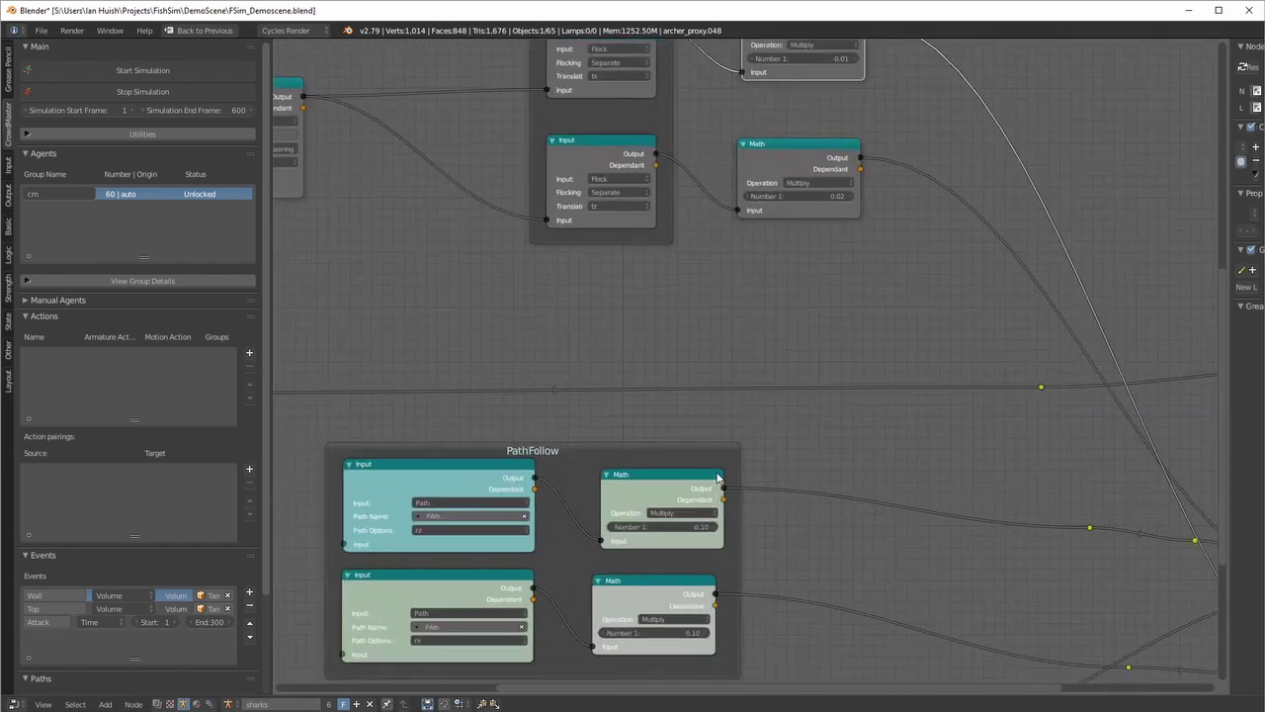
pyautogui.scroll(-6, 720, 479)
pyautogui.scroll(5, 719, 479)
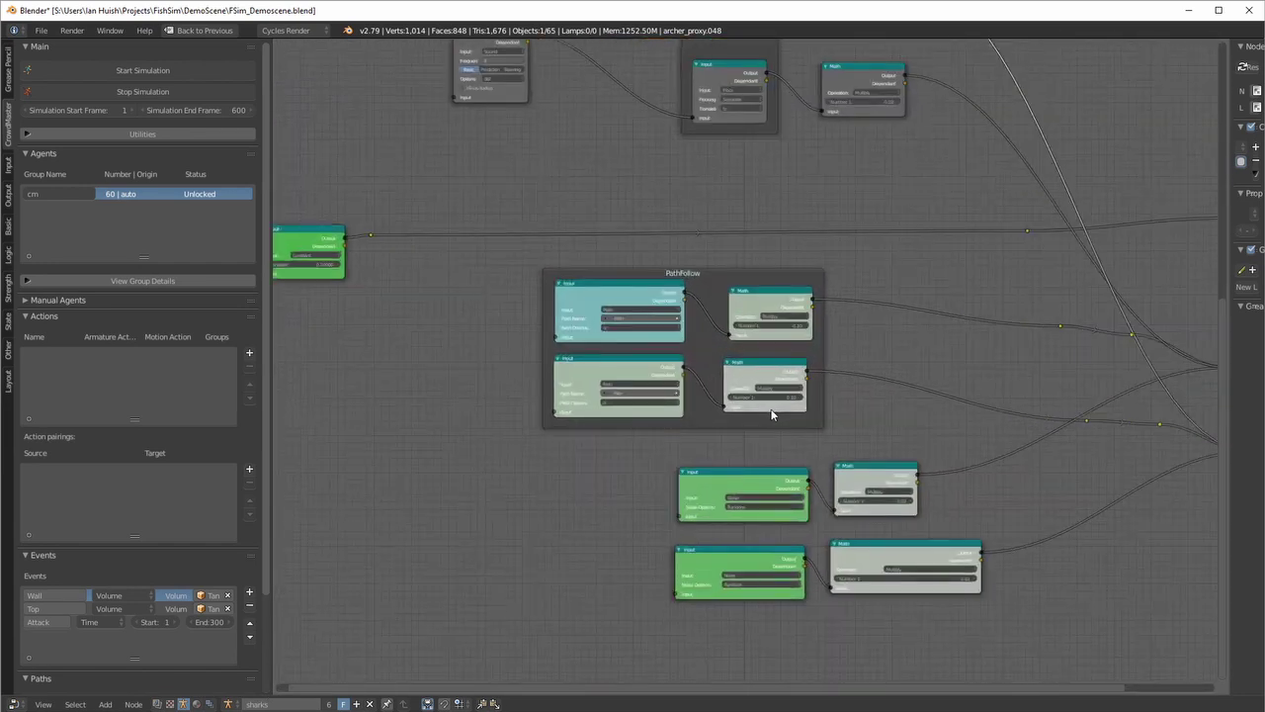
pyautogui.scroll(-1, 775, 419)
pyautogui.scroll(2, 779, 421)
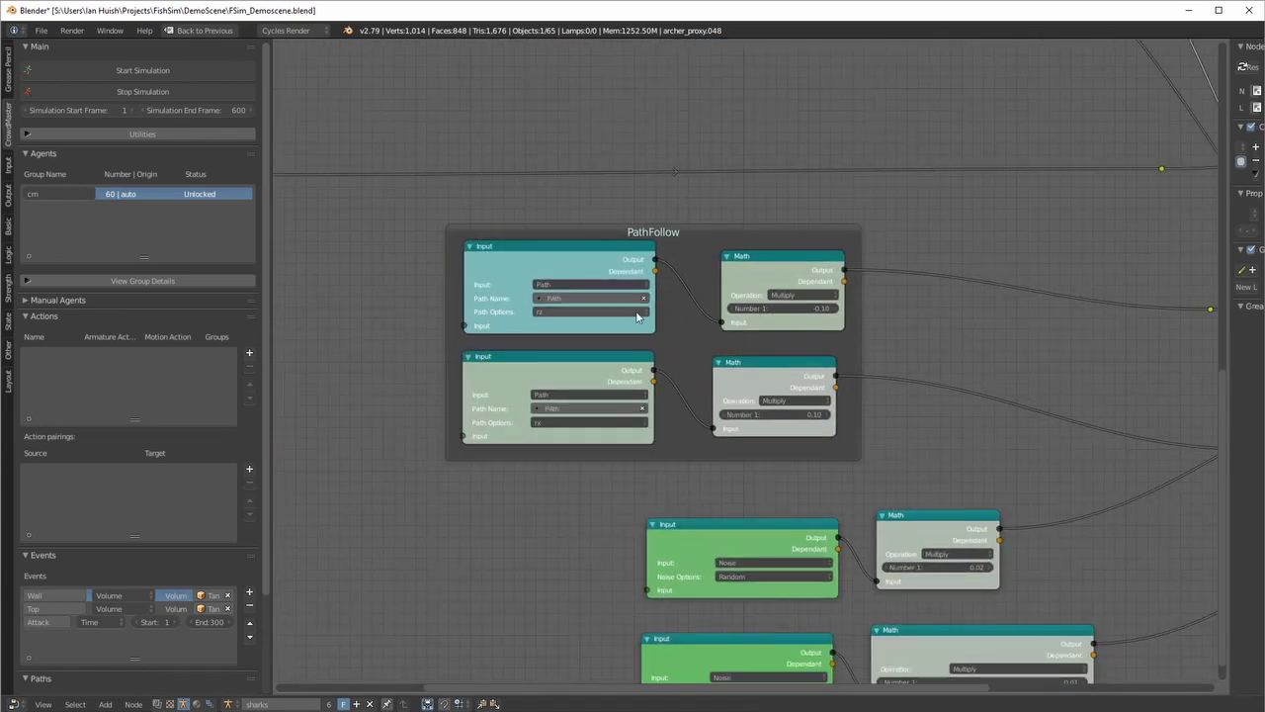
pyautogui.scroll(-2, 708, 450)
pyautogui.moveTo(696, 457); pyautogui.dragTo(652, 336, button='middle')
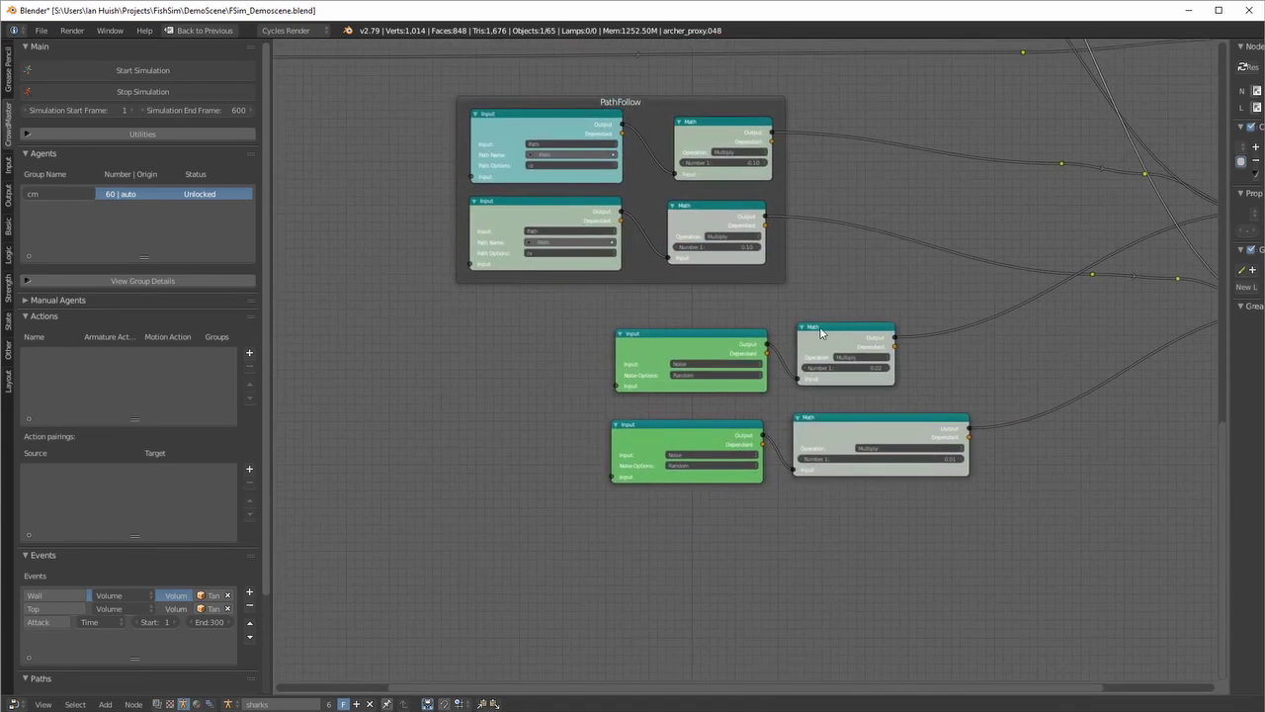
# Examine the Avoid frame with its Sound input, and compare the PathFollow nodes with the random Noise inputs and their Multiply nodes
pyautogui.scroll(-5, 736, 357)
pyautogui.moveTo(724, 399); pyautogui.dragTo(743, 582, button='middle')
pyautogui.scroll(2, 680, 341)
pyautogui.keyDown('shift'); pyautogui.scroll(3, 725, 274); pyautogui.keyUp('shift')
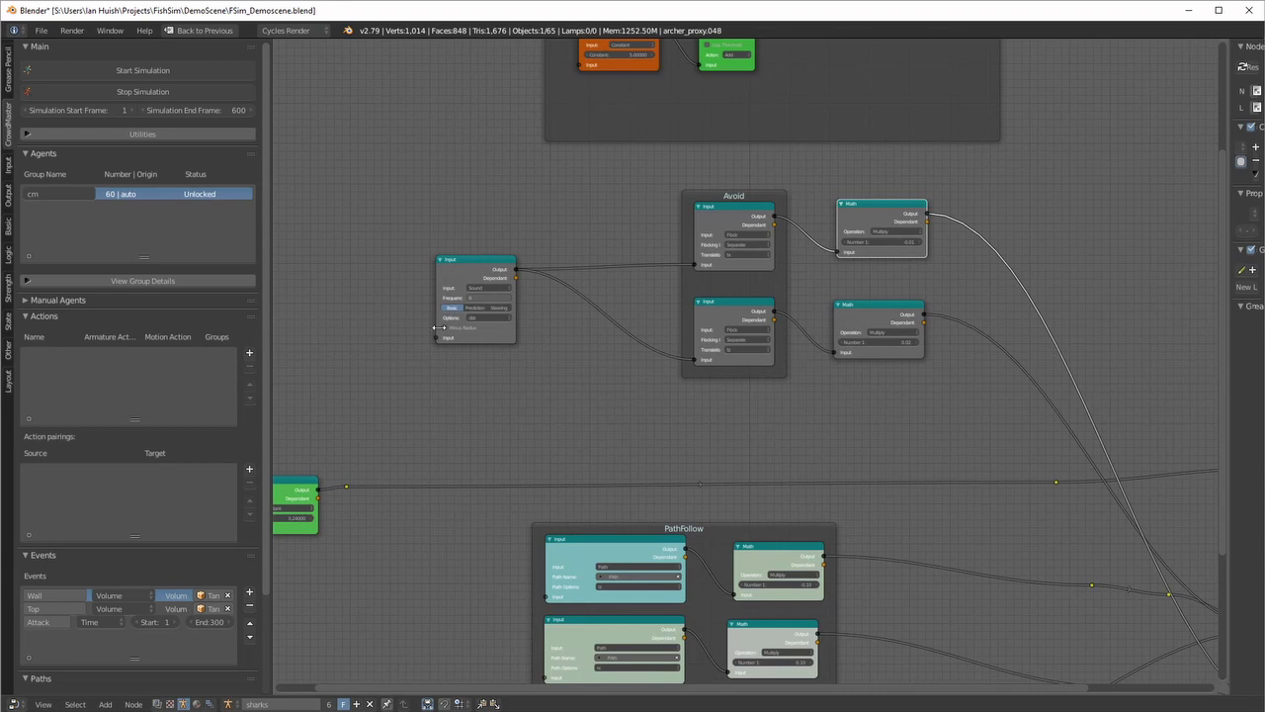
pyautogui.keyDown('shift'); pyautogui.scroll(-6, 727, 575); pyautogui.keyUp('shift')
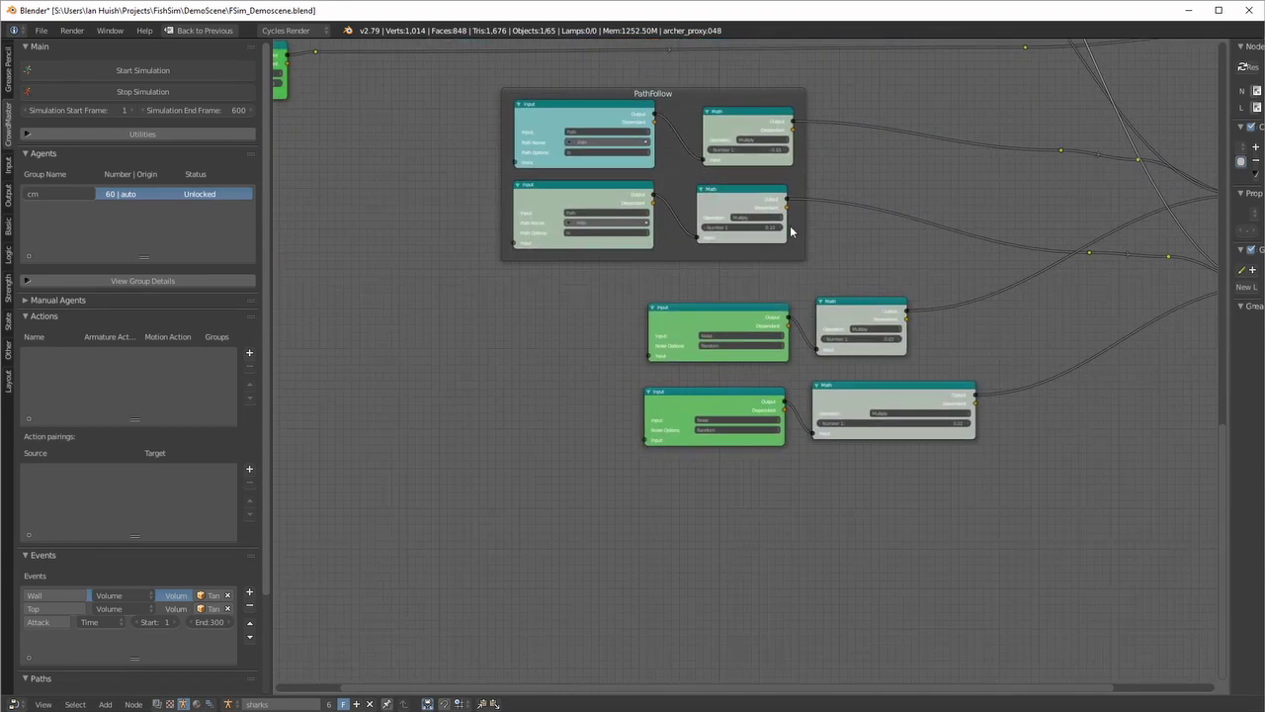
pyautogui.scroll(2, 921, 326)
pyautogui.moveTo(910, 327); pyautogui.dragTo(754, 420, button='middle')
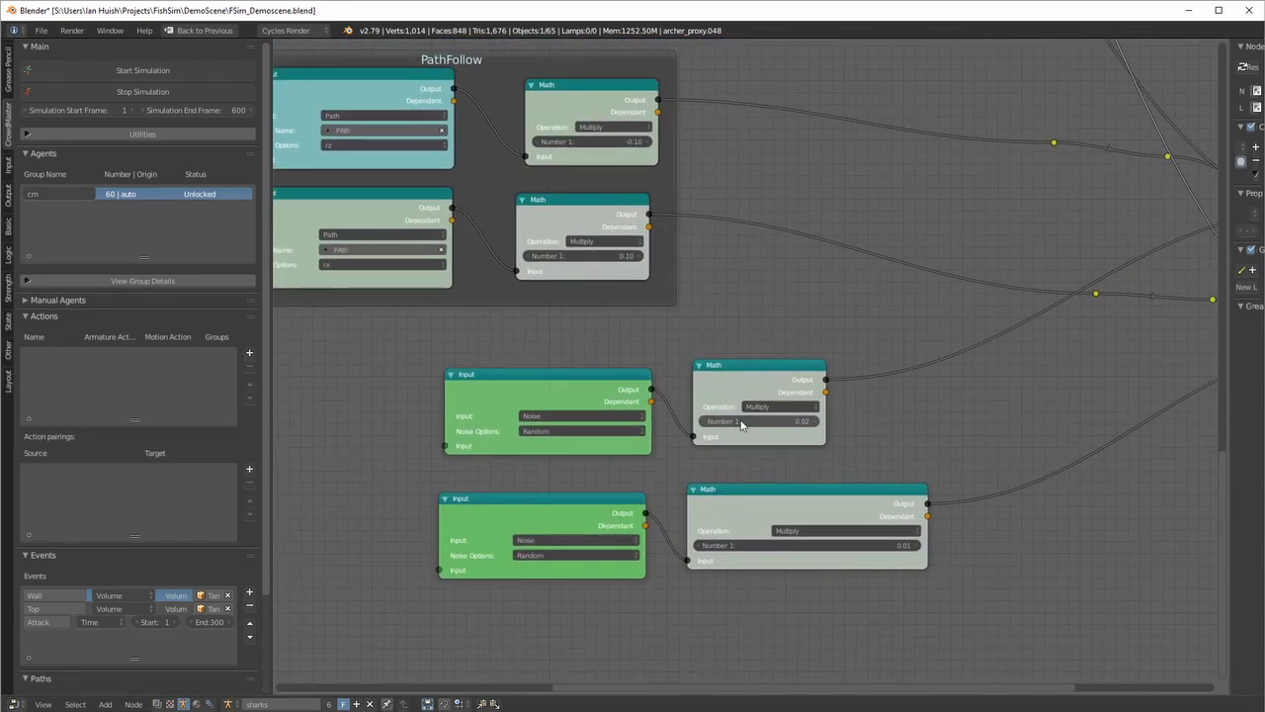
pyautogui.scroll(-4, 839, 387)
pyautogui.moveTo(961, 403); pyautogui.dragTo(1054, 443, button='middle')
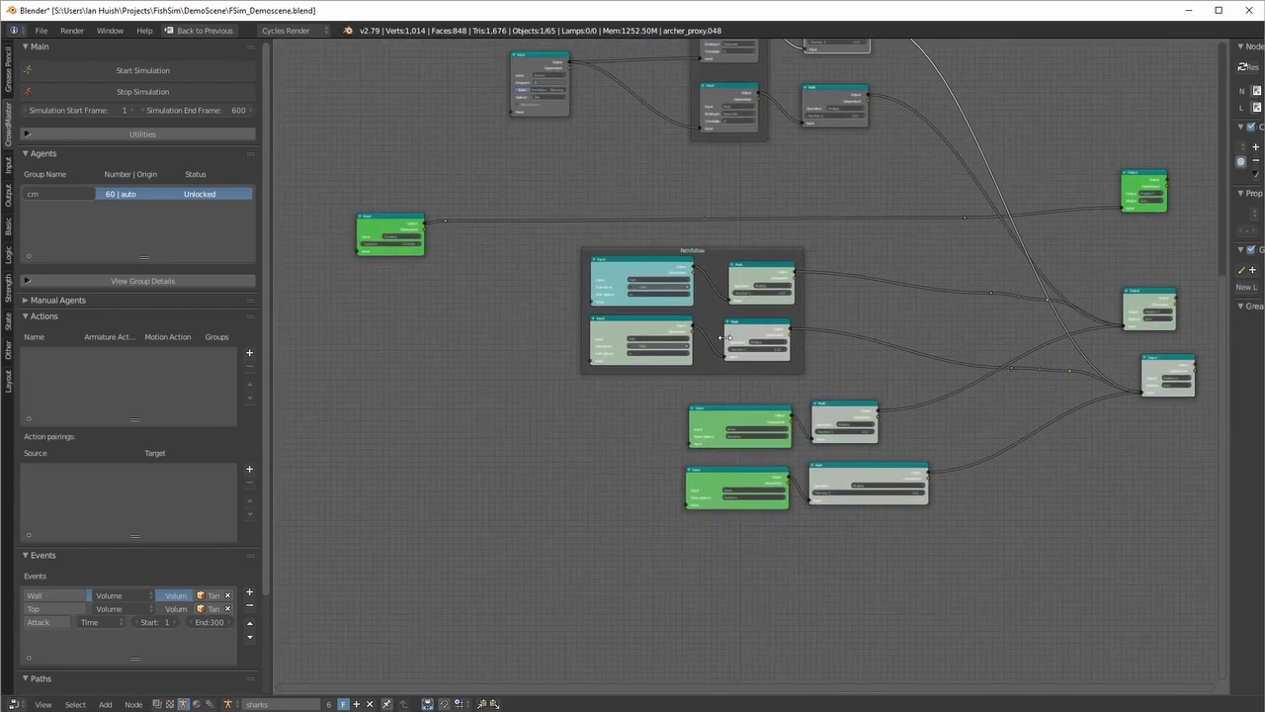
pyautogui.scroll(2, 832, 528)
pyautogui.scroll(-2, 838, 523)
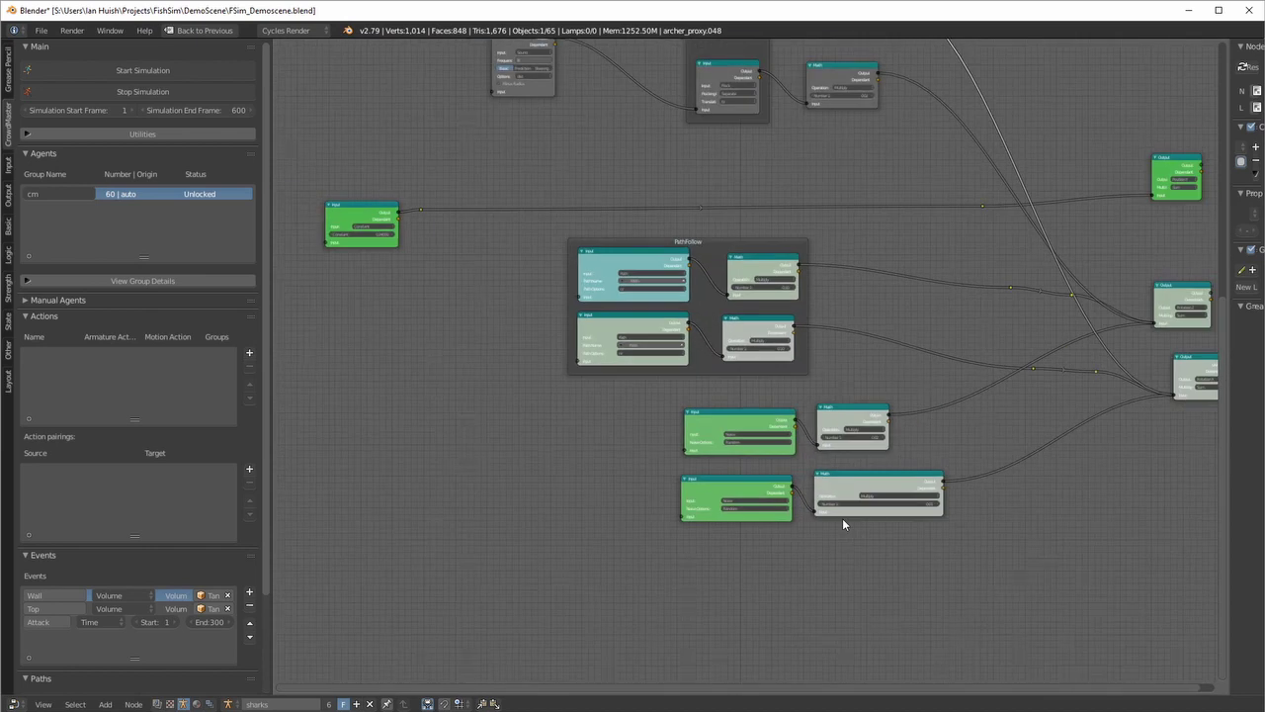
pyautogui.scroll(3, 838, 524)
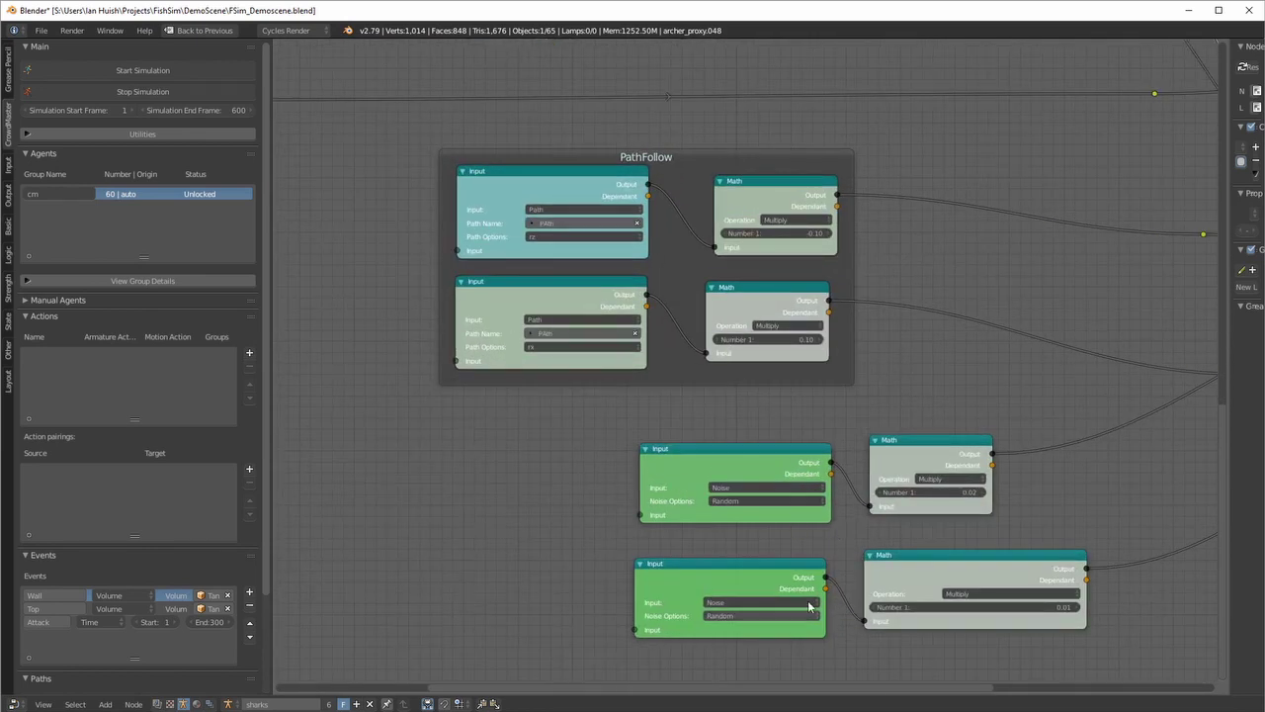
pyautogui.scroll(-2, 745, 514)
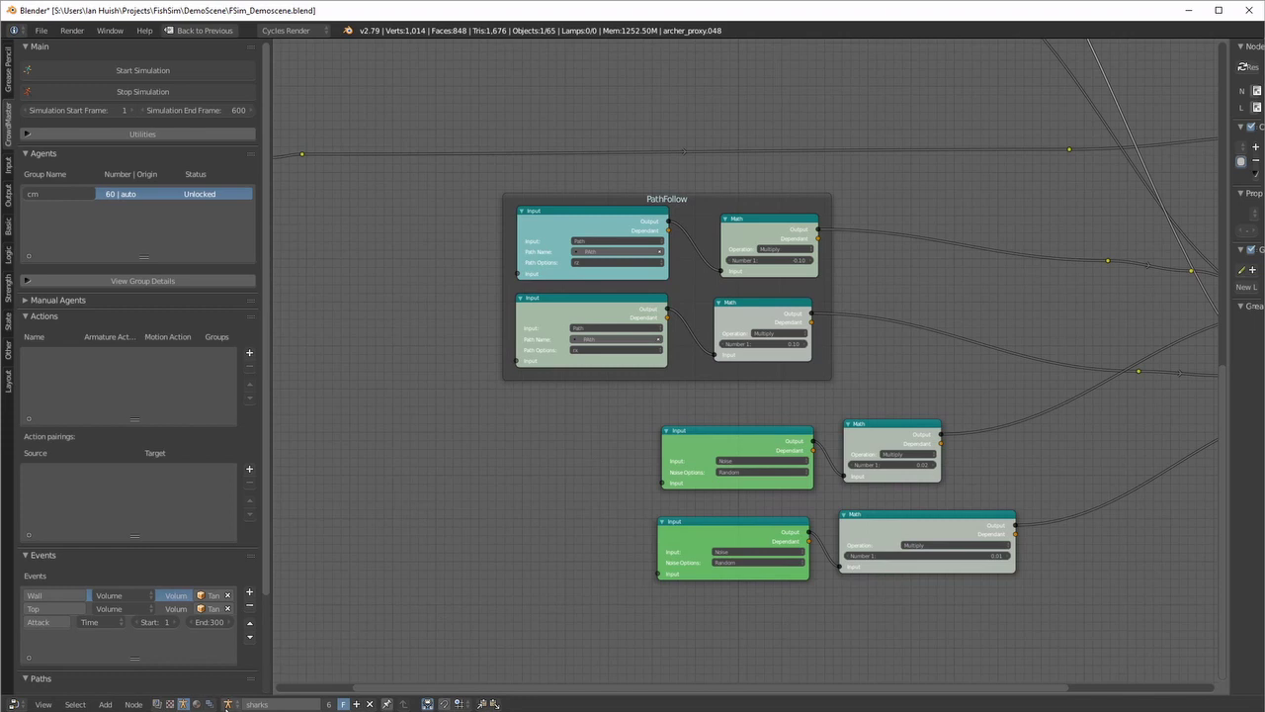
# Switch the node editor to the archers node tree and bring its upper node frames into view
pyautogui.click(228, 704)
pyautogui.click(252, 575)
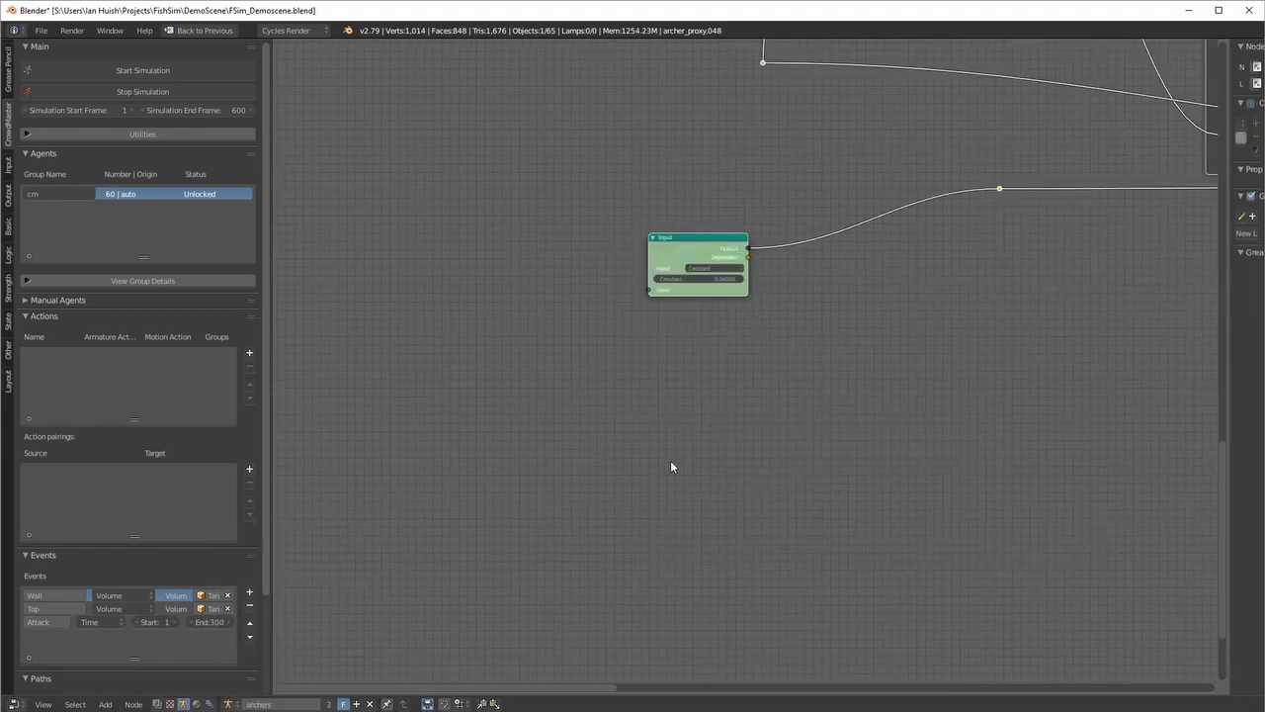
pyautogui.scroll(-5, 670, 467)
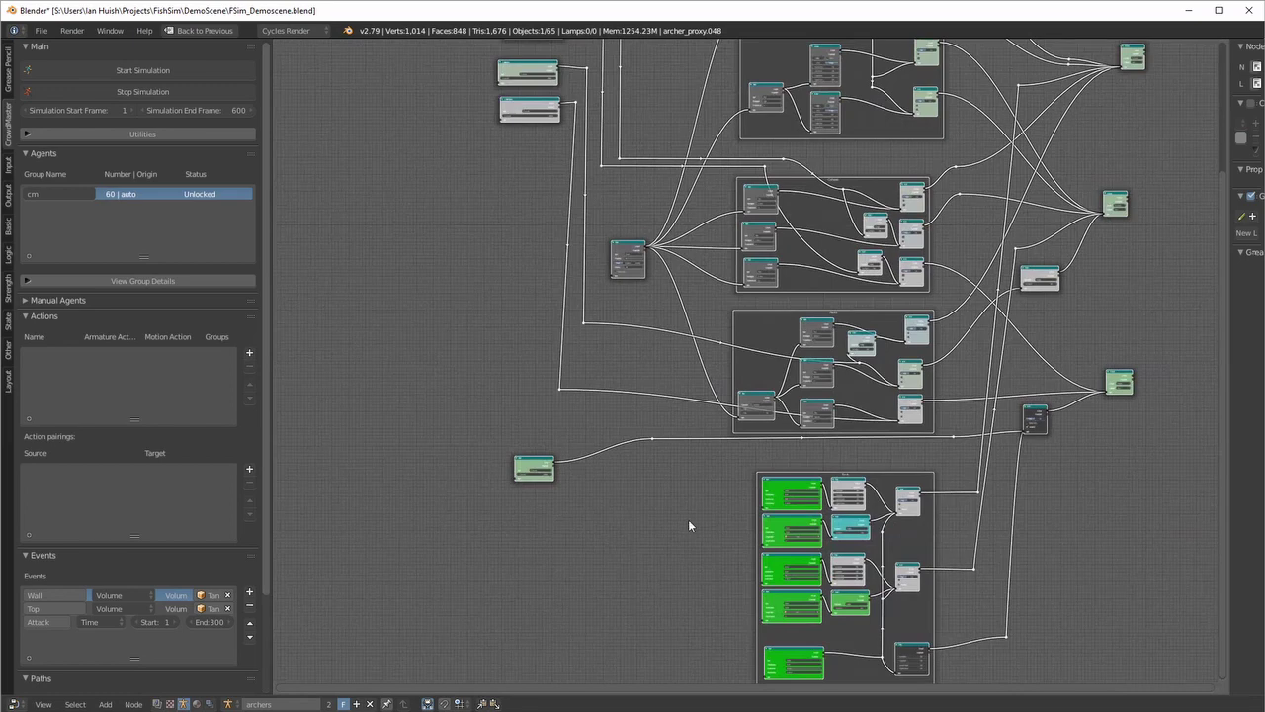
pyautogui.moveTo(711, 397); pyautogui.dragTo(680, 512, button='middle')
pyautogui.moveTo(710, 318); pyautogui.dragTo(686, 439, button='middle')
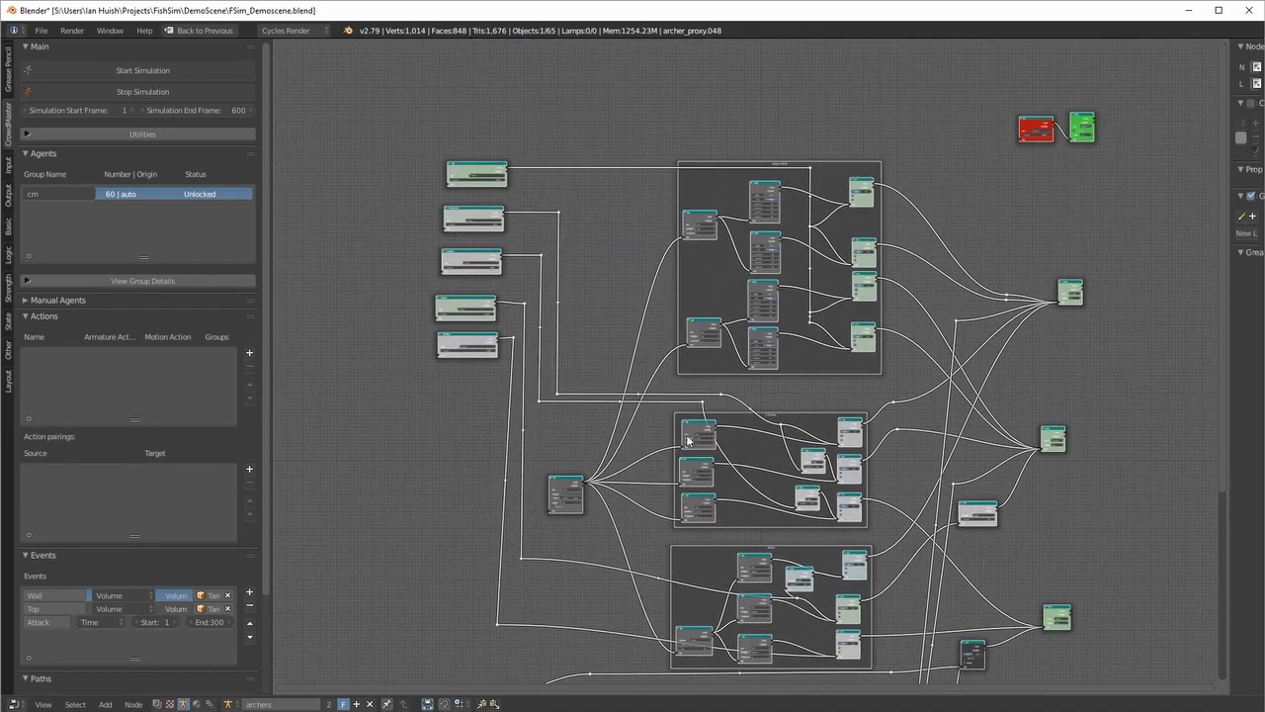
# Examine the Flock inputs, range nodes and And nodes in the Alignment frame of the archers tree
pyautogui.scroll(6, 765, 312)
pyautogui.scroll(5, 766, 314)
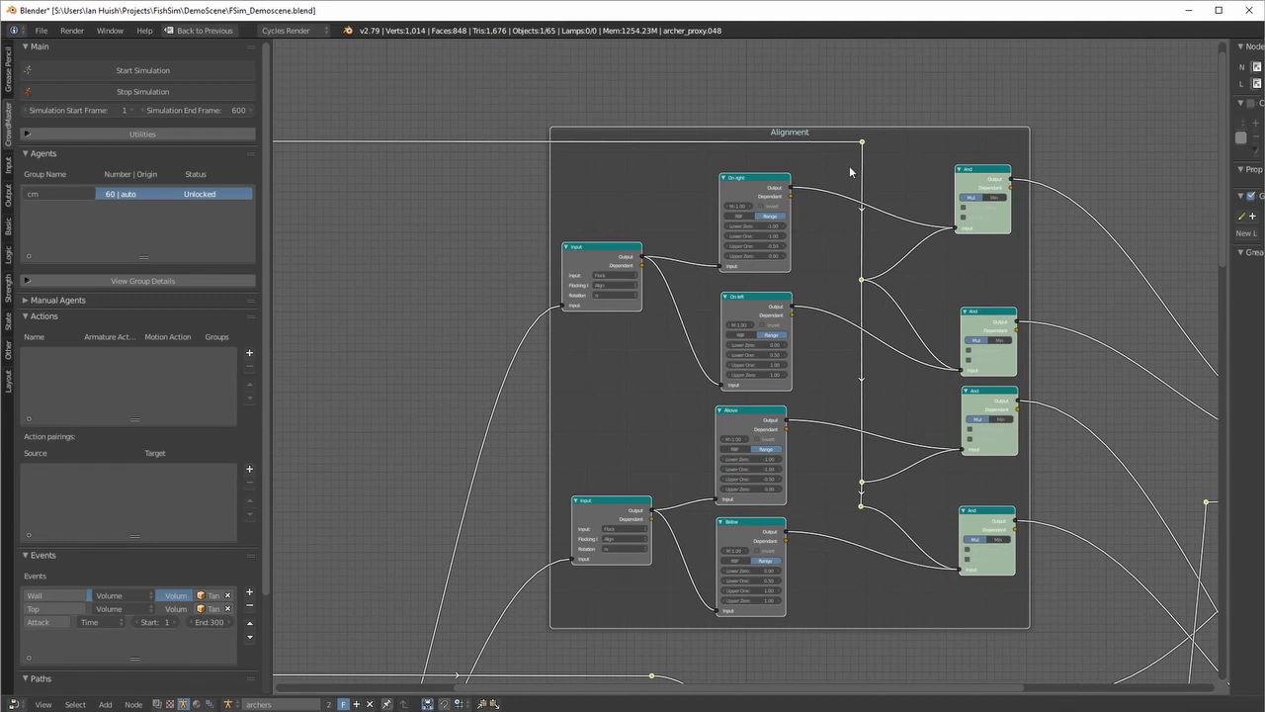
pyautogui.scroll(-2, 877, 194)
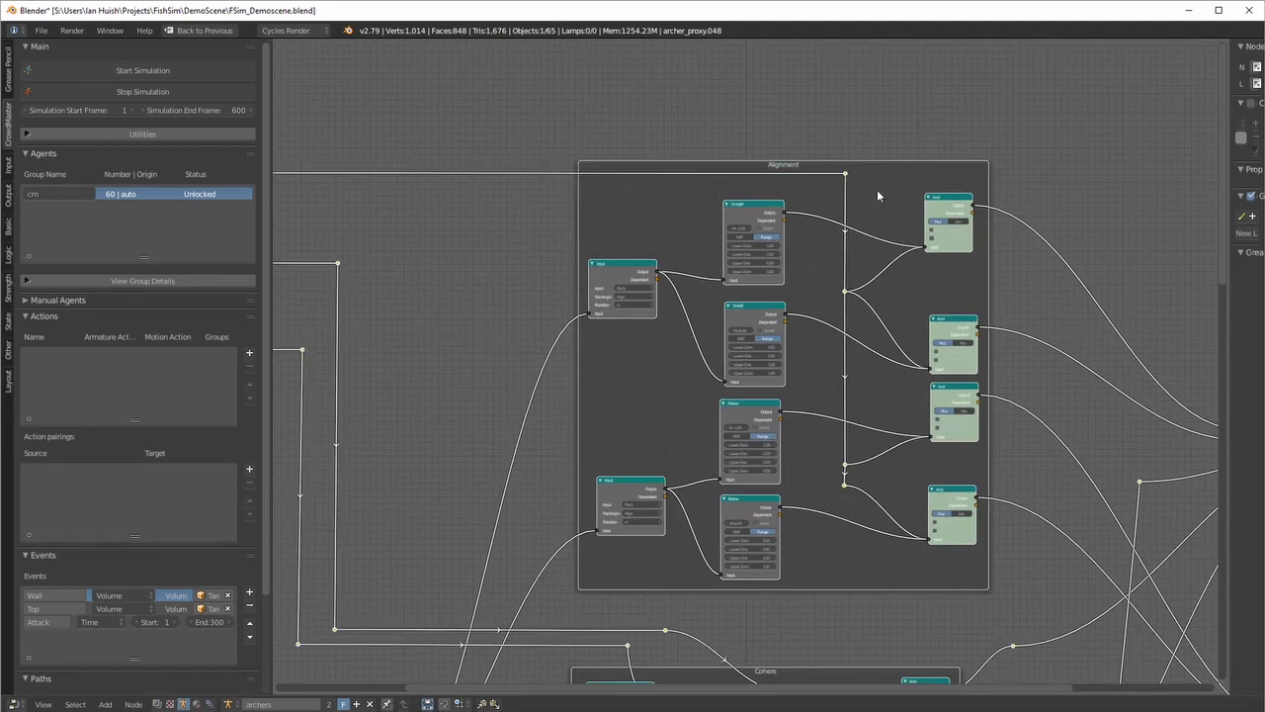
pyautogui.scroll(-3, 884, 190)
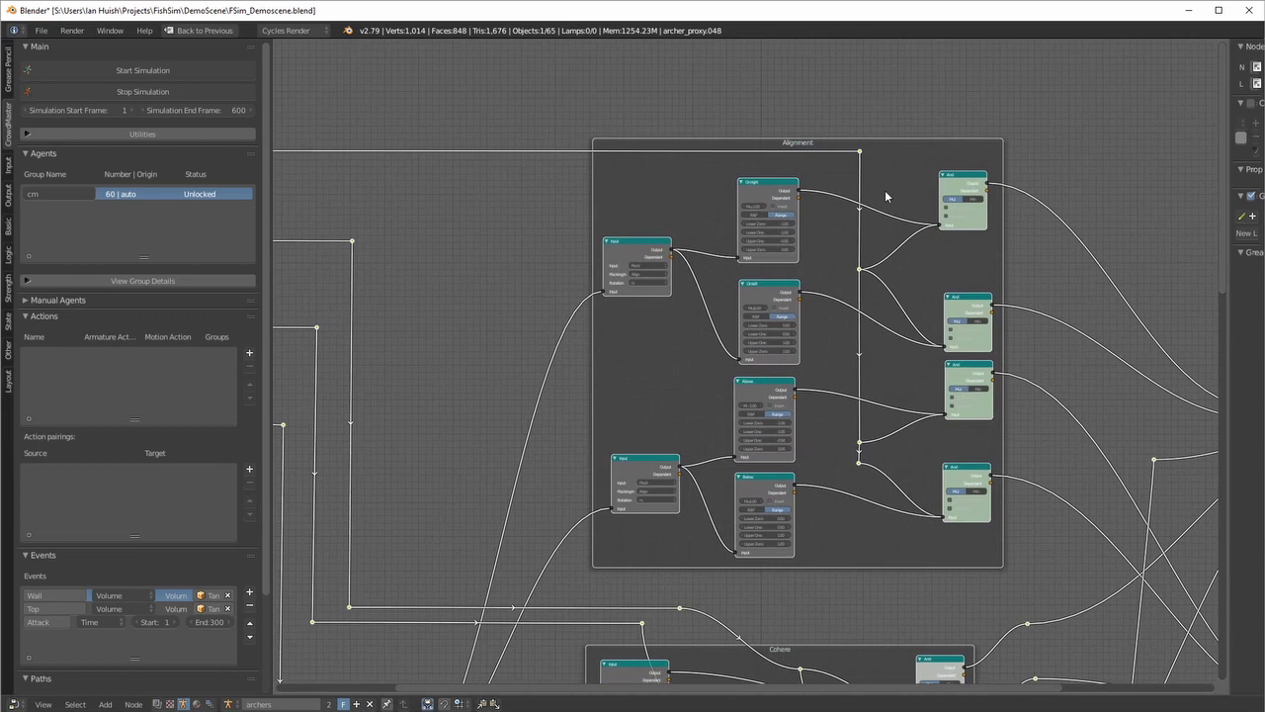
pyautogui.scroll(2, 884, 190)
pyautogui.scroll(2, 870, 203)
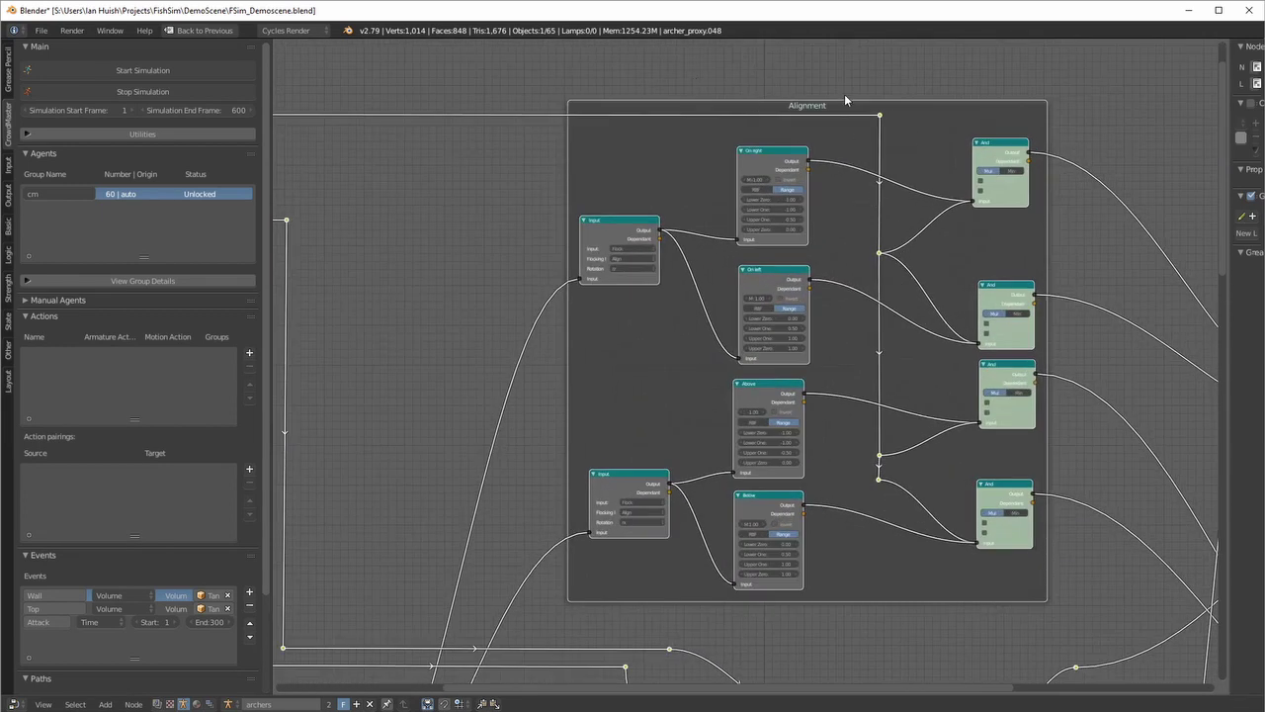
pyautogui.scroll(-2, 788, 149)
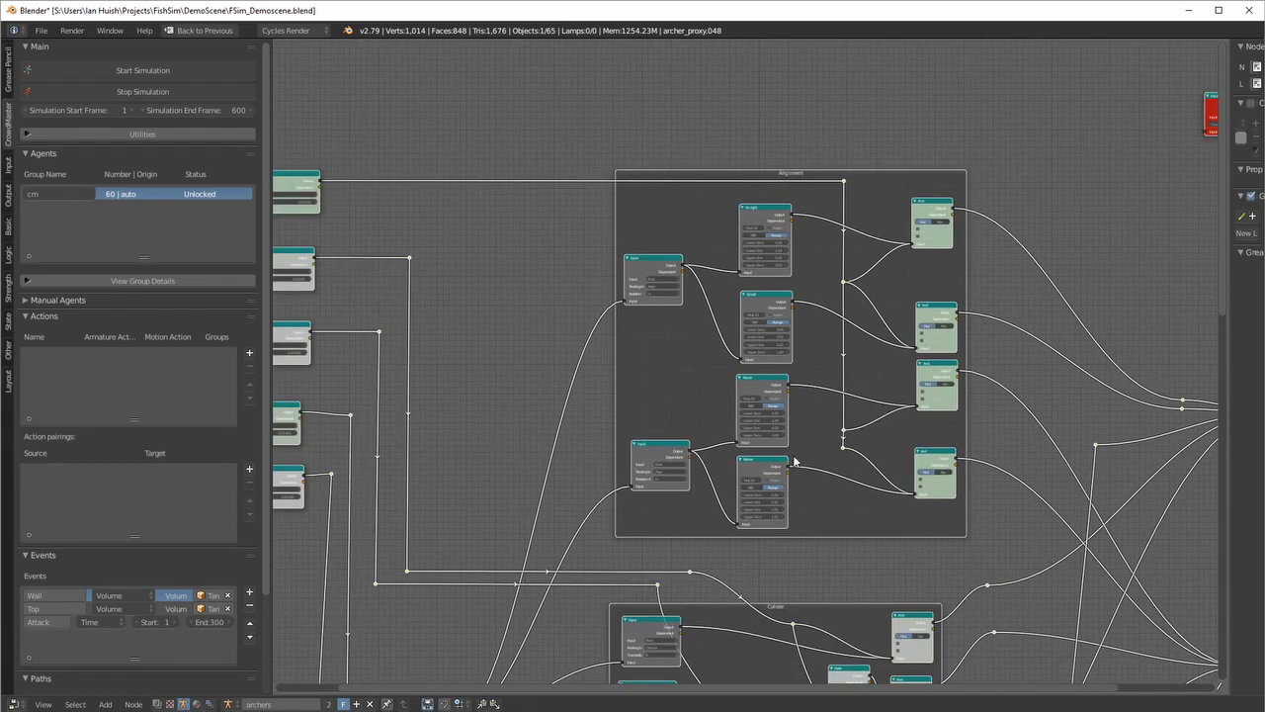
# Examine the Cohere and Avoid frames of the archers tree, following the layout down to the Tank frame
pyautogui.moveTo(794, 463); pyautogui.dragTo(800, 87, button='middle')
pyautogui.scroll(2, 807, 139)
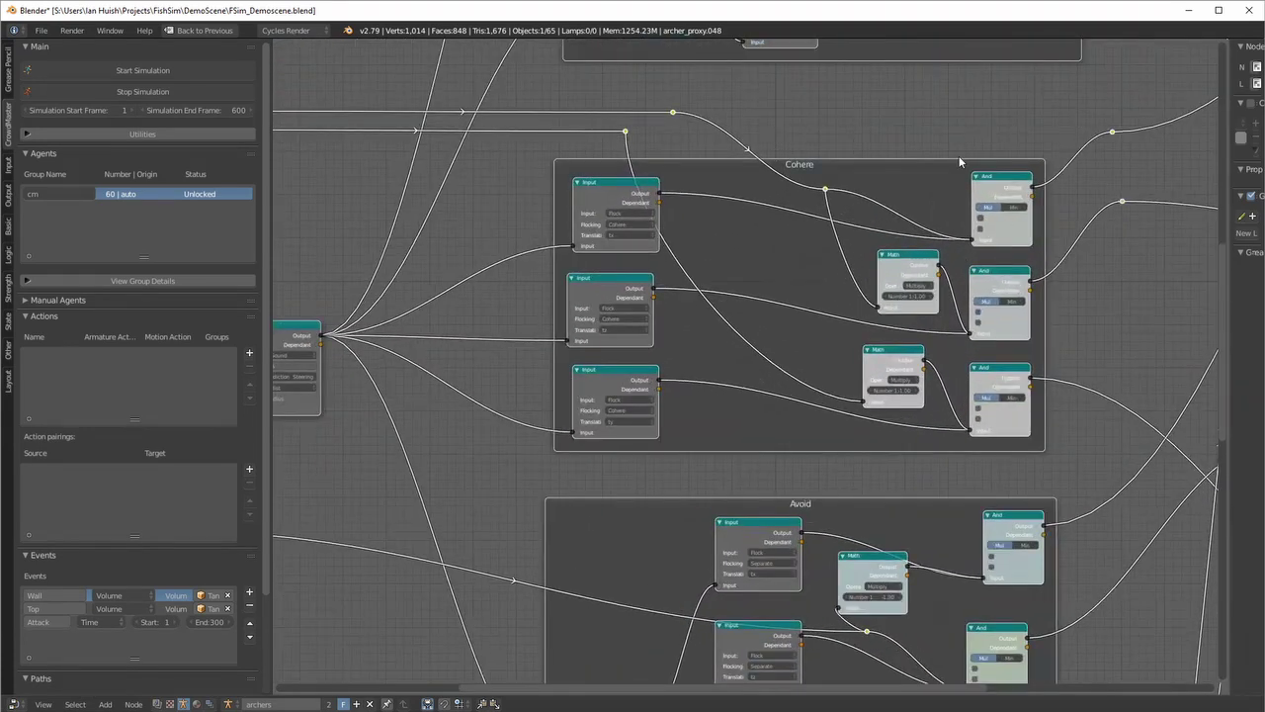
pyautogui.moveTo(871, 438); pyautogui.dragTo(836, 188, button='middle')
pyautogui.moveTo(777, 482); pyautogui.dragTo(707, 77, button='middle')
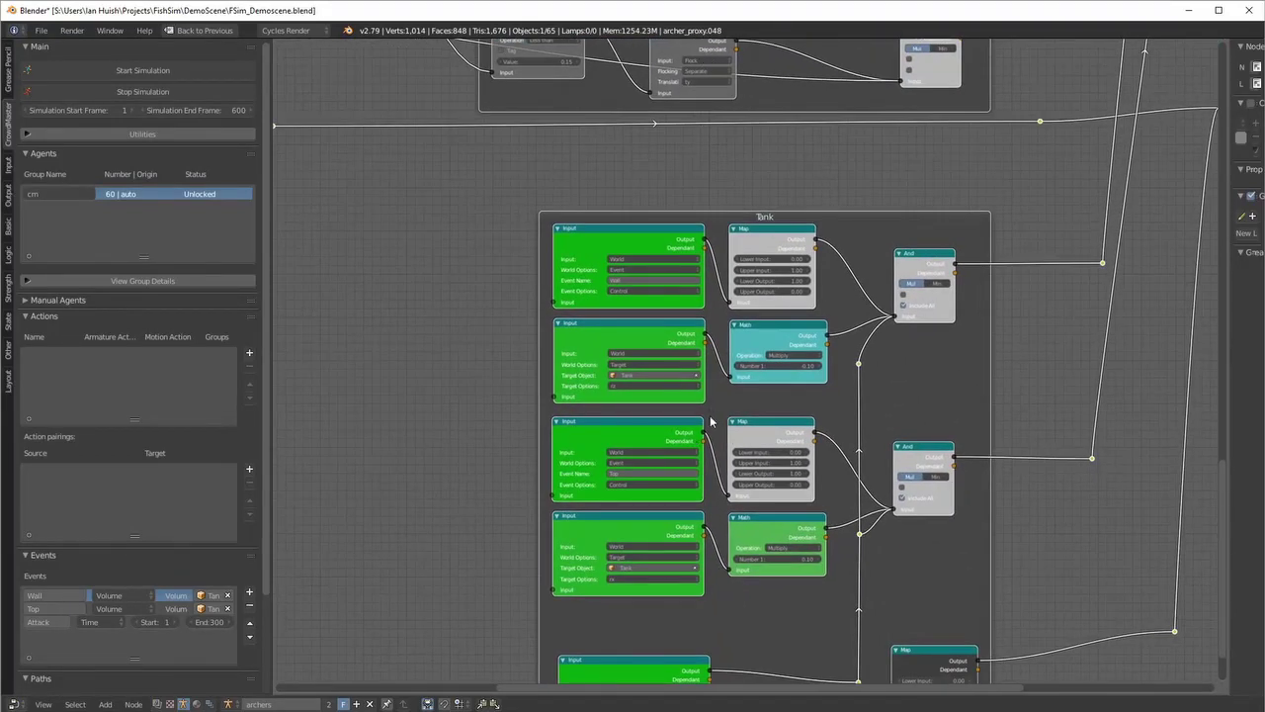
# Examine the Tank frame's World event and target inputs and how they relate to the surrounding archer nodes
pyautogui.moveTo(710, 422); pyautogui.dragTo(673, 330, button='middle')
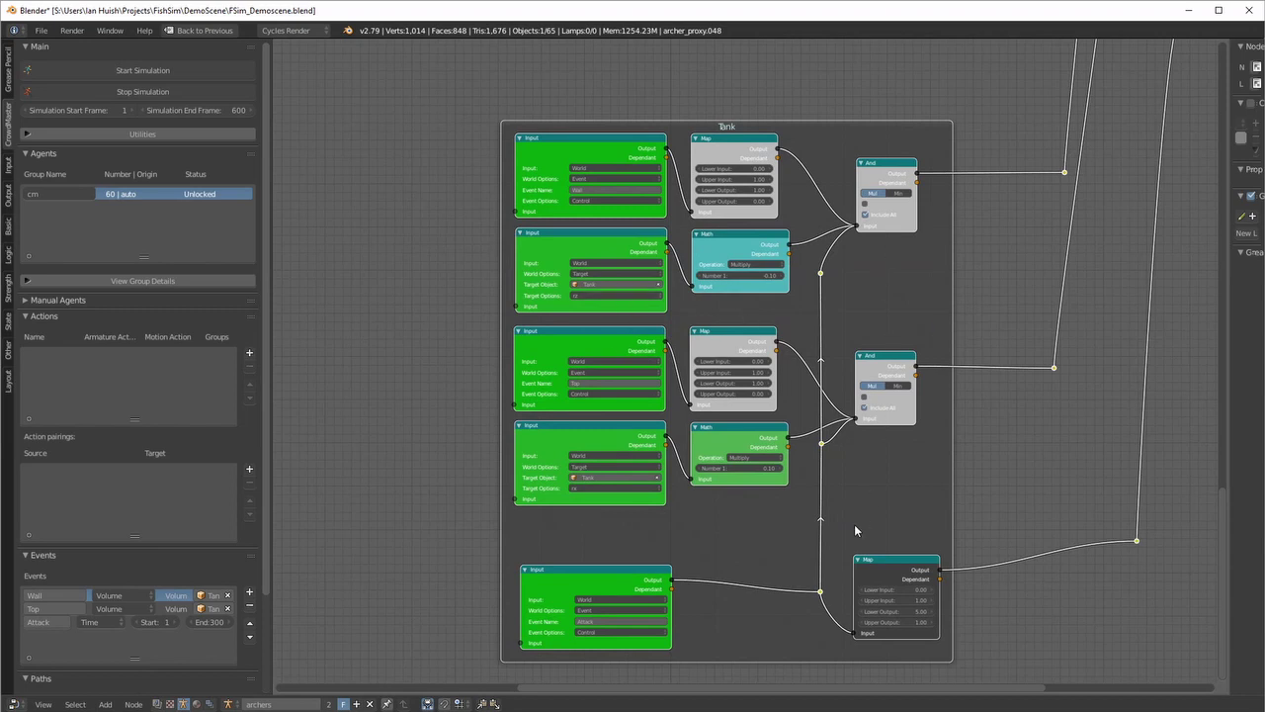
pyautogui.moveTo(855, 531); pyautogui.dragTo(897, 608, button='middle')
pyautogui.scroll(-4, 730, 492)
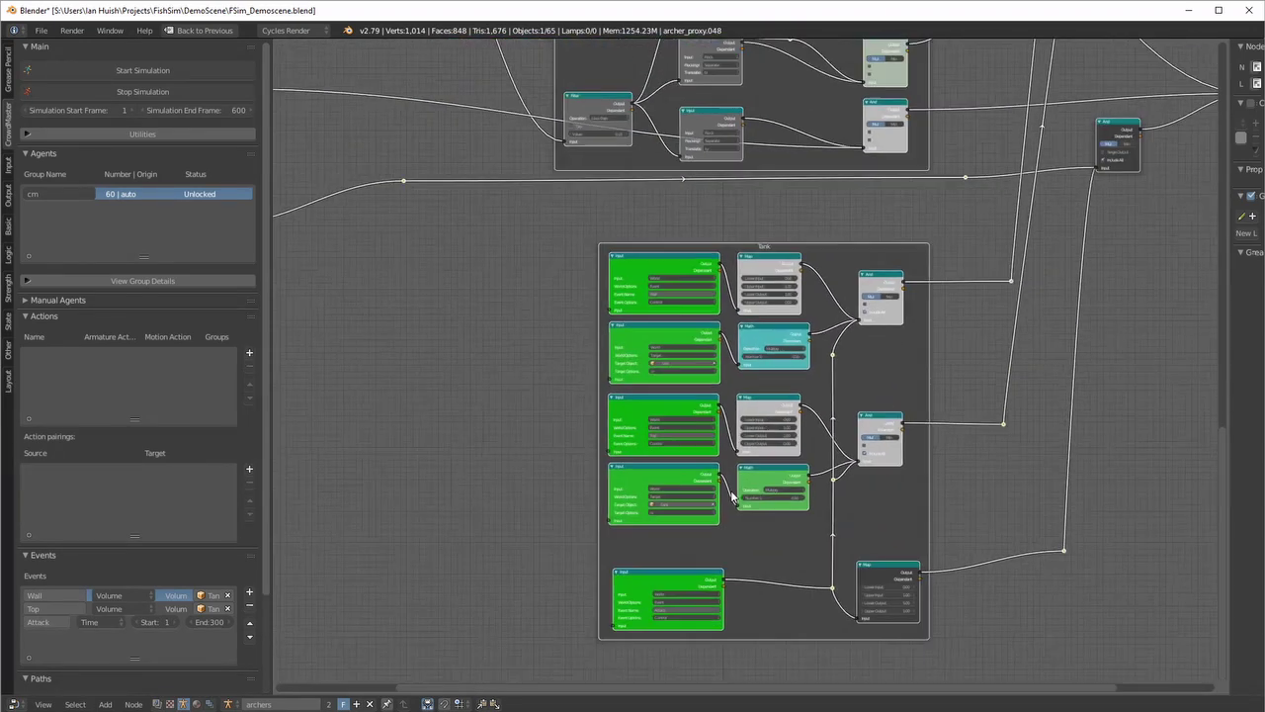
pyautogui.scroll(-2, 732, 489)
pyautogui.moveTo(522, 386); pyautogui.dragTo(664, 485, button='middle')
pyautogui.moveTo(610, 419); pyautogui.dragTo(604, 316, button='middle')
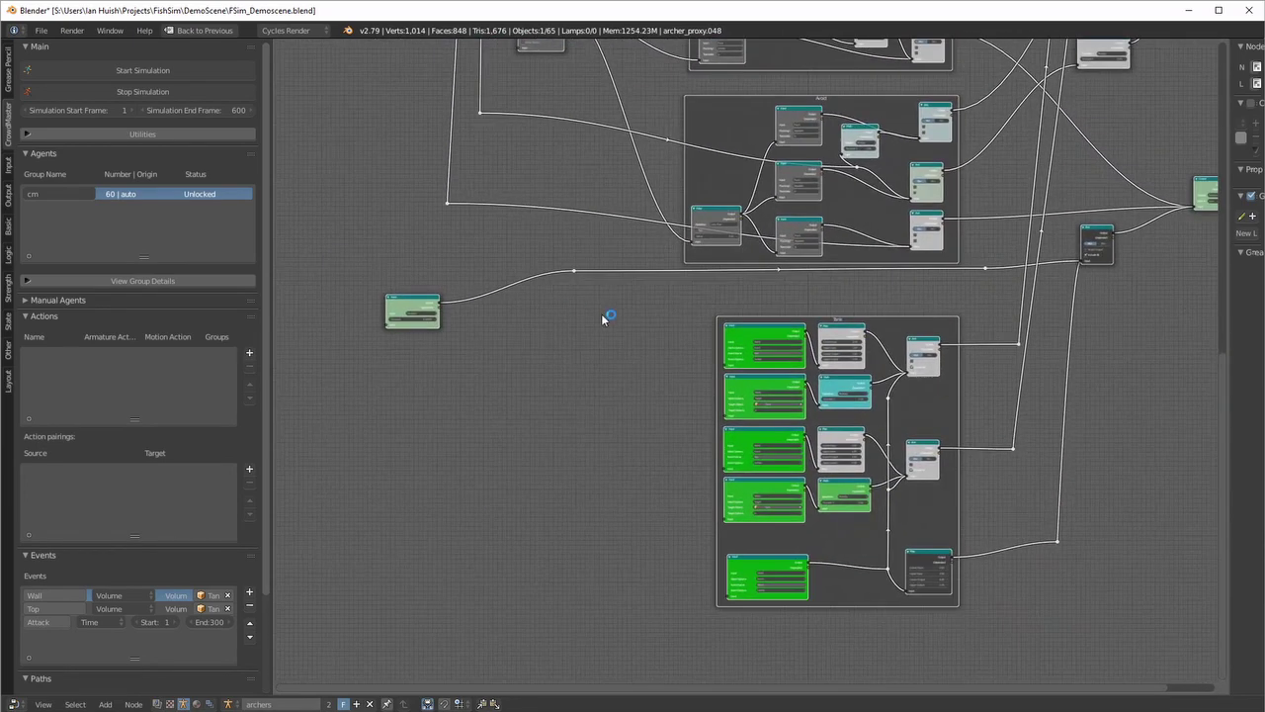
pyautogui.scroll(2, 604, 316)
pyautogui.scroll(1, 954, 457)
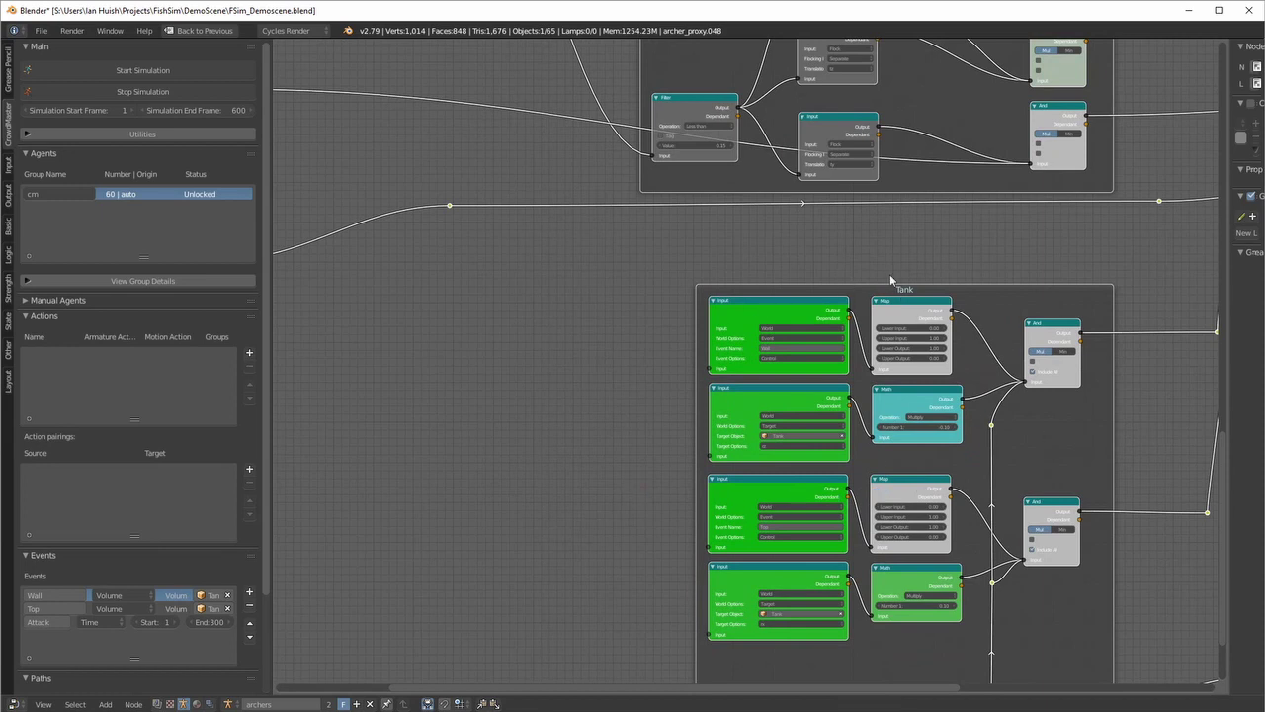
# Trace the Attack event input through its Map node to the And node outside the Tank frame
pyautogui.scroll(-3, 934, 328)
pyautogui.moveTo(1212, 294); pyautogui.dragTo(966, 375, button='middle')
pyautogui.scroll(10, 1091, 365)
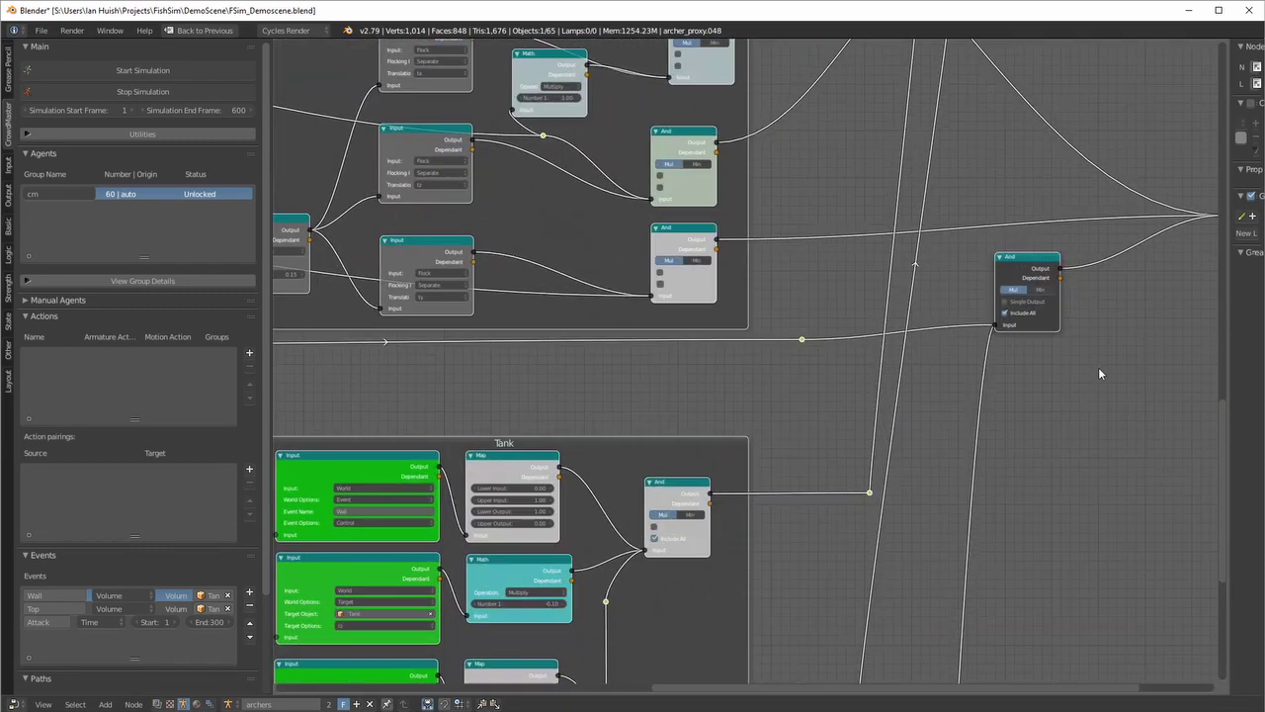
pyautogui.moveTo(1050, 383); pyautogui.dragTo(946, 437, button='middle')
pyautogui.moveTo(942, 538); pyautogui.dragTo(1002, 18, button='middle')
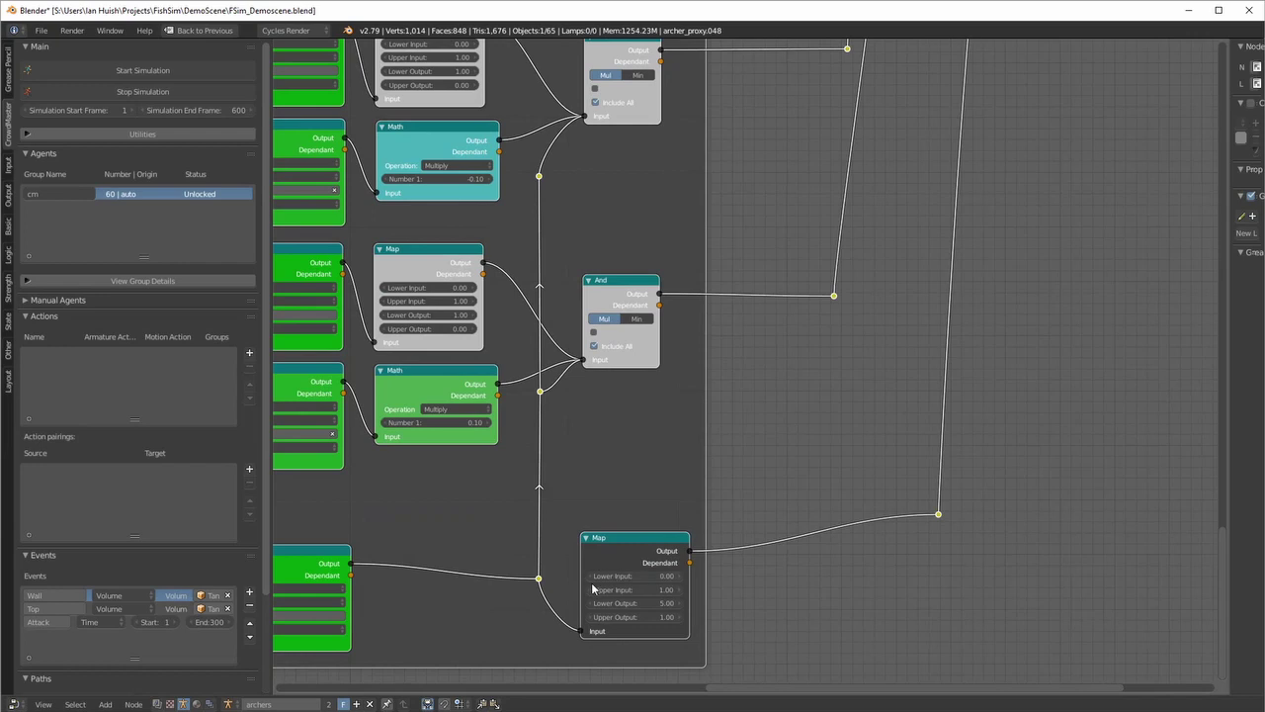
pyautogui.moveTo(593, 588); pyautogui.dragTo(760, 512, button='middle')
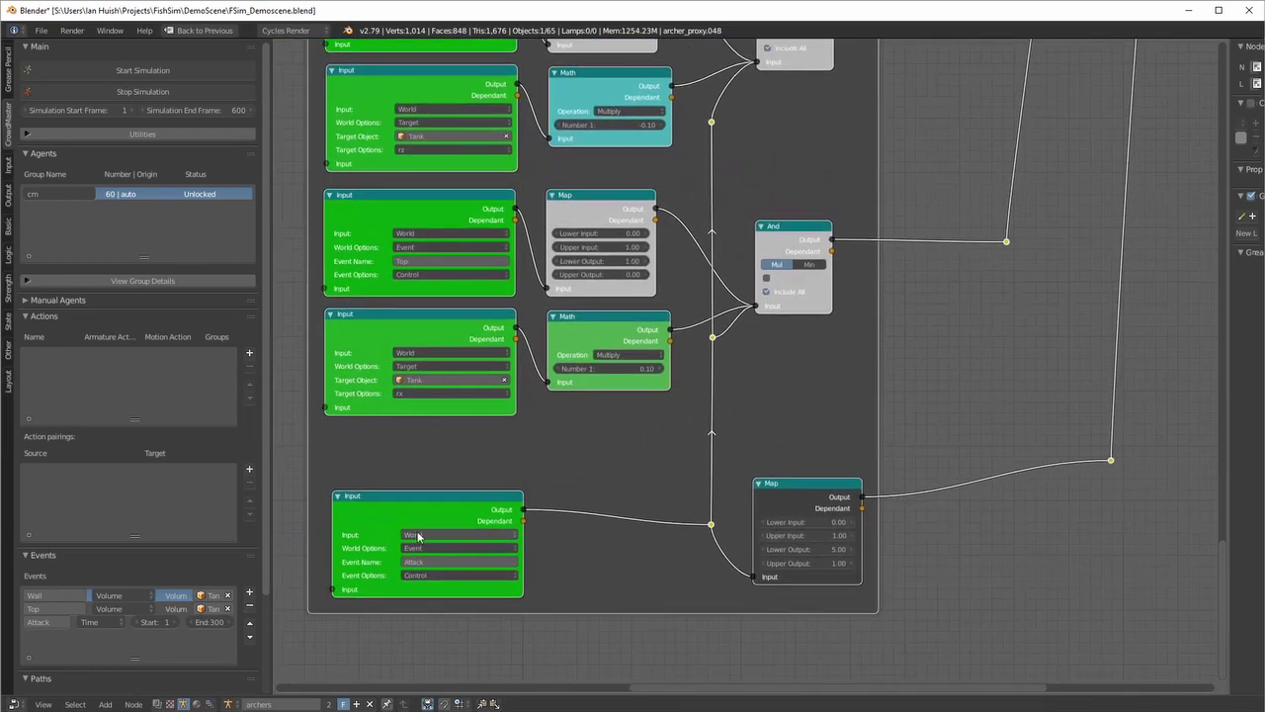
pyautogui.scroll(-6, 857, 527)
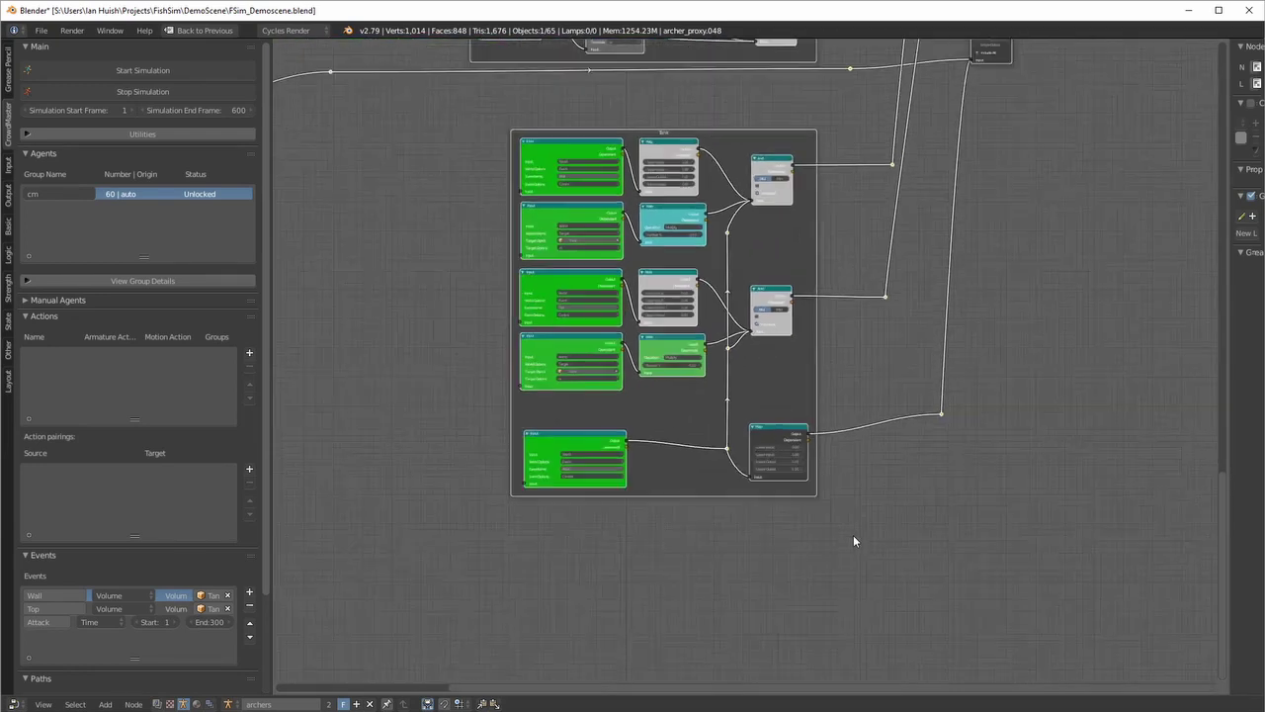
pyautogui.moveTo(873, 460); pyautogui.dragTo(856, 616, button='middle')
# Restore the multi-editor layout and inspect the archer guide sphere and its enclosing box up close in the 3D view
pyautogui.hotkey('ctrl', 'space')
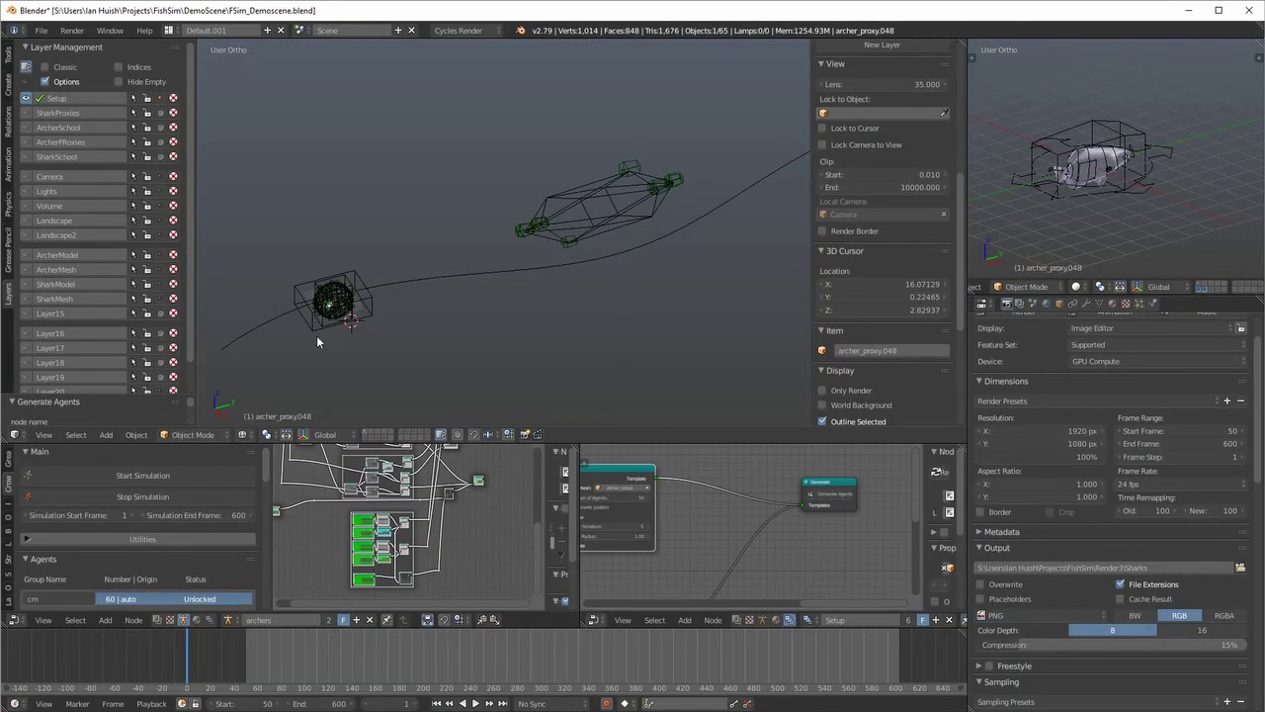
pyautogui.scroll(5, 317, 339)
pyautogui.keyDown('shift'); pyautogui.moveTo(334, 344); pyautogui.dragTo(806, 197, button='middle'); pyautogui.keyUp('shift')
pyautogui.moveTo(600, 290); pyautogui.dragTo(566, 270, button='middle')
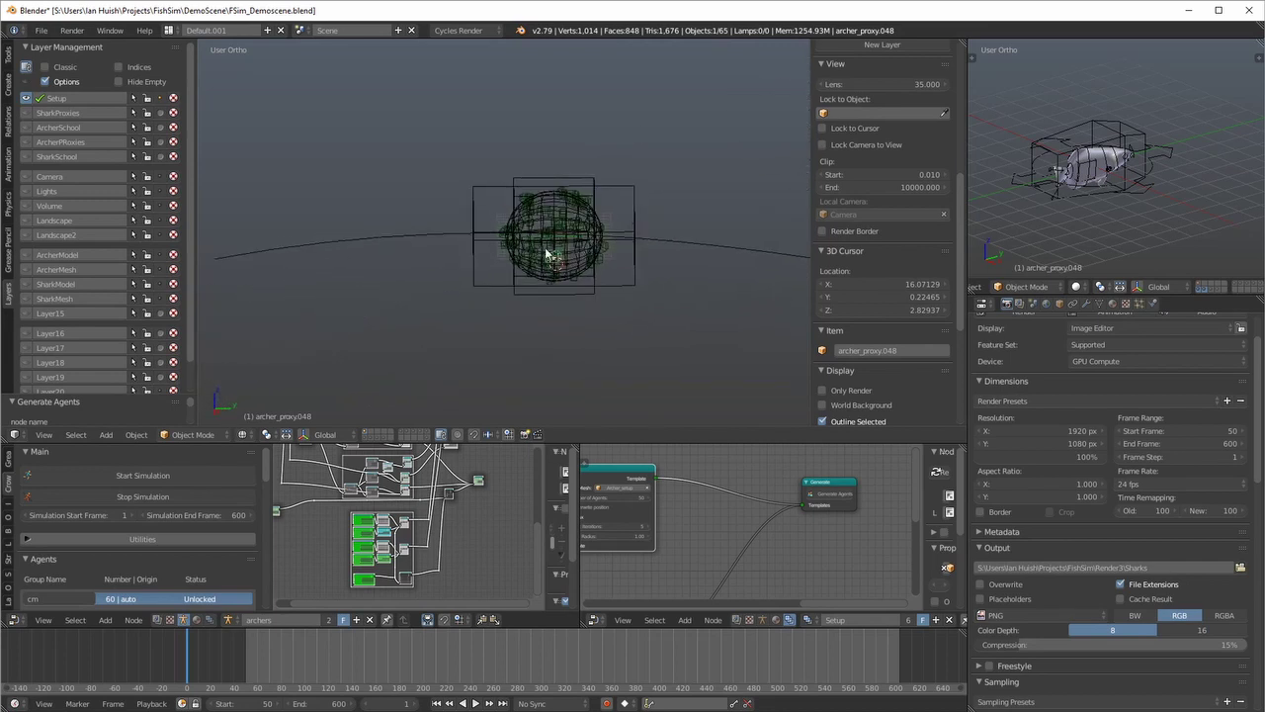
# Examine from several angles how the archer proxies are distributed over the guide sphere and within its surrounding boxes
pyautogui.scroll(3, 558, 299)
pyautogui.moveTo(558, 299); pyautogui.dragTo(606, 282, button='middle')
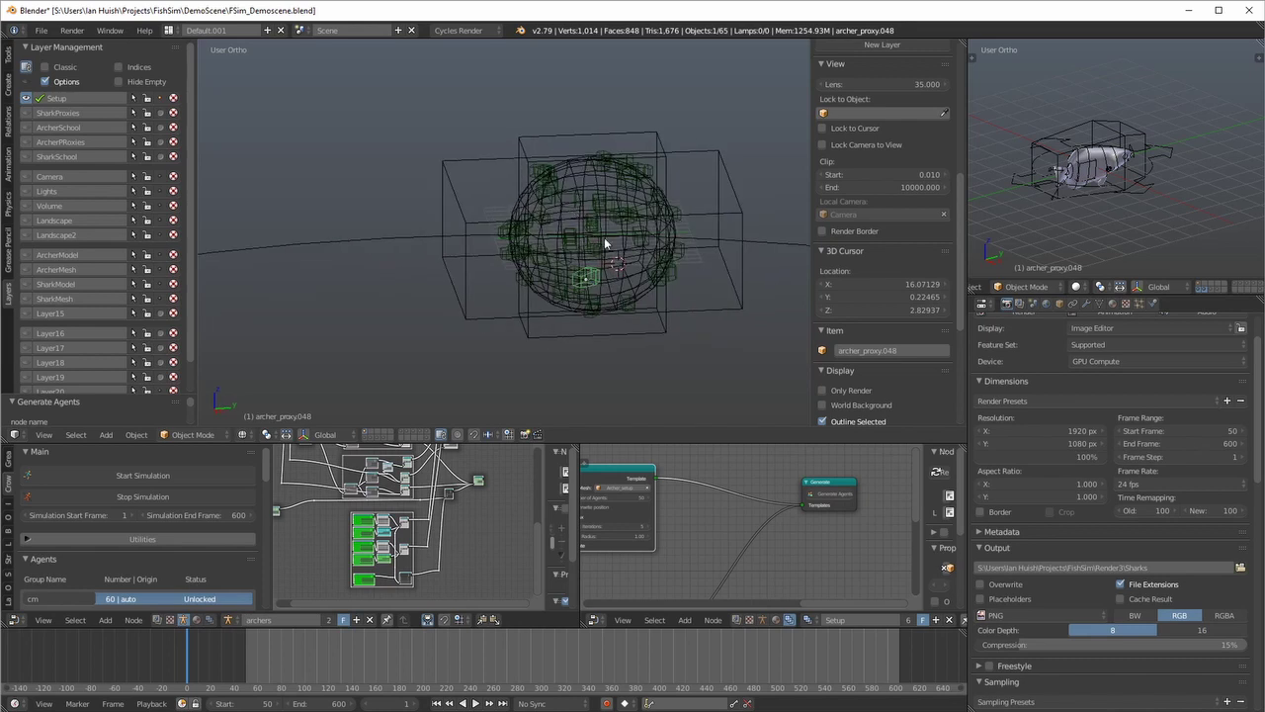
pyautogui.scroll(-3, 578, 258)
pyautogui.moveTo(581, 261); pyautogui.dragTo(652, 259, button='middle')
pyautogui.scroll(3, 591, 274)
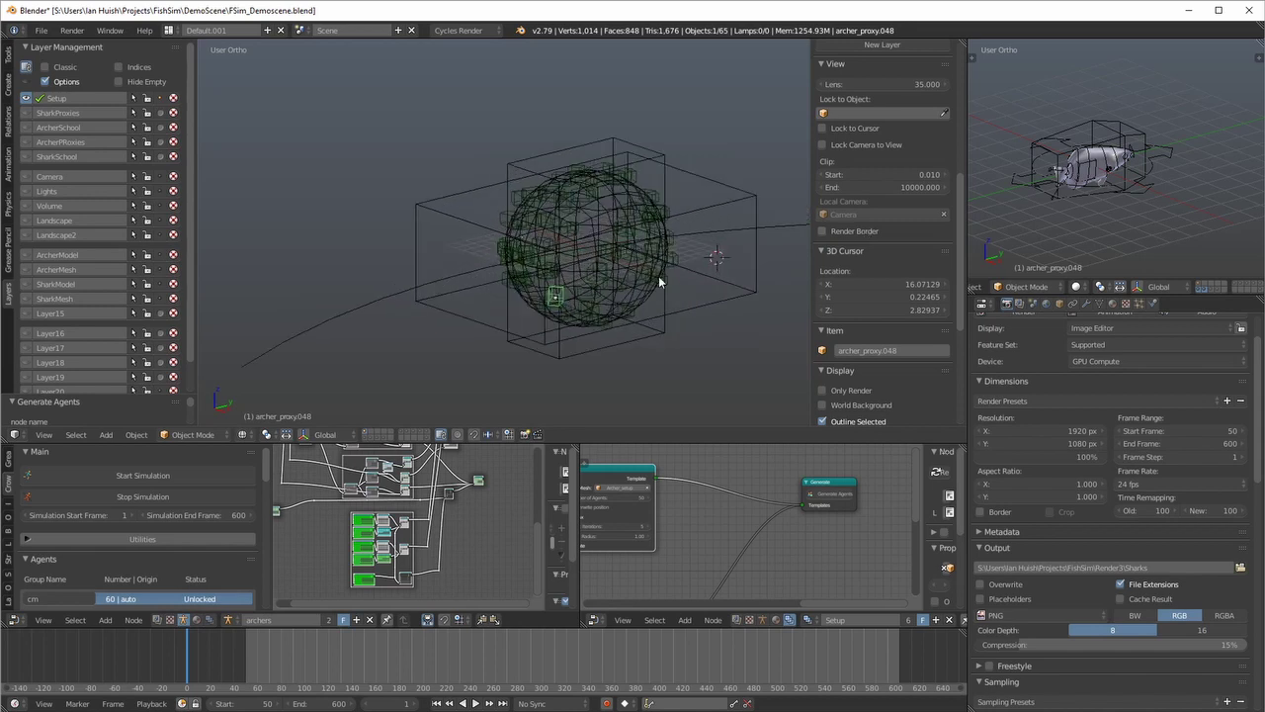
pyautogui.scroll(-3, 668, 280)
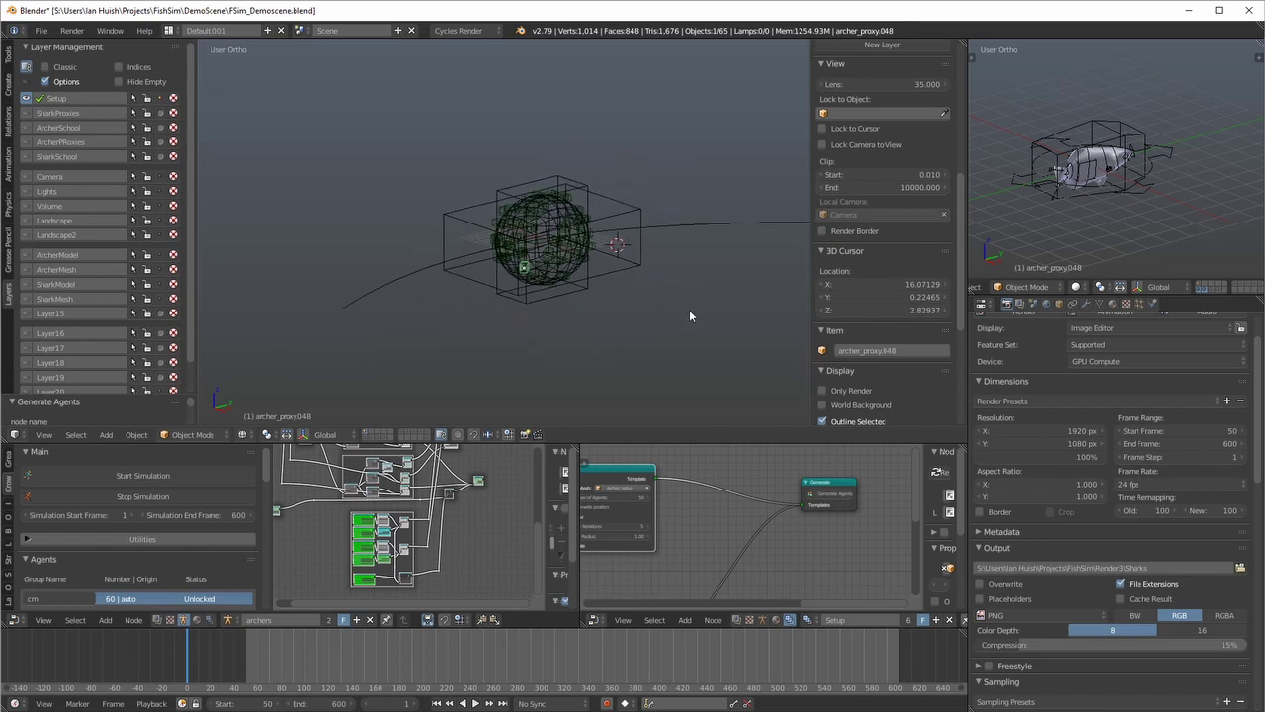
# Set the timeline start frame to 1 and try to start the CrowdMaster simulation
pyautogui.keyDown('shift'); pyautogui.moveTo(701, 313); pyautogui.dragTo(615, 338, button='middle'); pyautogui.keyUp('shift')
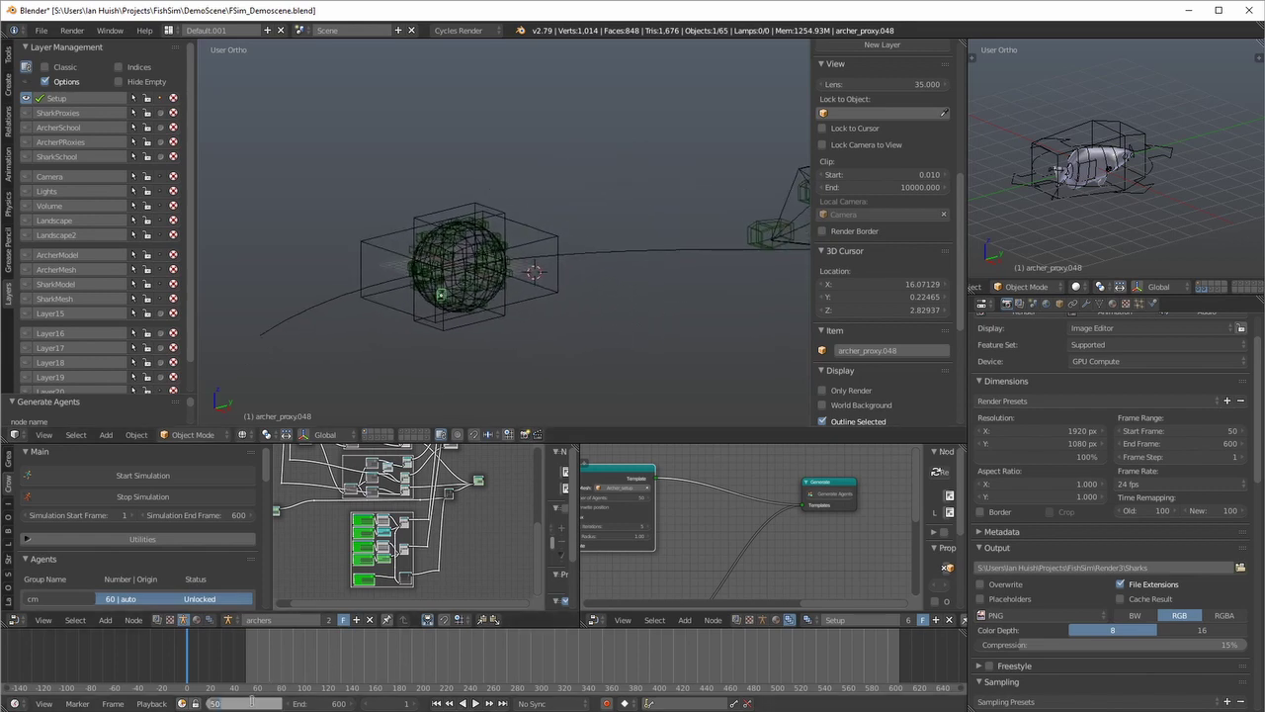
pyautogui.press('Return')
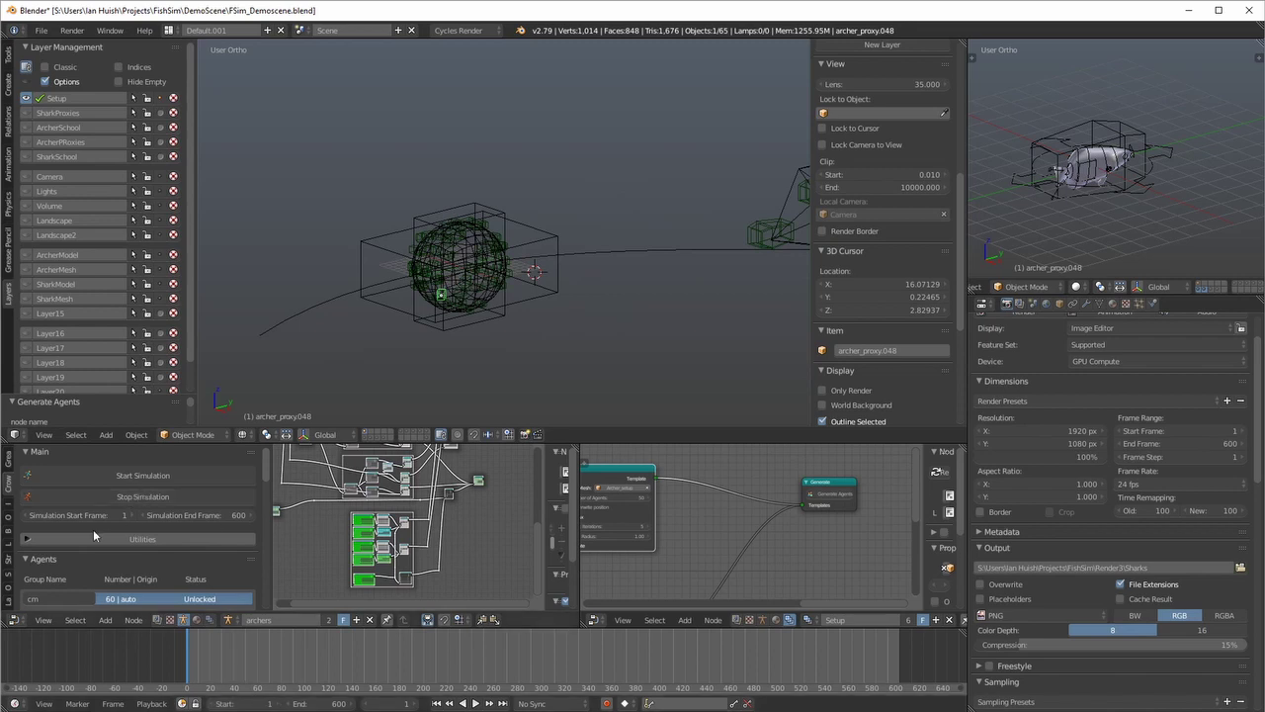
pyautogui.click(148, 475)
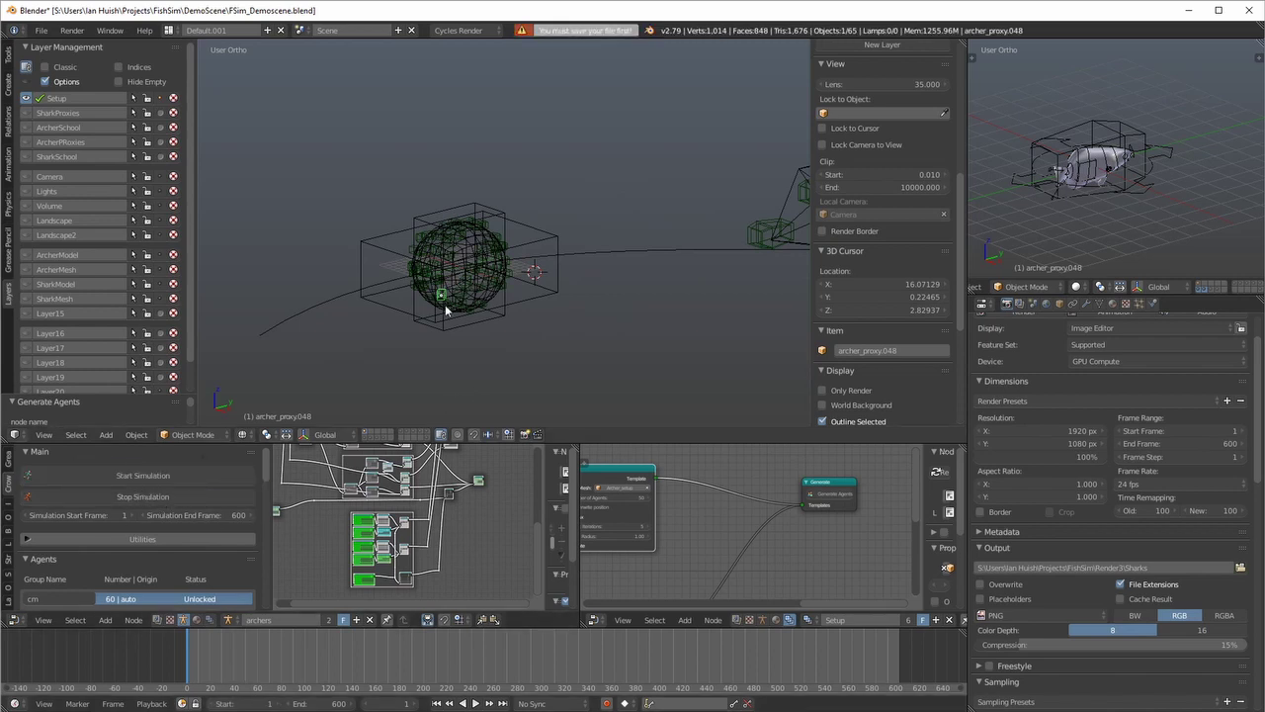
# Save the scene over the existing blend file and start the CrowdMaster simulation
pyautogui.hotkey('ctrl', 's')
pyautogui.click(613, 264)
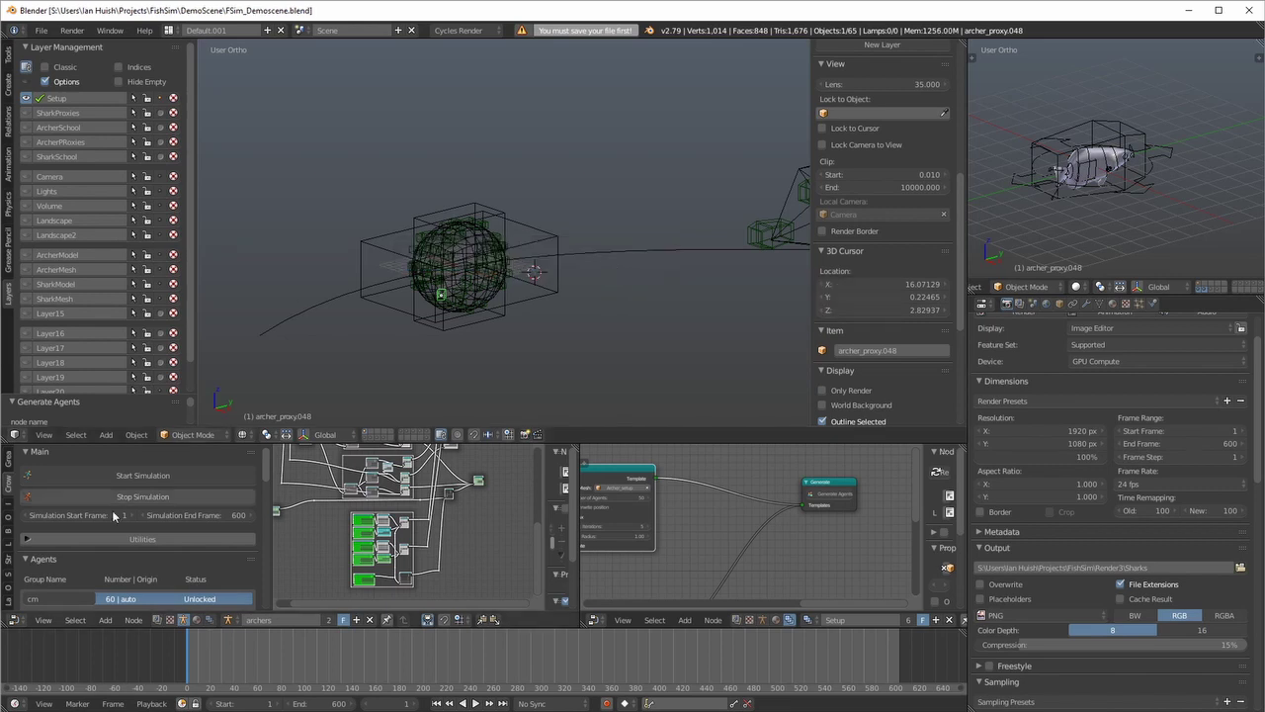
pyautogui.click(140, 476)
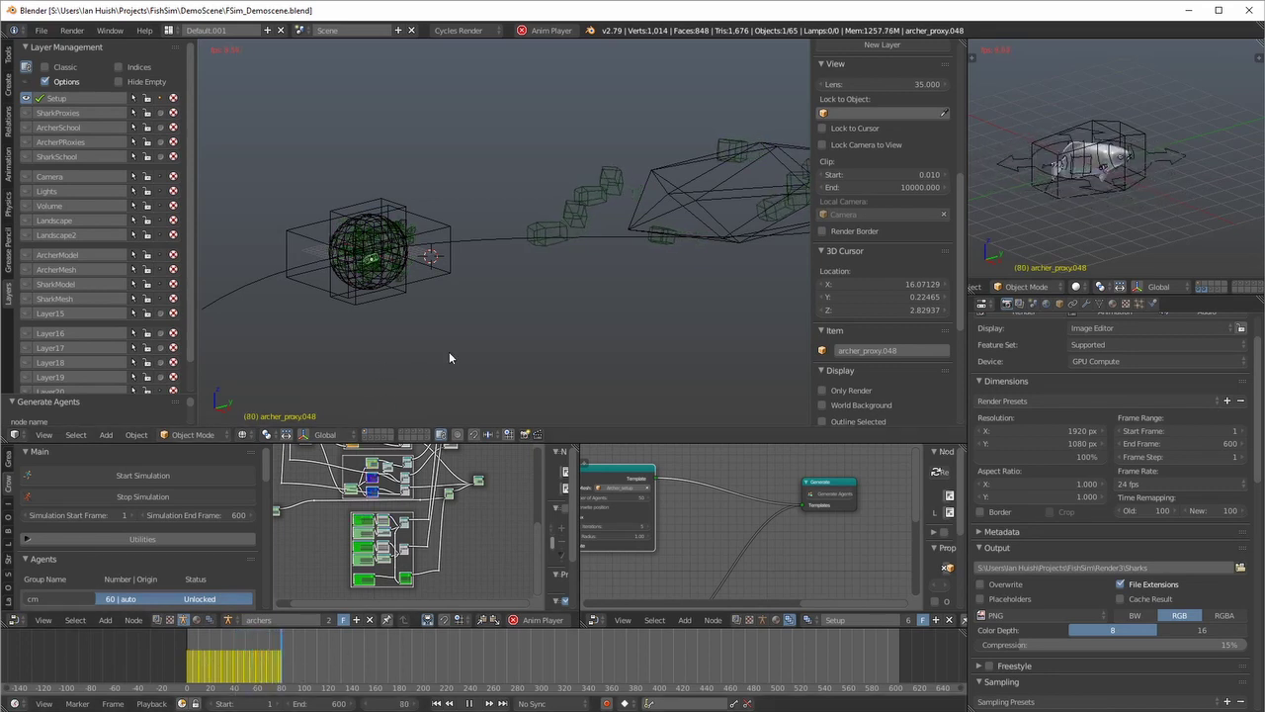
# Watch the running simulation, observing how the archer proxies around the guide sphere react to the approaching sharks
pyautogui.moveTo(449, 351); pyautogui.dragTo(543, 327, button='middle')
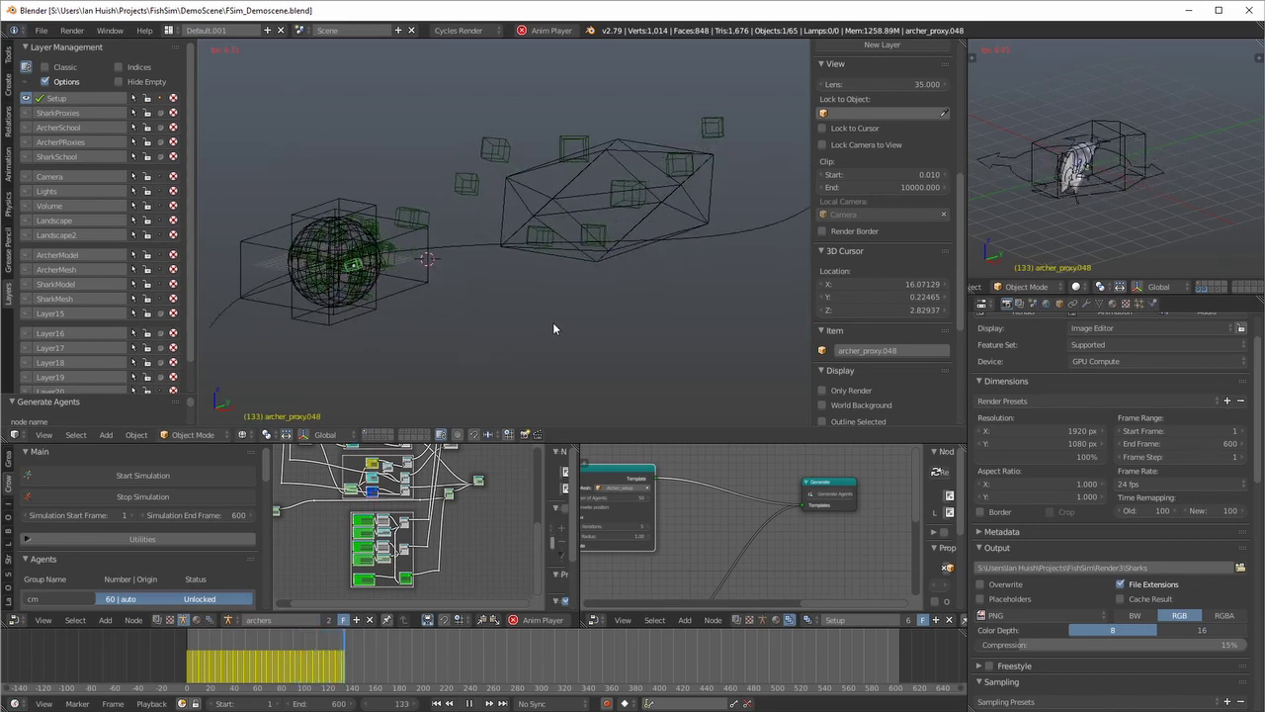
pyautogui.moveTo(615, 316); pyautogui.dragTo(610, 316, button='middle')
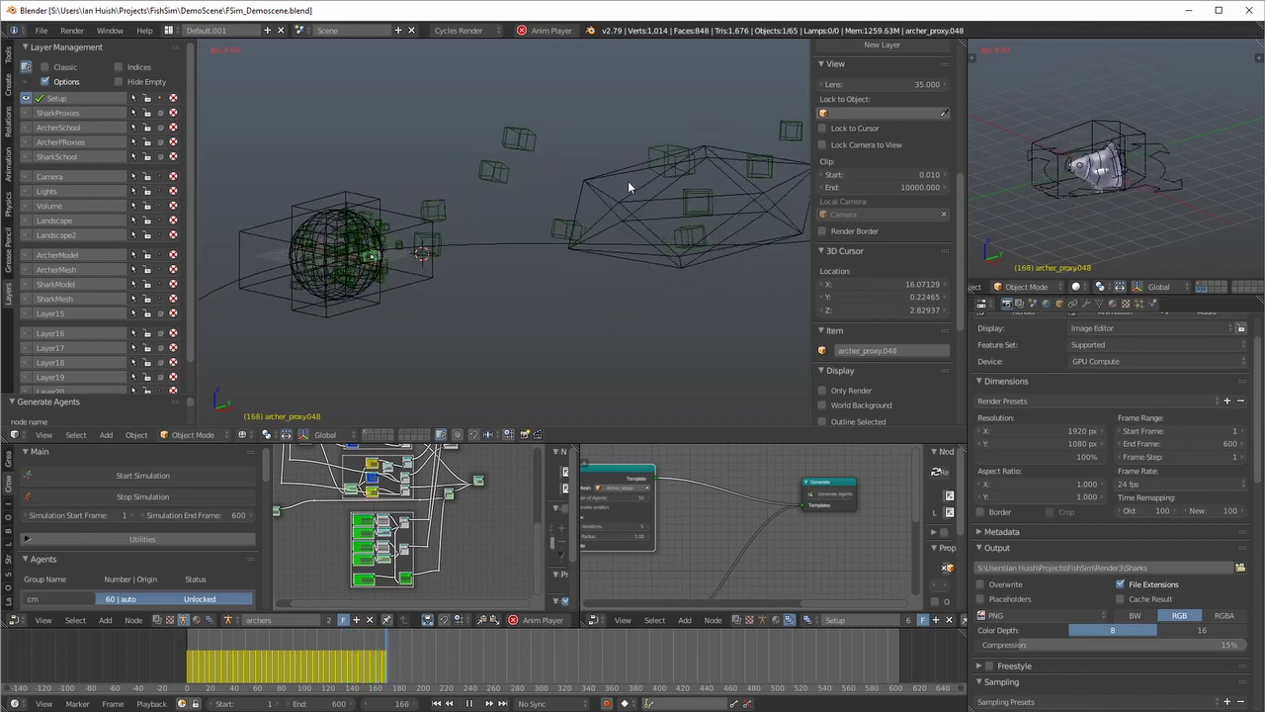
pyautogui.moveTo(512, 198); pyautogui.dragTo(514, 199, button='middle')
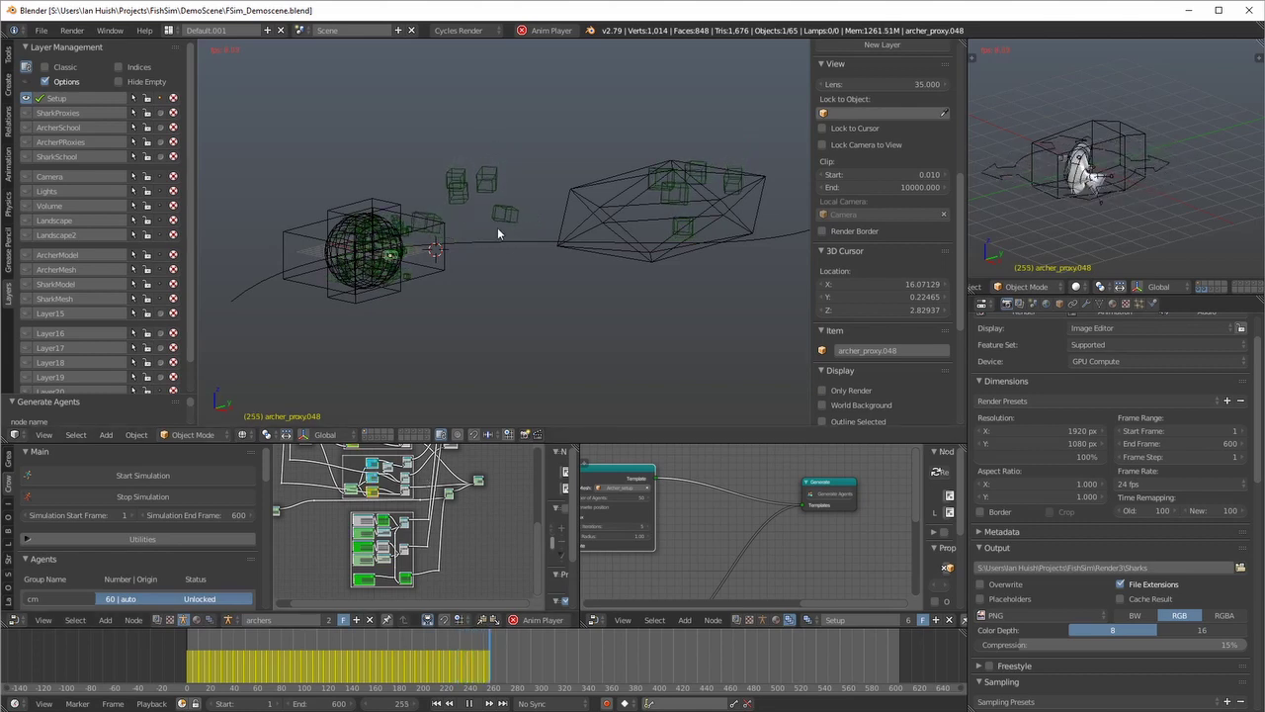
pyautogui.scroll(1, 503, 236)
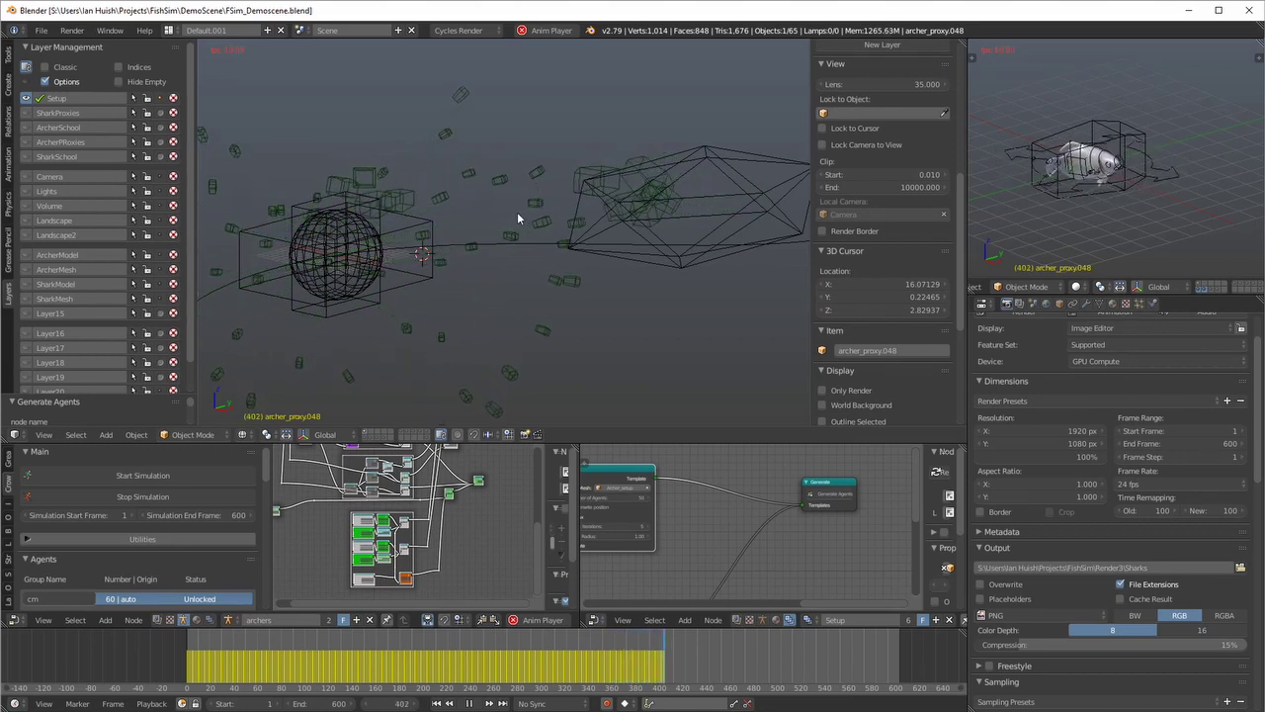
pyautogui.scroll(-2, 517, 211)
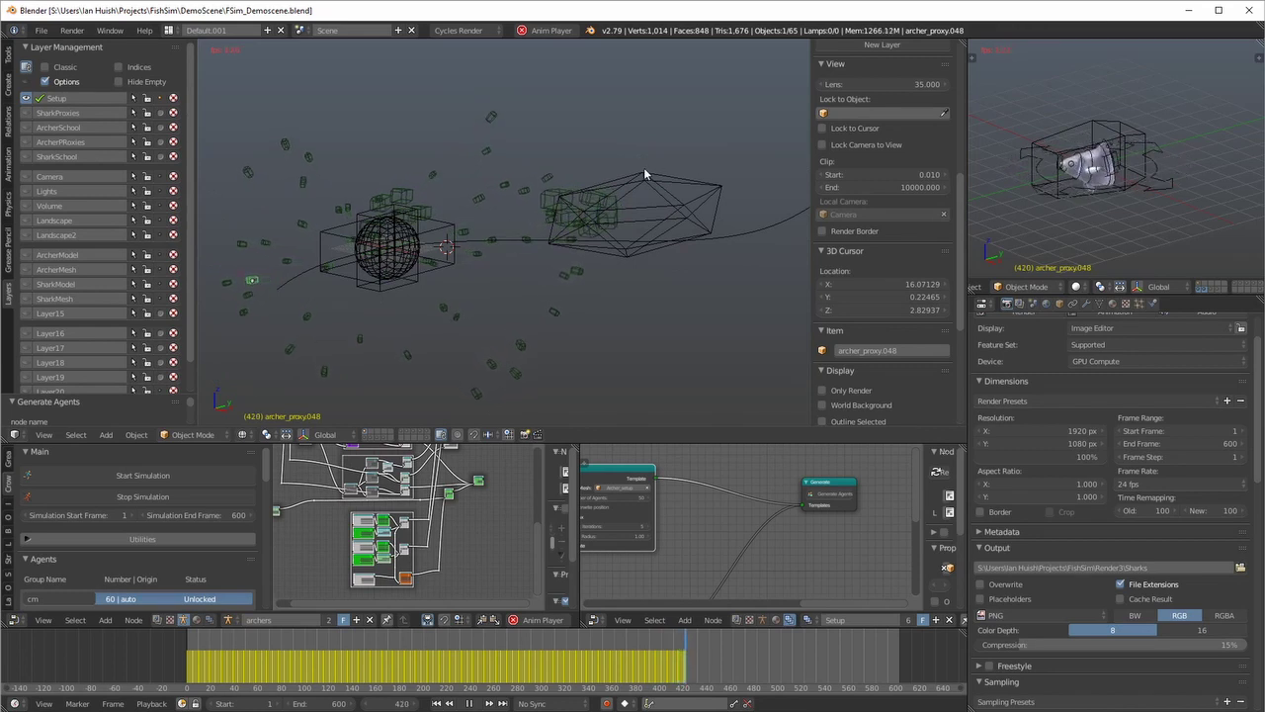
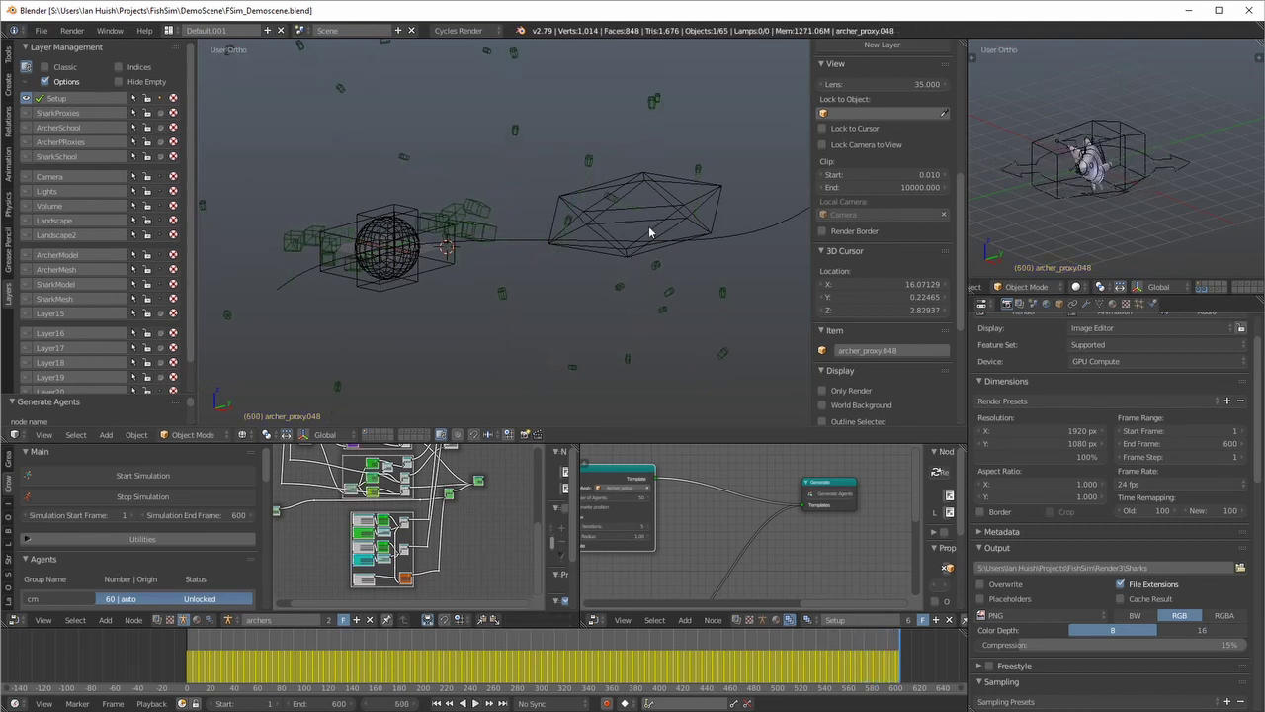
# Inspect the scattered archer proxies on the simulation's last frame and play back the recorded agent animation
pyautogui.scroll(-1, 638, 218)
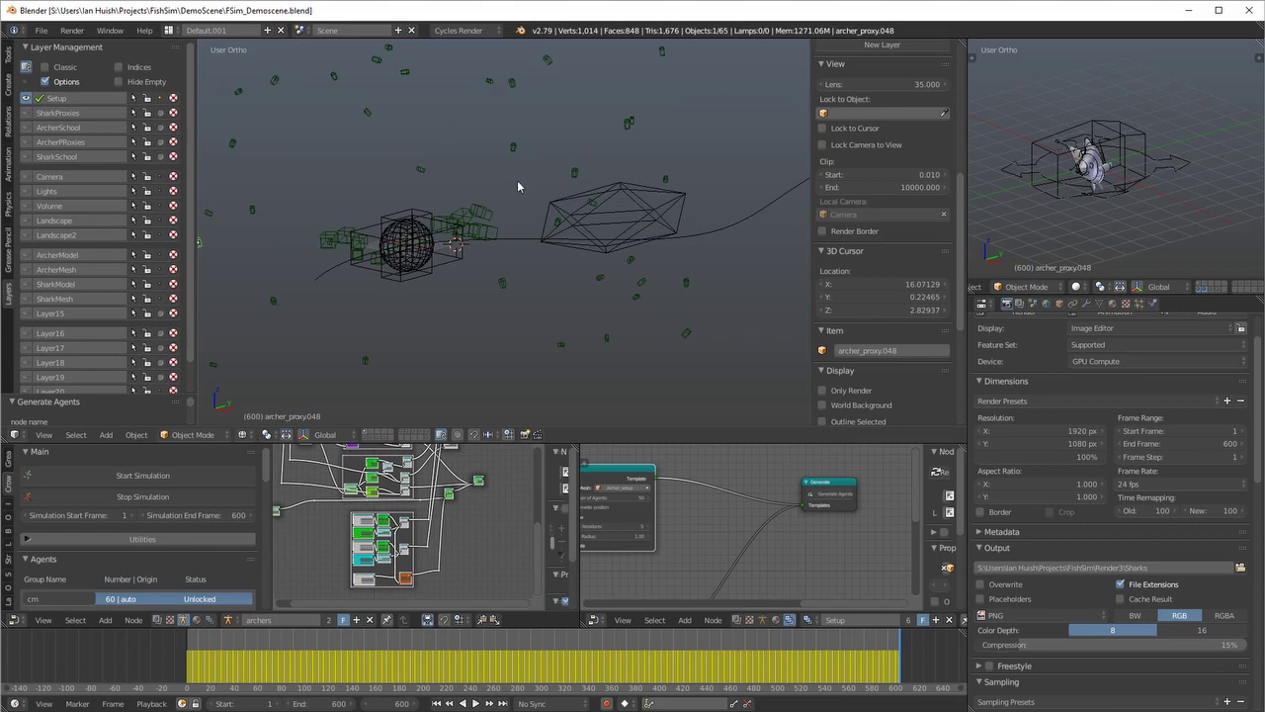
pyautogui.moveTo(626, 182); pyautogui.dragTo(710, 222, button='middle')
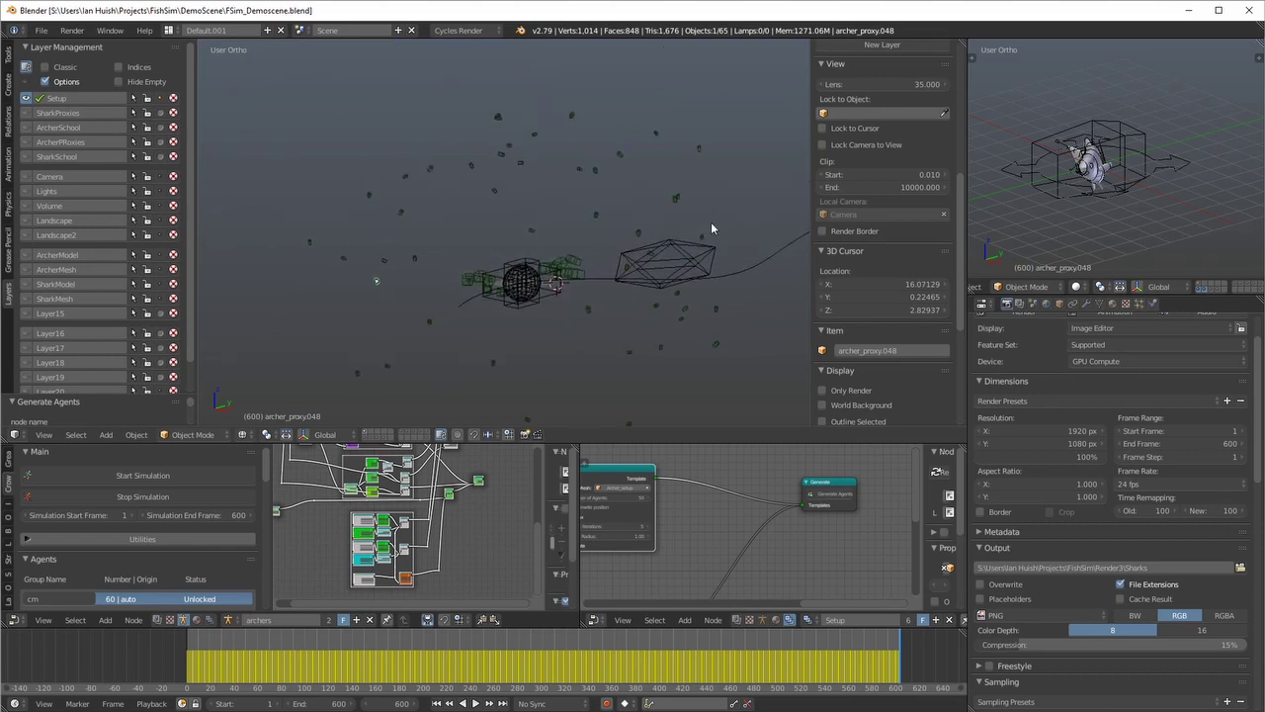
pyautogui.scroll(3, 700, 225)
pyautogui.keyDown('shift'); pyautogui.moveTo(625, 326); pyautogui.dragTo(589, 242, button='middle'); pyautogui.keyUp('shift')
pyautogui.scroll(2, 584, 243)
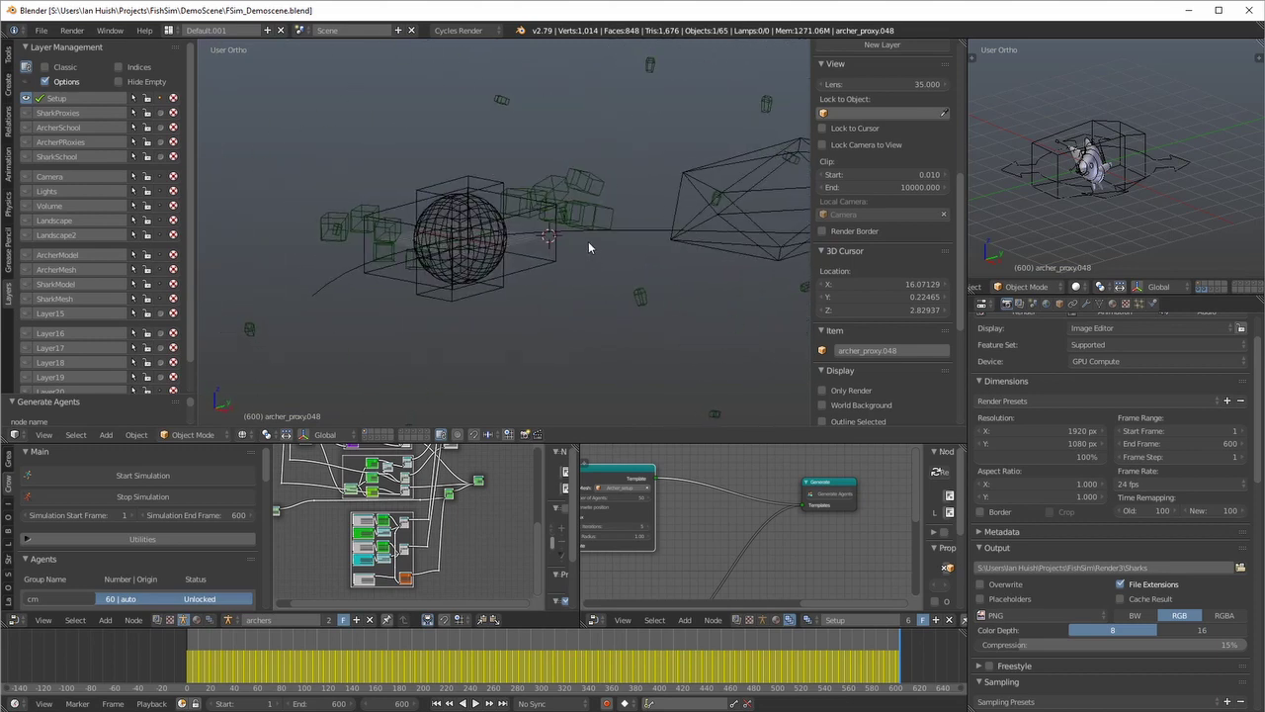
pyautogui.scroll(-2, 591, 242)
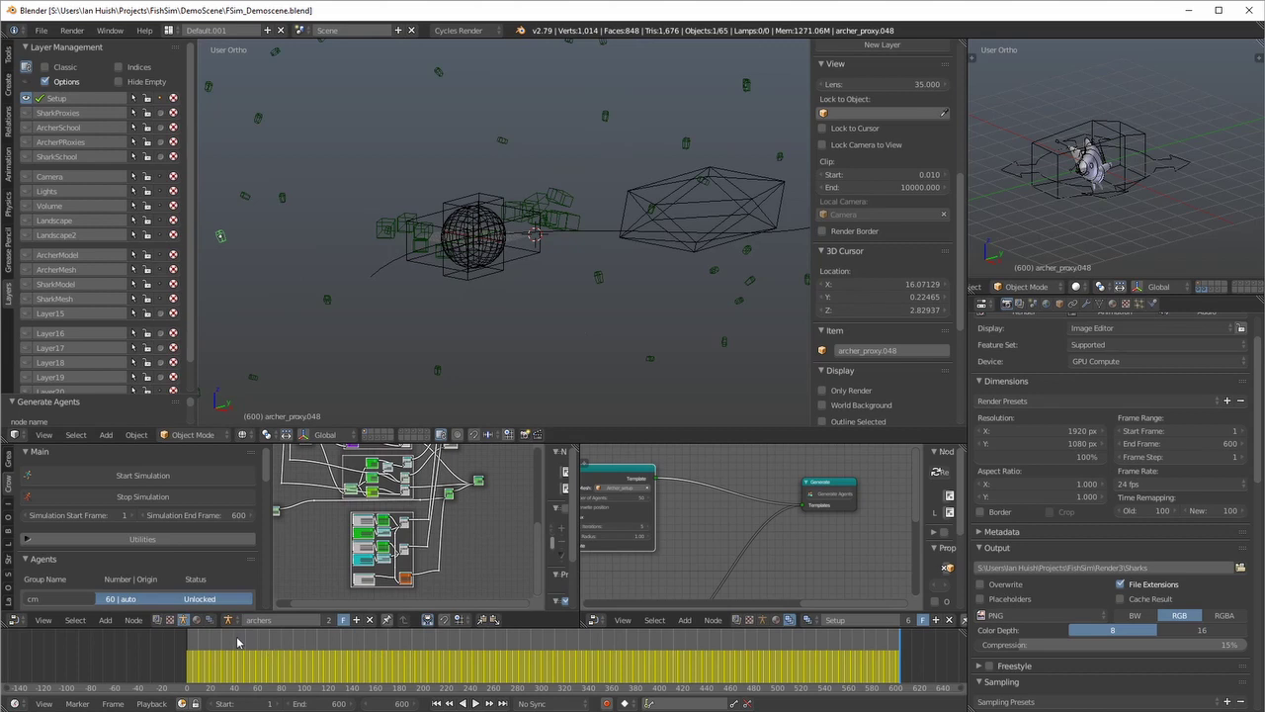
pyautogui.hotkey('alt', 'a')
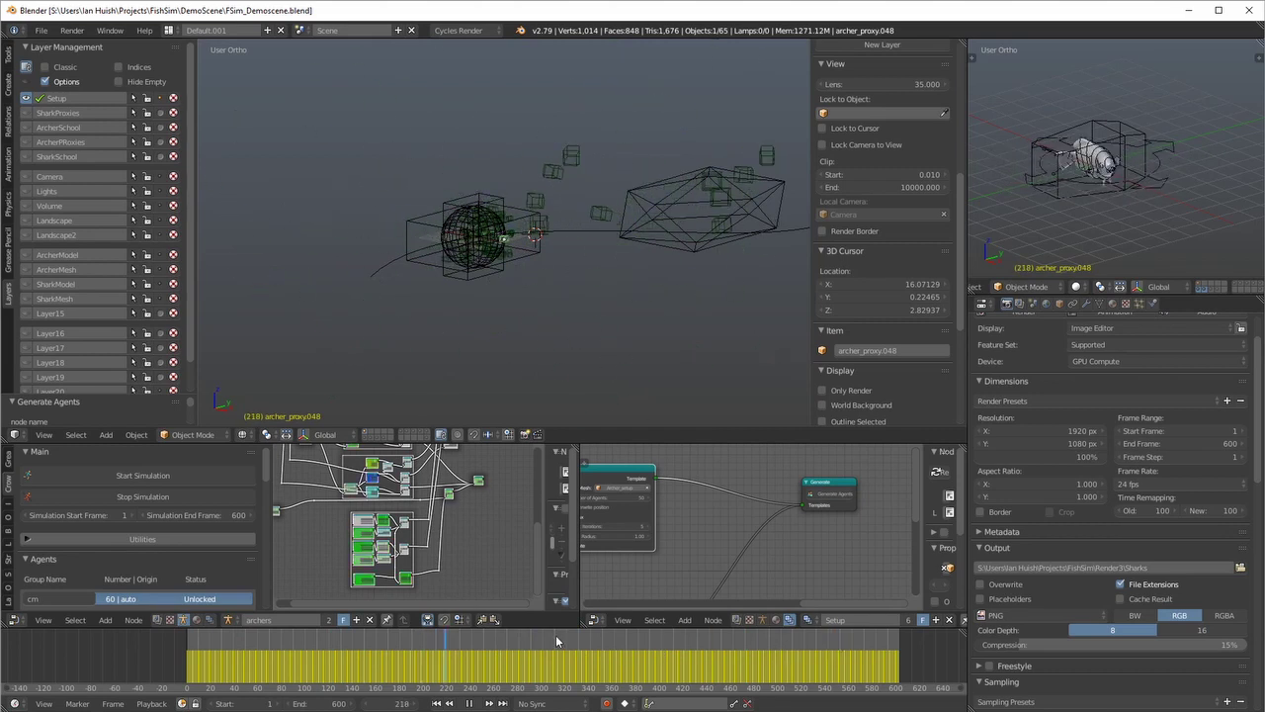
pyautogui.hotkey('alt', 'a')
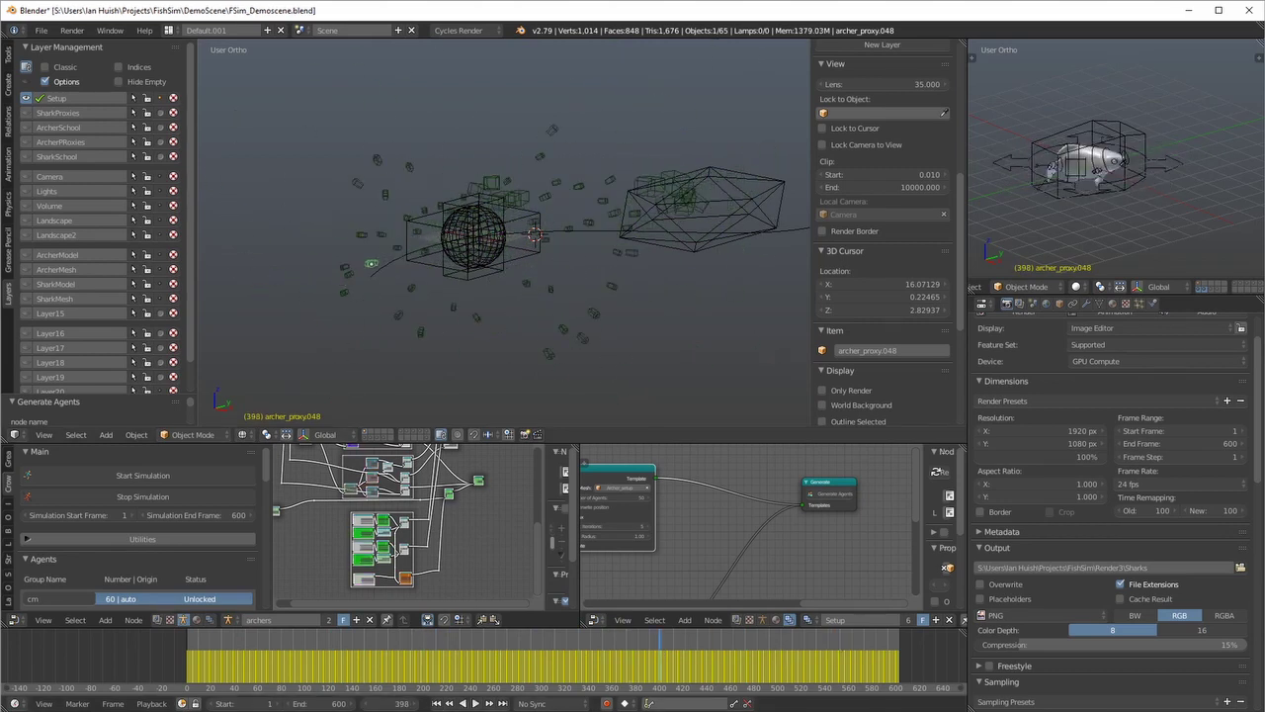
# Select the archer rig and use FishSim's Copy Models to distribute rig copies onto the proxies, with a maximum of 2 copies
pyautogui.rightClick(1098, 196)
pyautogui.moveTo(1139, 165); pyautogui.dragTo(1164, 179, button='middle')
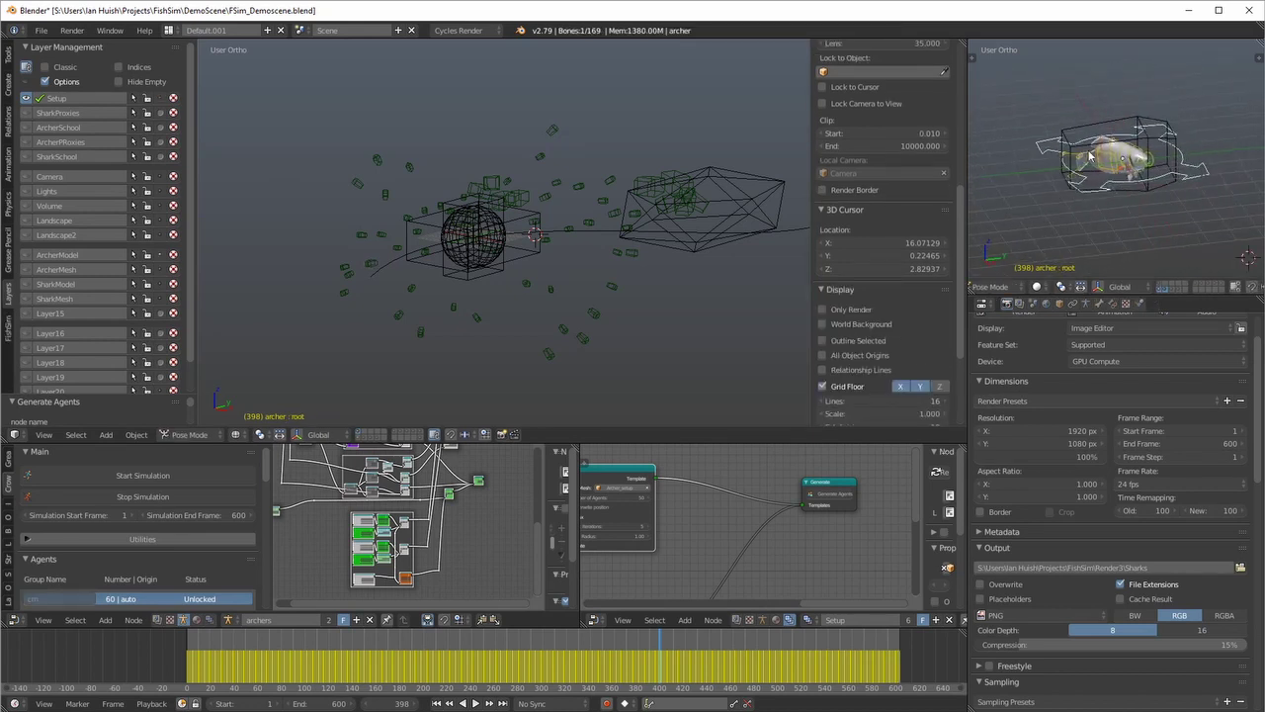
pyautogui.click(8, 331)
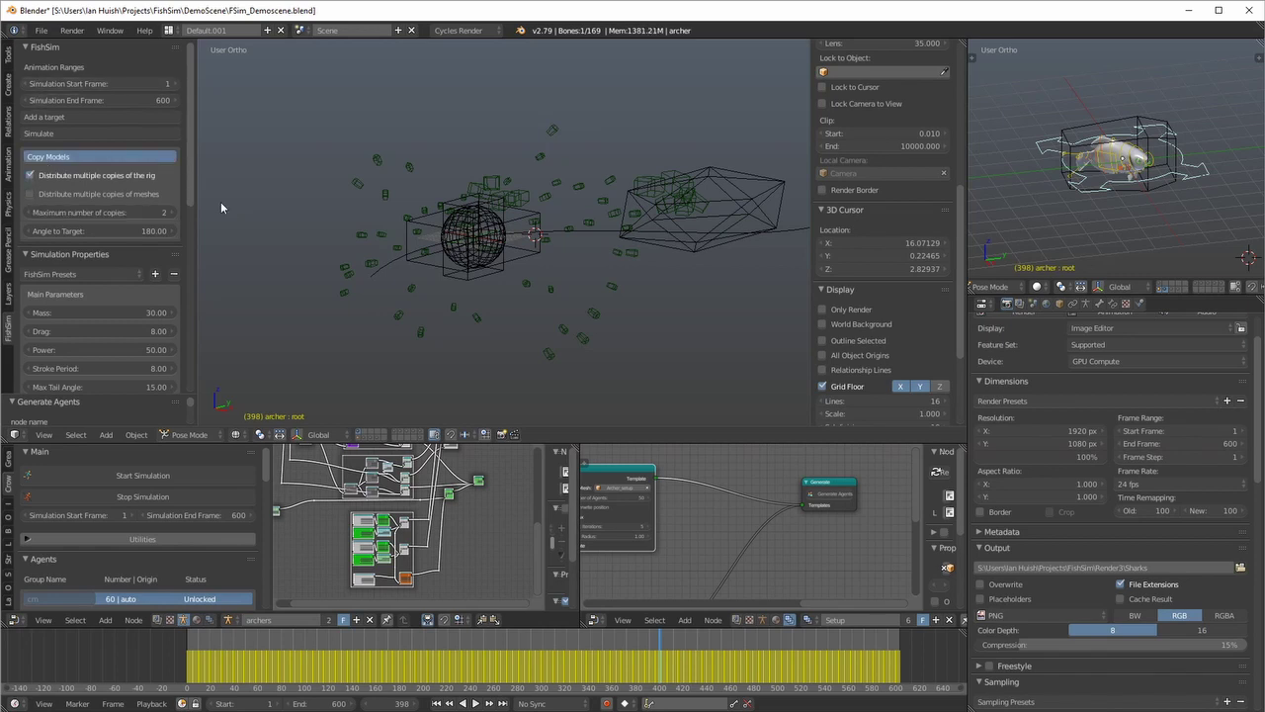
pyautogui.scroll(5, 376, 257)
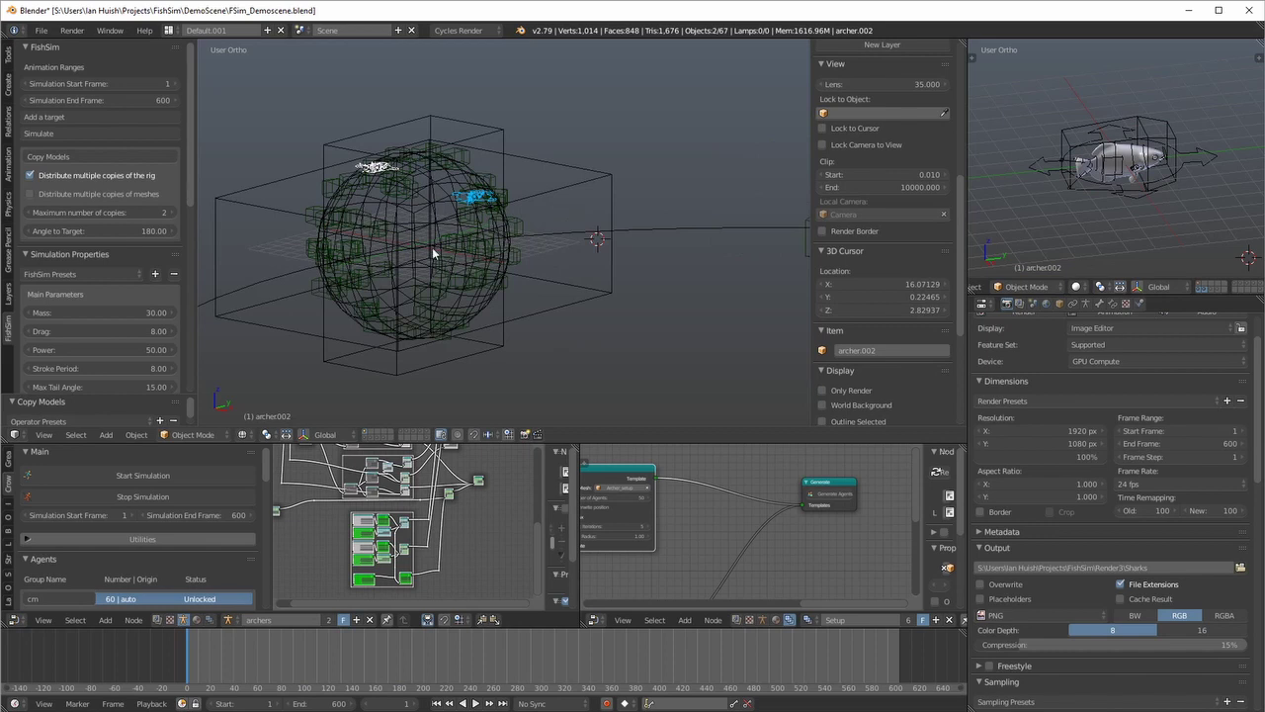
# Run the FishSim simulation on the two copied archer rigs and observe their swimming motion
pyautogui.click(93, 132)
pyautogui.moveTo(524, 203); pyautogui.dragTo(588, 187, button='middle')
pyautogui.scroll(5, 460, 223)
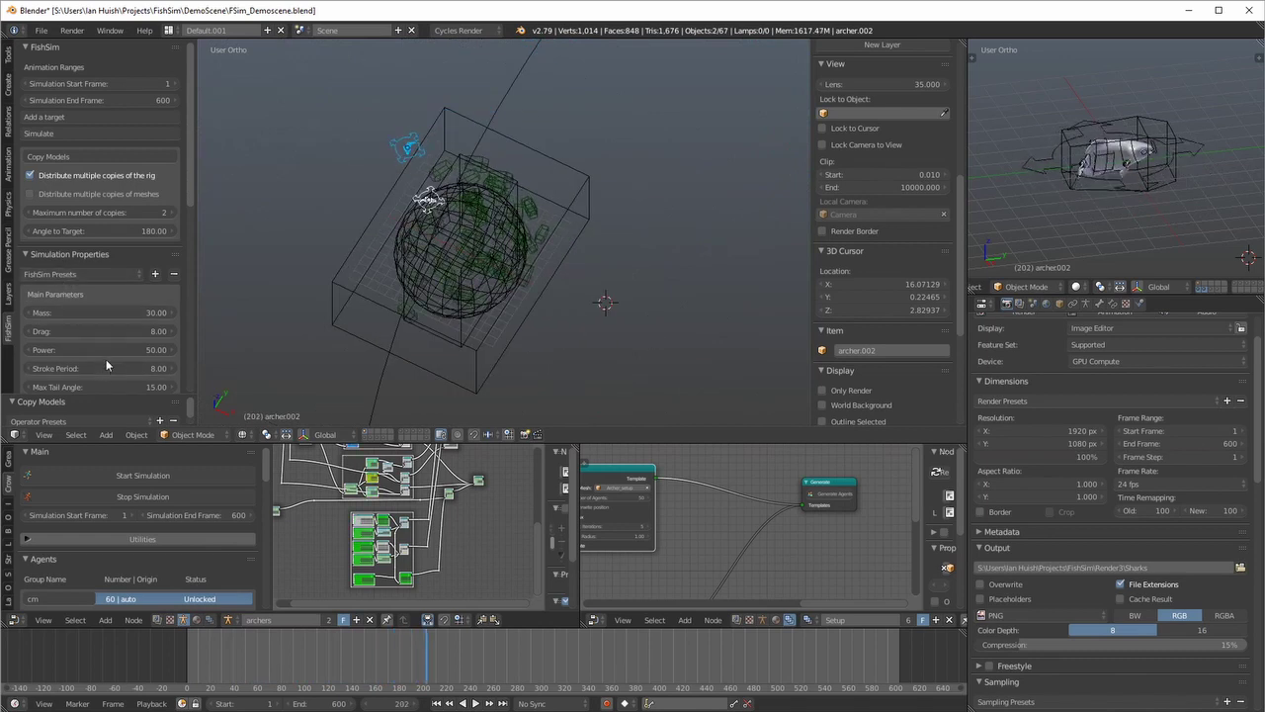
# Set the FishSim main parameters to a Power of 2 and a Stroke Period of 15
pyautogui.scroll(-3, 128, 366)
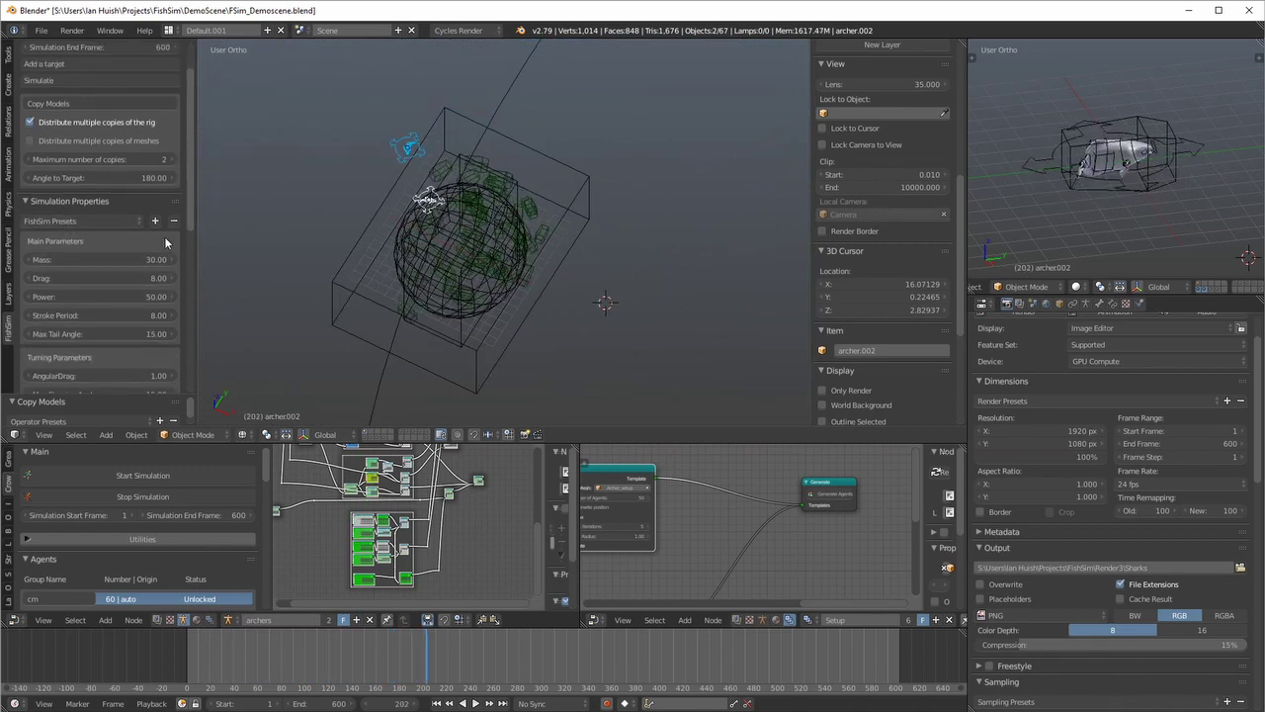
pyautogui.click(93, 296)
pyautogui.click(107, 314)
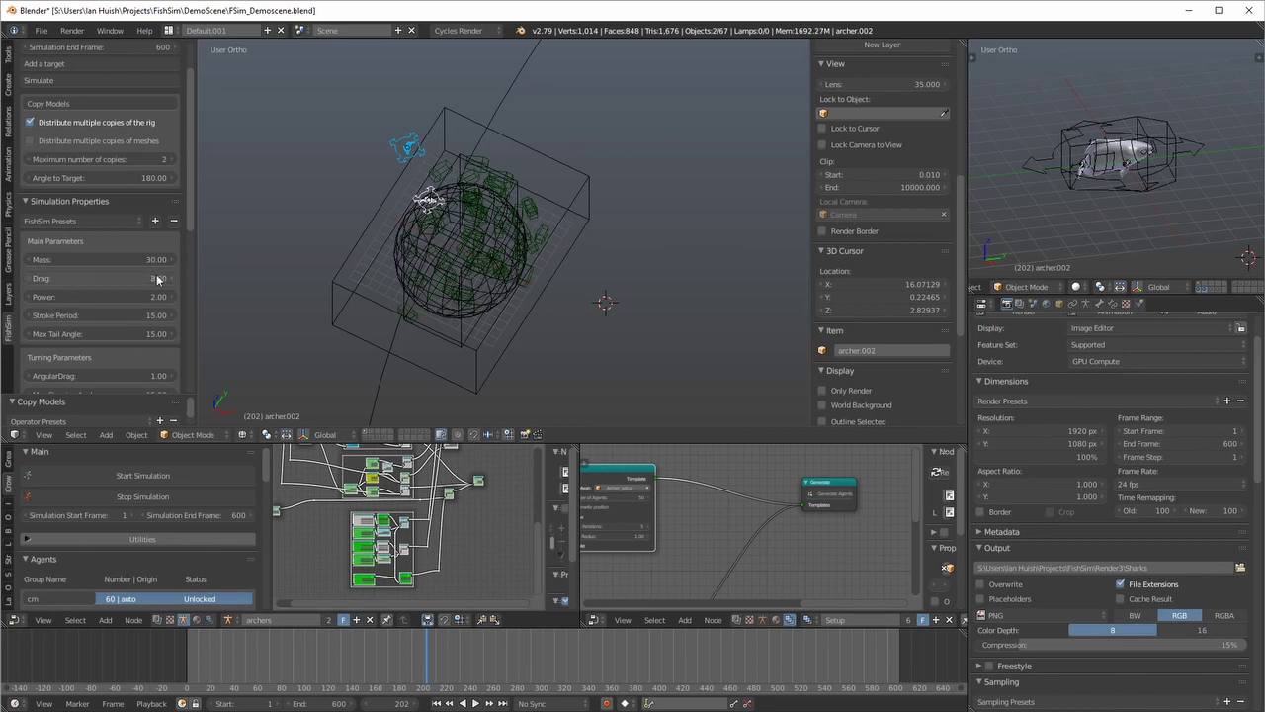
# Rerun the FishSim simulation from the first frame and watch the two archer copies up close around the guide sphere
pyautogui.scroll(2, 163, 188)
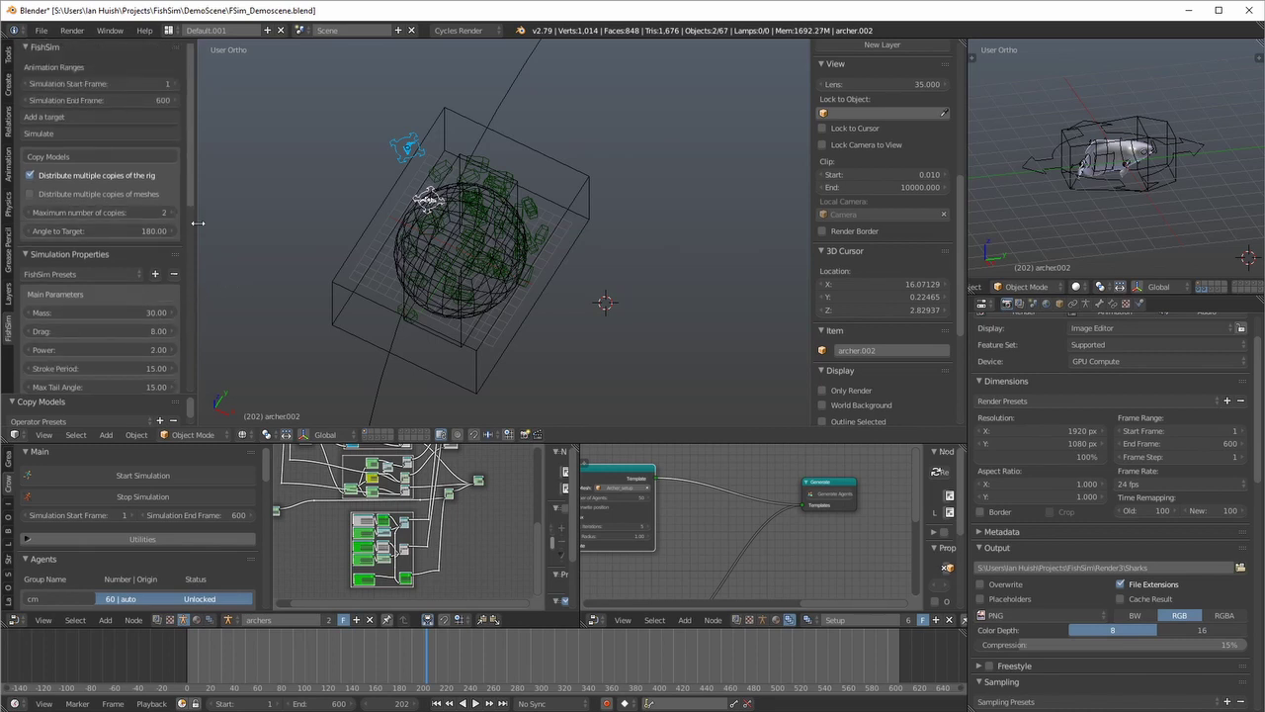
pyautogui.hotkey('shift', 'Left')
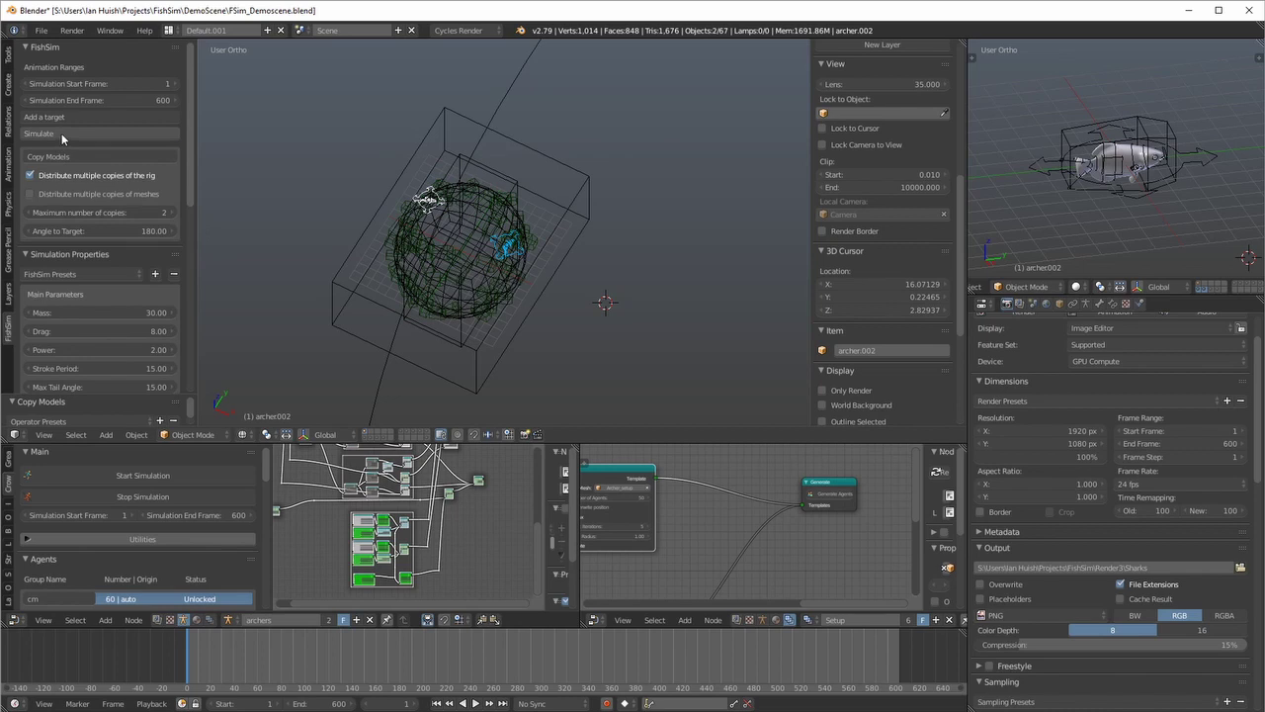
pyautogui.click(62, 133)
pyautogui.moveTo(516, 243); pyautogui.dragTo(543, 245, button='middle')
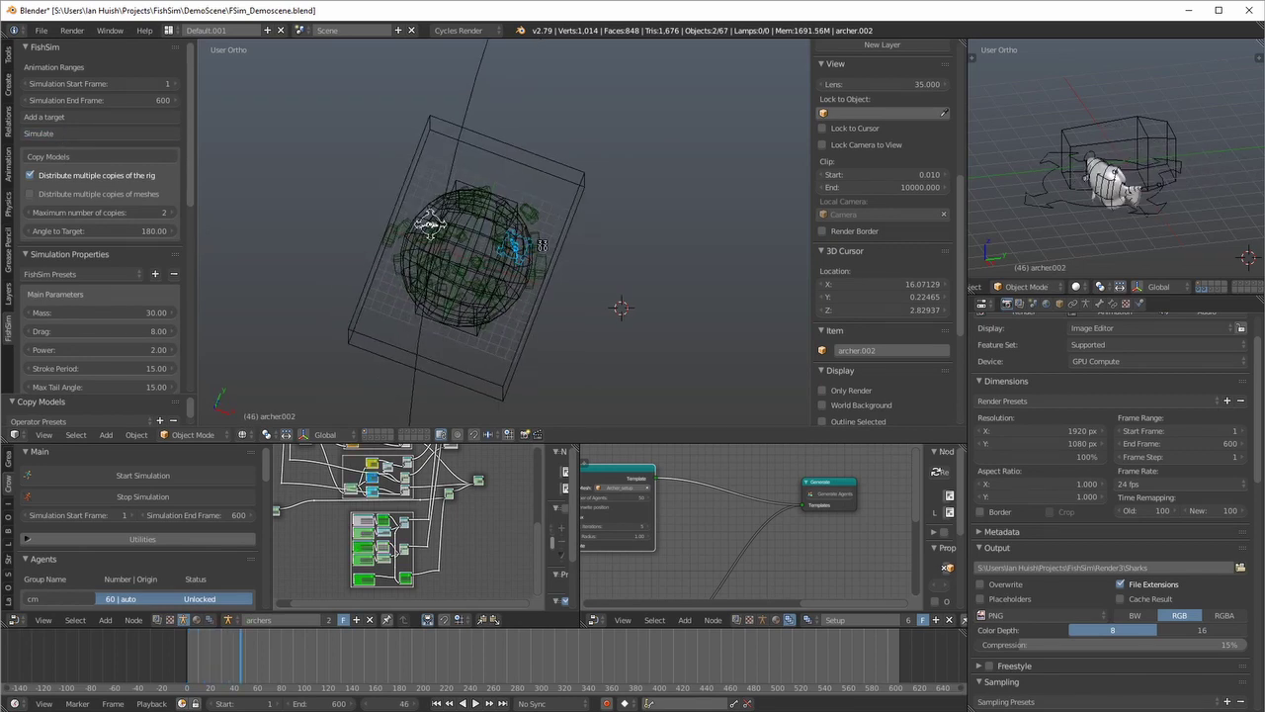
pyautogui.scroll(3, 542, 245)
pyautogui.scroll(2, 543, 245)
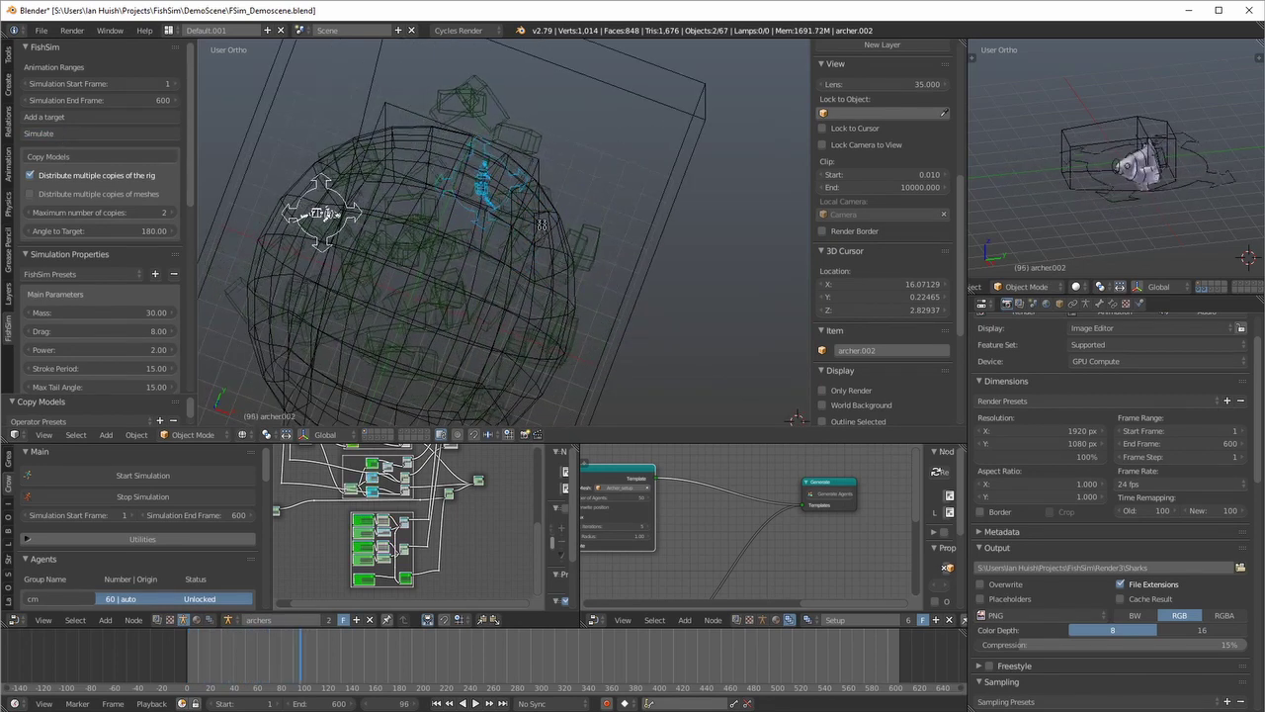
pyautogui.scroll(-2, 588, 200)
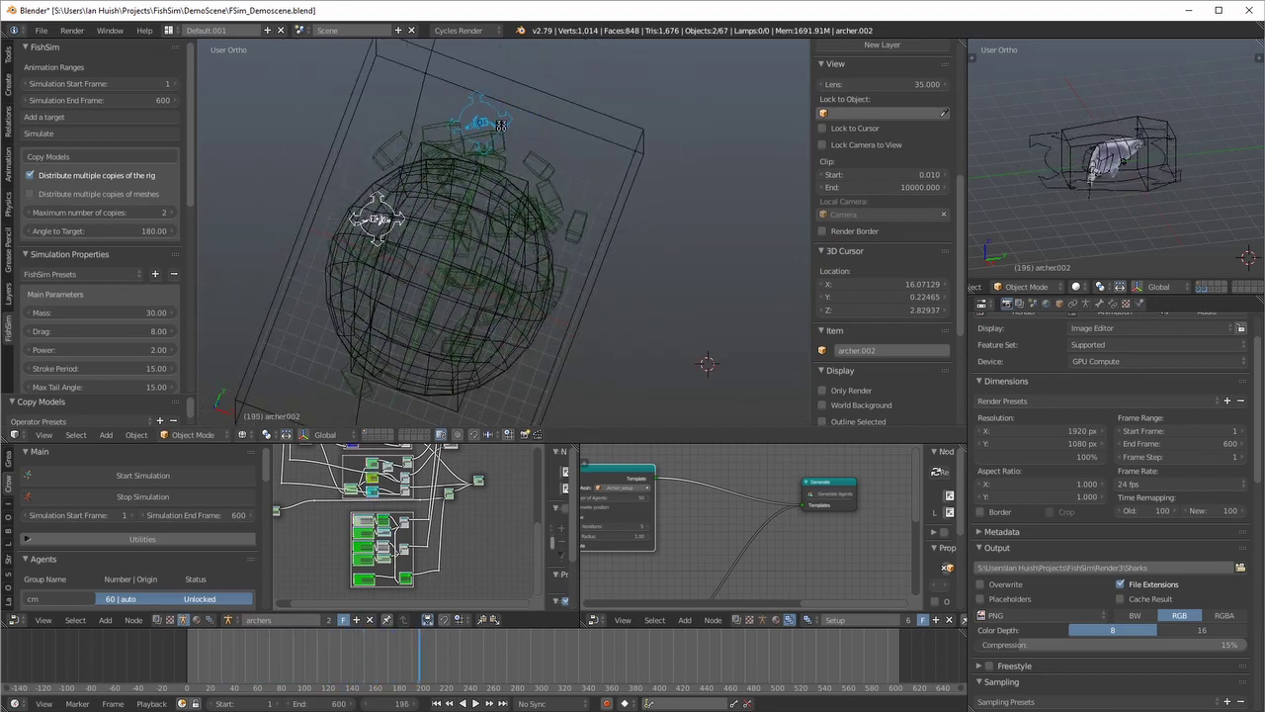
pyautogui.moveTo(451, 155); pyautogui.dragTo(531, 234, button='middle')
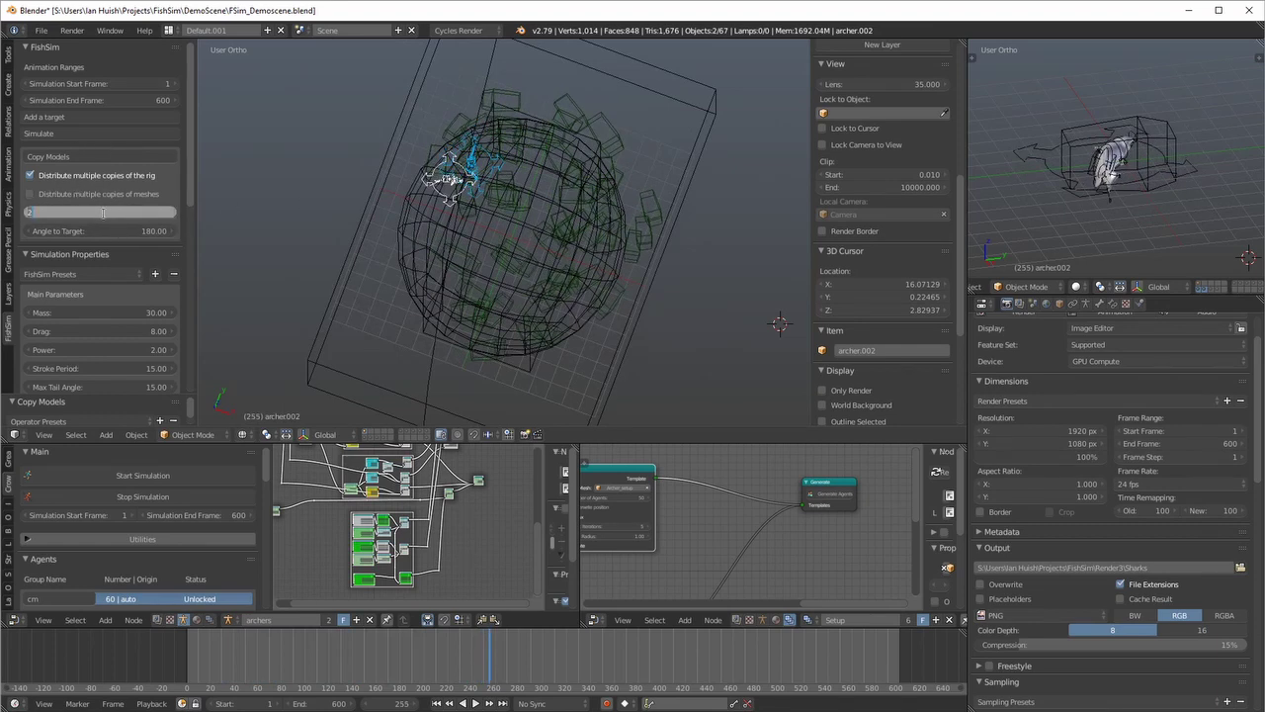
# Distribute copies of the archer rig to the proxies with the maximum number of copies at 200, and inspect them around the sphere
pyautogui.click(103, 158)
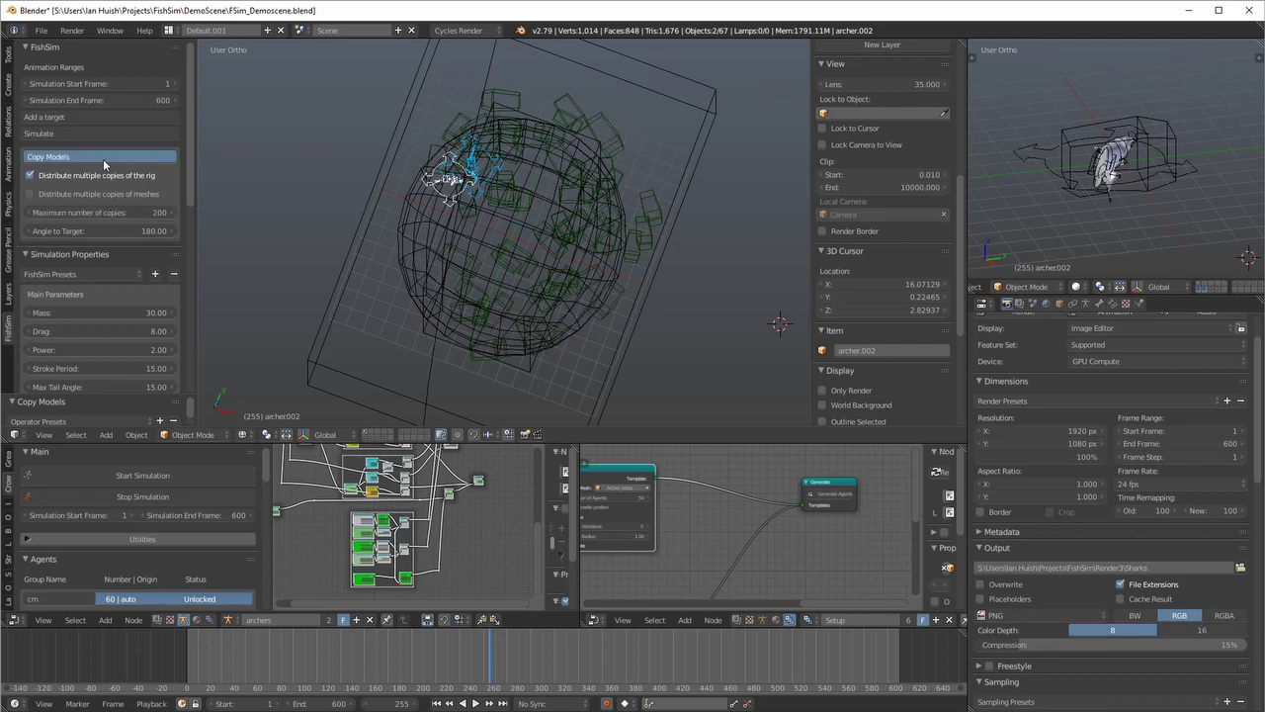
pyautogui.moveTo(567, 299); pyautogui.dragTo(566, 217, button='middle')
pyautogui.keyDown('shift'); pyautogui.moveTo(587, 367); pyautogui.dragTo(579, 310, button='middle'); pyautogui.keyUp('shift')
pyautogui.scroll(4, 582, 315)
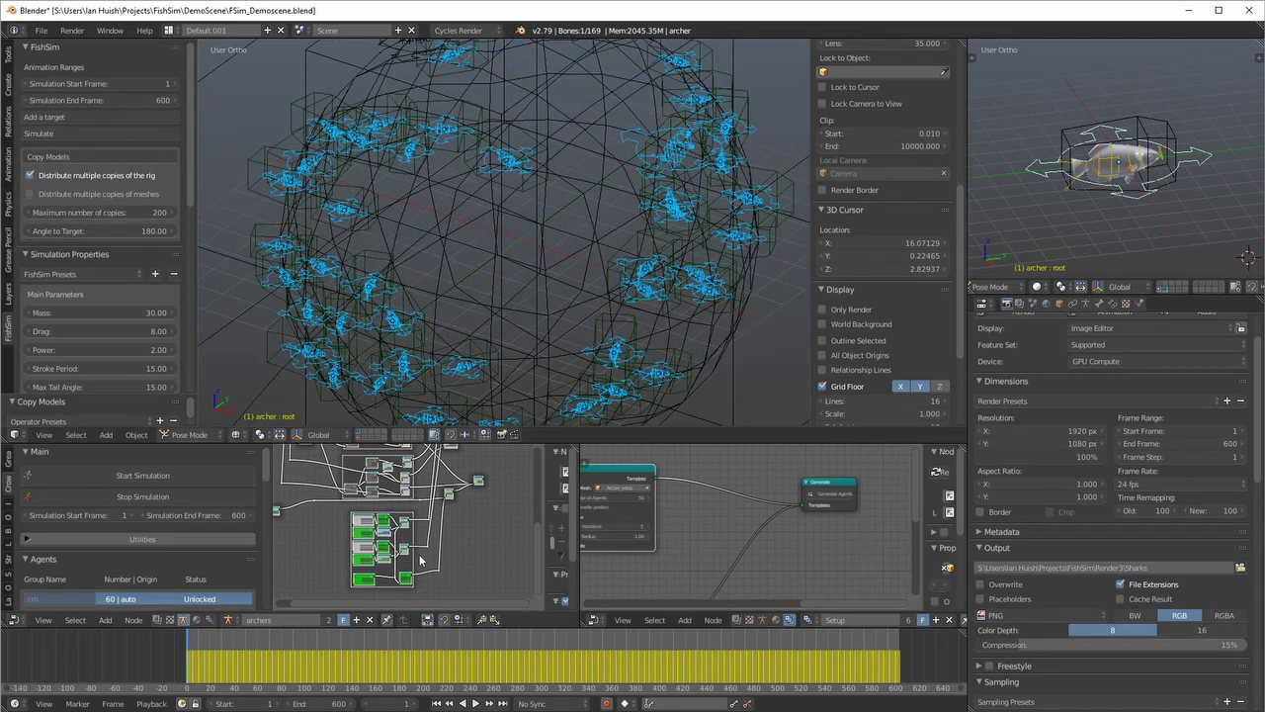
pyautogui.scroll(-2, 691, 238)
pyautogui.moveTo(692, 240)
pyautogui.mouseDown(button='middle')
pyautogui.moveTo(718, 227)
pyautogui.moveTo(649, 228)
pyautogui.moveTo(676, 244)
pyautogui.mouseUp(button='middle')
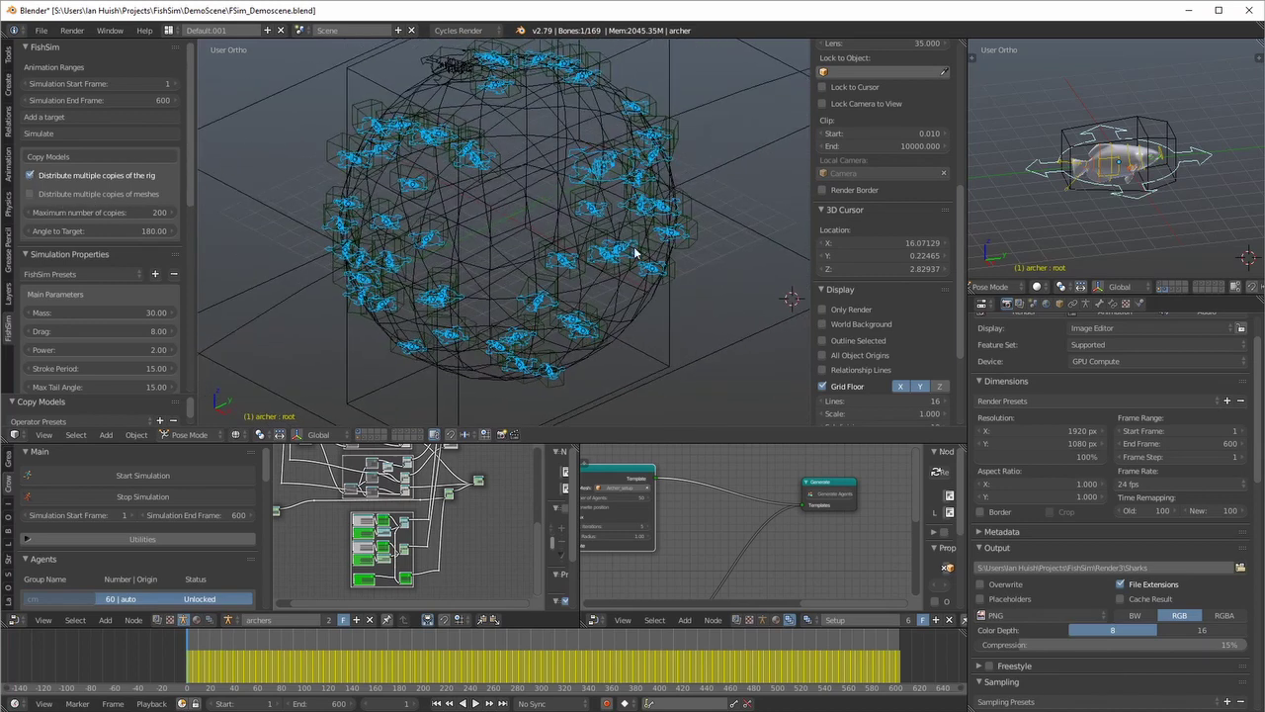
# Show the shark's layer in the small viewport and select the shark rig after viewing the archer copies around the sphere
pyautogui.moveTo(669, 195); pyautogui.dragTo(540, 207, button='middle')
pyautogui.moveTo(493, 251); pyautogui.dragTo(741, 292, button='middle')
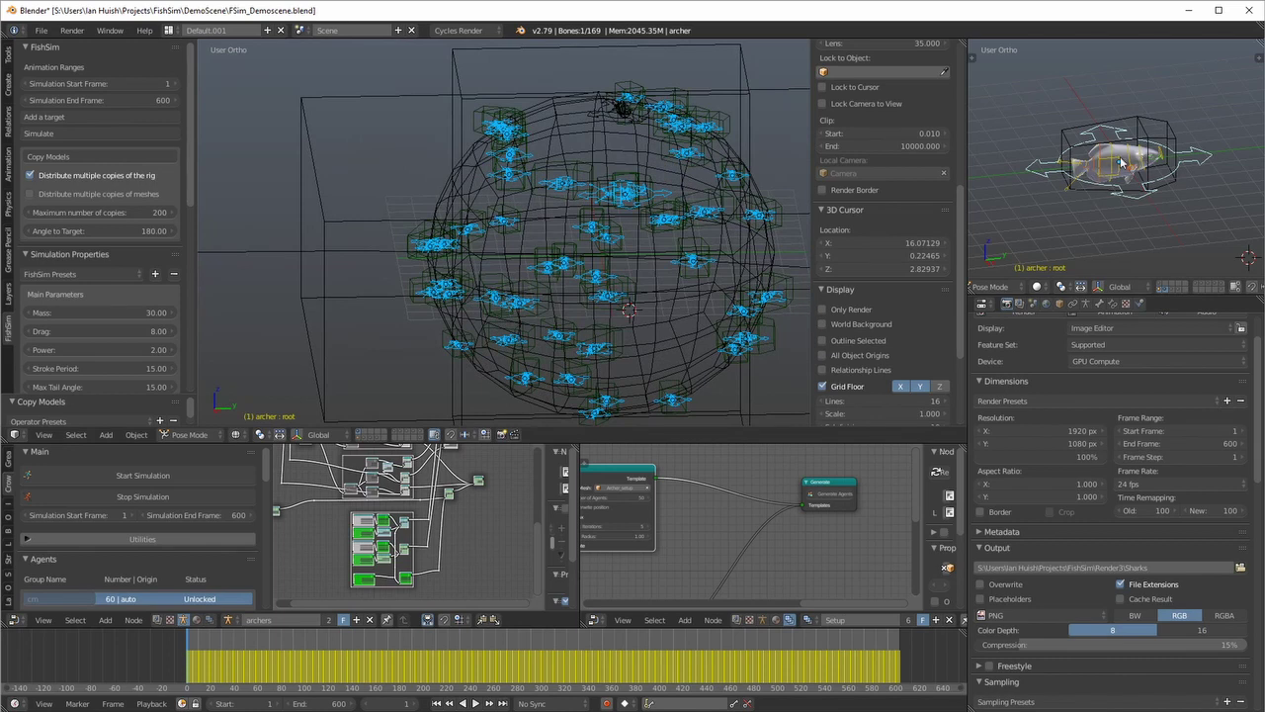
pyautogui.scroll(-5, 550, 282)
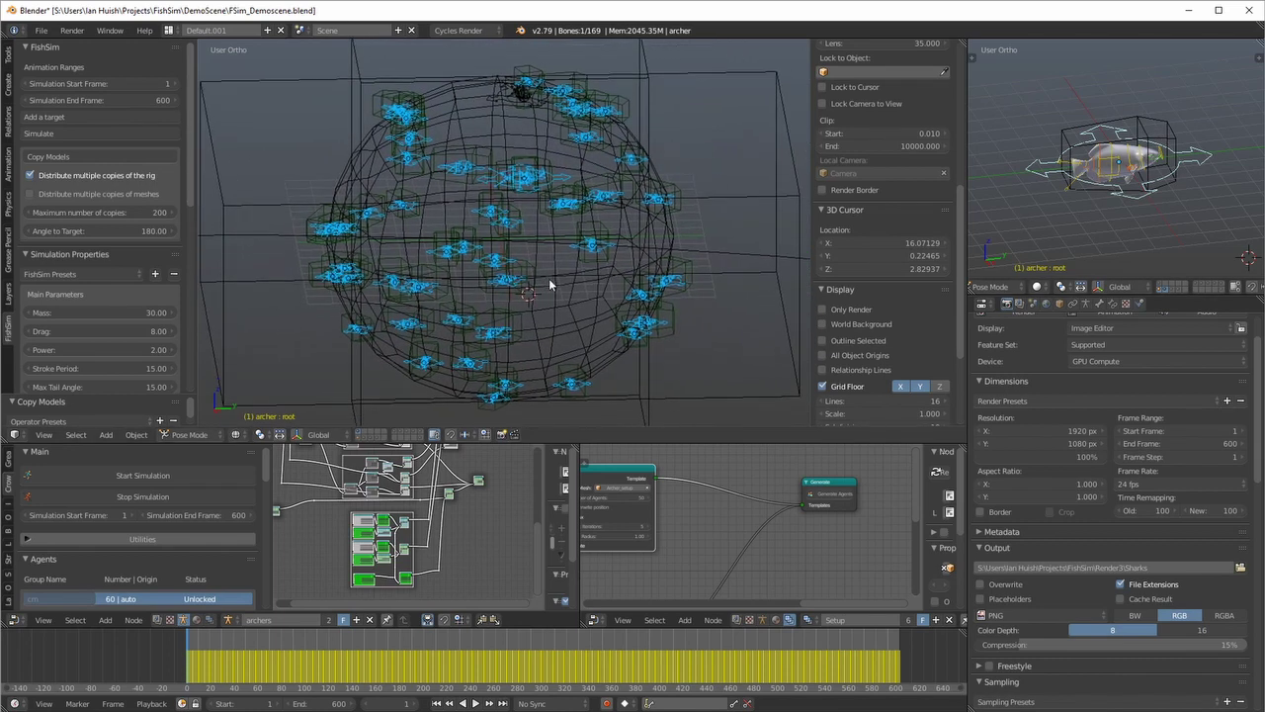
pyautogui.scroll(-3, 515, 294)
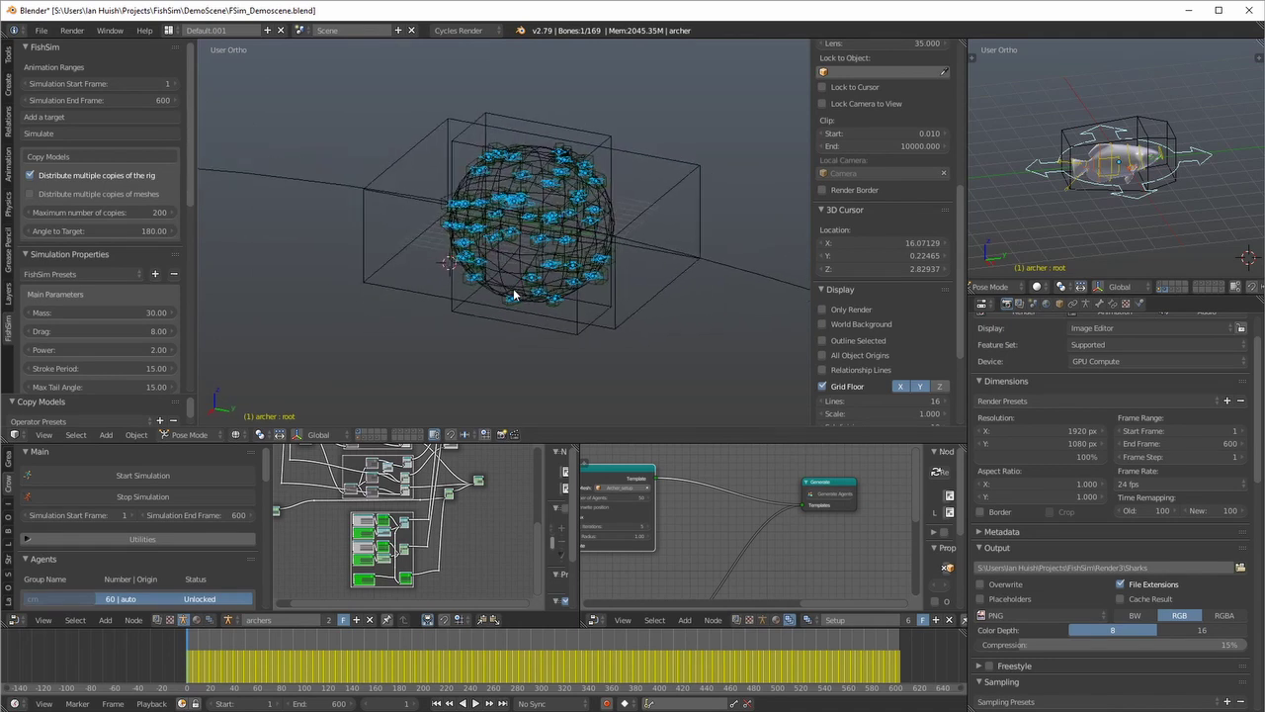
pyautogui.keyDown('shift'); pyautogui.moveTo(664, 274); pyautogui.dragTo(602, 304, button='middle'); pyautogui.keyUp('shift')
pyautogui.click(1172, 293)
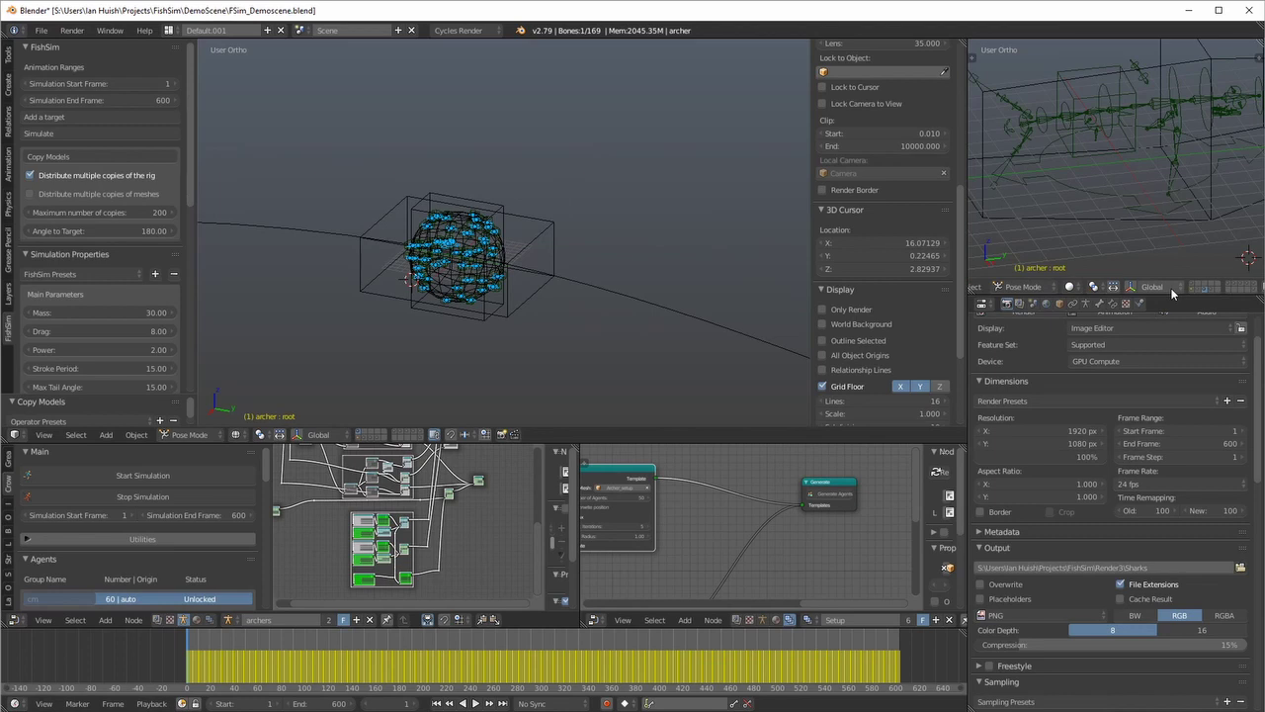
pyautogui.click(1130, 205)
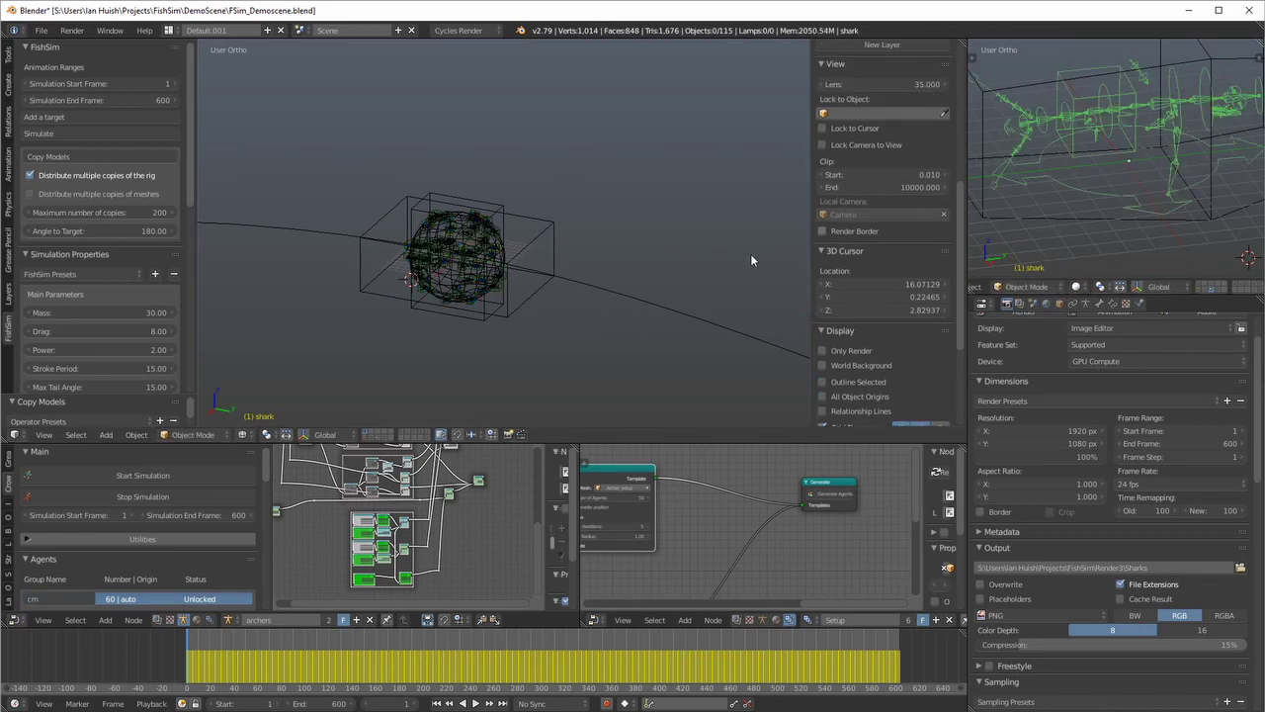
# Distribute the shark rig to the shark proxies with the maximum number of copies limited to 1
pyautogui.scroll(-6, 553, 301)
pyautogui.moveTo(561, 302); pyautogui.dragTo(514, 263, button='middle')
pyautogui.scroll(5, 578, 319)
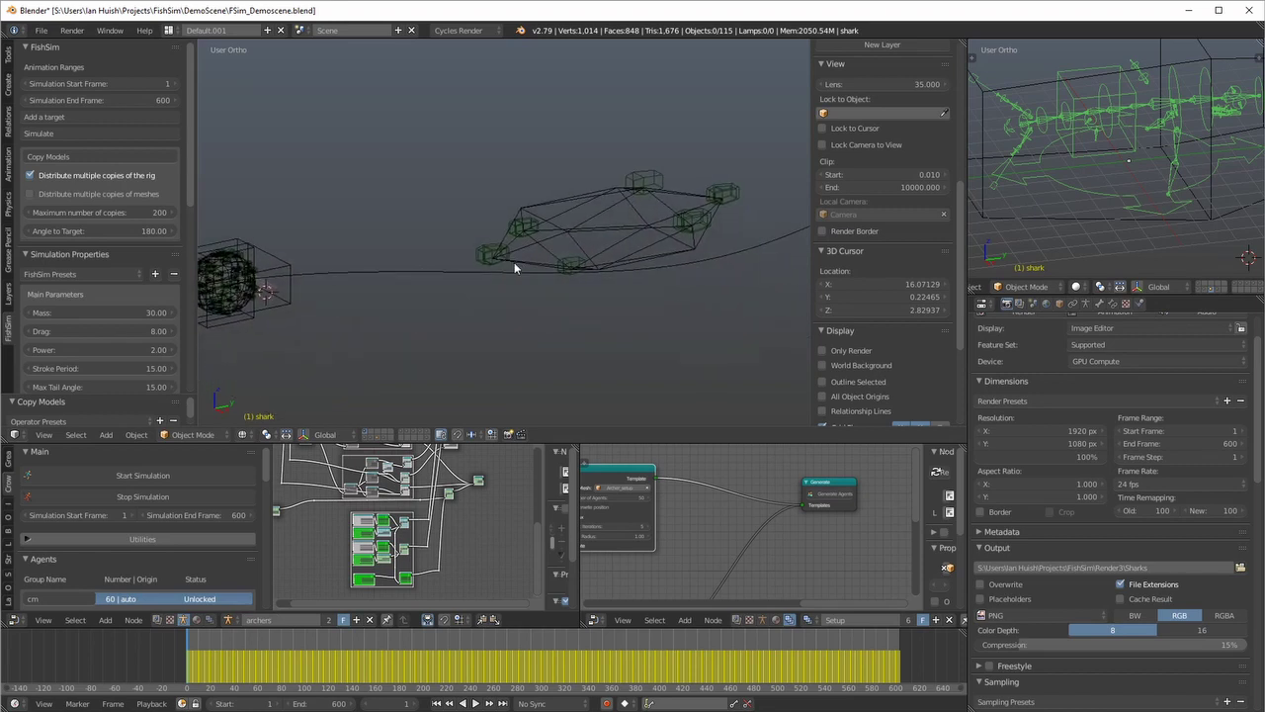
pyautogui.click(87, 213)
pyautogui.write('1')
pyautogui.press('Return')
pyautogui.click(74, 157)
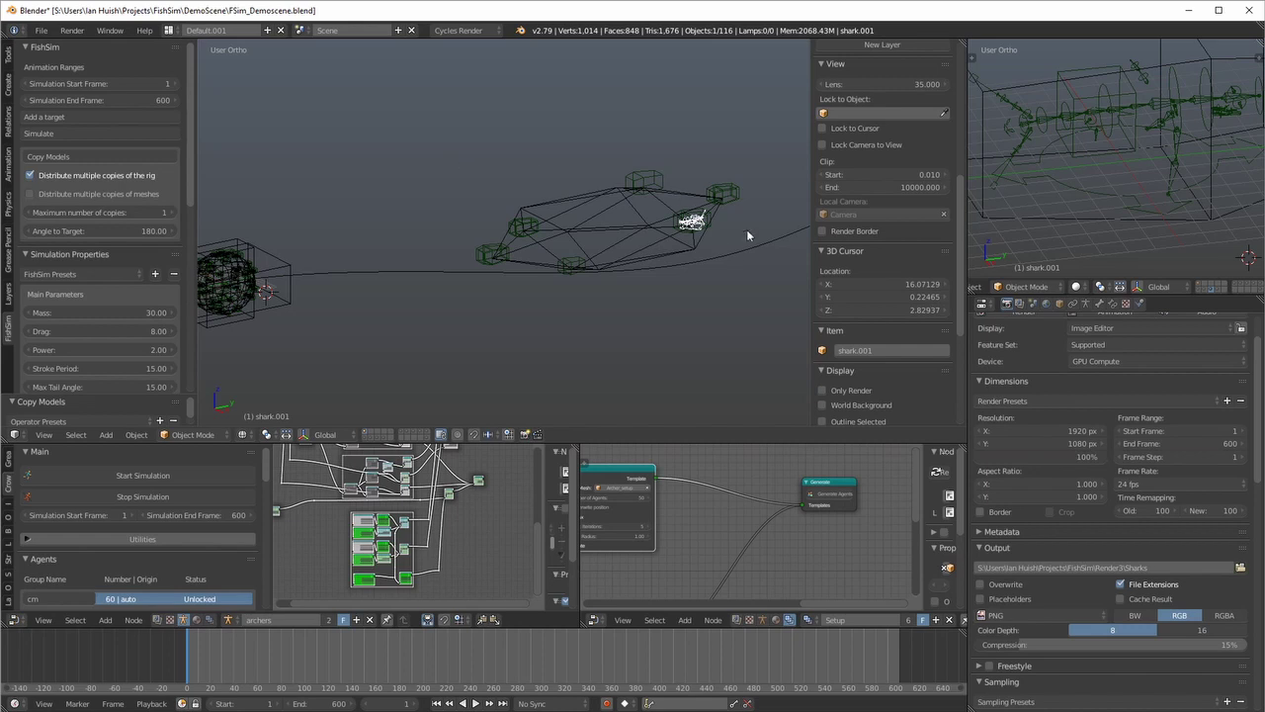
# Set the maximum number of copies to 200 and distribute the shark rig across all the shark proxies
pyautogui.click(101, 211)
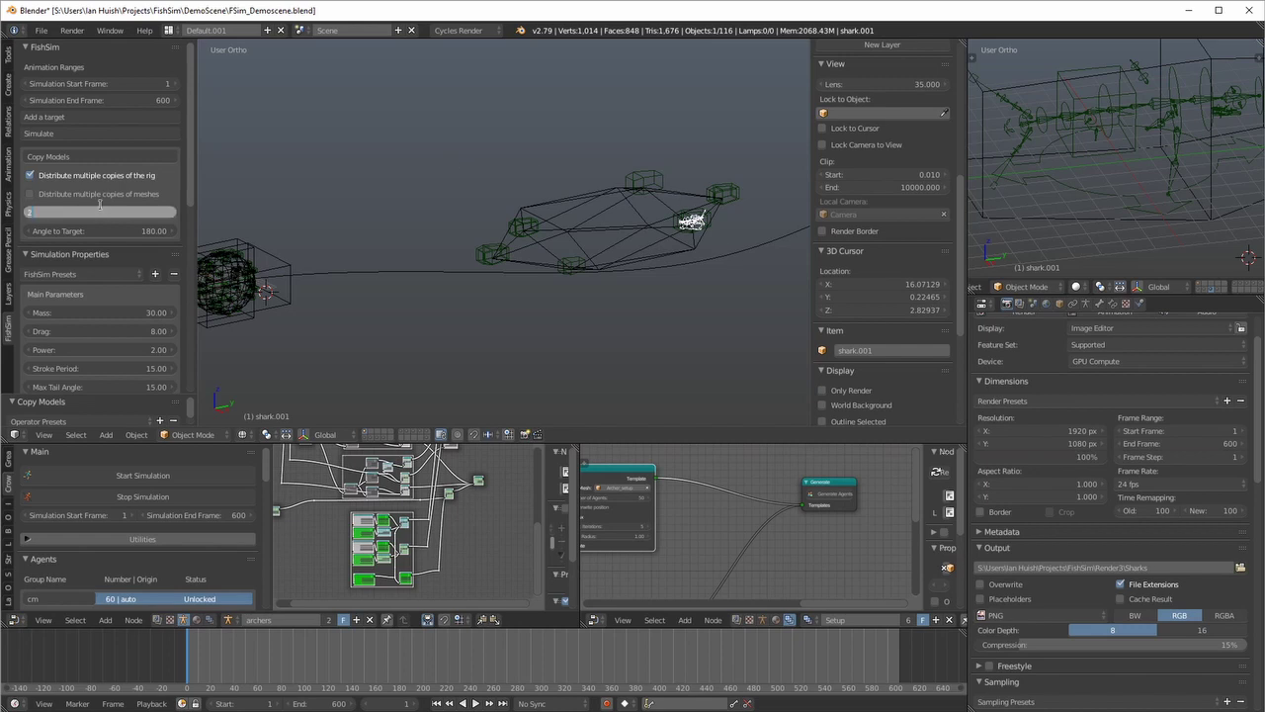
pyautogui.press('Return')
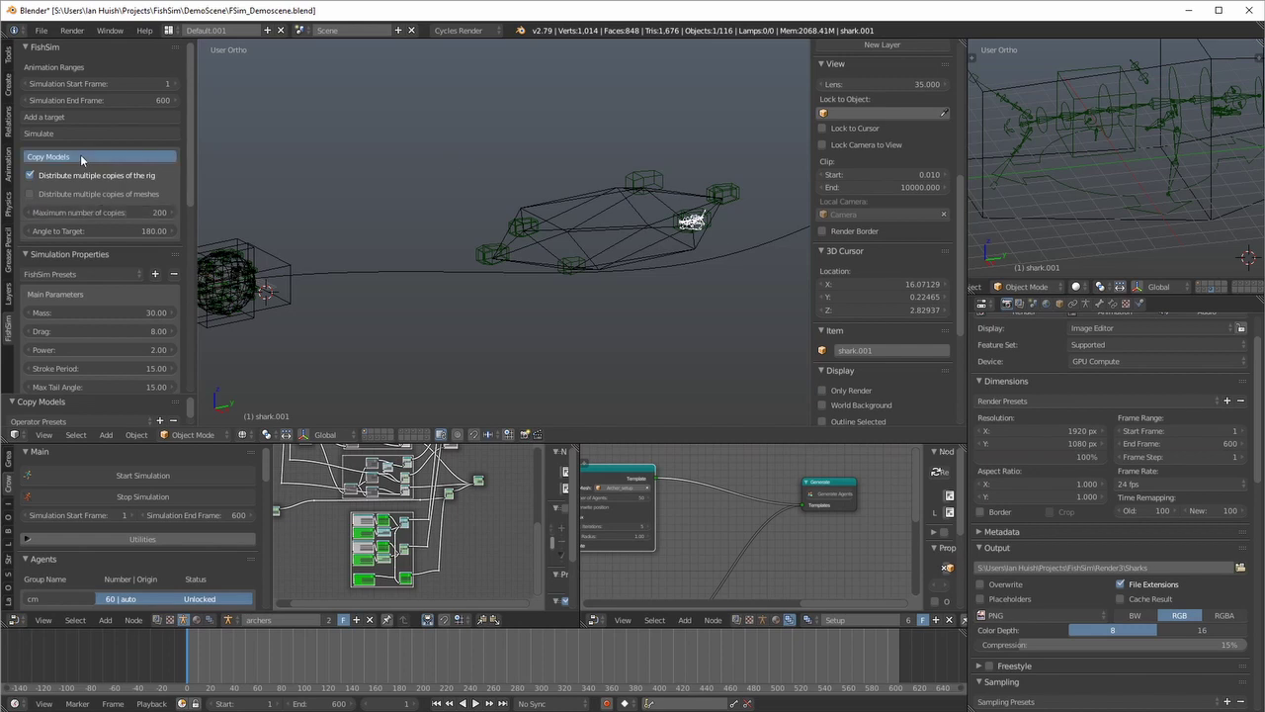
pyautogui.click(87, 156)
pyautogui.scroll(5, 616, 282)
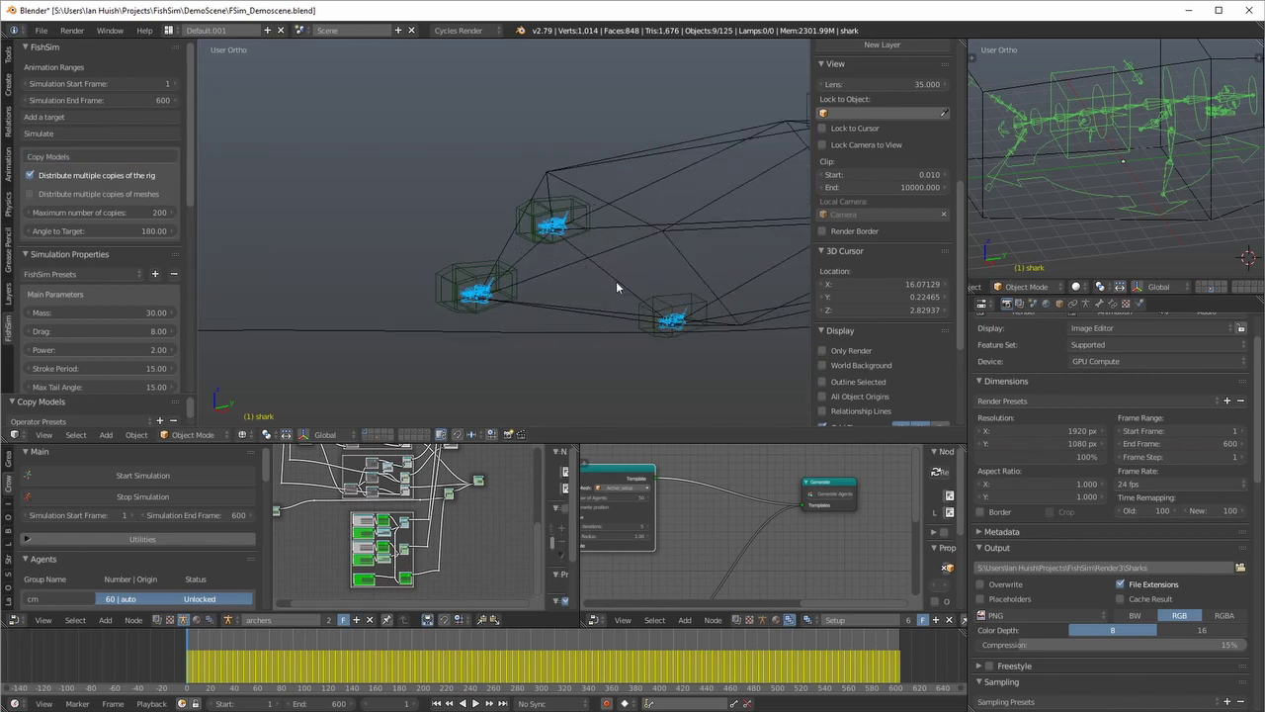
pyautogui.scroll(-3, 616, 282)
pyautogui.scroll(-2, 615, 282)
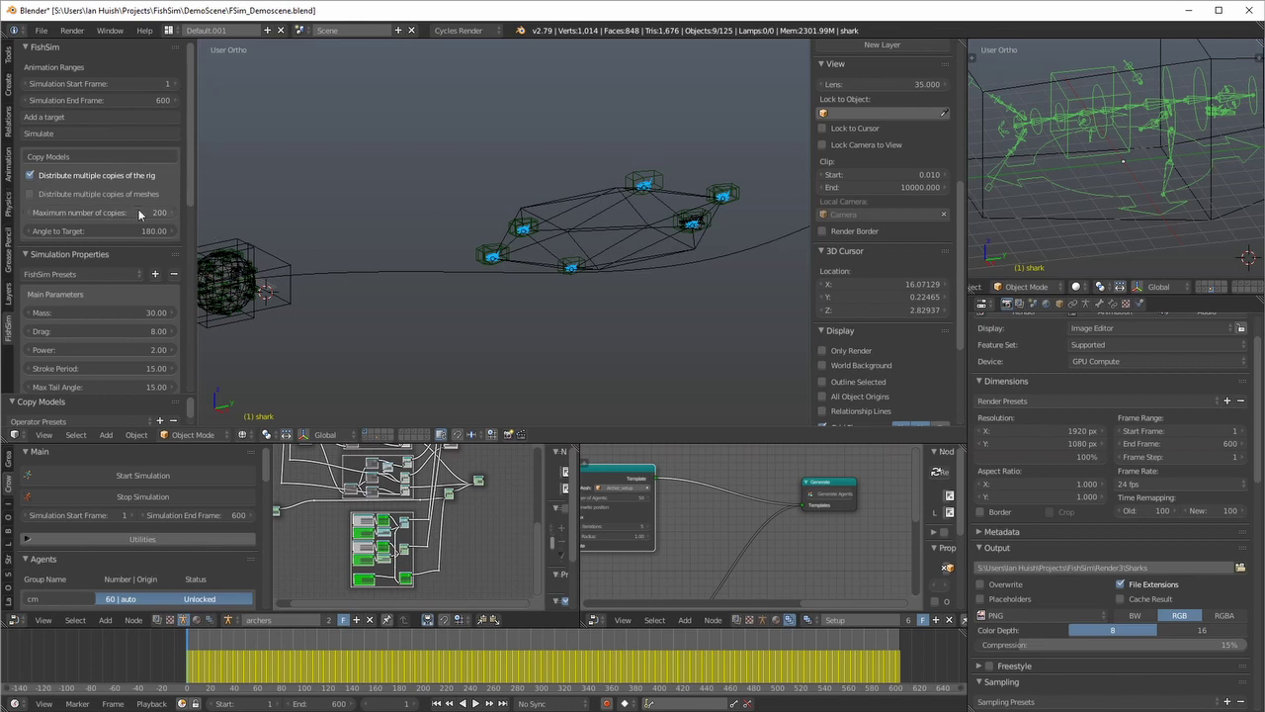
# Switch from distributing rig copies to mesh copies, show the shark mesh layer, and copy the shark meshes to the proxies
pyautogui.click(30, 176)
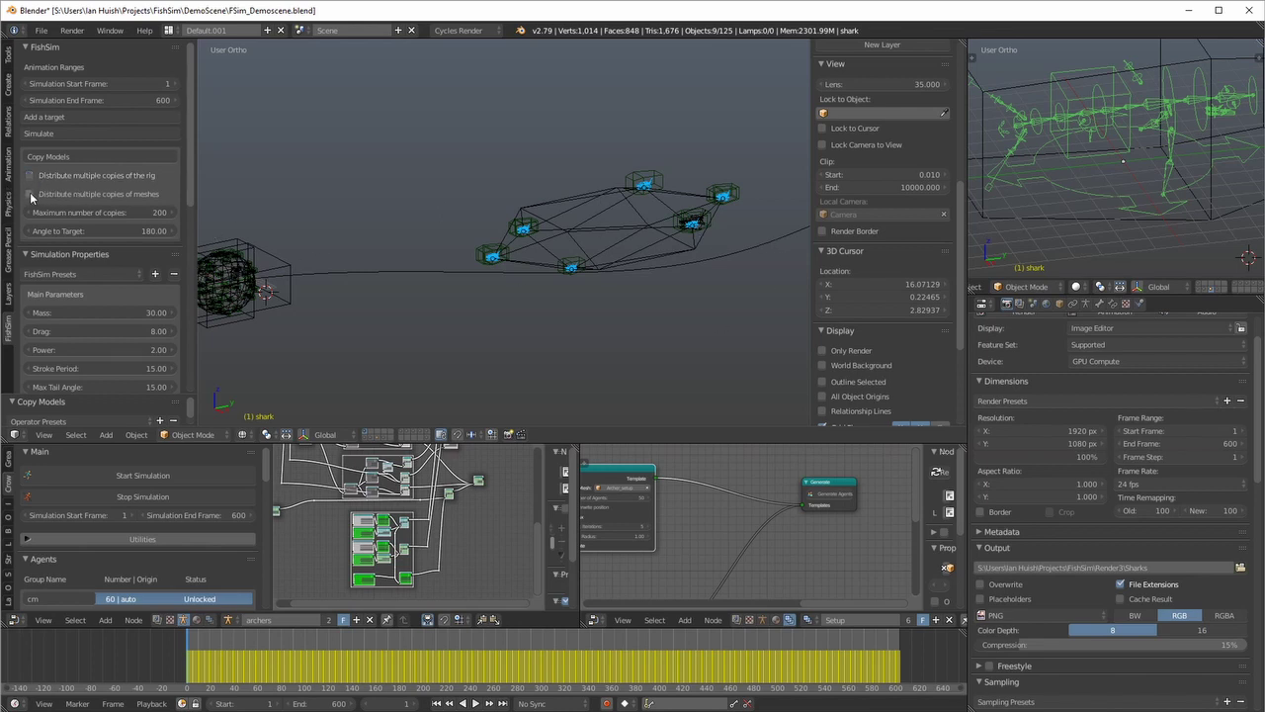
pyautogui.click(30, 195)
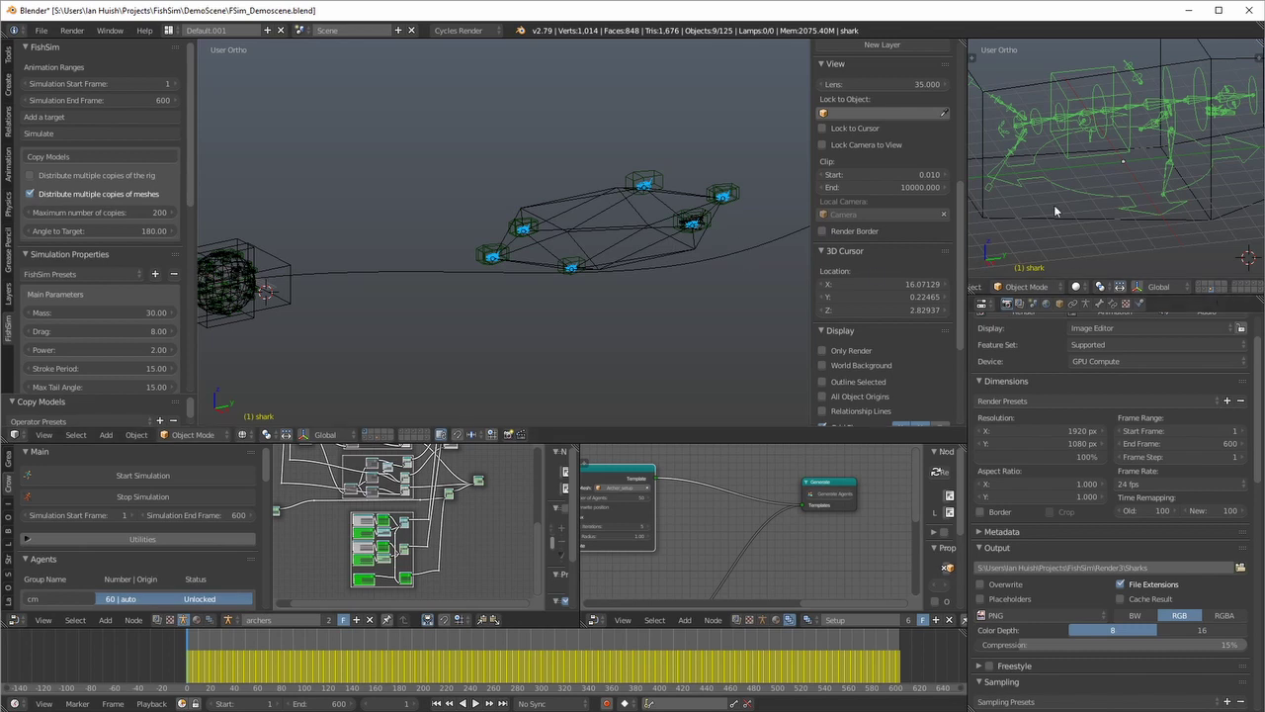
pyautogui.keyDown('shift'); pyautogui.click(1217, 287); pyautogui.keyUp('shift')
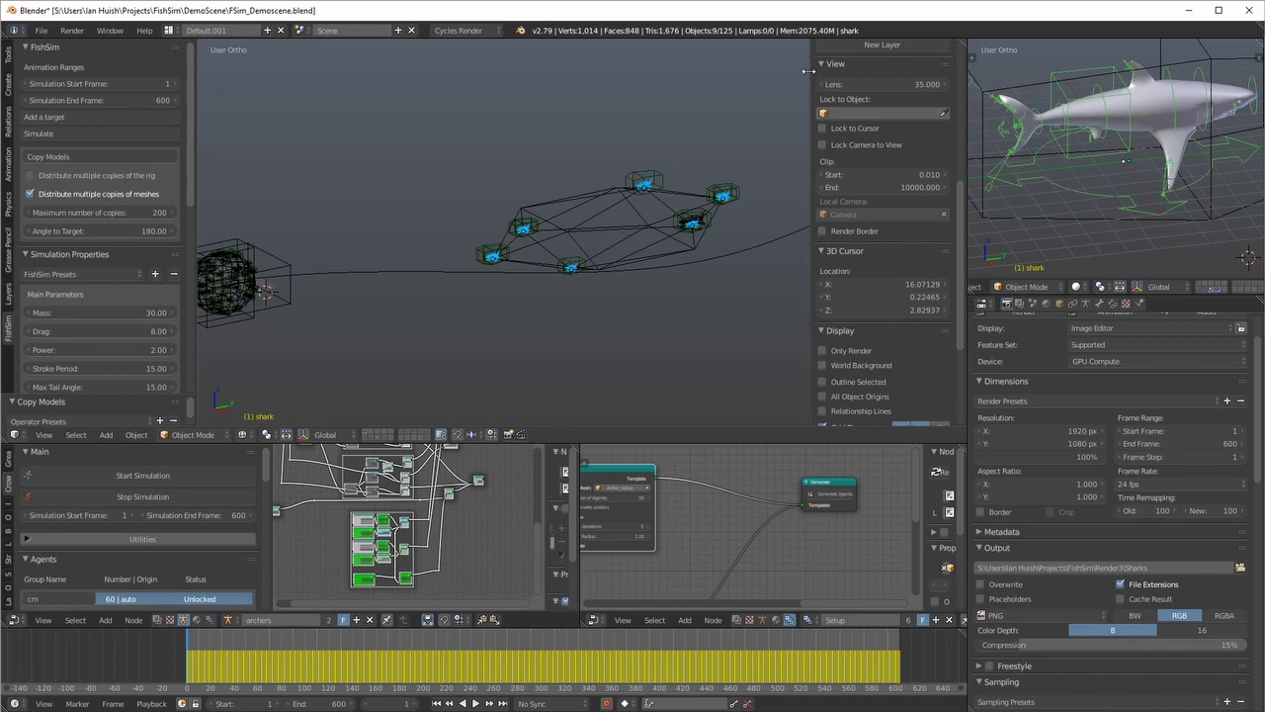
pyautogui.click(77, 155)
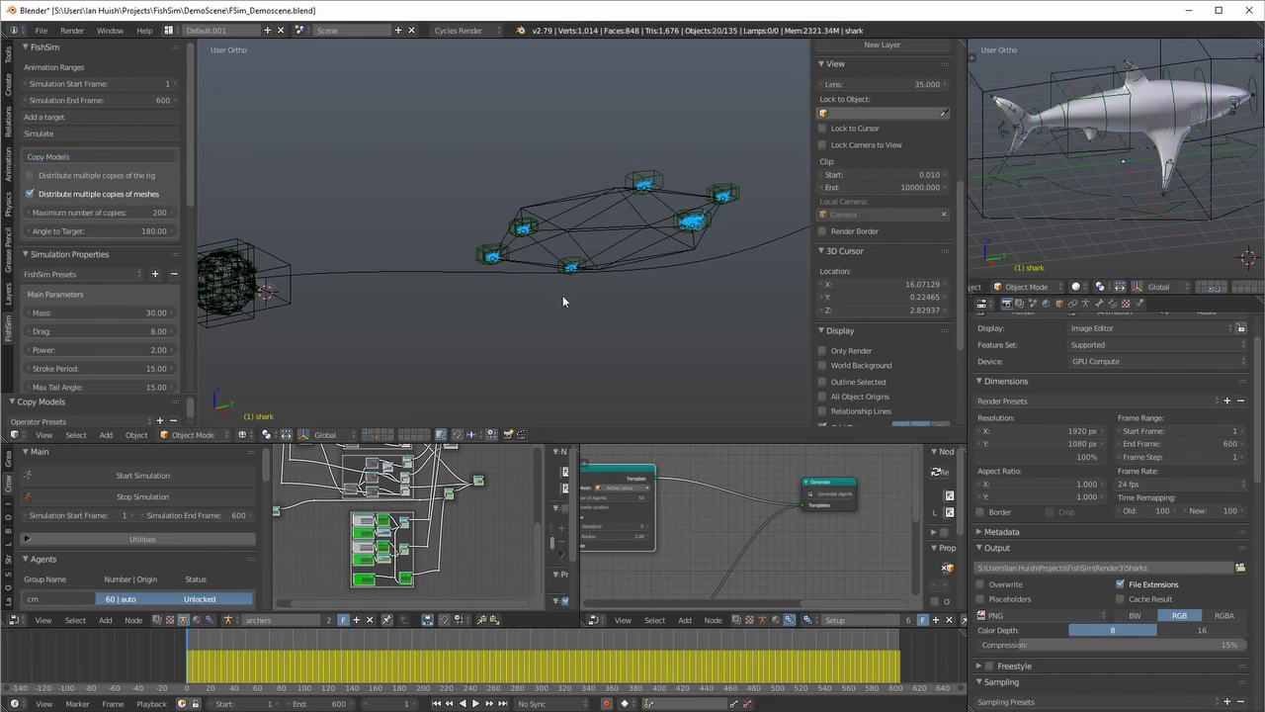
pyautogui.scroll(6, 561, 296)
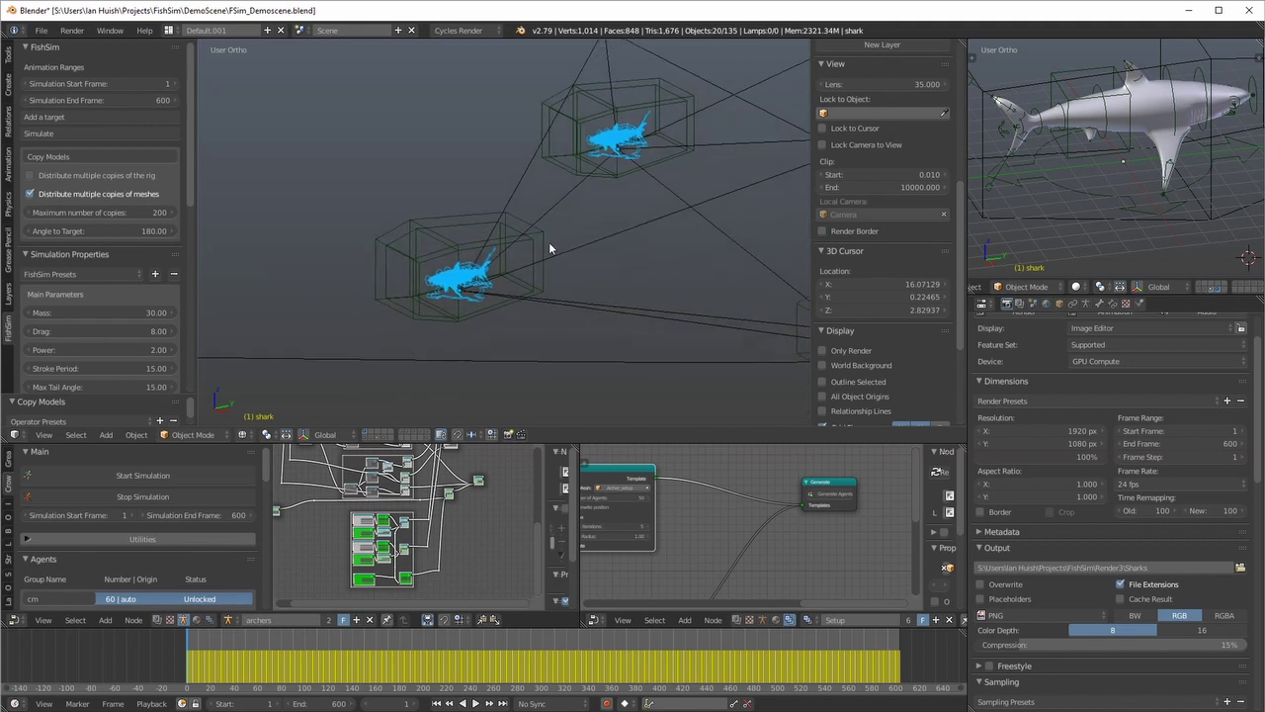
# Display the main viewport in solid shading and hide the SharkSetup object to inspect the shark mesh copies
pyautogui.press('z')
pyautogui.scroll(5, 545, 257)
pyautogui.scroll(-10, 545, 261)
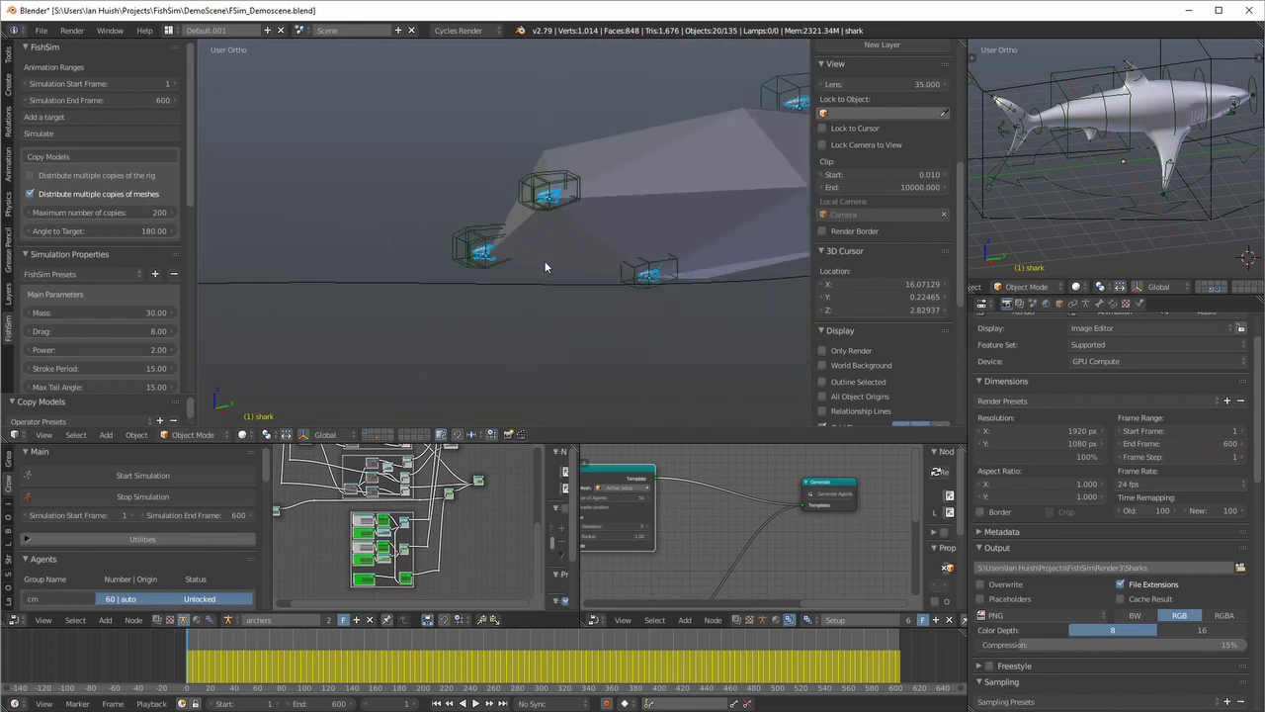
pyautogui.scroll(6, 544, 264)
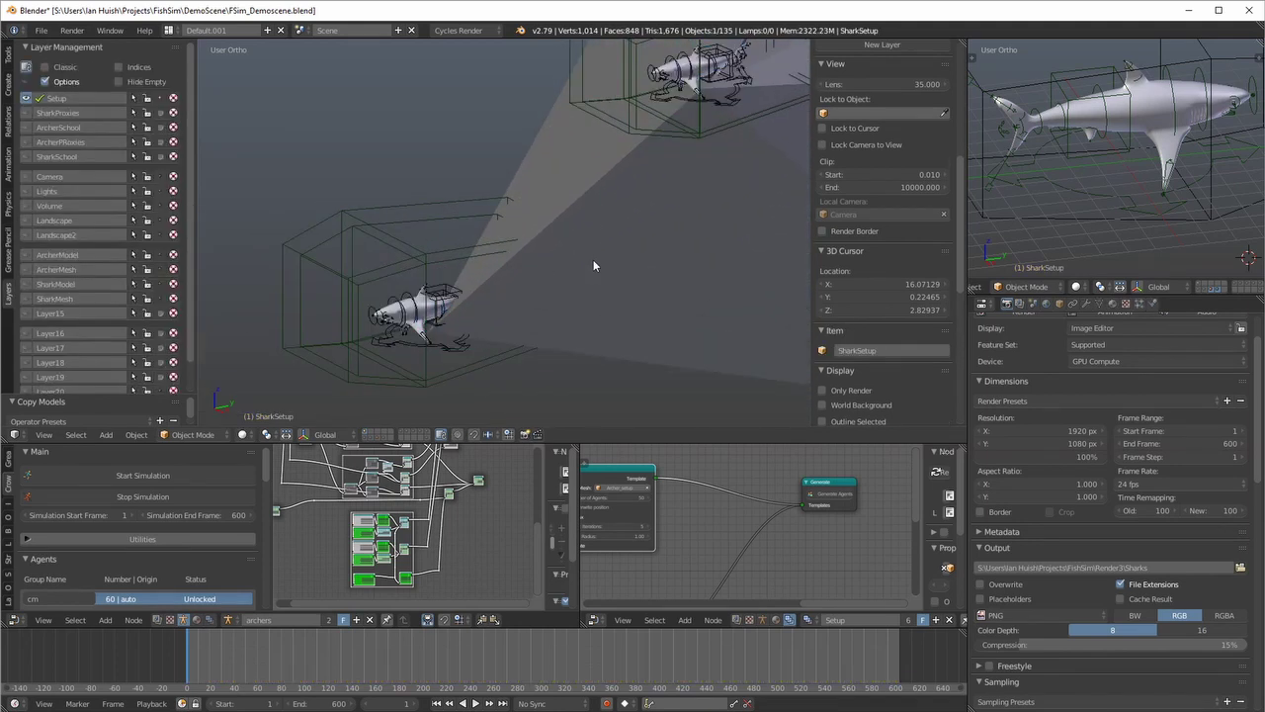
pyautogui.press('h')
pyautogui.moveTo(597, 260); pyautogui.dragTo(727, 221, button='middle')
pyautogui.scroll(-8, 531, 308)
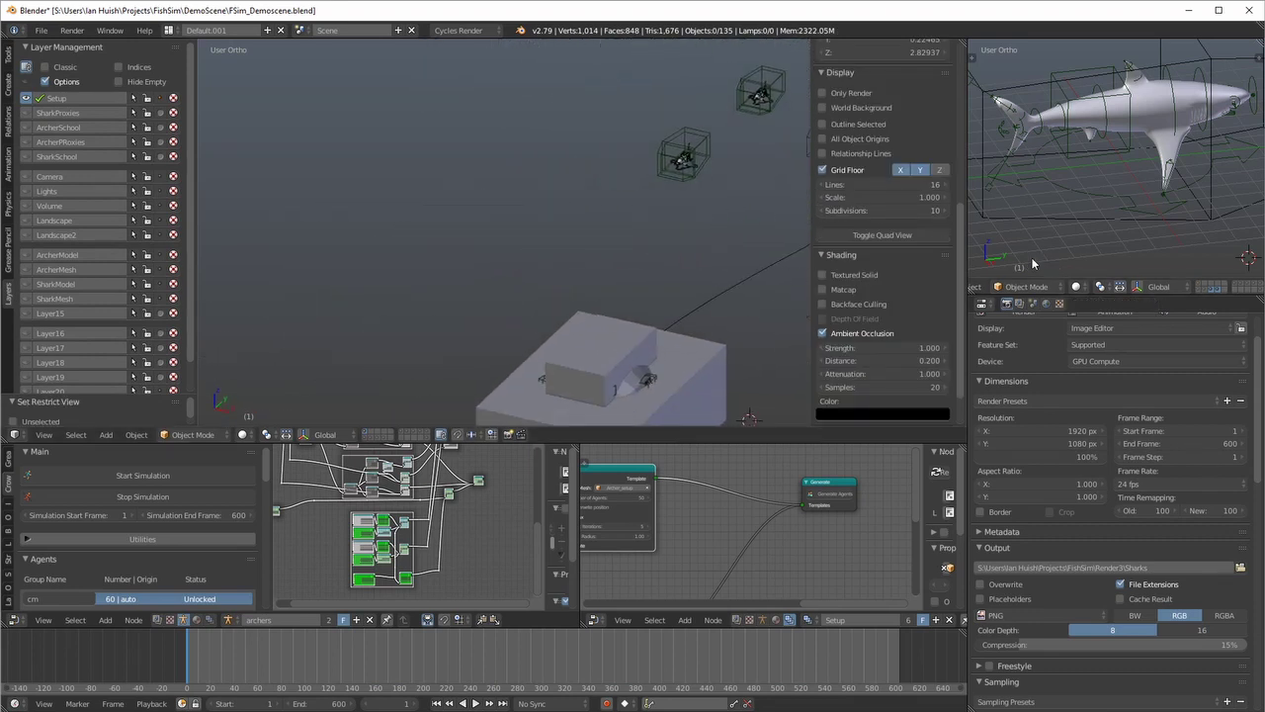
# Show the archer rig and mesh layers in the small viewport and select the archer rig
pyautogui.click(1196, 287)
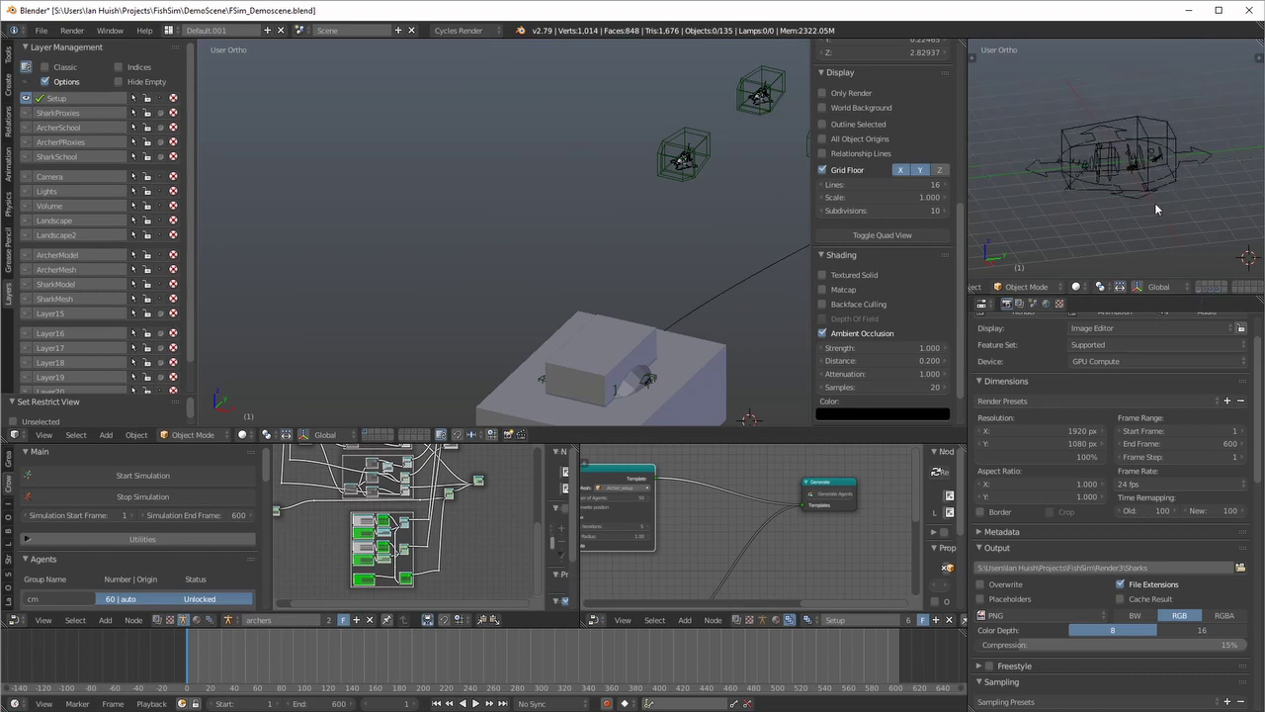
pyautogui.click(1149, 191)
pyautogui.keyDown('shift'); pyautogui.click(1164, 287); pyautogui.keyUp('shift')
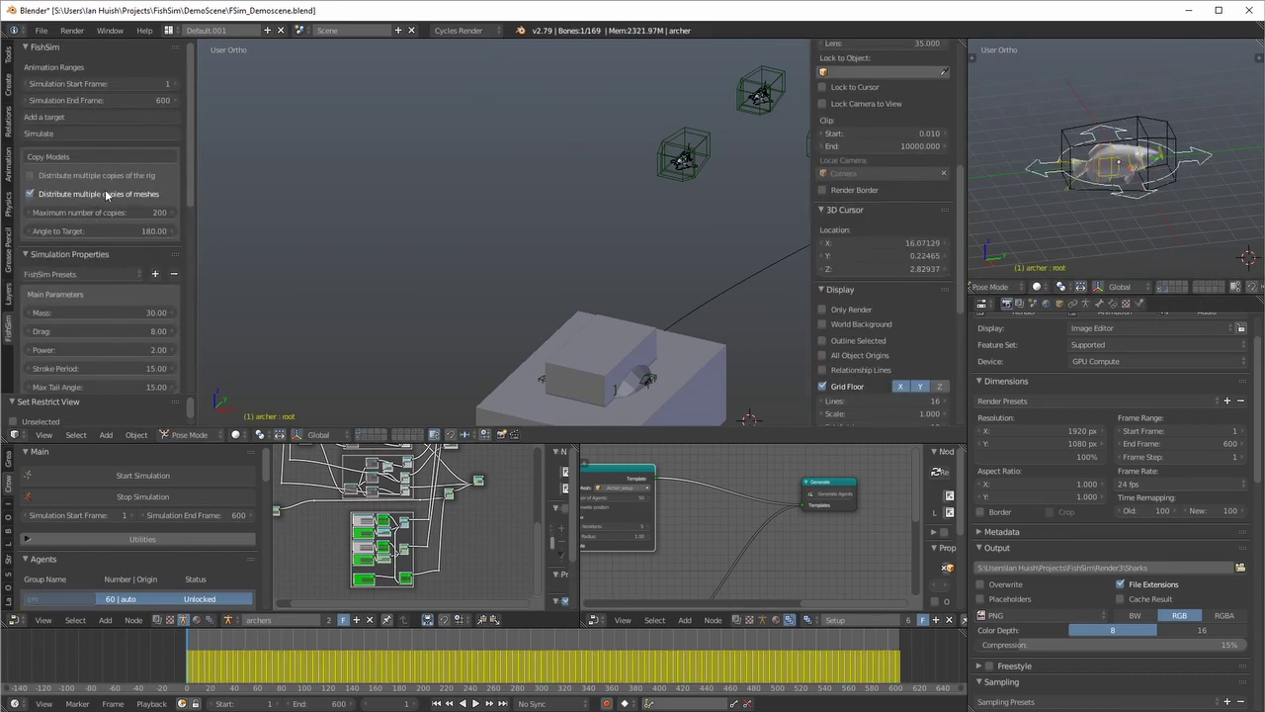
# Return the main viewport to wireframe and distribute copies of the archer meshes to the proxies around the sphere
pyautogui.scroll(-3, 678, 299)
pyautogui.keyDown('shift'); pyautogui.moveTo(660, 334); pyautogui.dragTo(651, 219, button='middle'); pyautogui.keyUp('shift')
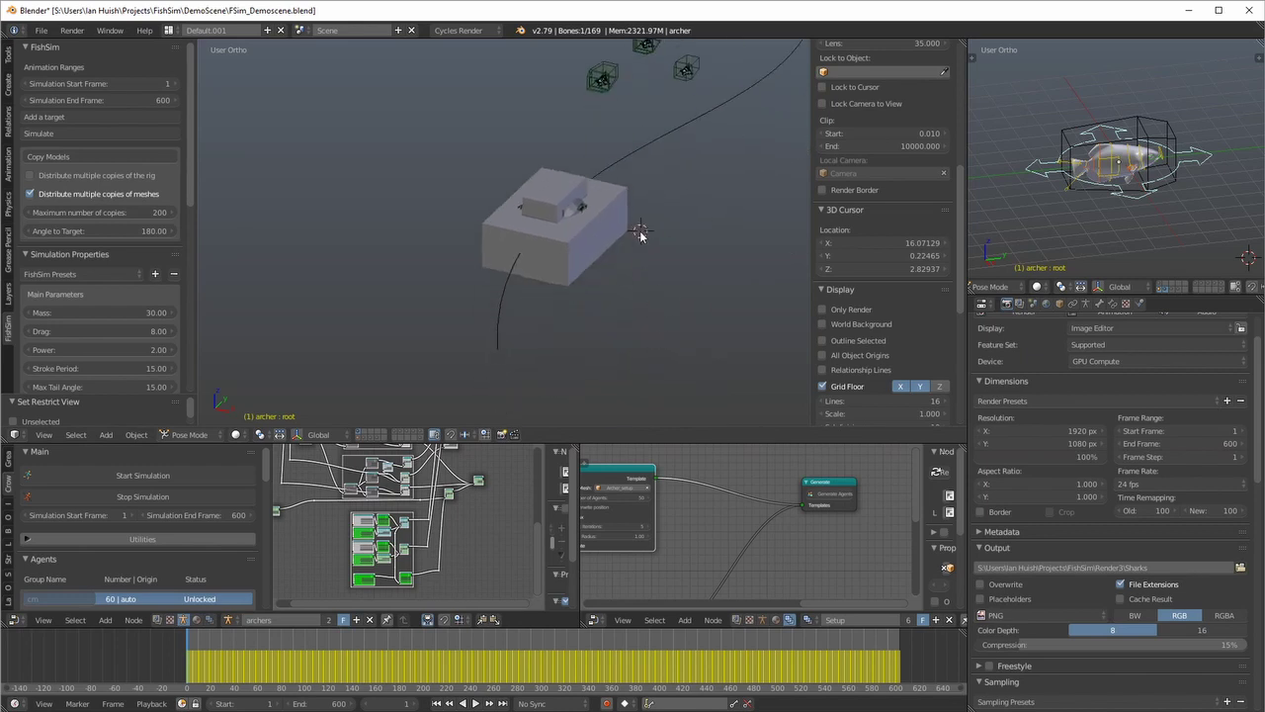
pyautogui.press('z')
pyautogui.scroll(4, 558, 252)
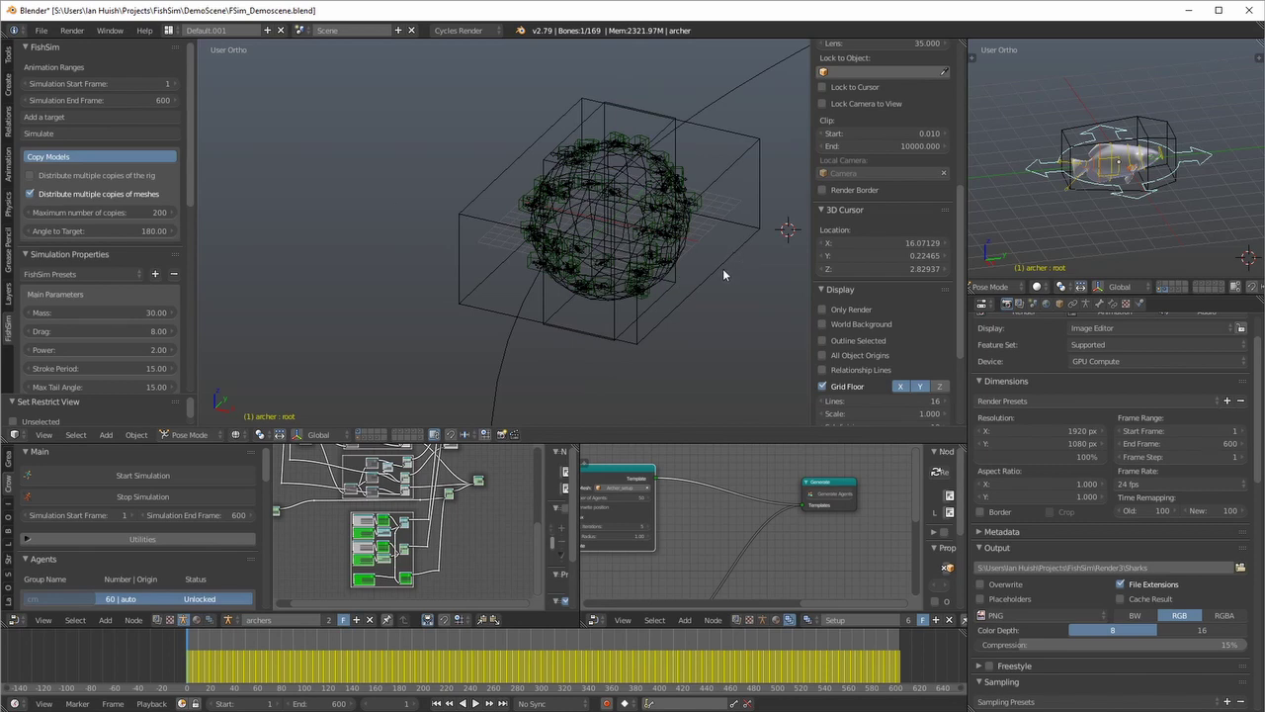
pyautogui.scroll(5, 698, 256)
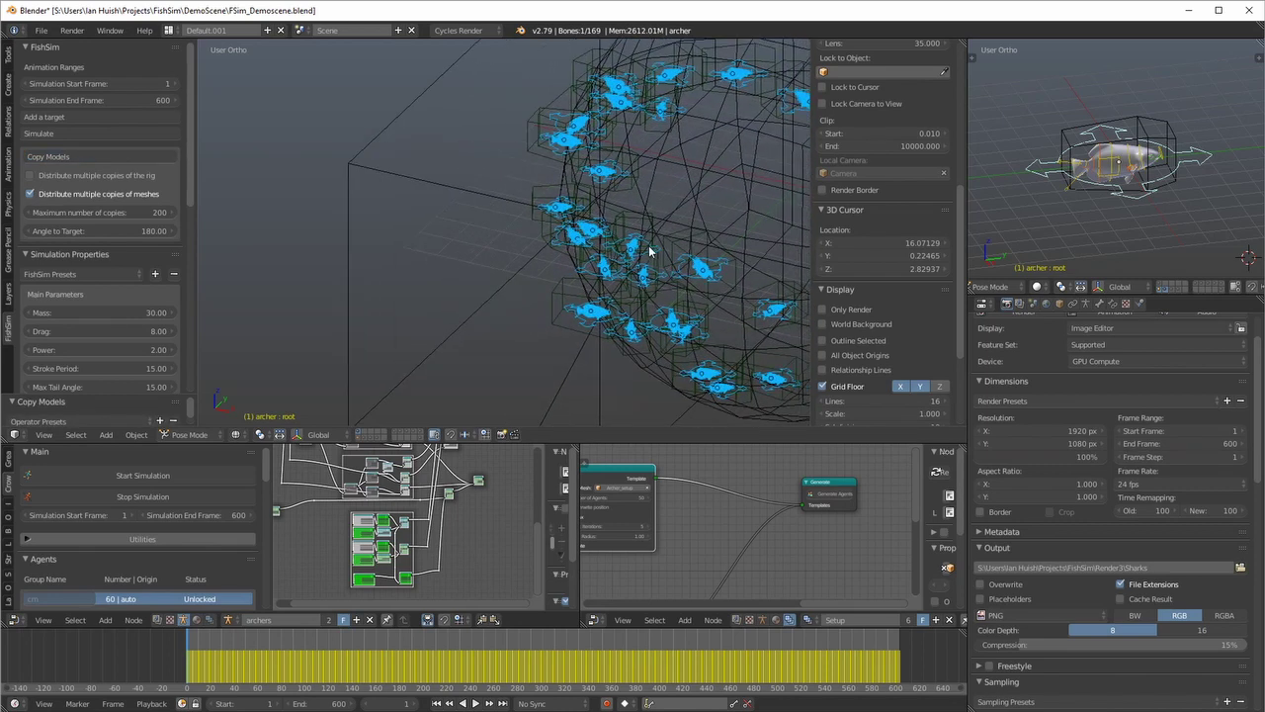
# Switch to solid shading and Object Mode, and hide the guide sphere and the box covering the archer copies
pyautogui.press('z')
pyautogui.hotkey('ctrl', 'Tab')
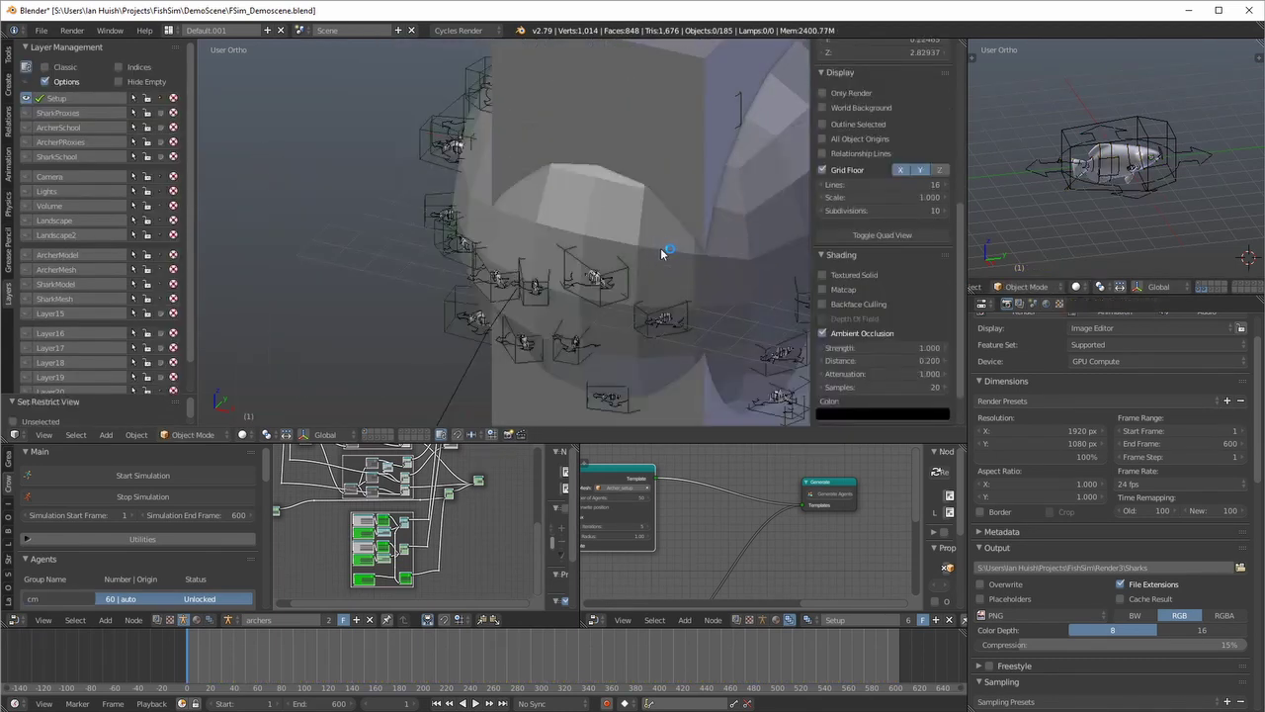
pyautogui.rightClick(666, 239)
pyautogui.press('h')
pyautogui.rightClick(674, 144)
pyautogui.press('h')
pyautogui.scroll(4, 639, 289)
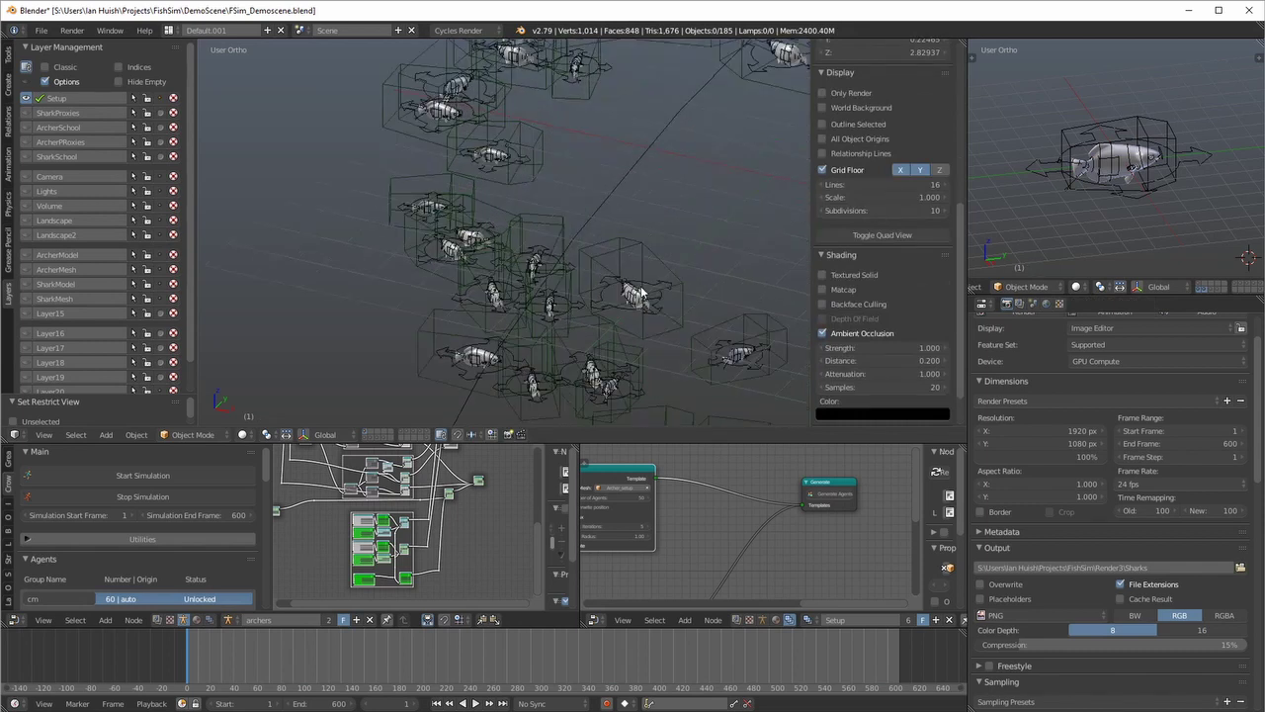
# Examine the distributed archer meshes up close, from a distance, and through the scene camera
pyautogui.moveTo(640, 289); pyautogui.dragTo(658, 216, button='middle')
pyautogui.scroll(-5, 657, 213)
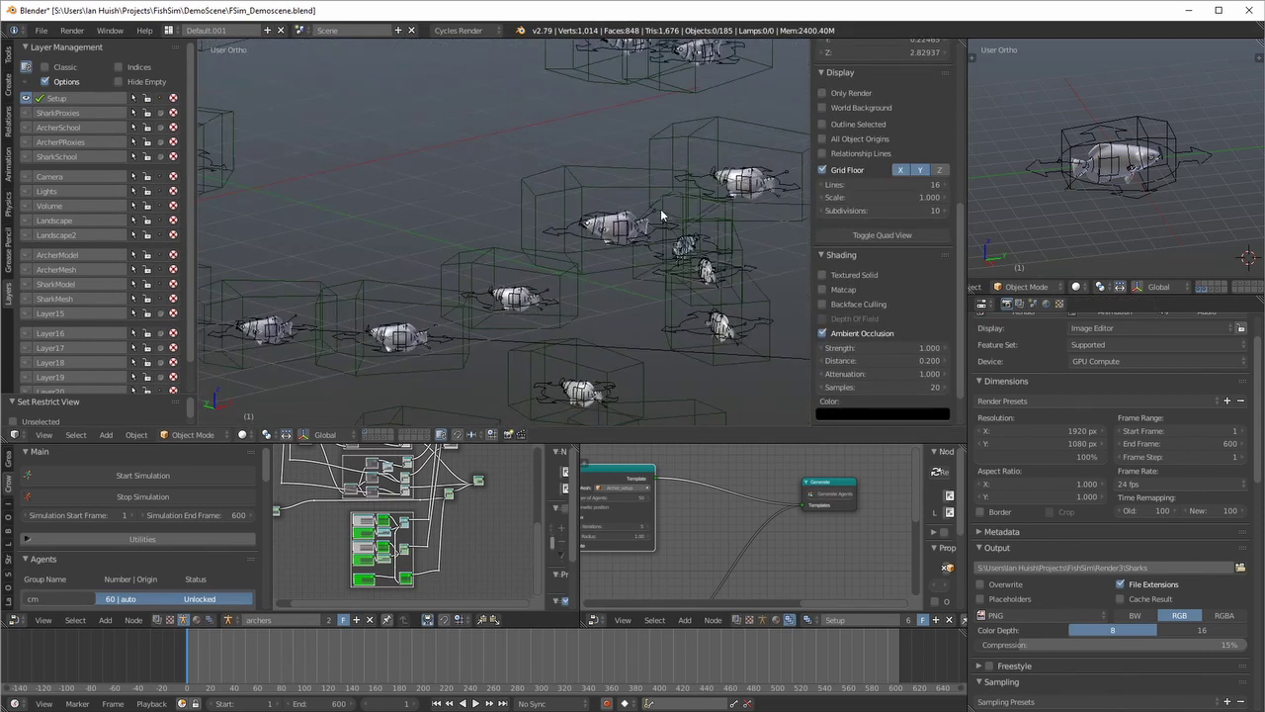
pyautogui.press('a')
pyautogui.scroll(-2, 652, 208)
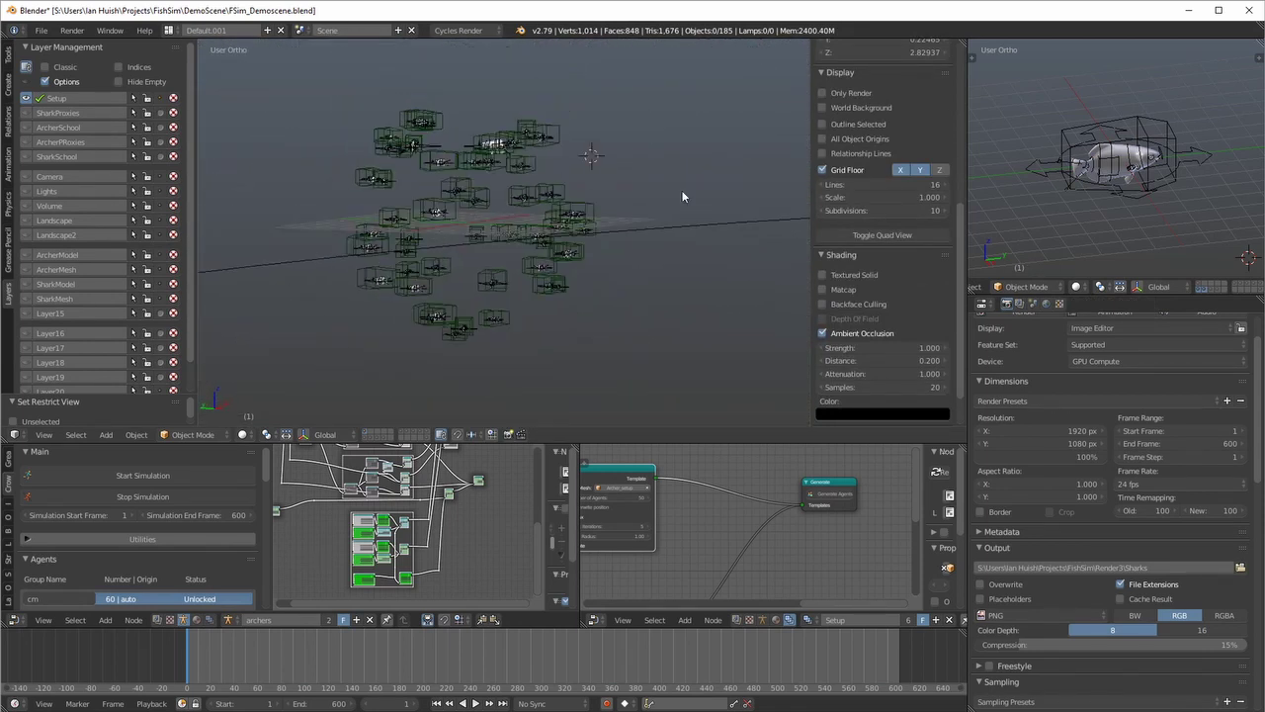
pyautogui.press('KP_0')
pyautogui.scroll(4, 517, 306)
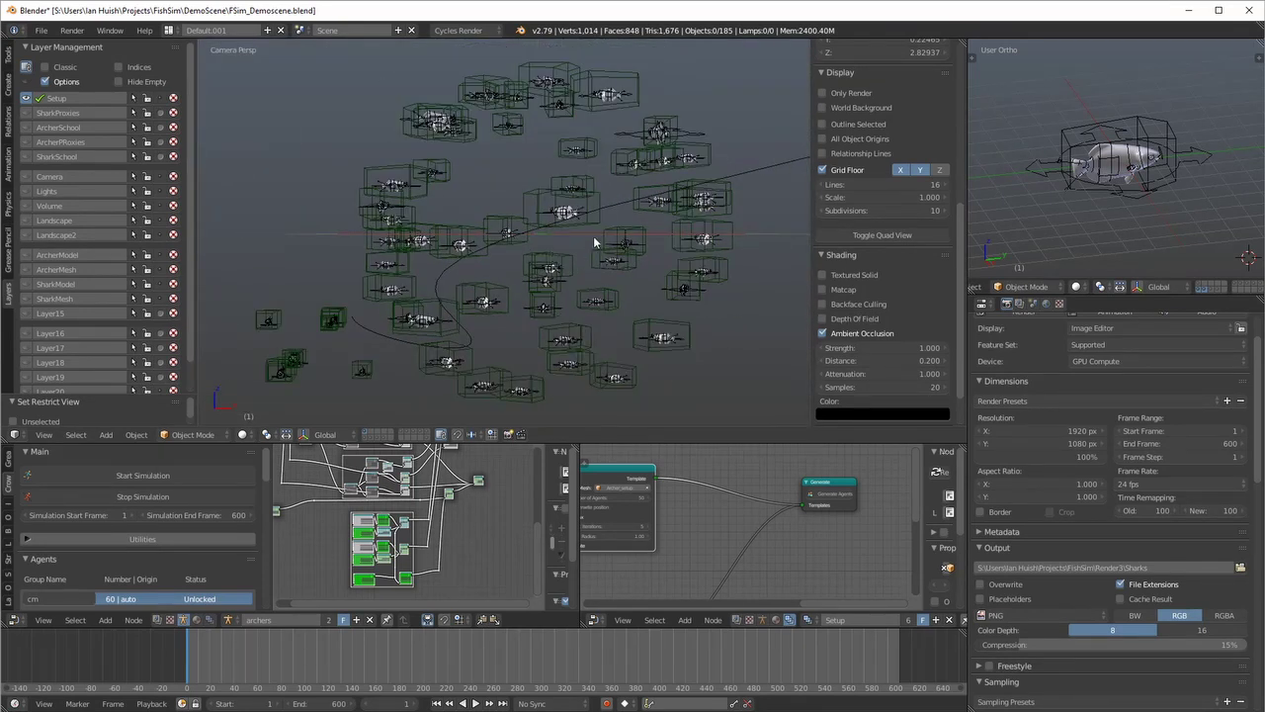
pyautogui.scroll(-2, 594, 242)
pyautogui.scroll(1, 573, 297)
pyautogui.scroll(2, 475, 210)
pyautogui.scroll(-2, 476, 209)
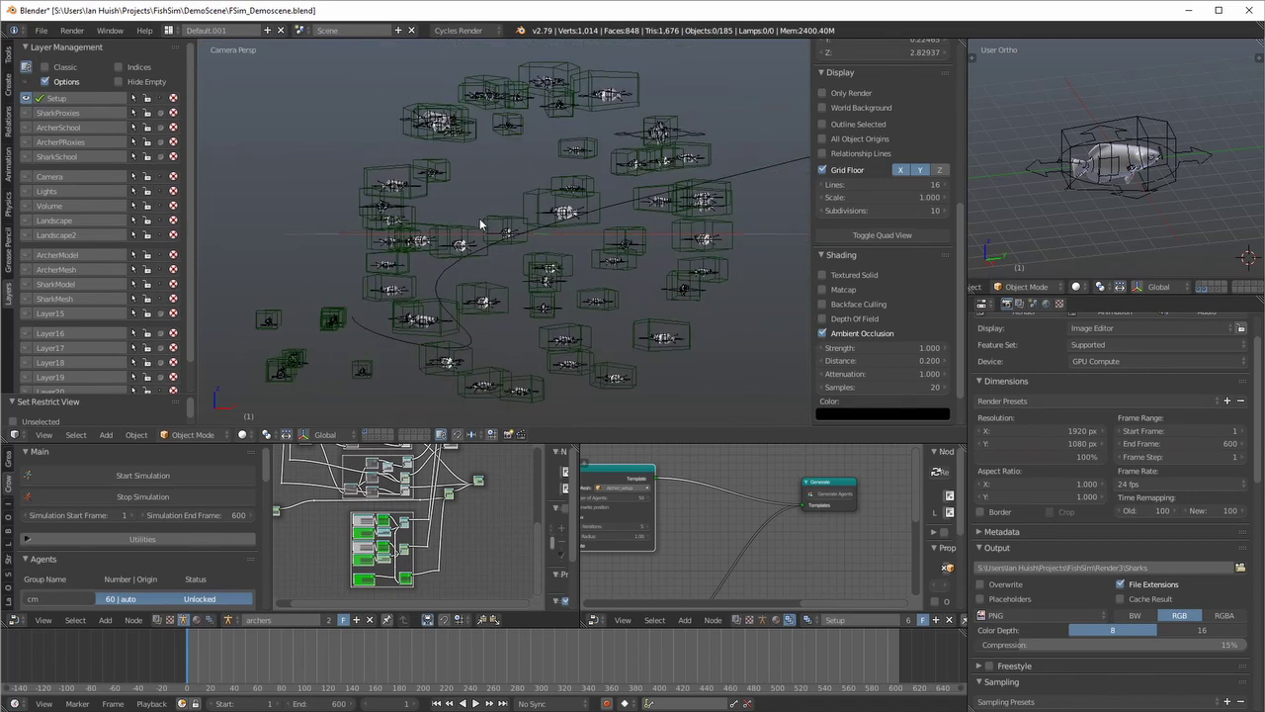